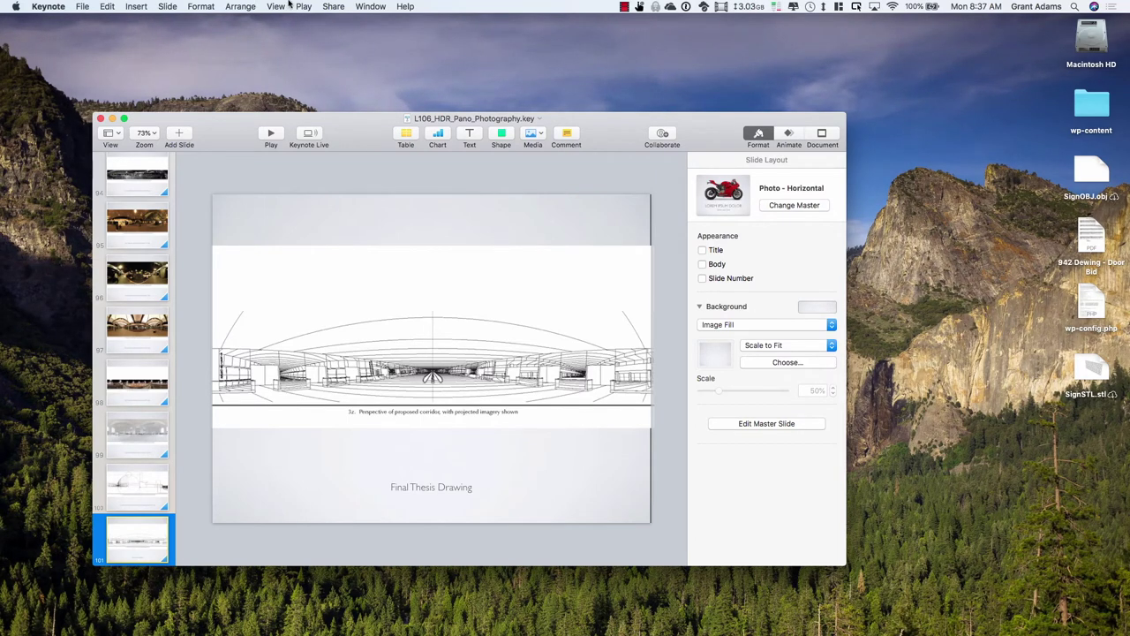
Stop the Mac screen recording from the menu bar to close out the Keynote slides
left_click(625, 8)
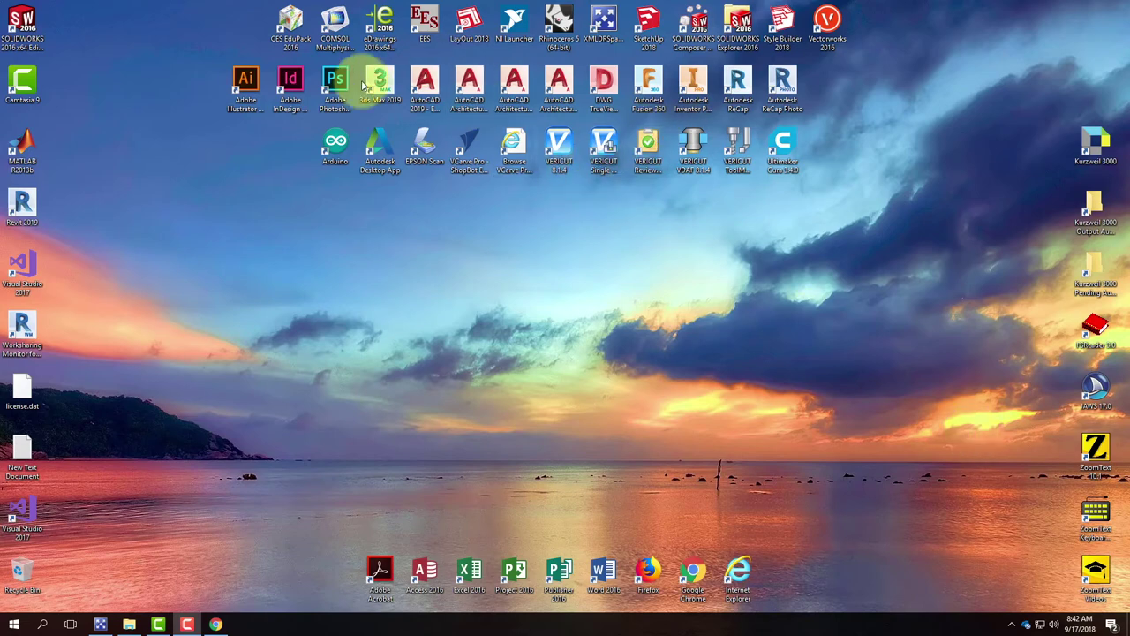
Launch Adobe Photoshop from its Windows desktop shortcut
double_click(336, 84)
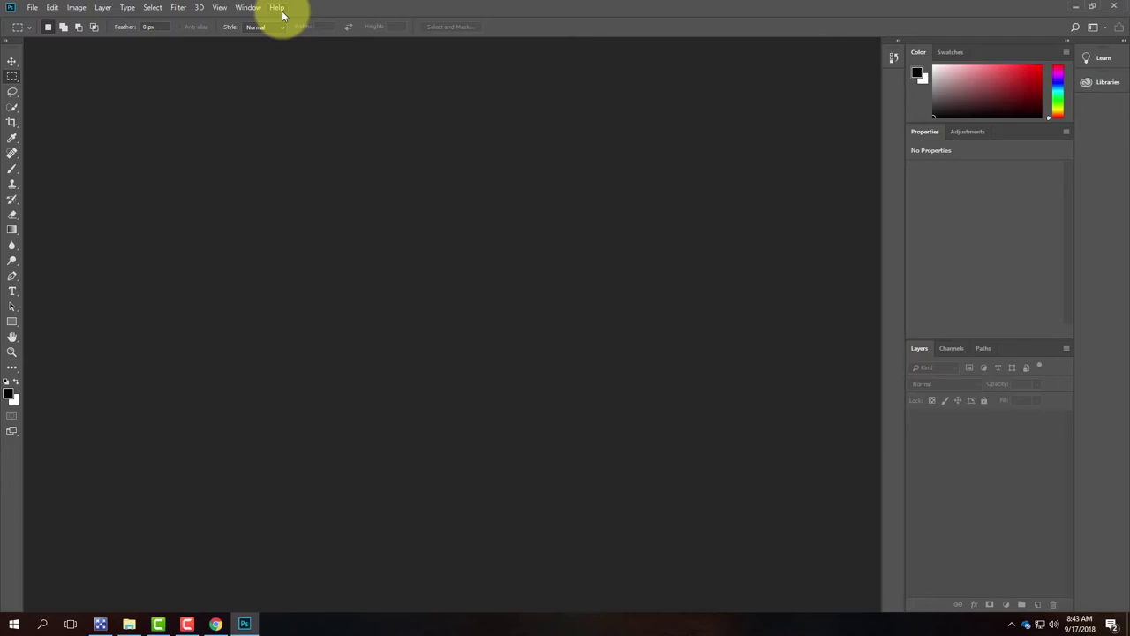
Go to Exercises > Fall 2018 > Exercise 106 on the course site and download the HDR Samples Group 1 zip
left_click(220, 623)
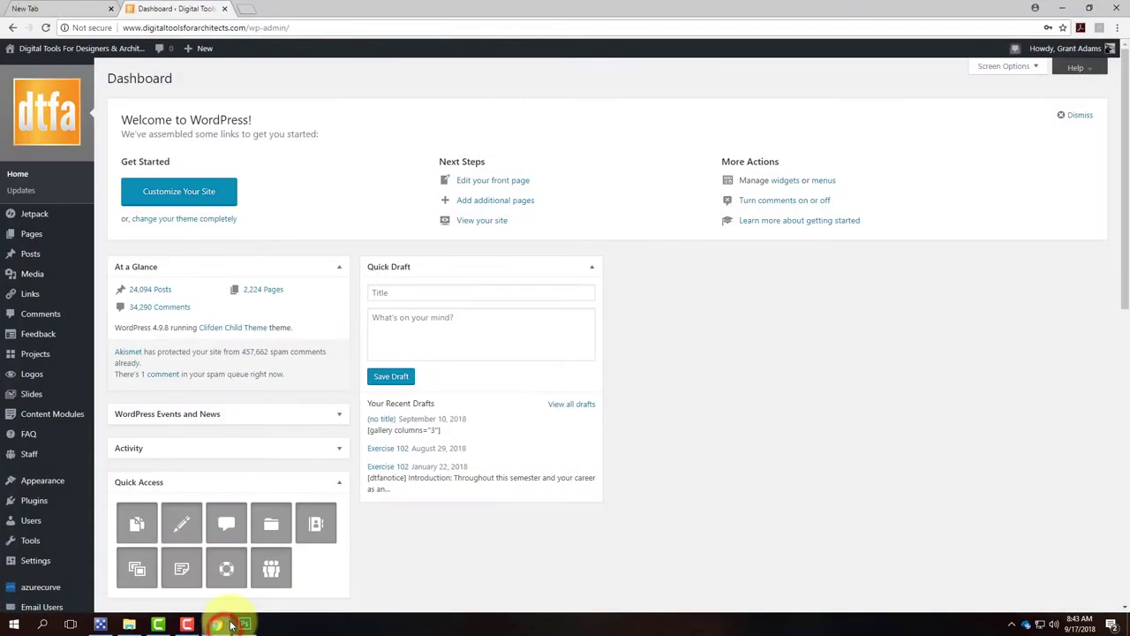
left_click(42, 68)
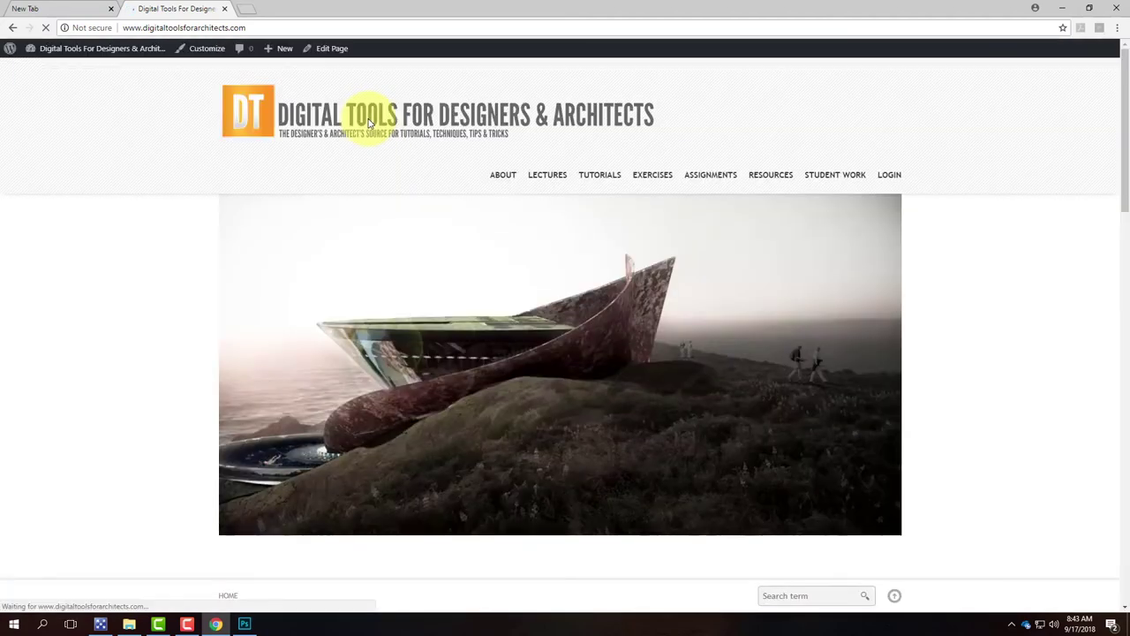
mouse_move(650, 177)
mouse_move(557, 176)
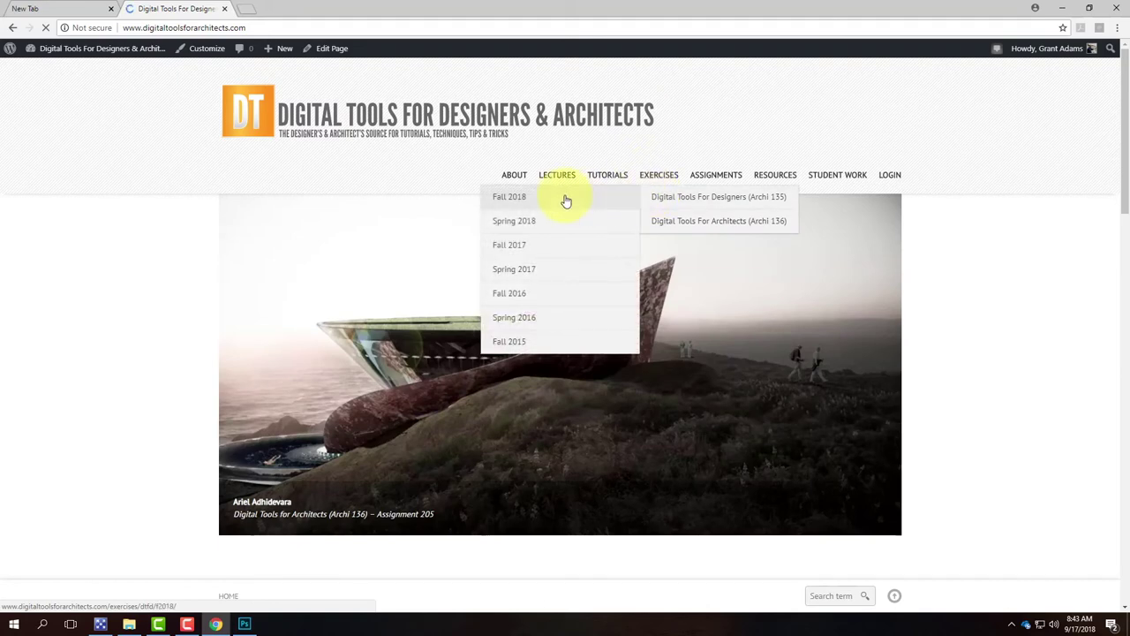
left_click(565, 197)
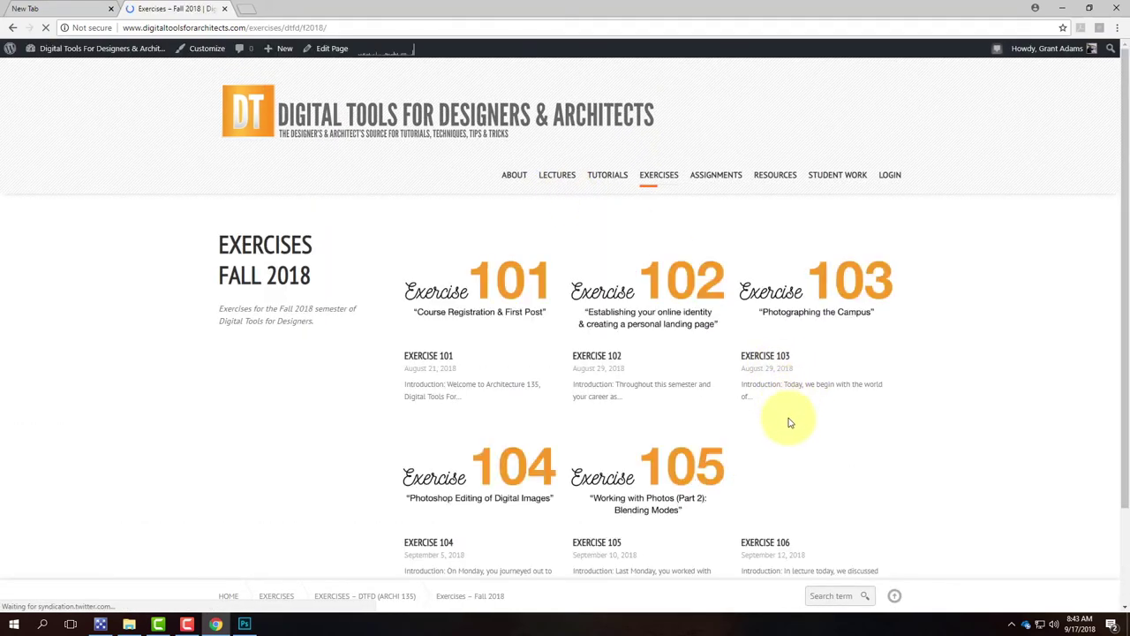
left_click(824, 477)
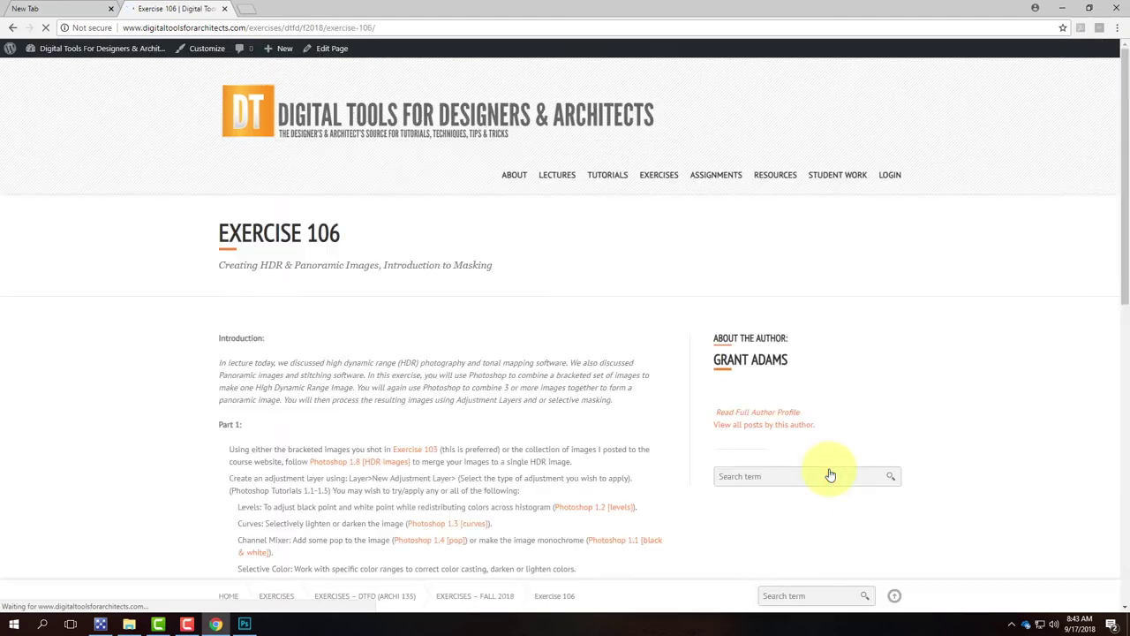
scroll(596, 398, "down", 10)
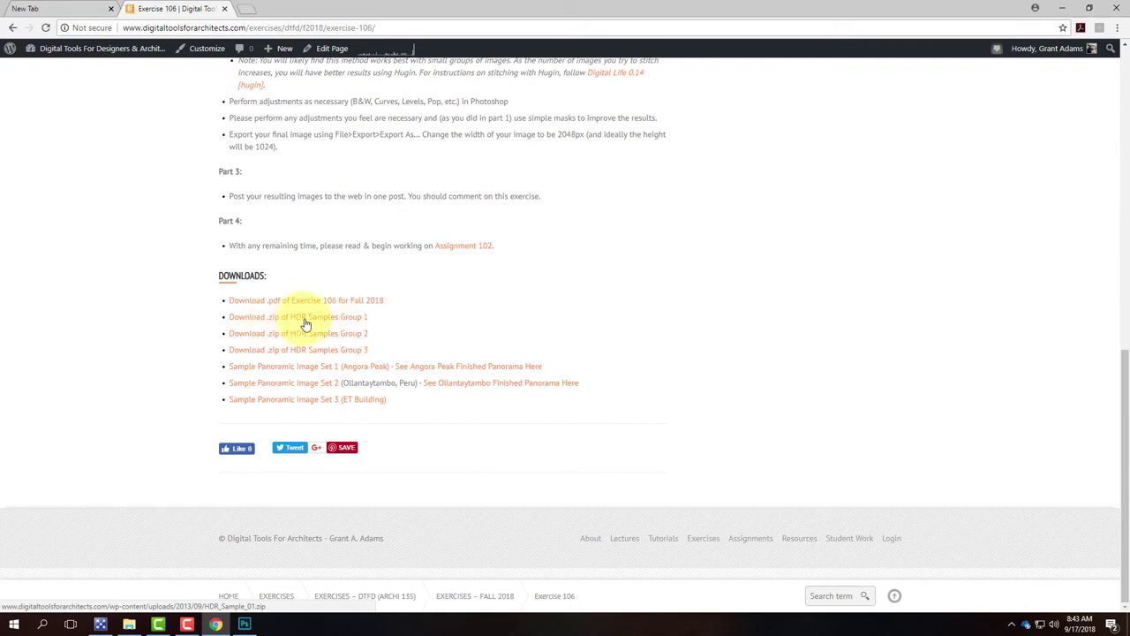
left_click(353, 320)
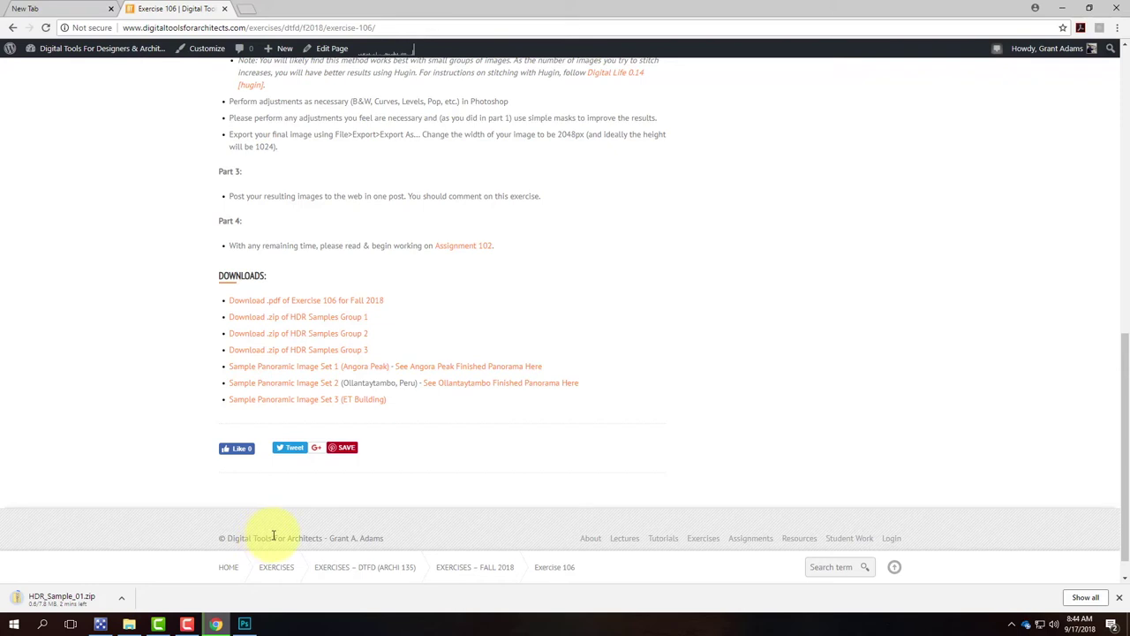
Reveal the downloaded HDR_Sample_01 zip in the Downloads folder and select it
left_click(124, 600)
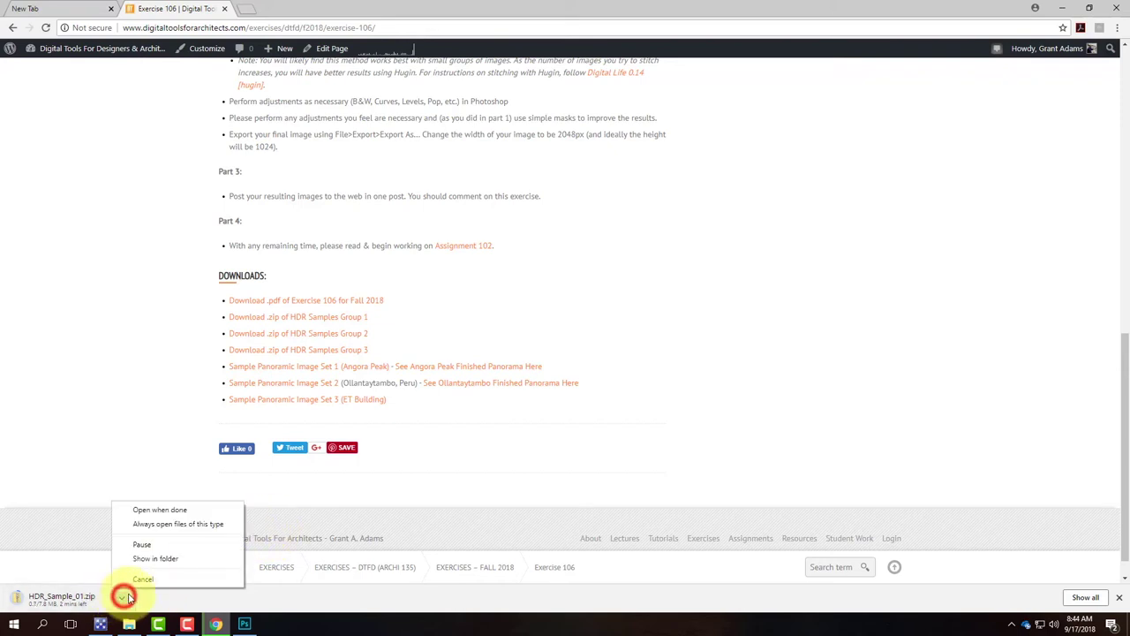
left_click(160, 558)
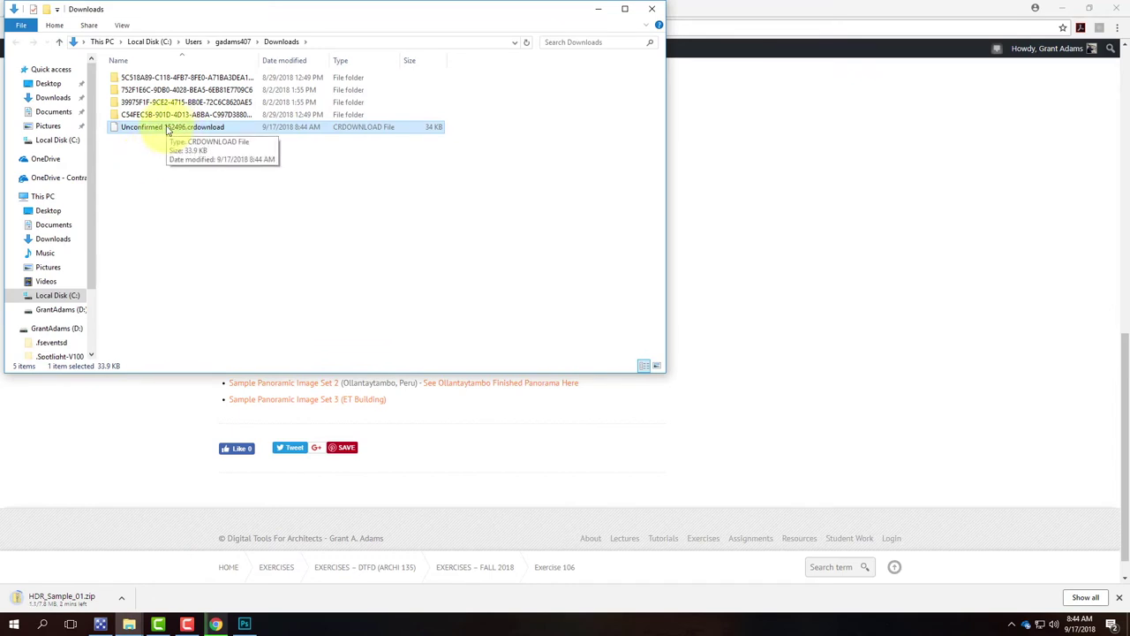
left_click(227, 196)
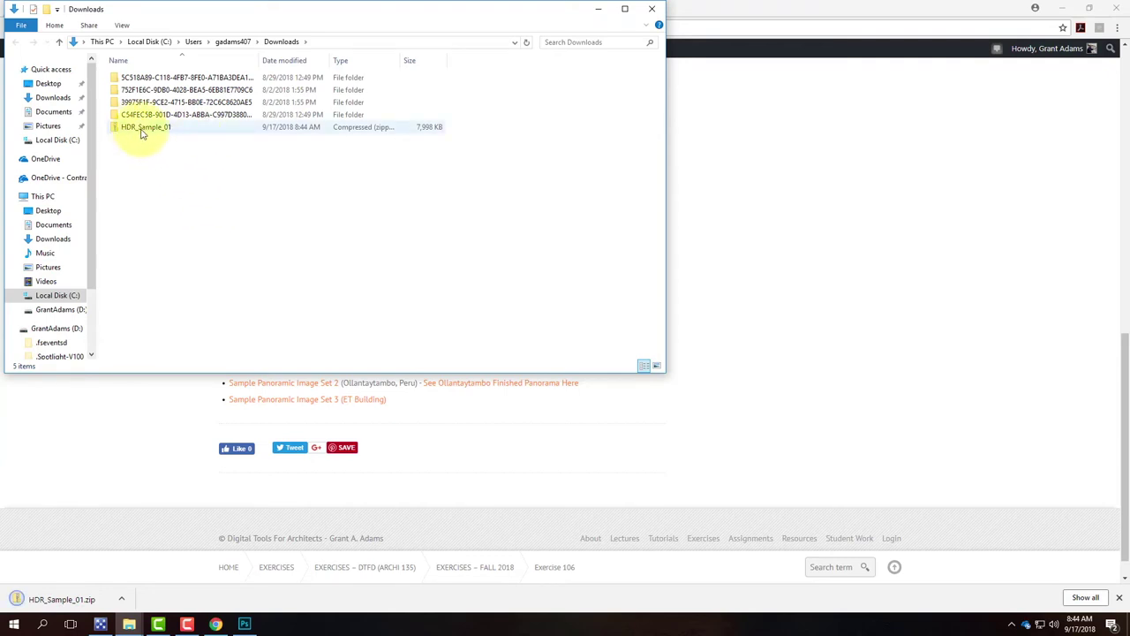
left_click(138, 129)
Start Extract All on the zip, then cancel both the destination browse and the extraction
right_click(140, 129)
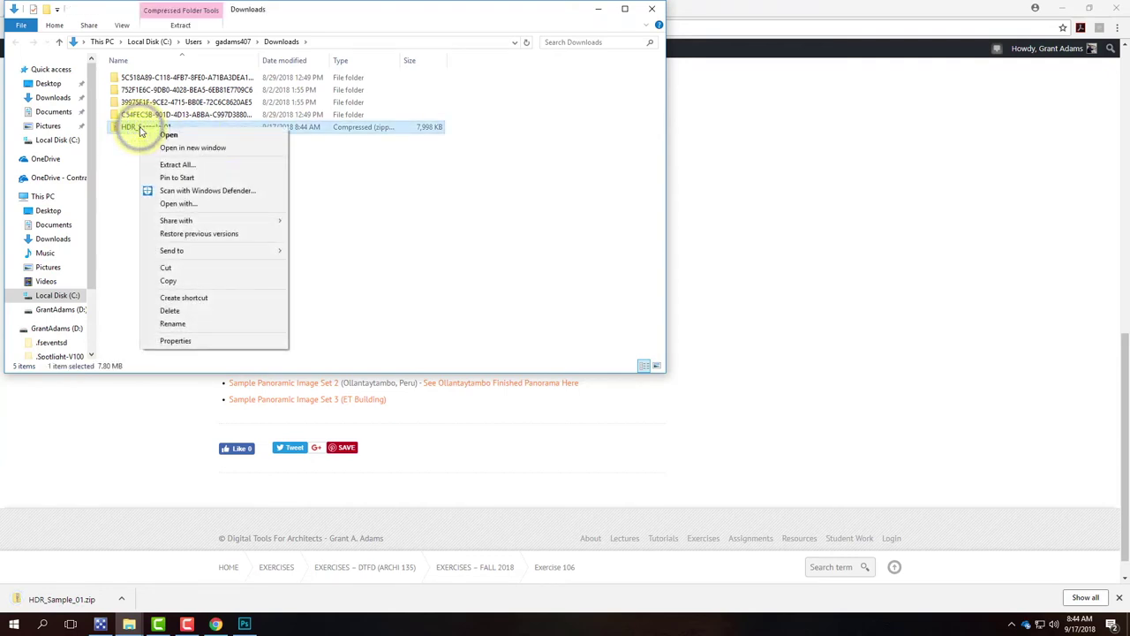
left_click(212, 167)
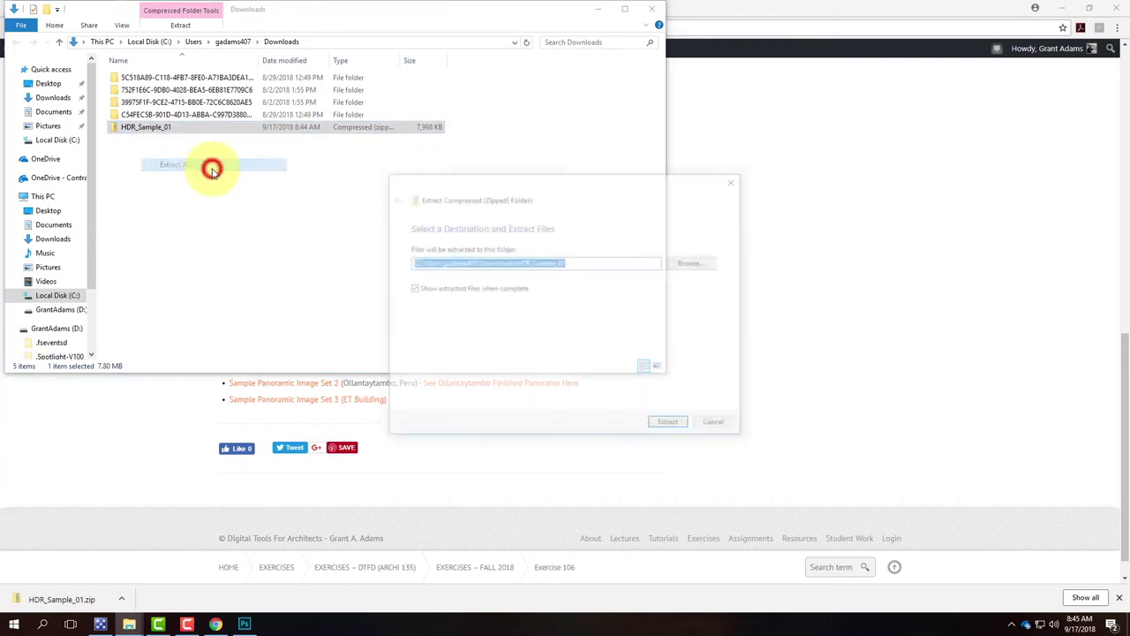
left_click(686, 263)
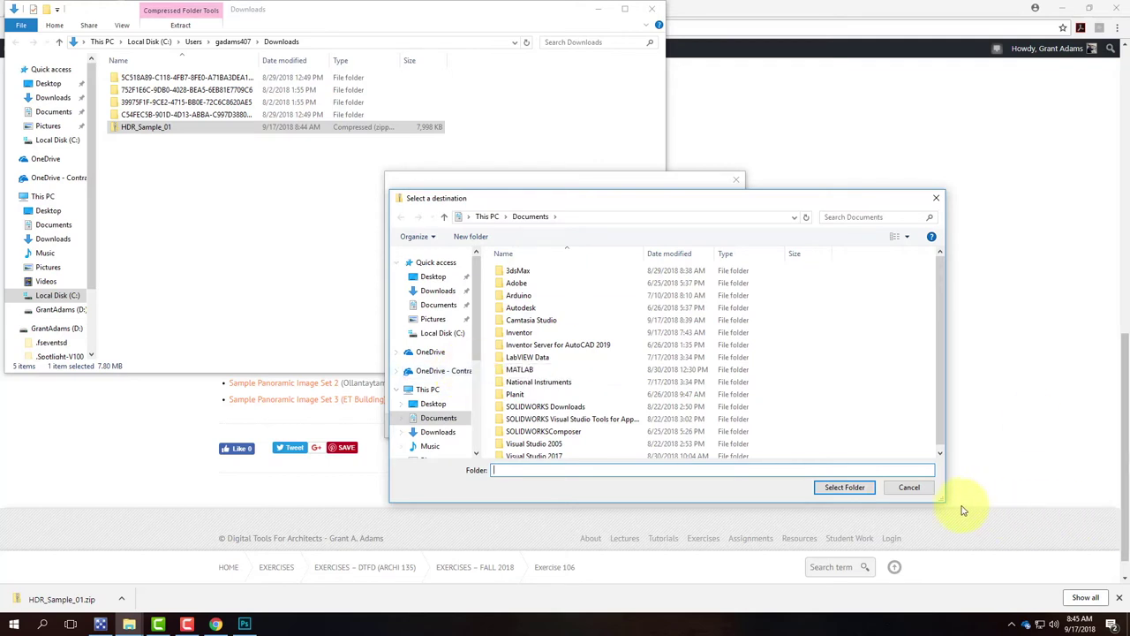
left_click(910, 487)
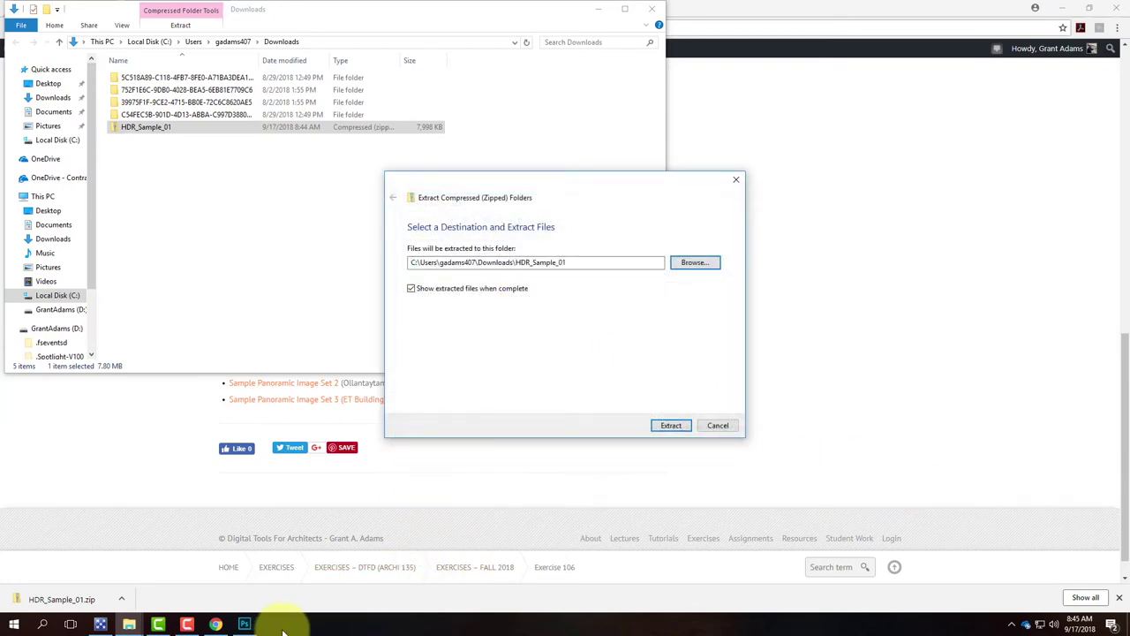
left_click(721, 426)
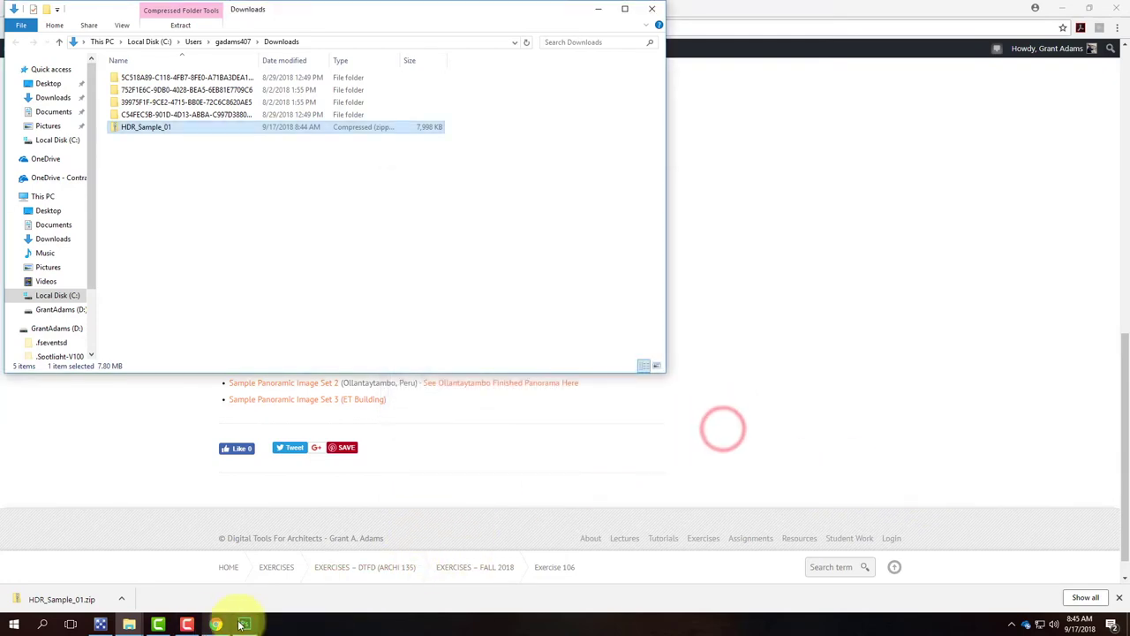
left_click(244, 623)
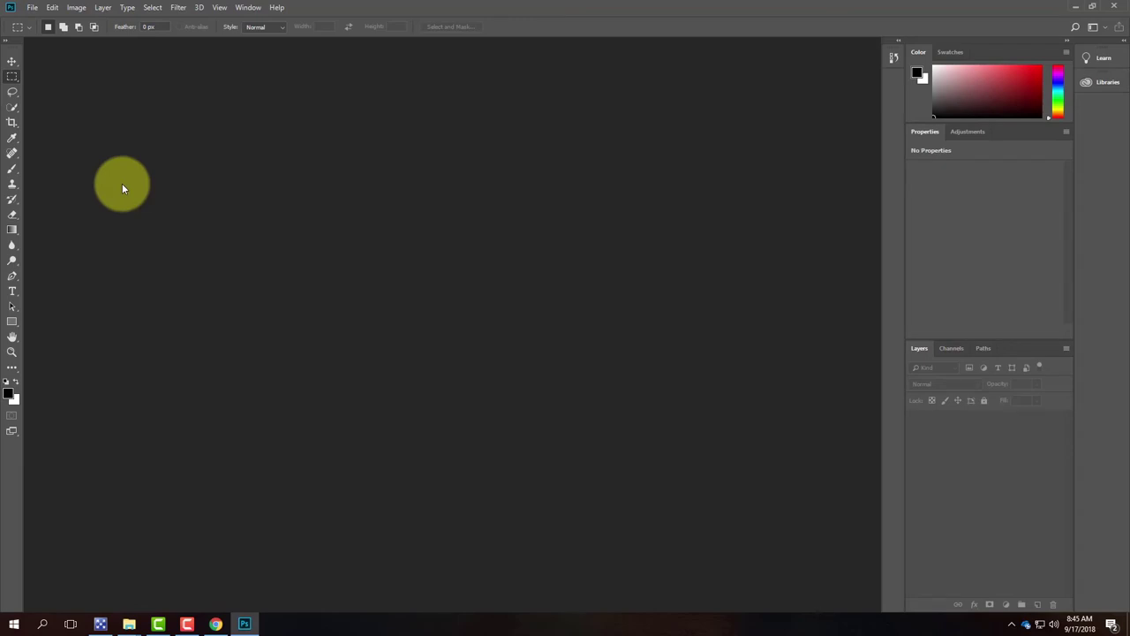
Start Merge to HDR Pro from the File > Automate menu
left_click(33, 7)
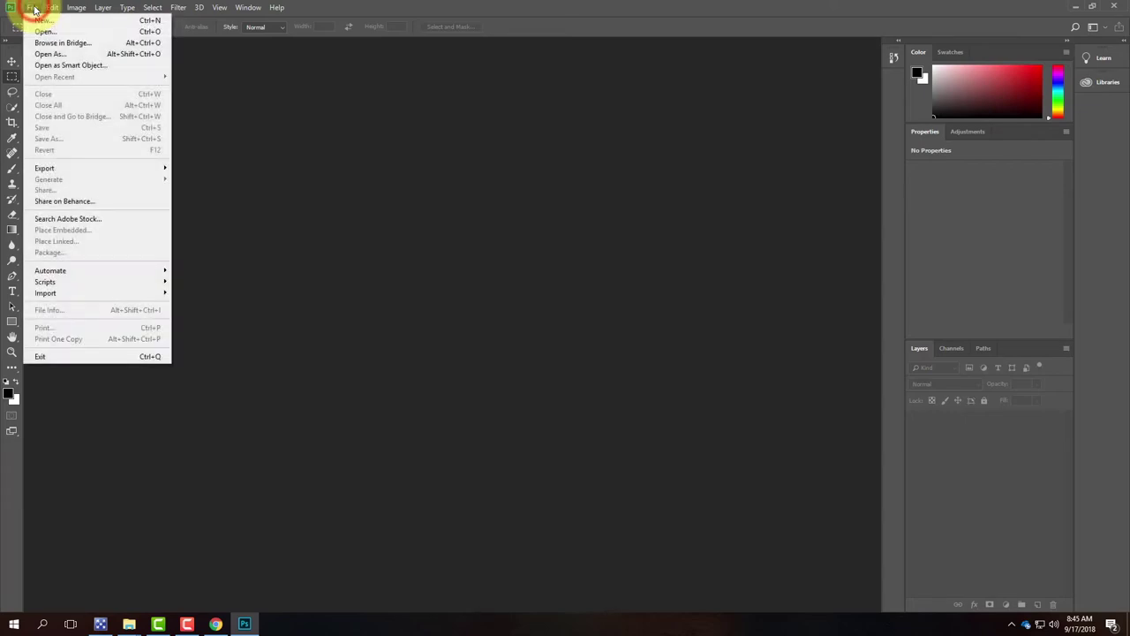
mouse_move(57, 269)
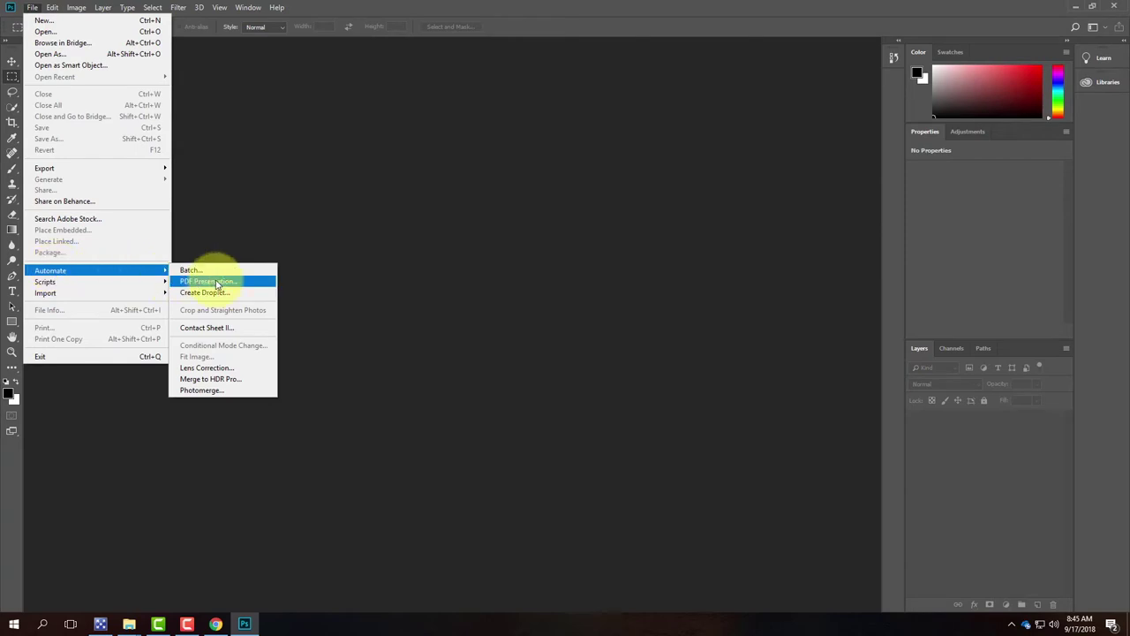
left_click(220, 381)
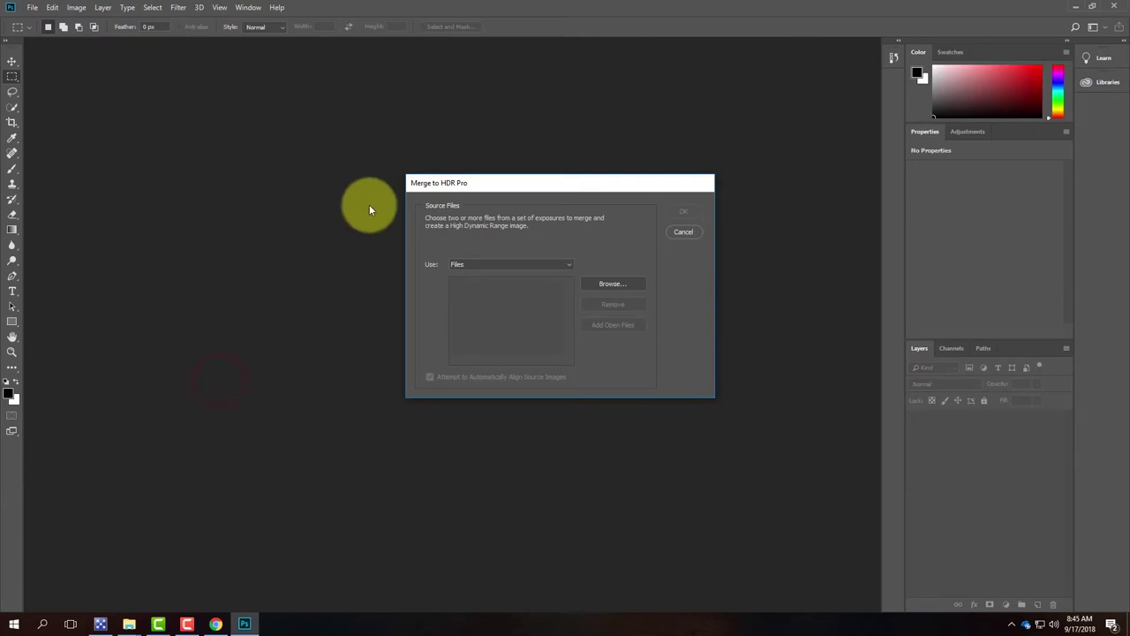
Browse from the Merge to HDR Pro dialog into the HDR Sample Set 1 folder
left_click_drag(481, 186, 369, 182)
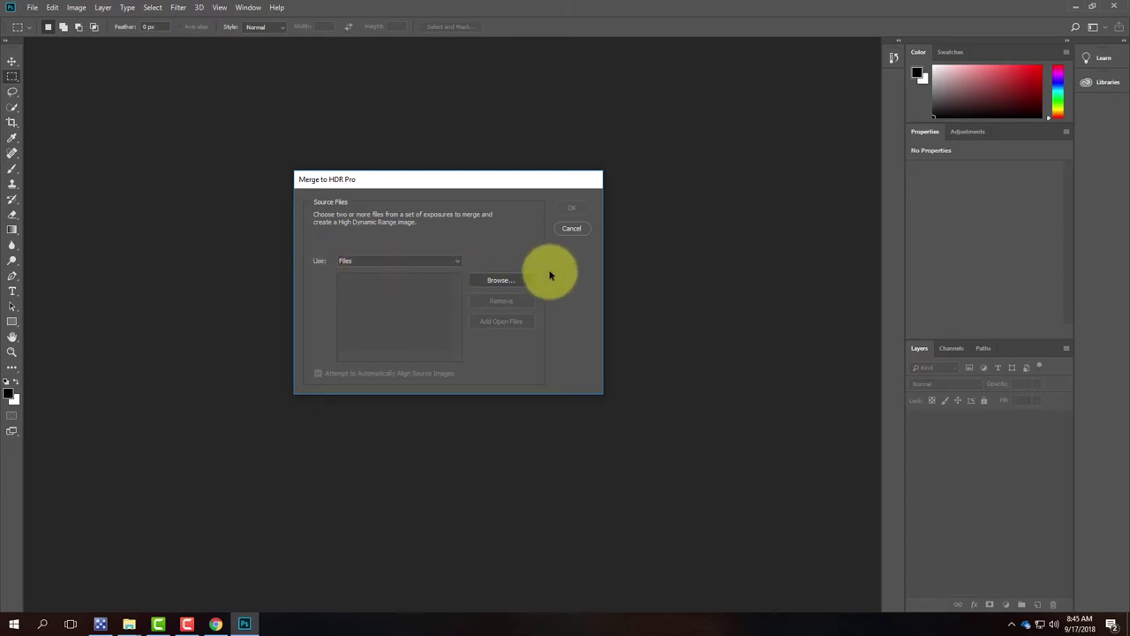
left_click(514, 286)
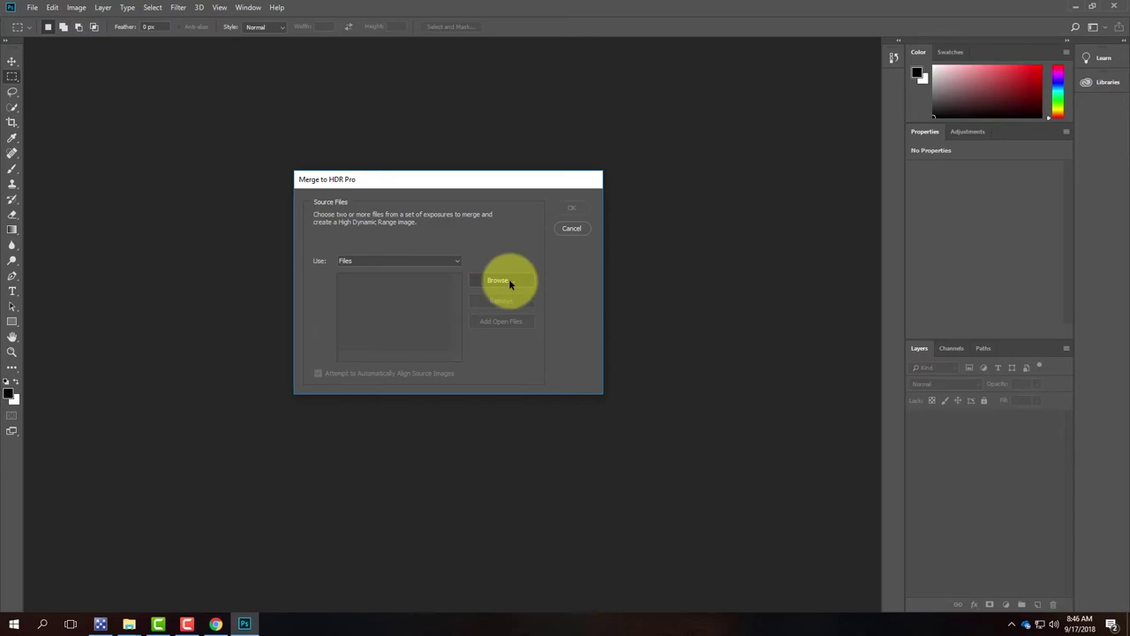
left_click(509, 283)
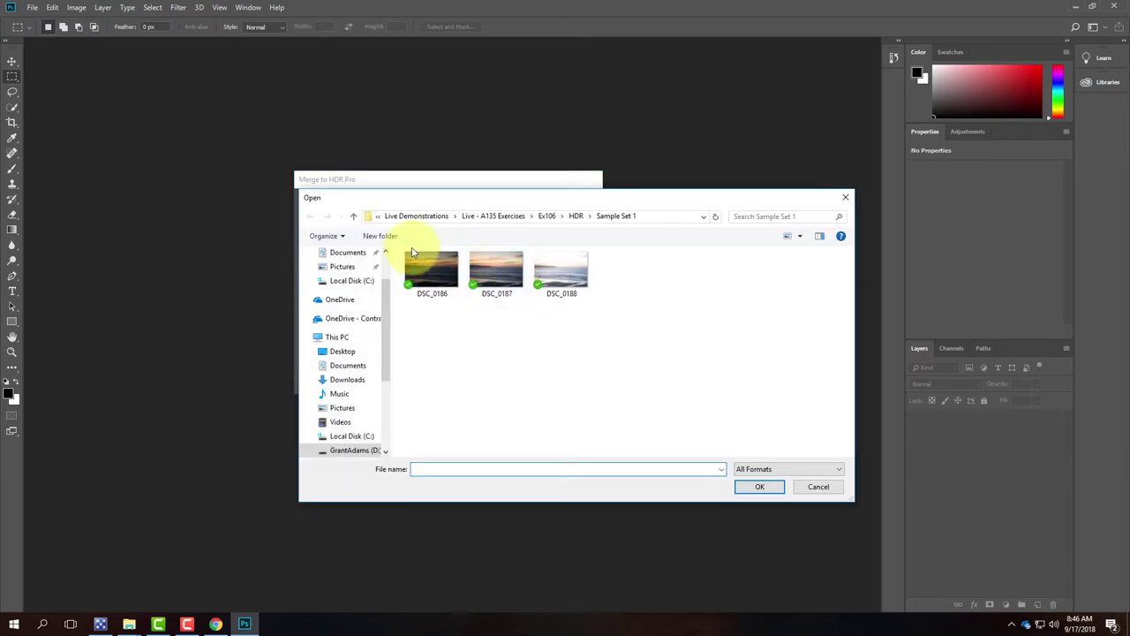
left_click(578, 217)
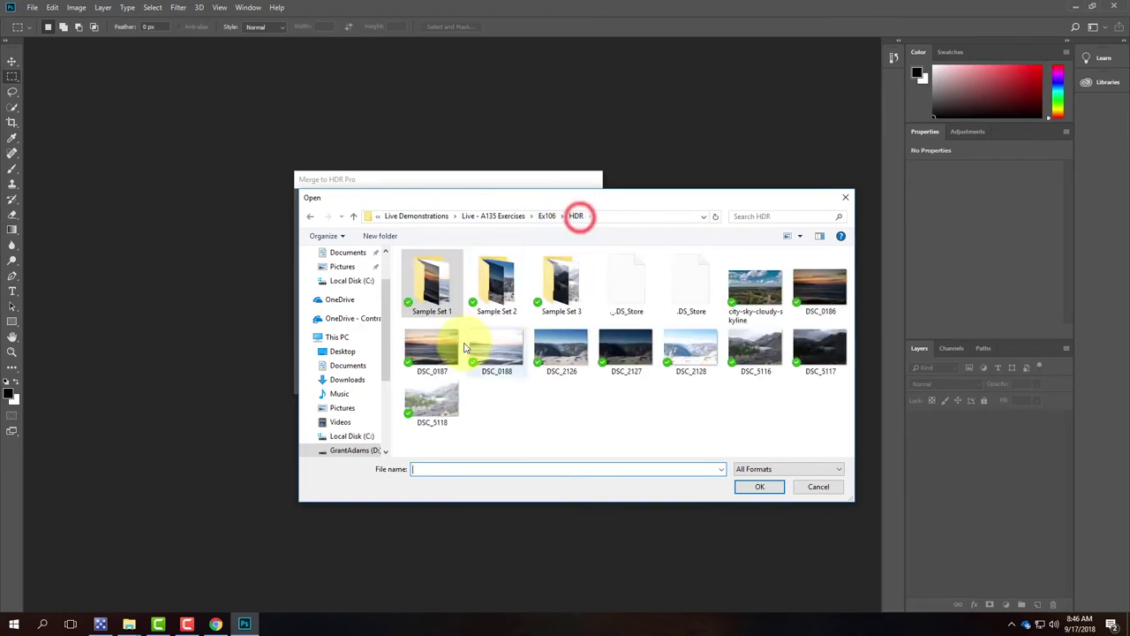
double_click(427, 288)
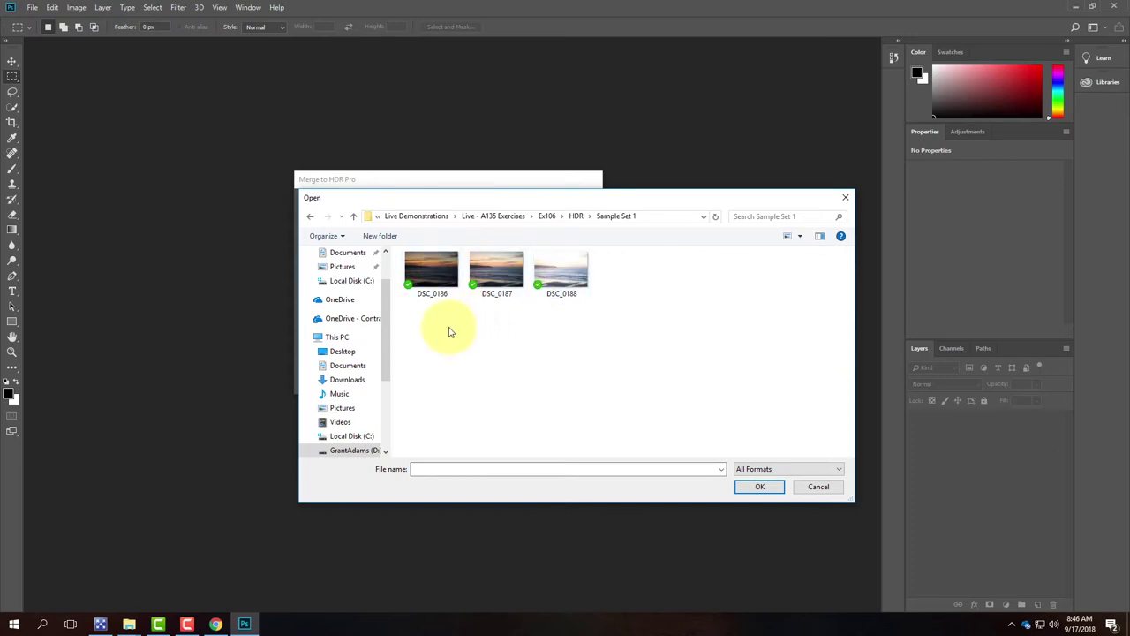
Select DSC_0186, DSC_0187 and DSC_0188 together and confirm them as source files
left_click(430, 276)
left_click(516, 269)
left_click(574, 261)
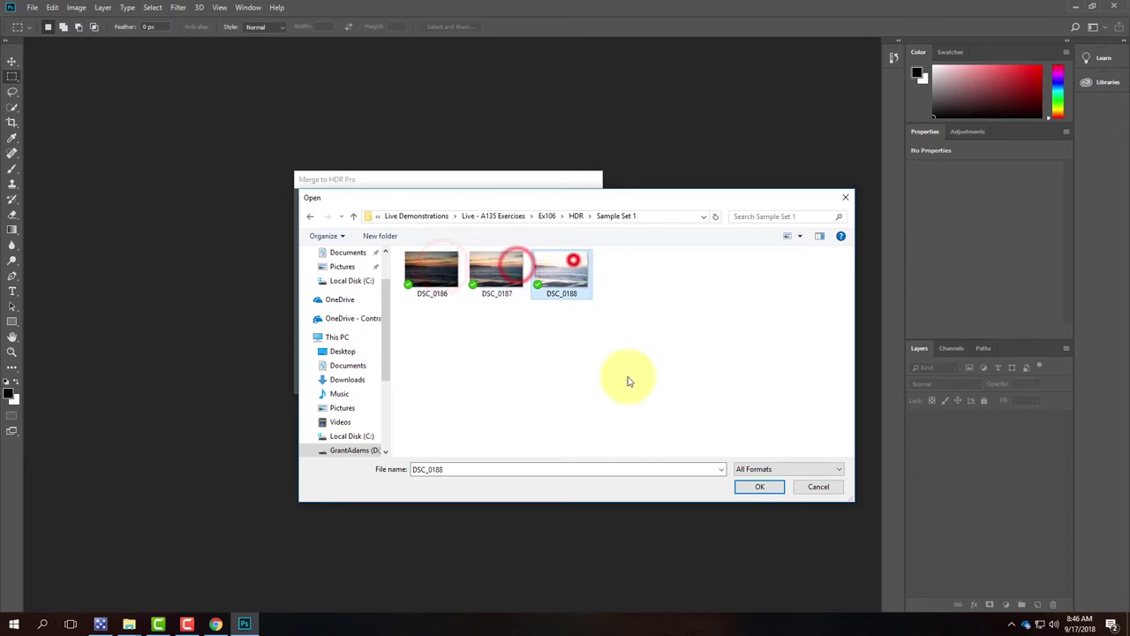
left_click(497, 277)
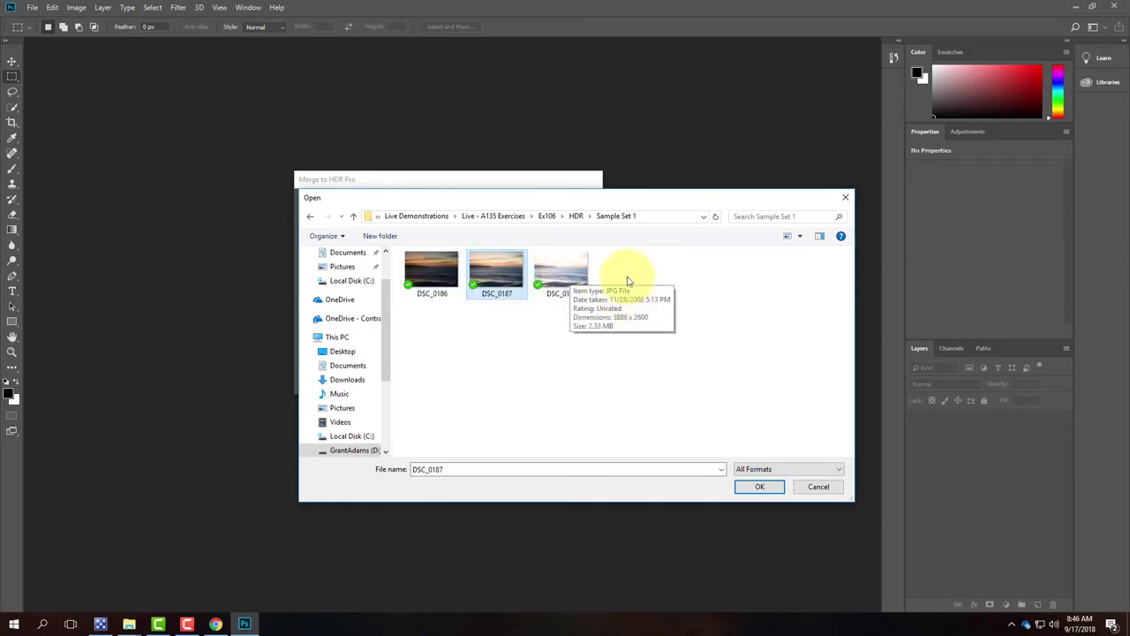
left_click_drag(650, 356, 430, 298)
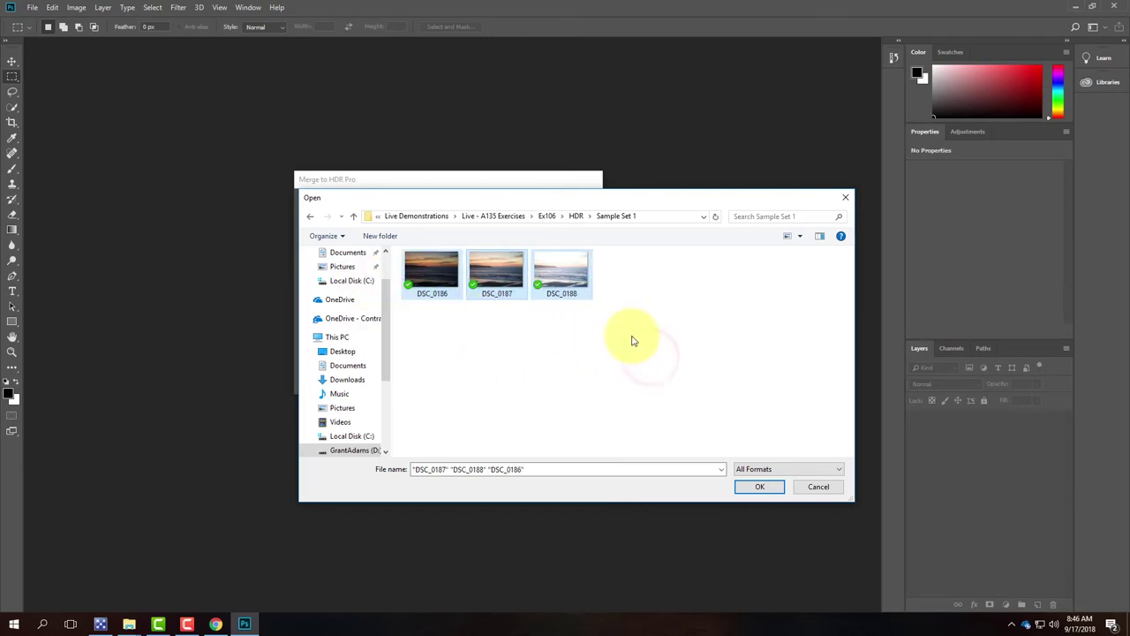
left_click(434, 291)
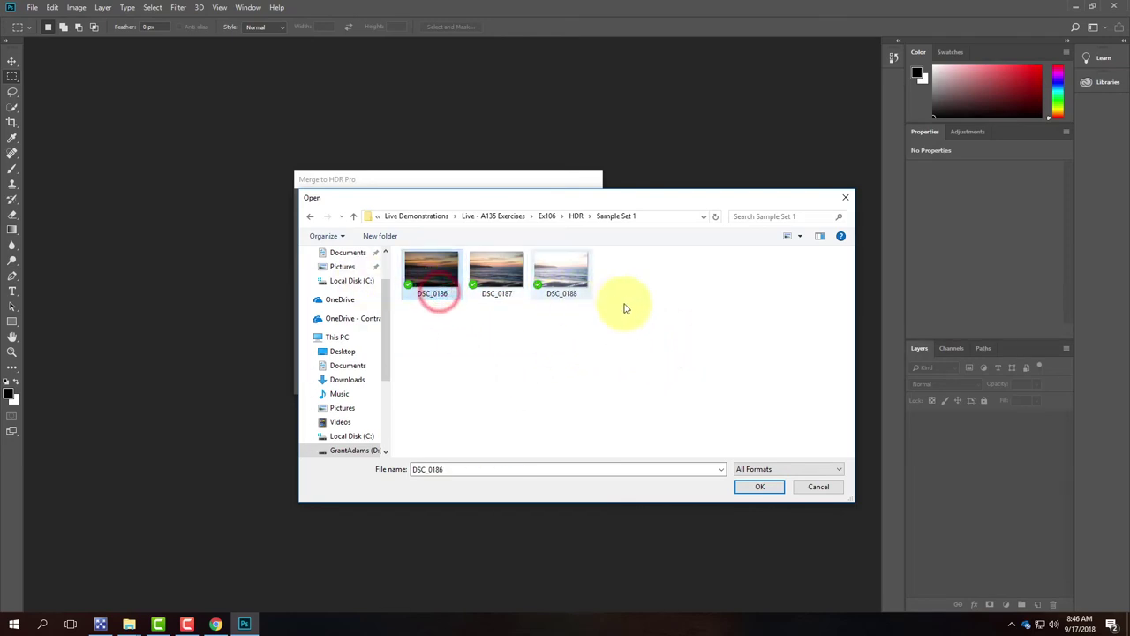
left_click(581, 270, "shift")
left_click_drag(642, 342, 419, 274)
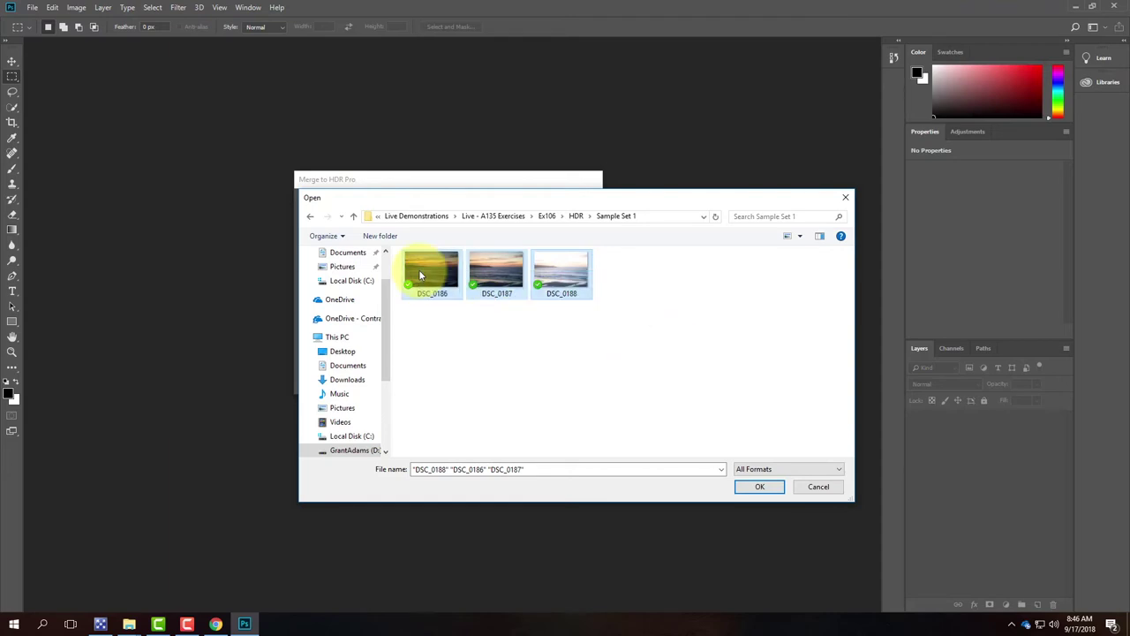
left_click(769, 488)
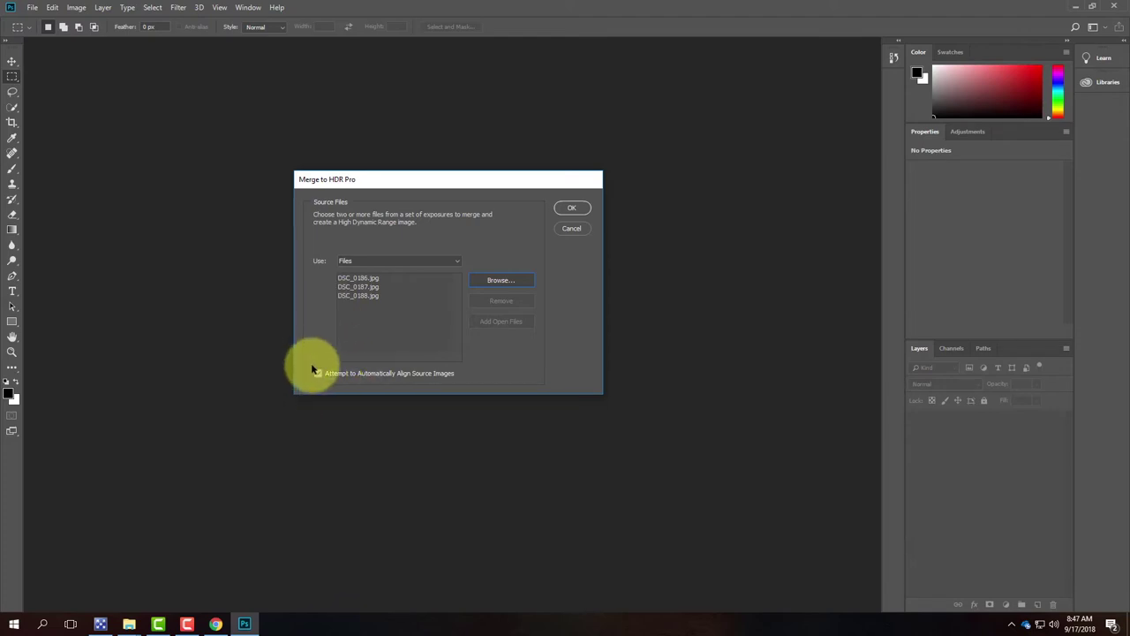
Merge the three listed sunset exposures into a 16-bit Local Adaptation HDR preview
left_click(569, 210)
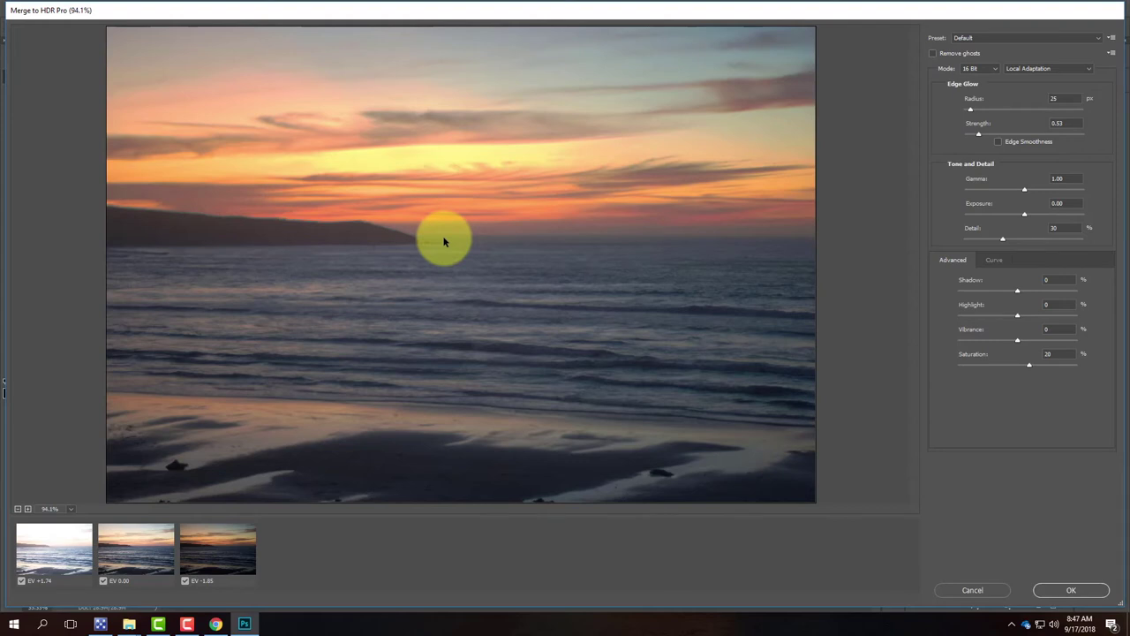
Try the City Twilight, Flat, Monochromatic Artistic and Monochromatic Low Contrast presets
left_click(969, 40)
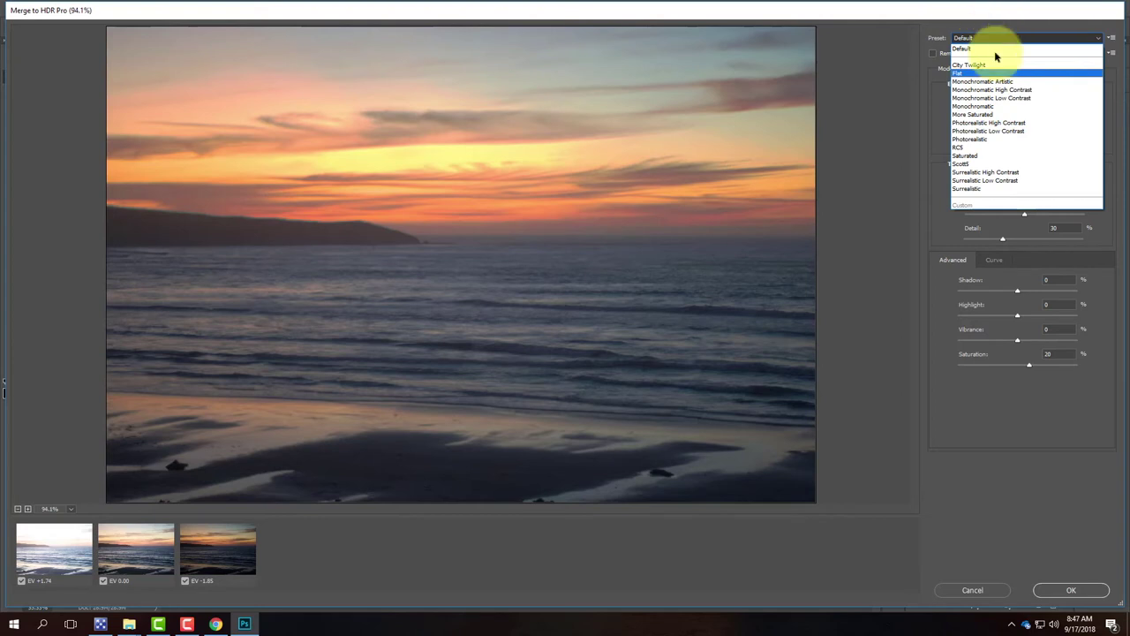
left_click(982, 65)
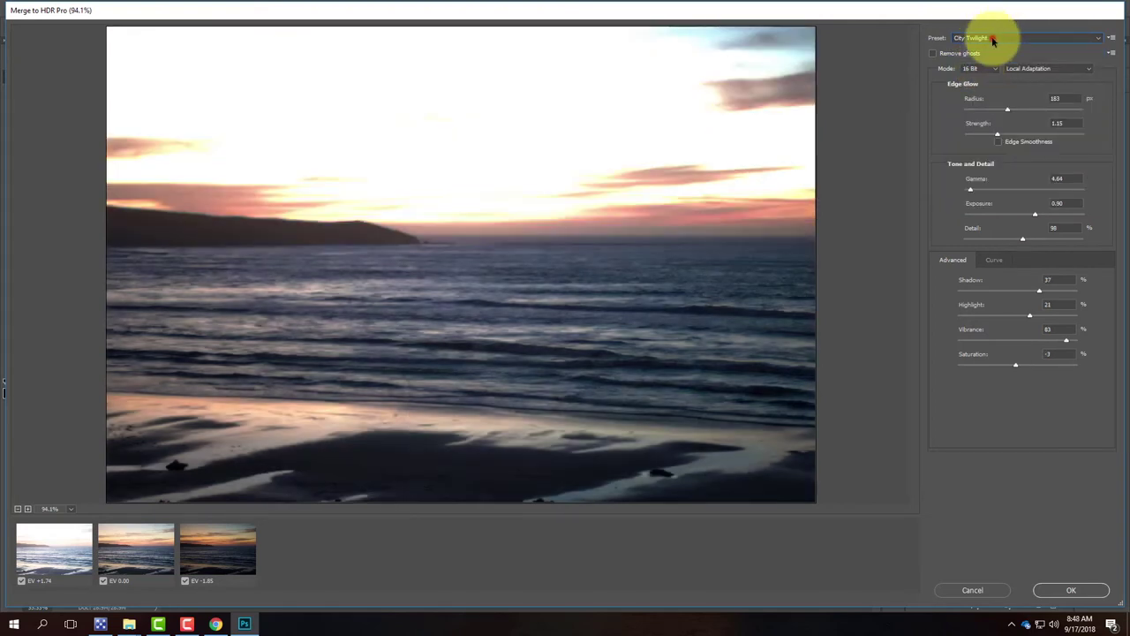
left_click(993, 39)
left_click(983, 74)
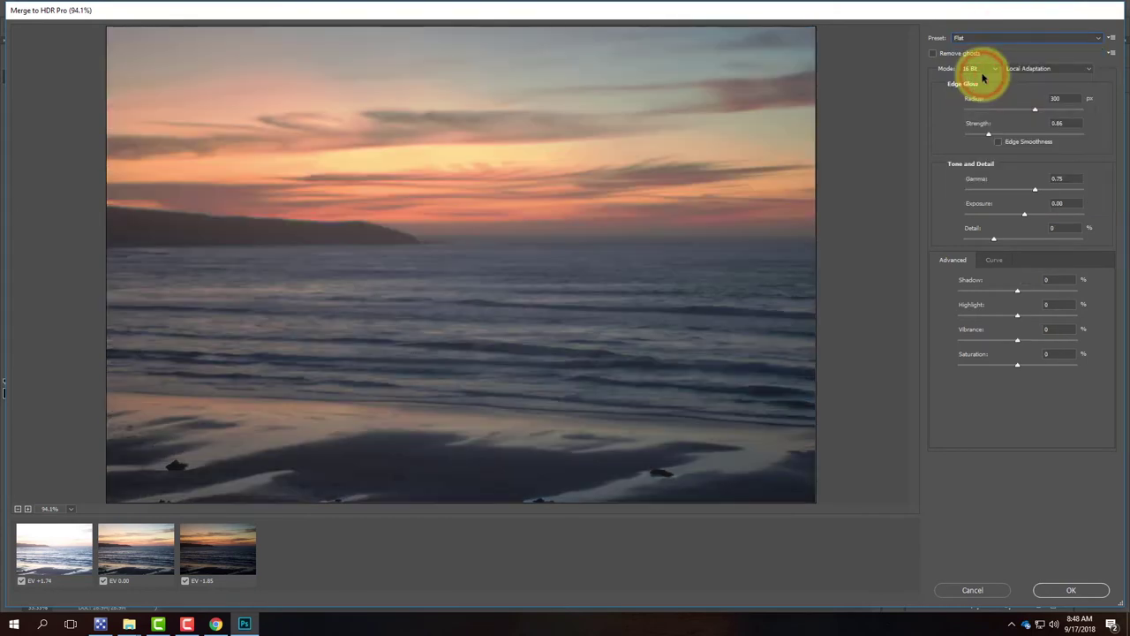
left_click(978, 38)
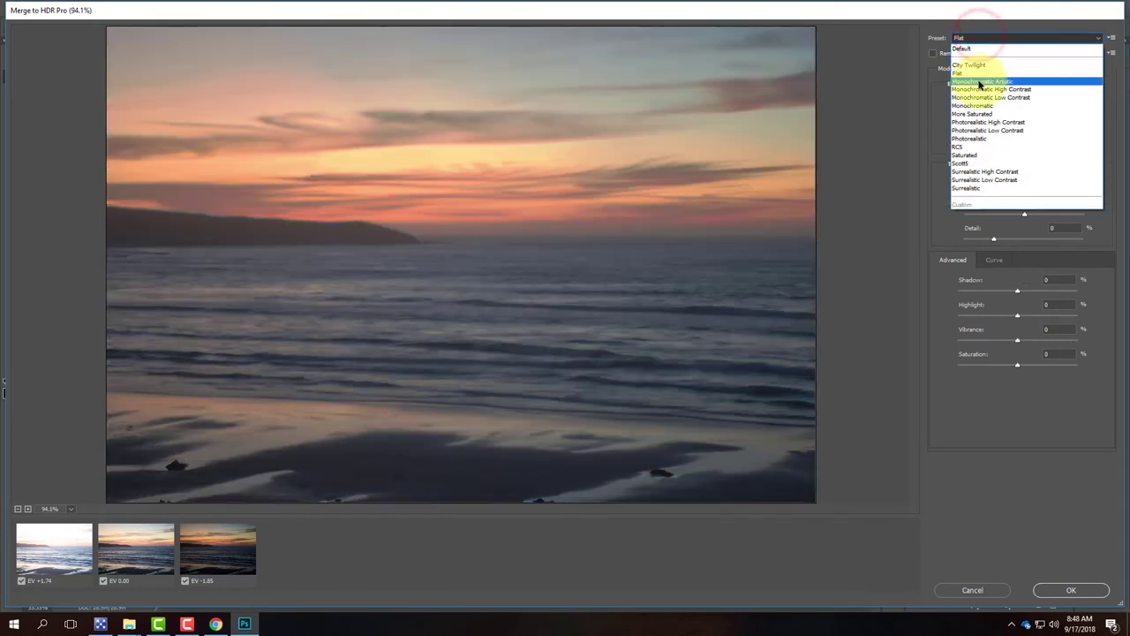
left_click(980, 82)
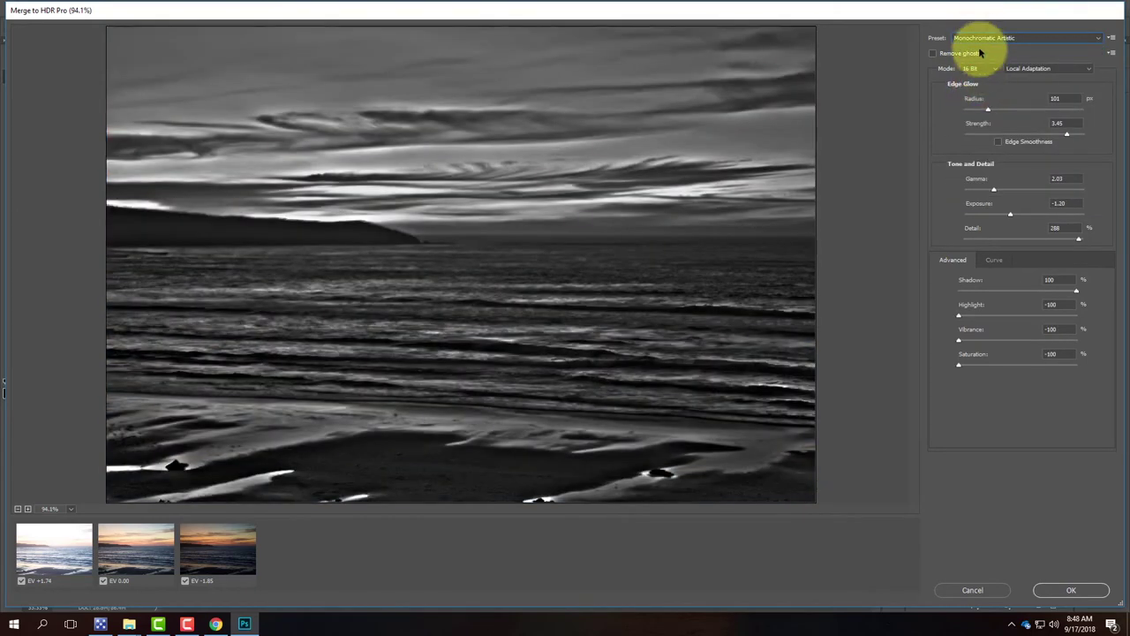
left_click(980, 40)
left_click(980, 93)
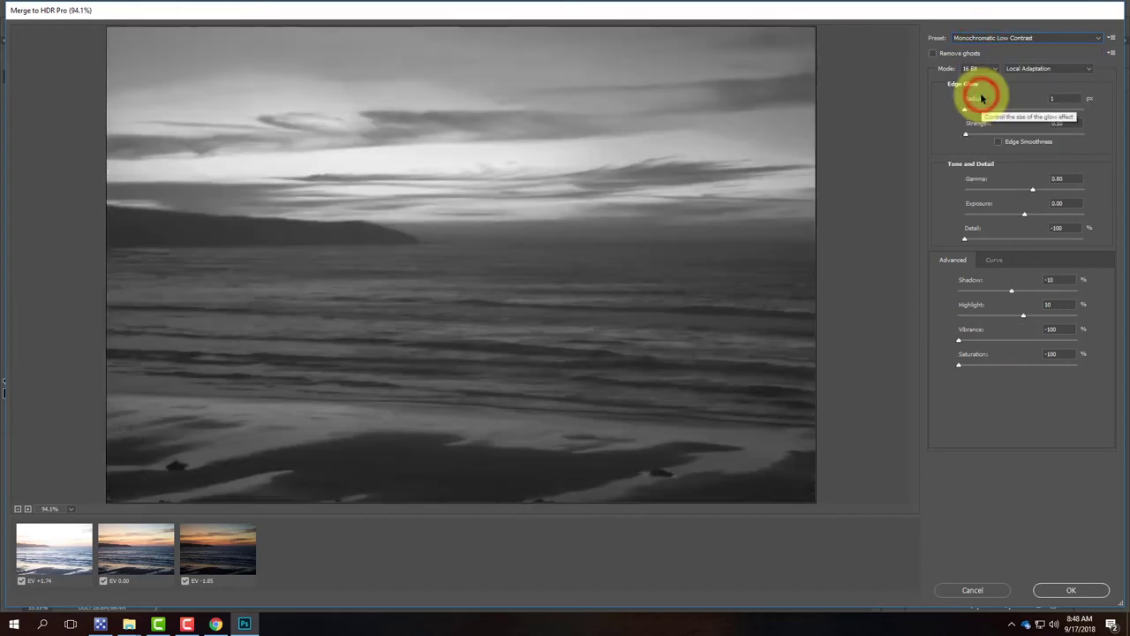
Compare the Photorealistic variants and Surrealistic High Contrast, finishing on Photorealistic
left_click(980, 40)
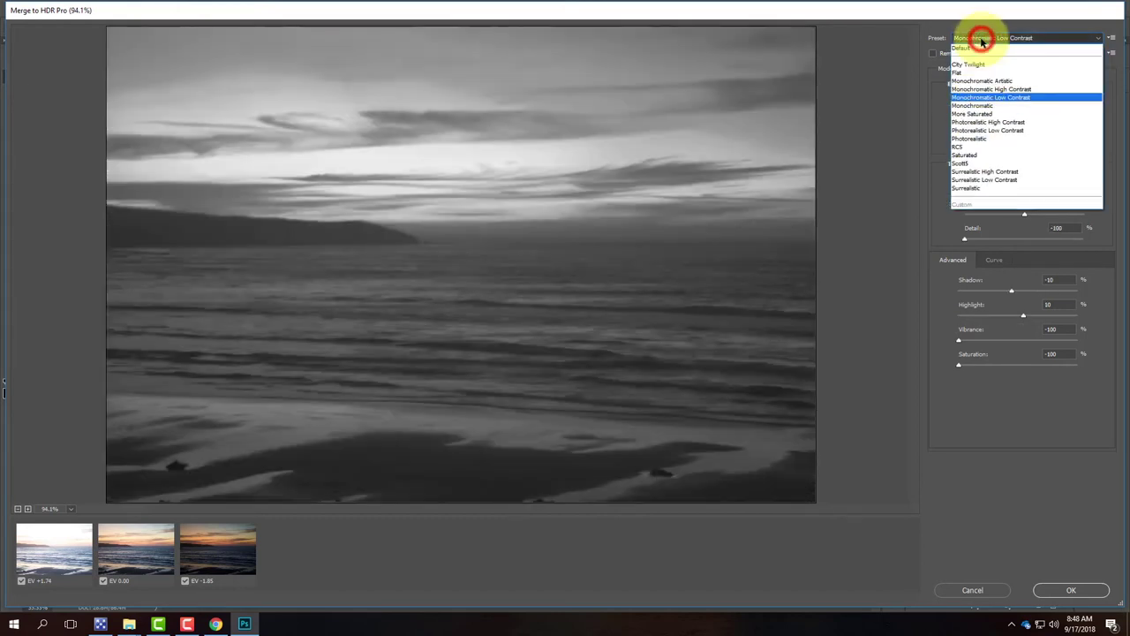
left_click(988, 123)
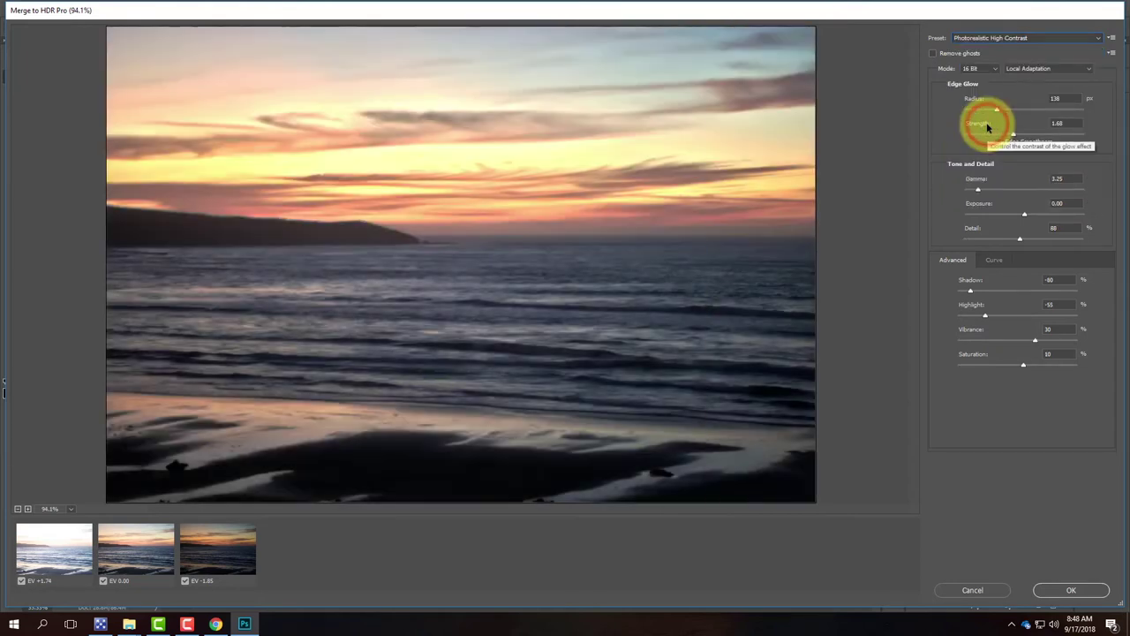
left_click(971, 38)
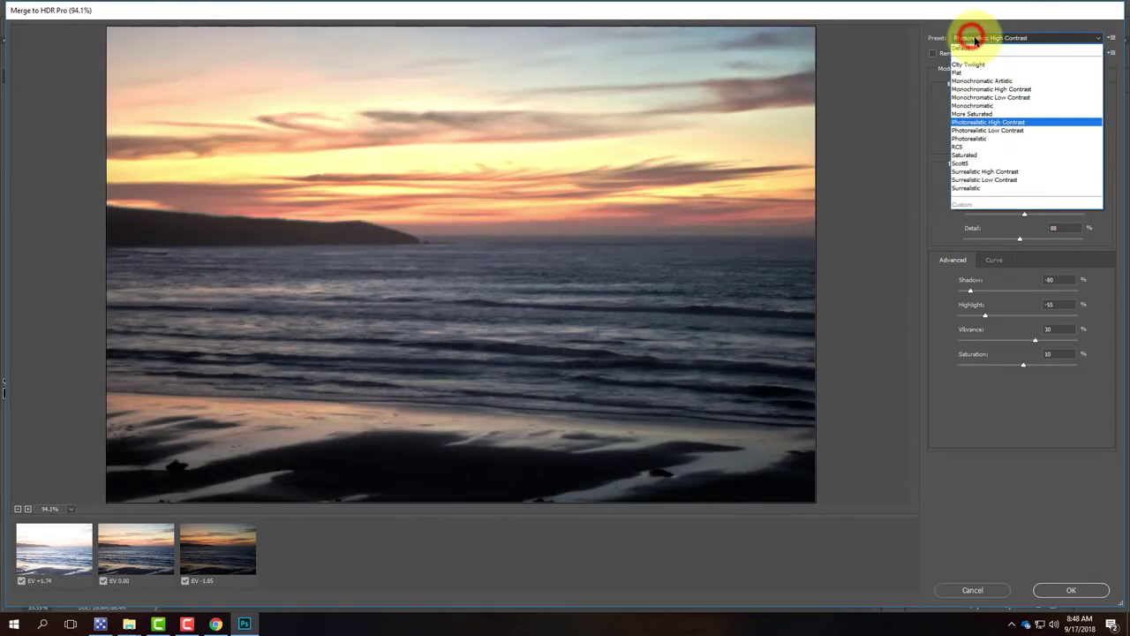
left_click(977, 135)
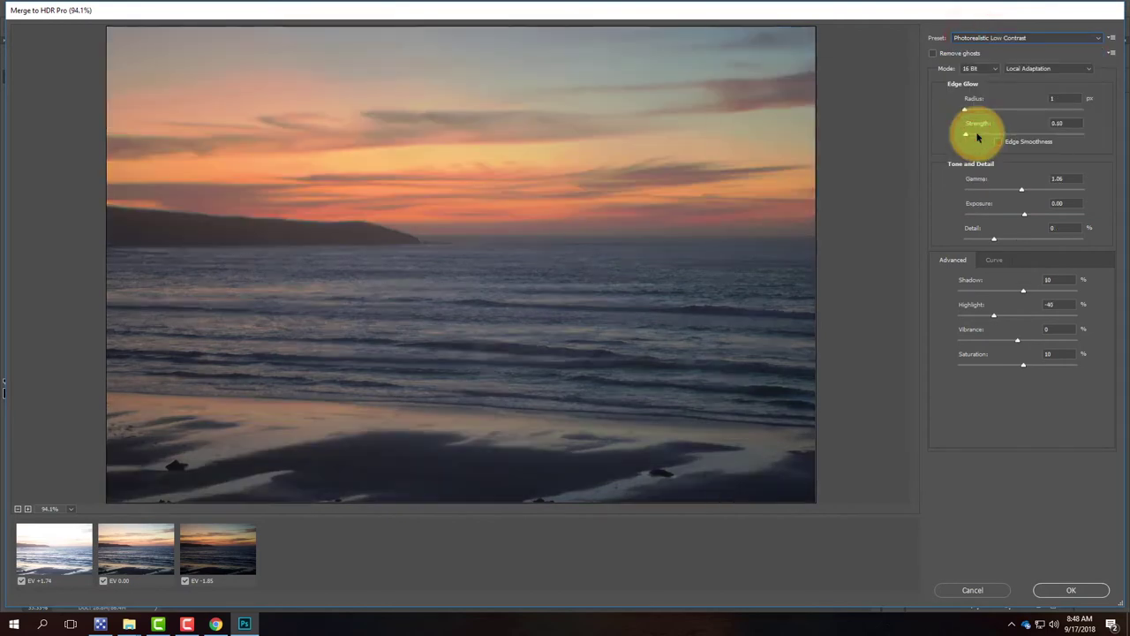
left_click(986, 39)
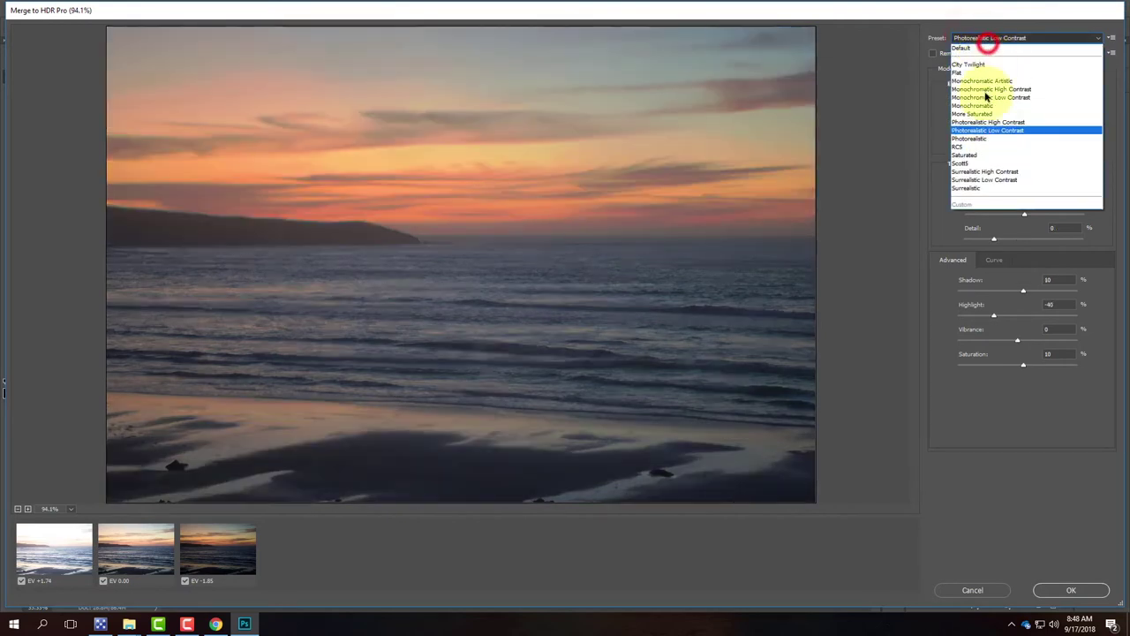
left_click(971, 138)
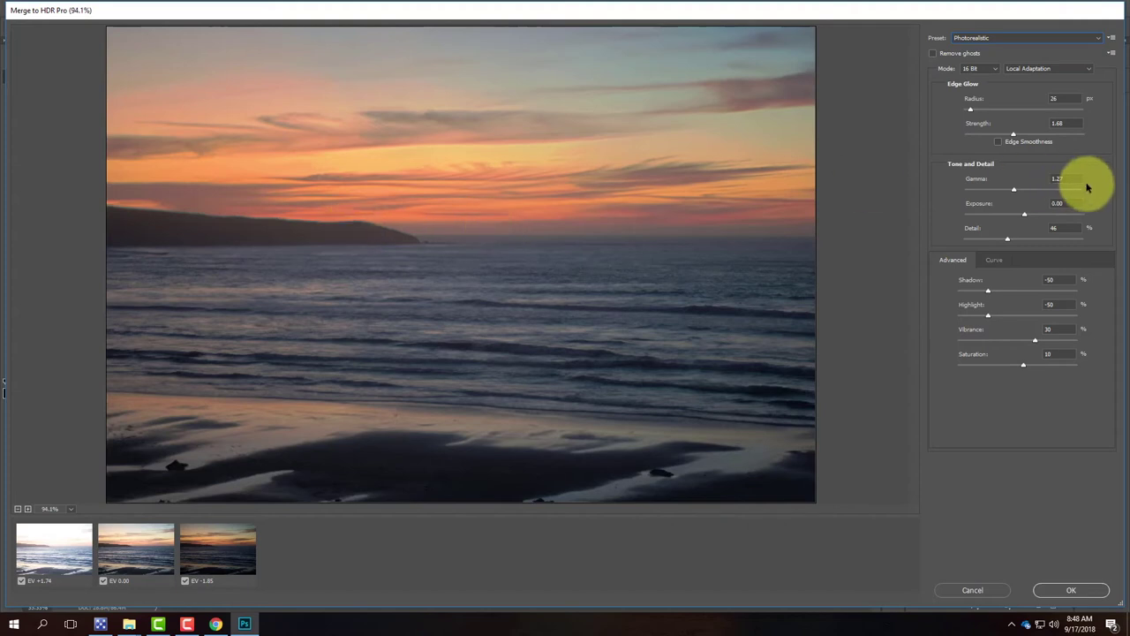
left_click(993, 40)
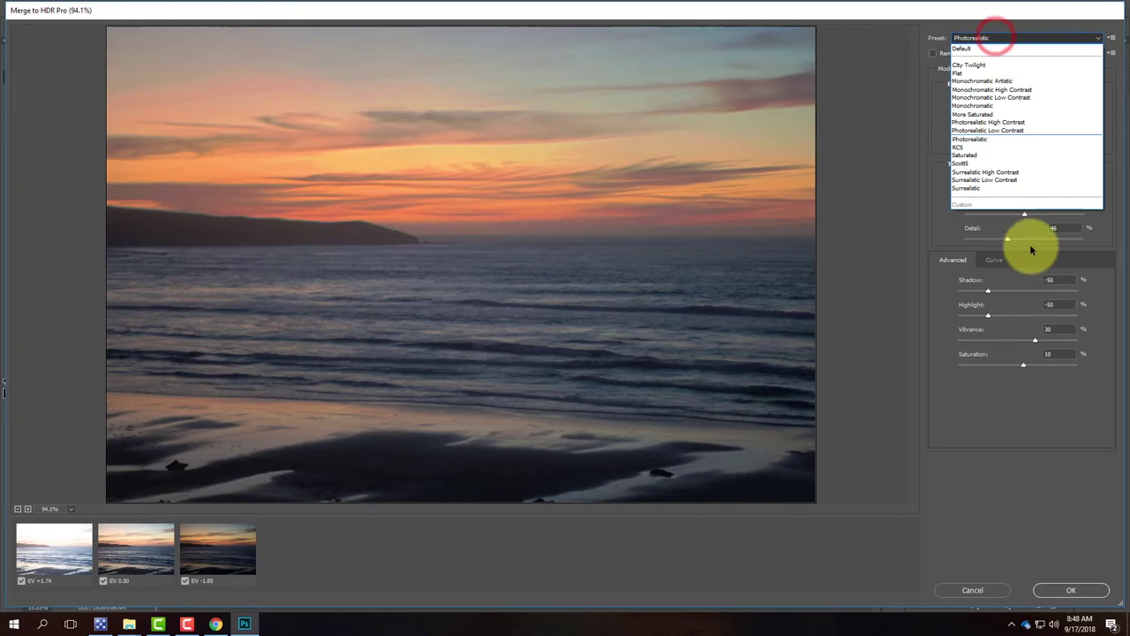
left_click(998, 173)
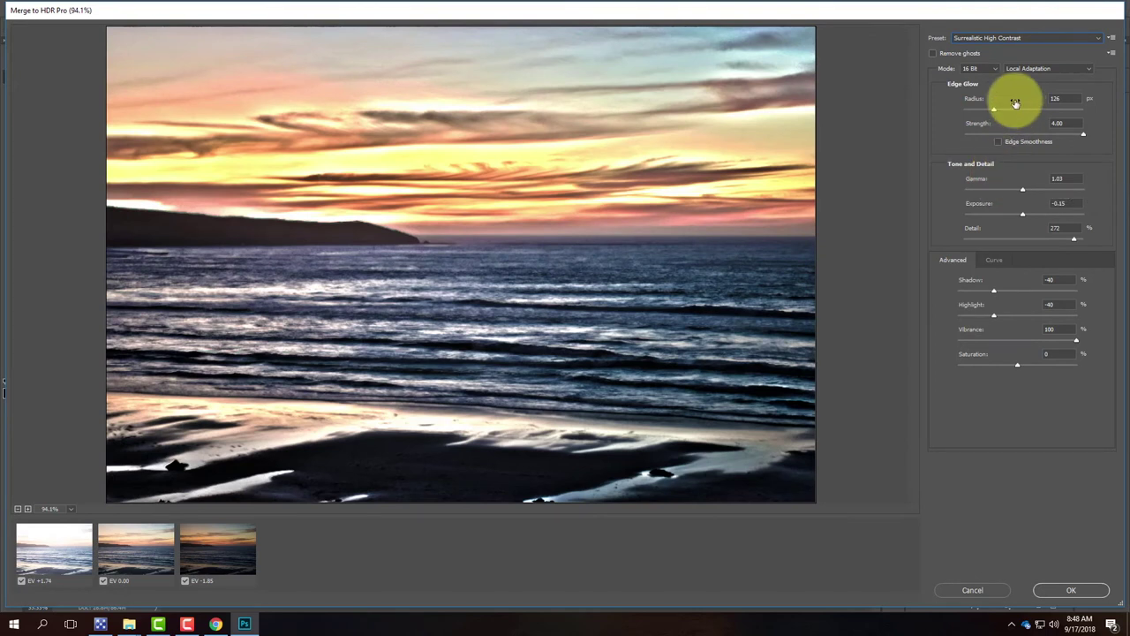
left_click(1006, 39)
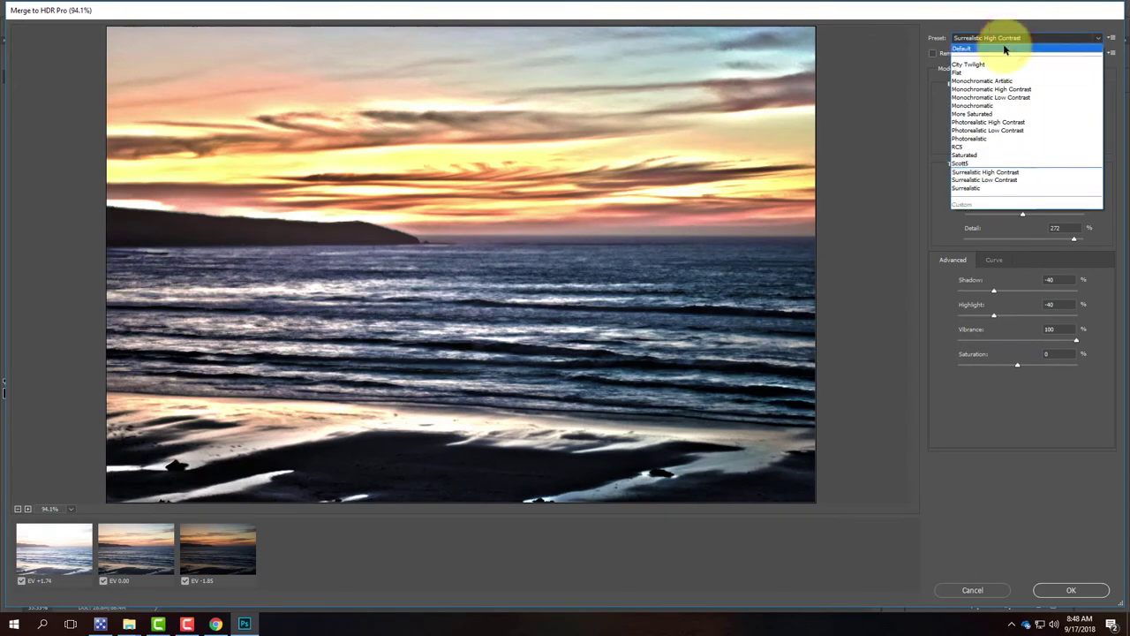
left_click(1016, 139)
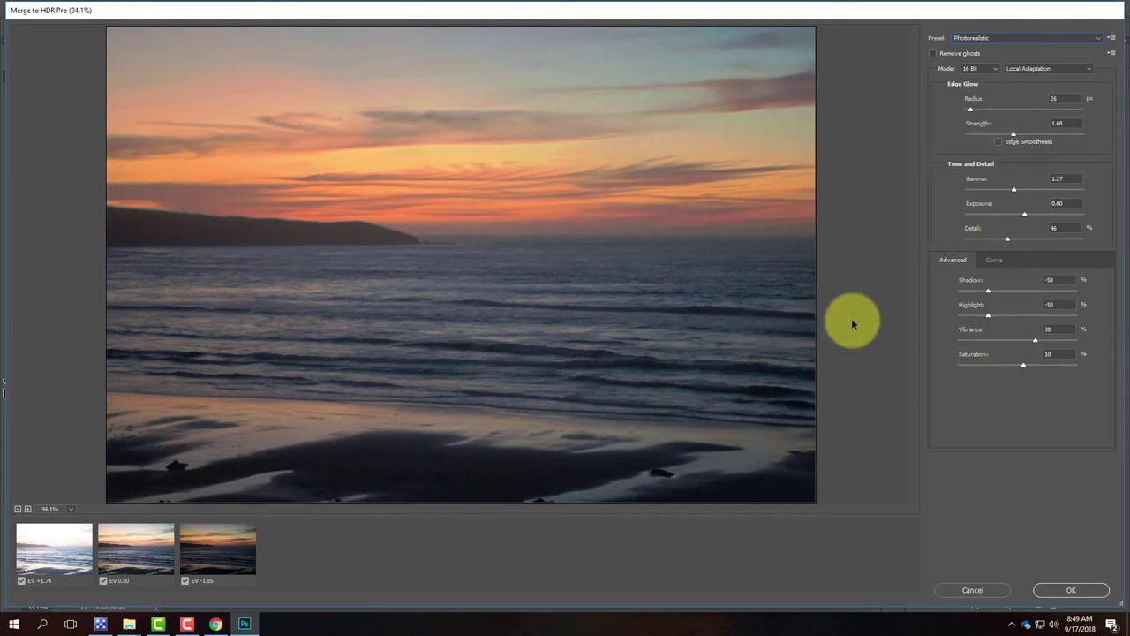
left_click(996, 259)
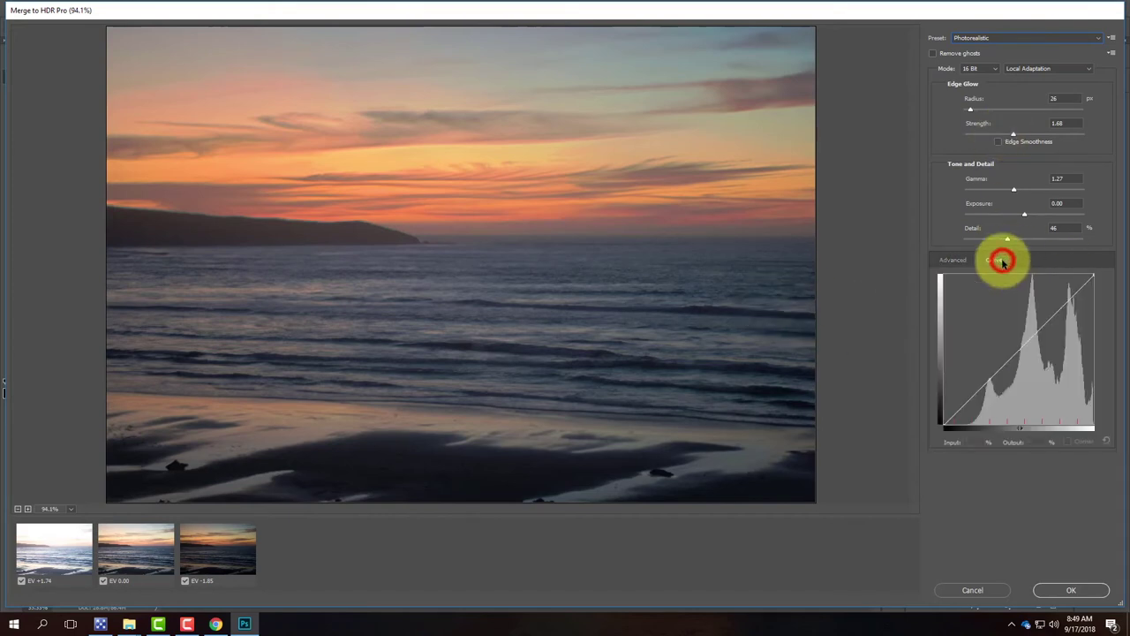
left_click(957, 260)
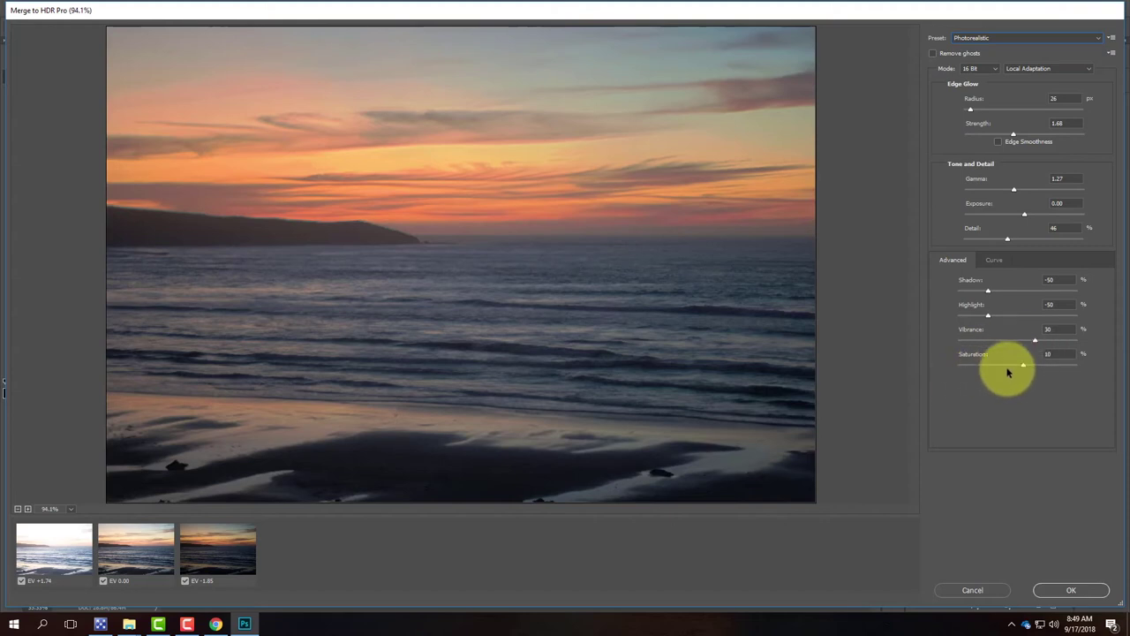
Set Saturation back to 10 and fine-tune Vibrance to 44%
left_click_drag(1024, 366, 1071, 367)
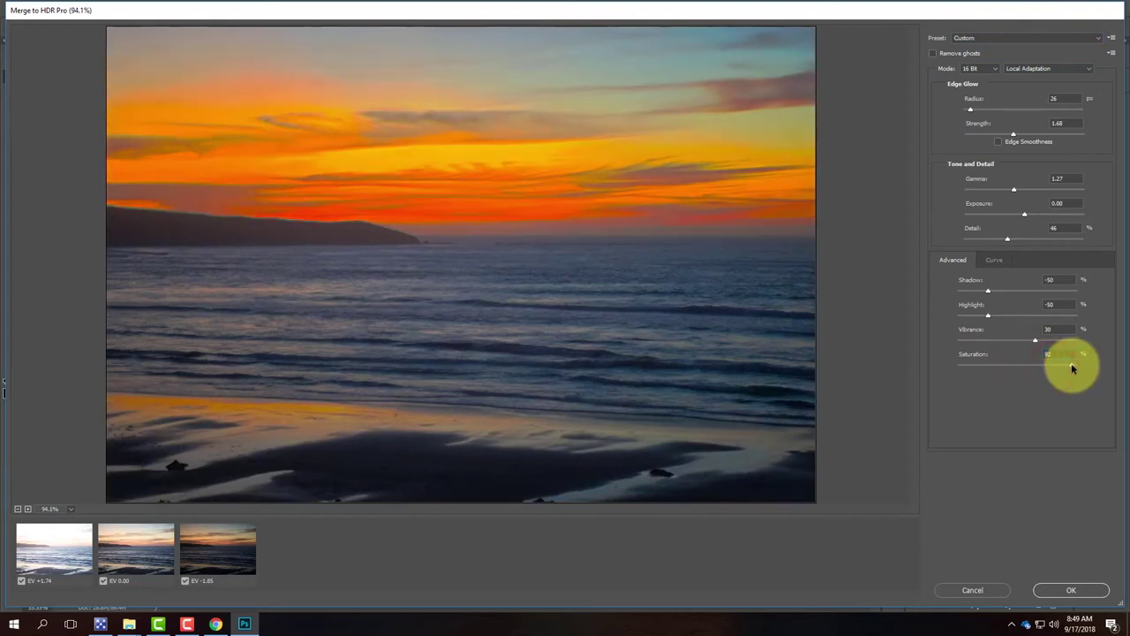
type("10")
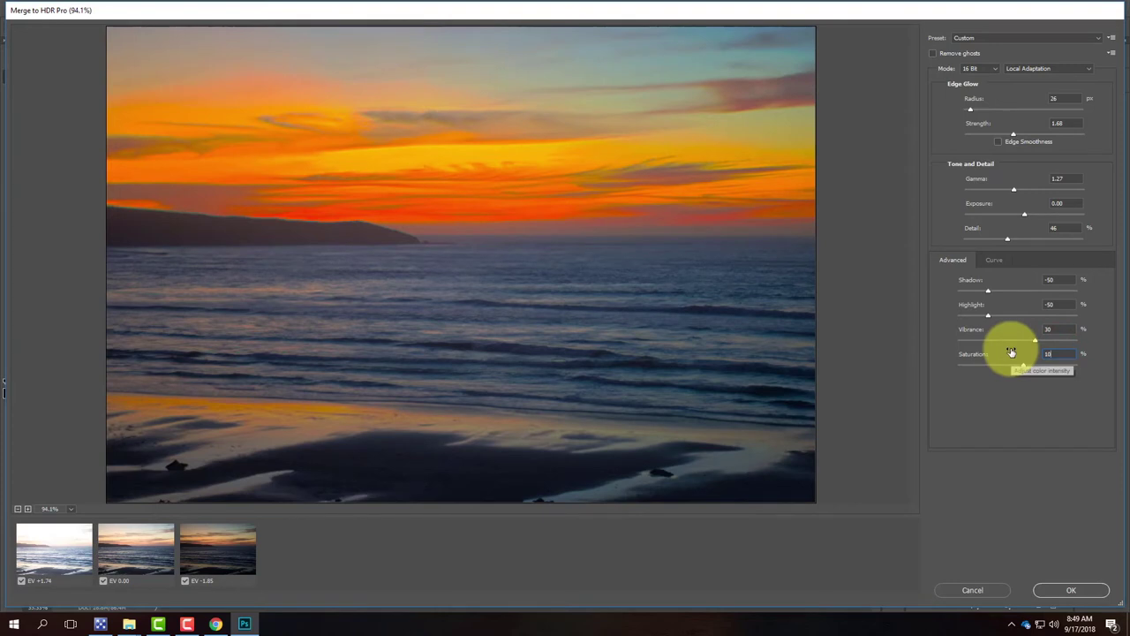
left_click(1001, 328)
left_click(1035, 341)
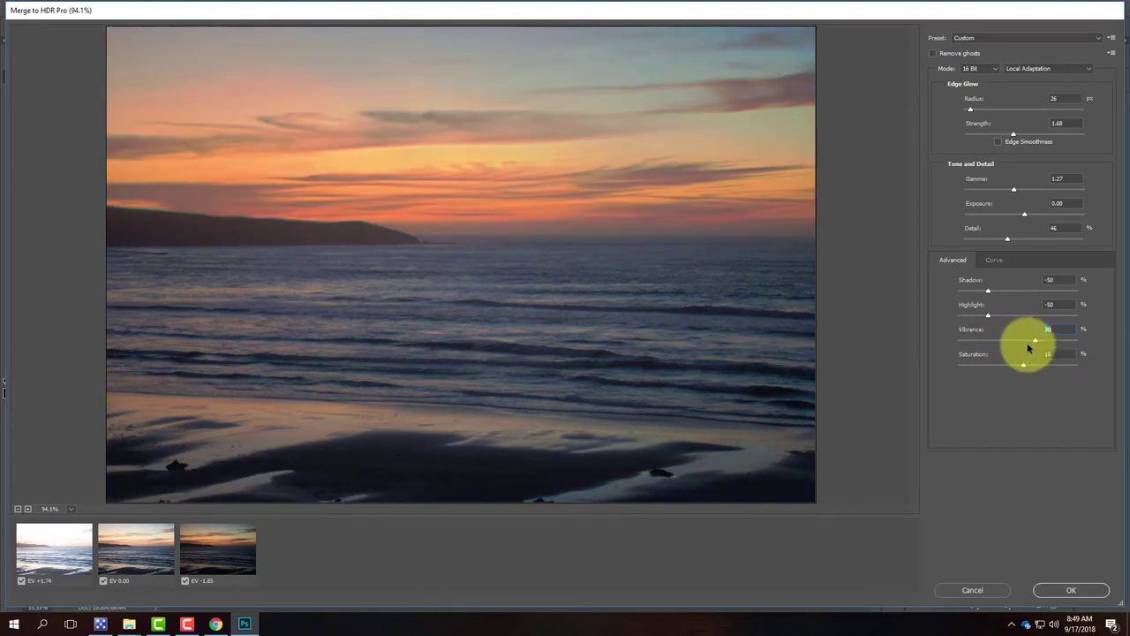
mouse_move(1034, 342)
left_mouse_down()
mouse_move(1003, 341)
mouse_move(1059, 344)
mouse_move(1045, 340)
left_mouse_up()
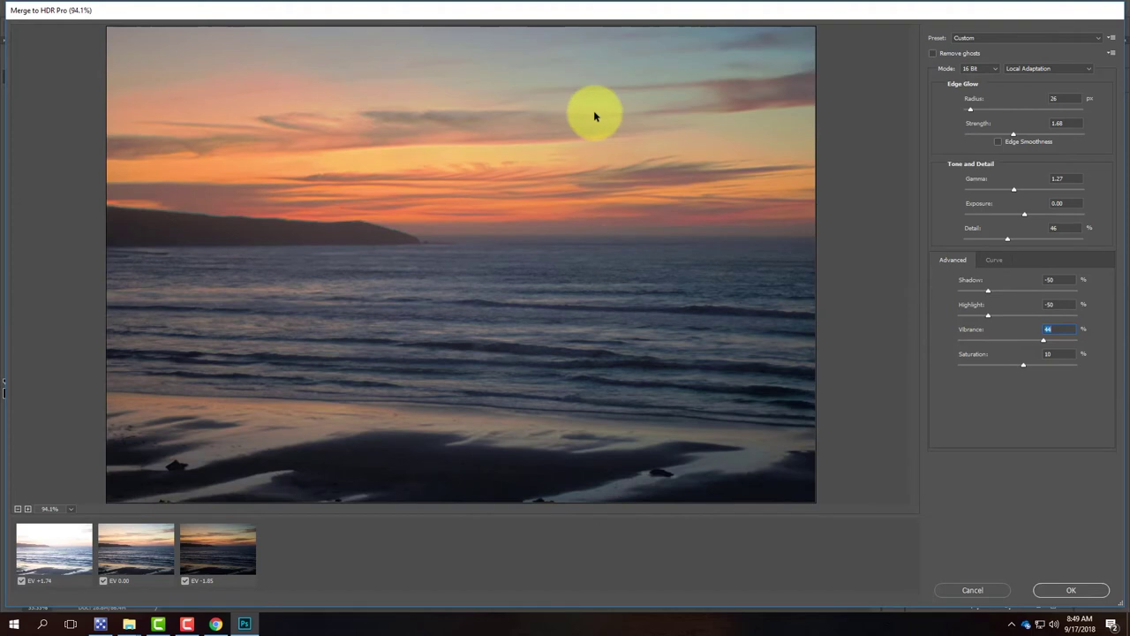
Set the Highlight value to -50
left_click(987, 316)
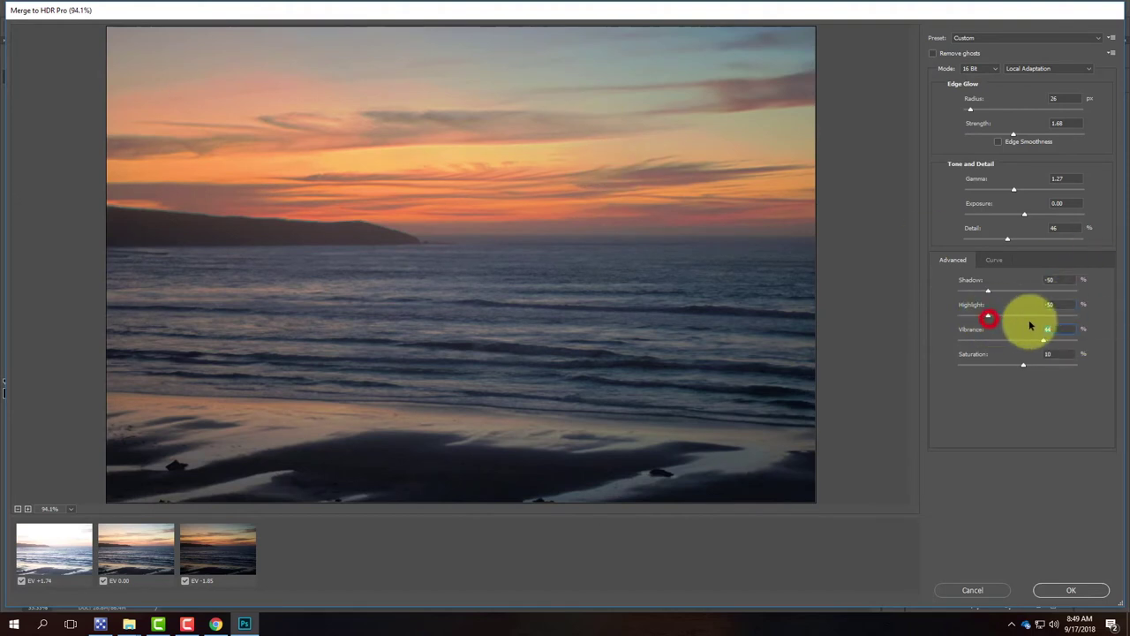
left_click(986, 316)
mouse_move(989, 318)
left_mouse_down()
mouse_move(1071, 320)
mouse_move(978, 320)
left_mouse_up()
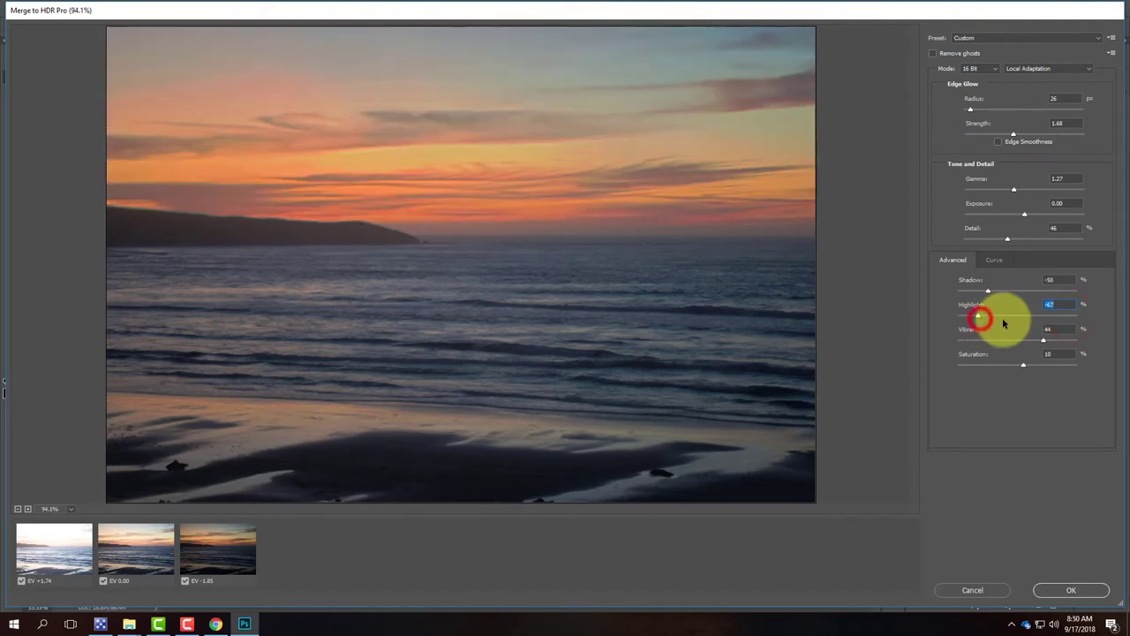
left_click_drag(978, 320, 1009, 320)
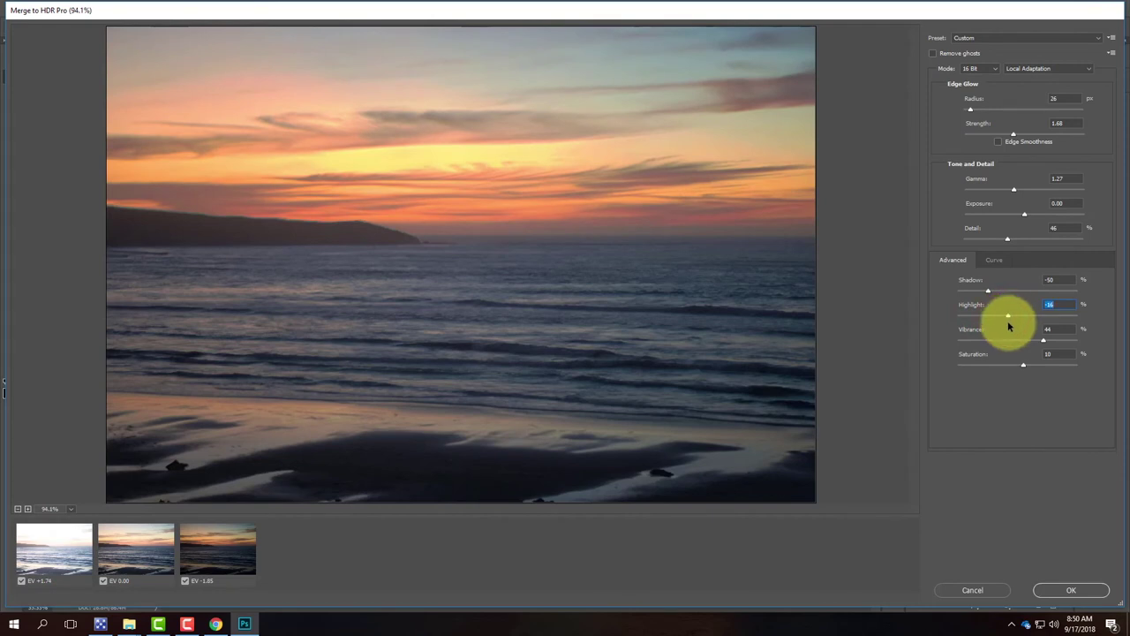
left_click_drag(1009, 320, 1018, 316)
type("-5")
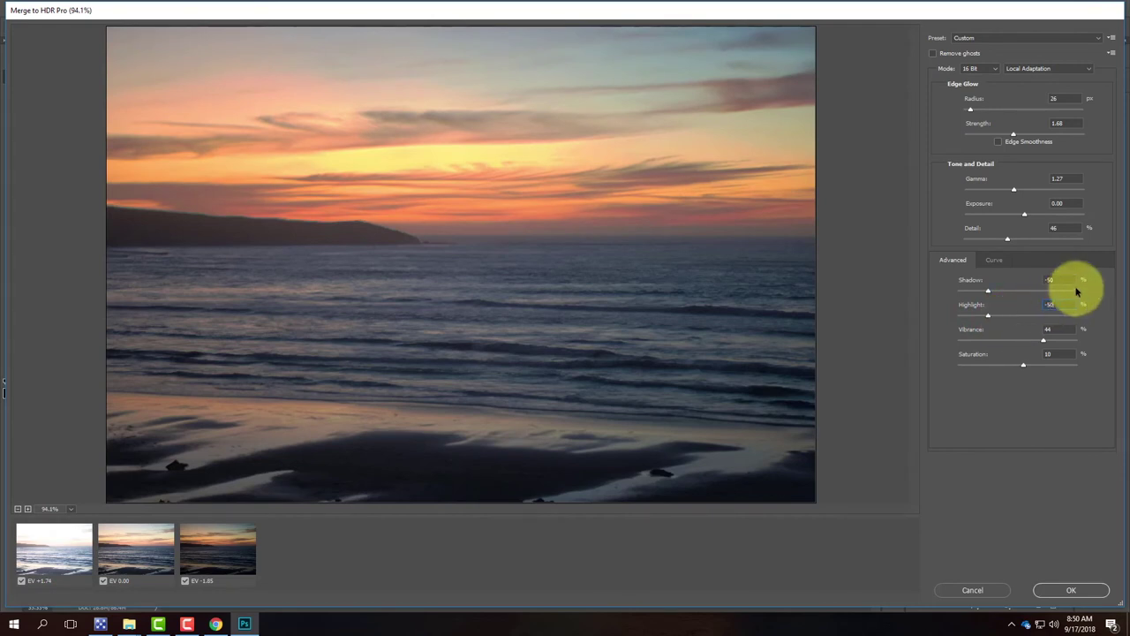
type("0")
left_click(989, 294)
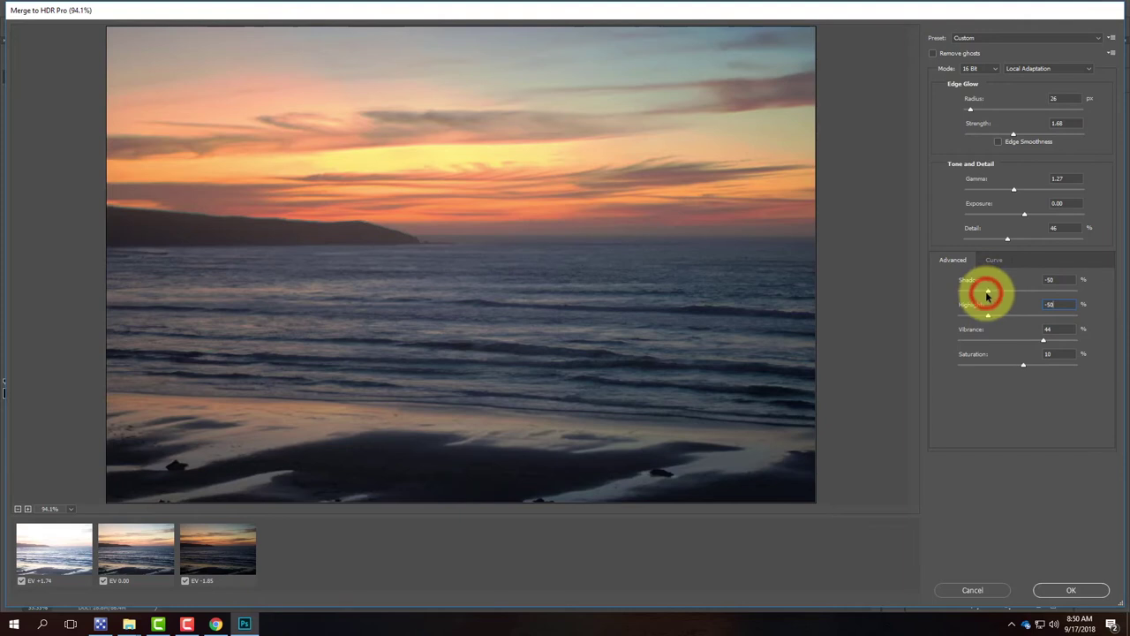
Raise Shadow to 80% to brighten the foreground beach
left_click_drag(988, 294, 1042, 296)
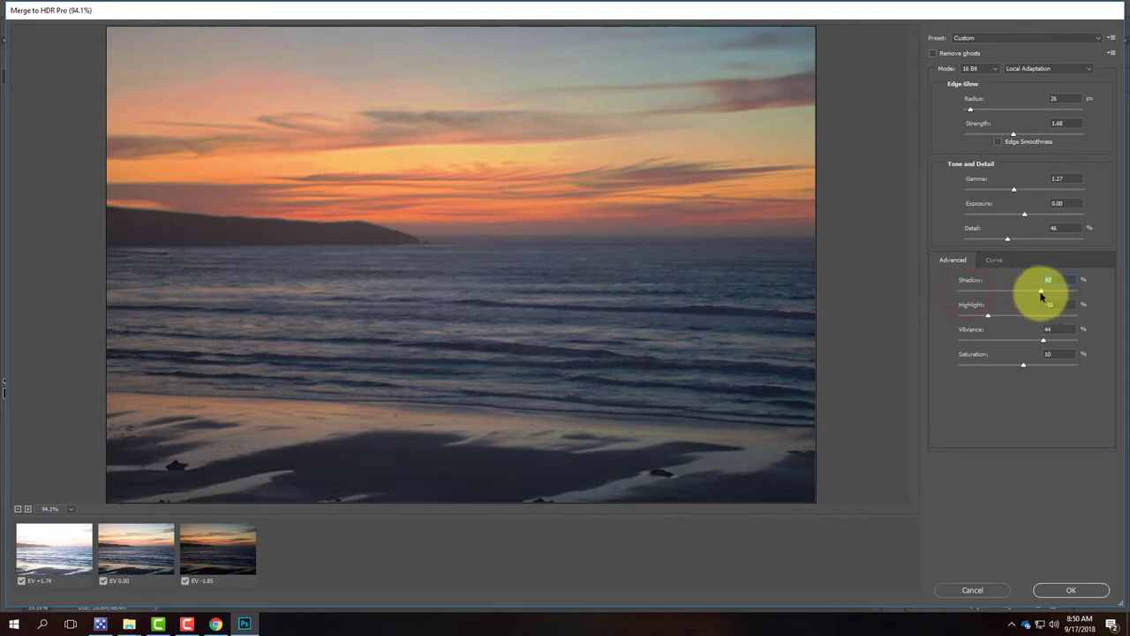
left_click(1041, 293)
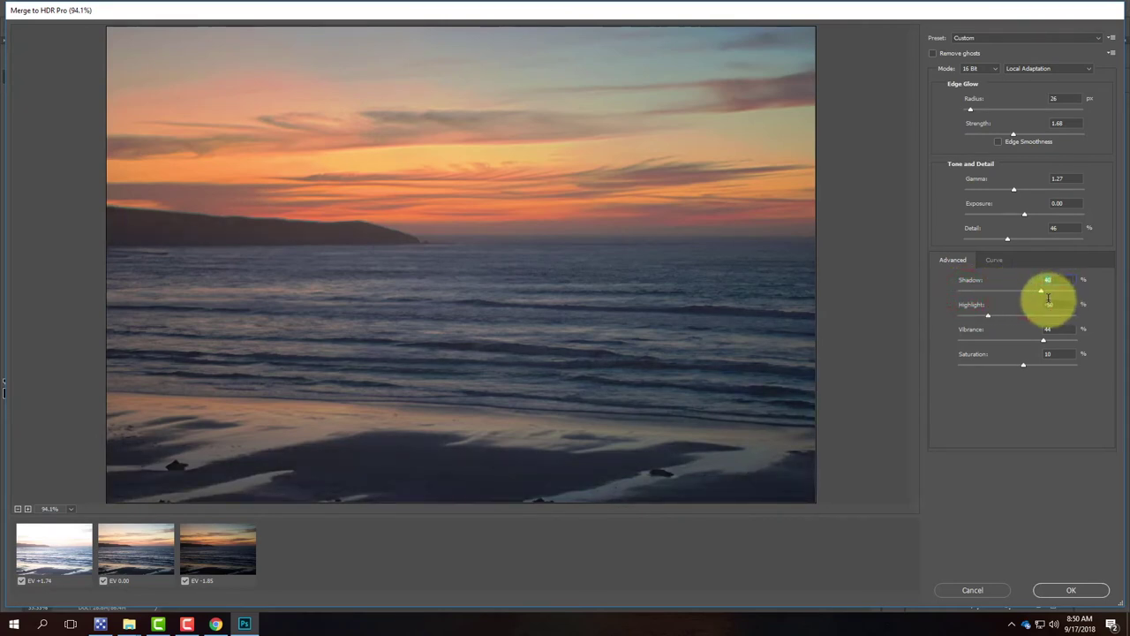
left_click(1042, 292)
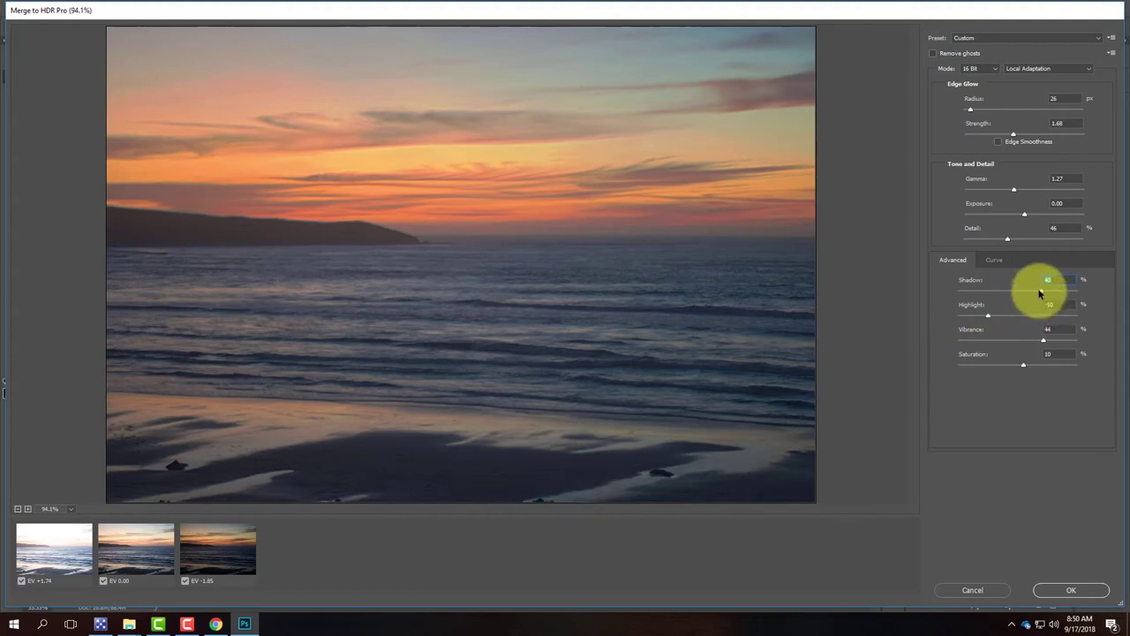
left_click_drag(1041, 292, 1064, 298)
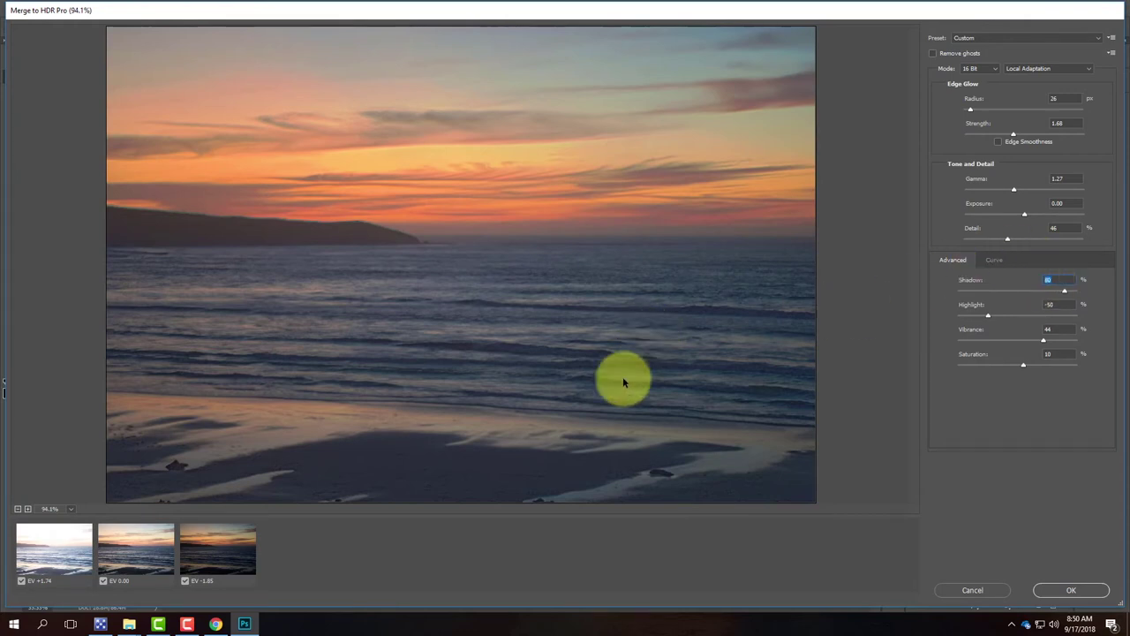
left_click(1016, 36)
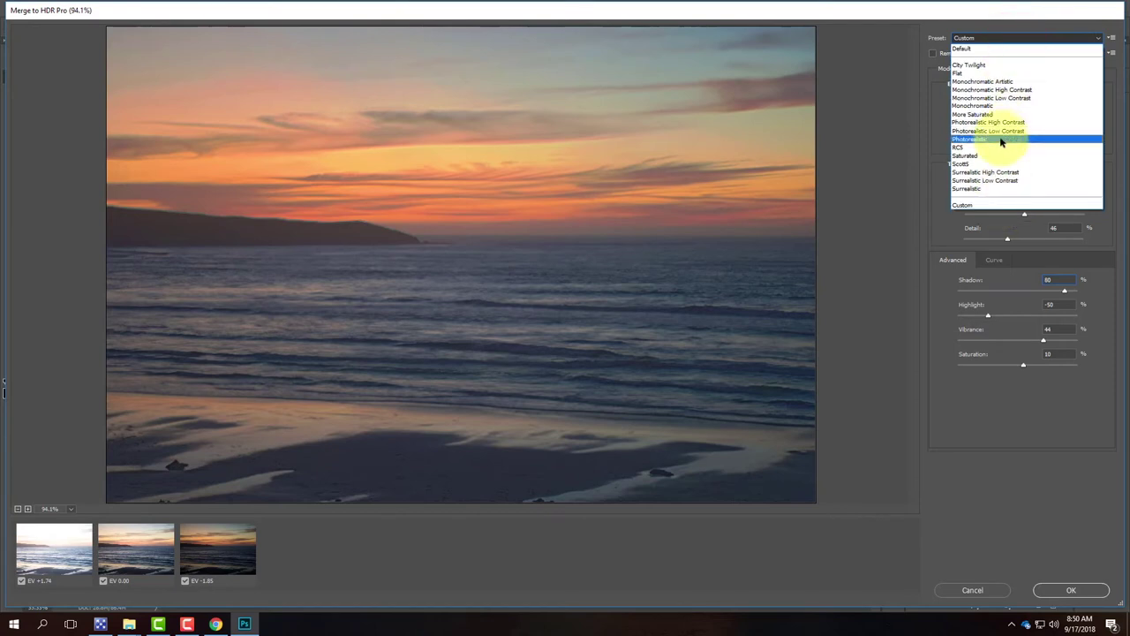
Apply the Photorealistic preset and turn on Remove ghosts
left_click(1001, 141)
left_click(933, 55)
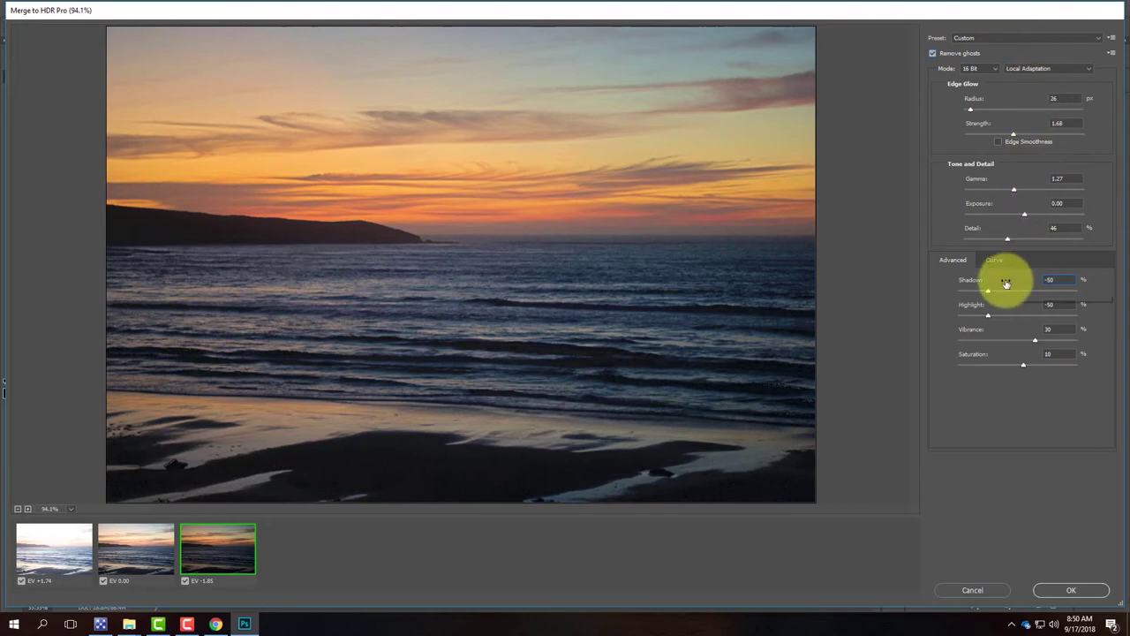
left_click(1015, 40)
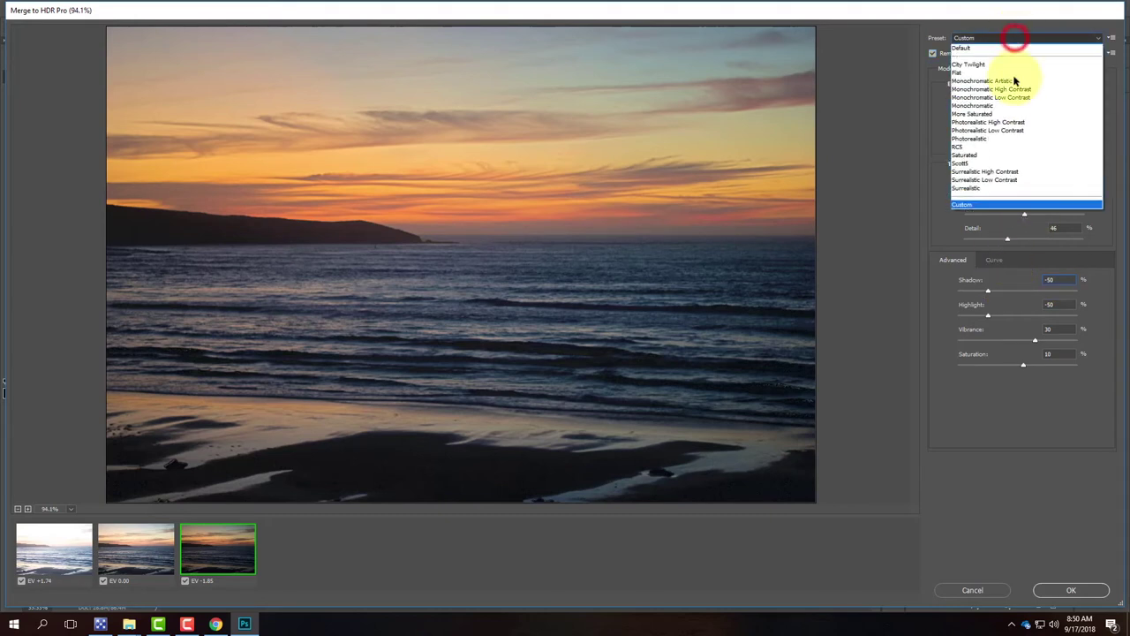
left_click(1018, 139)
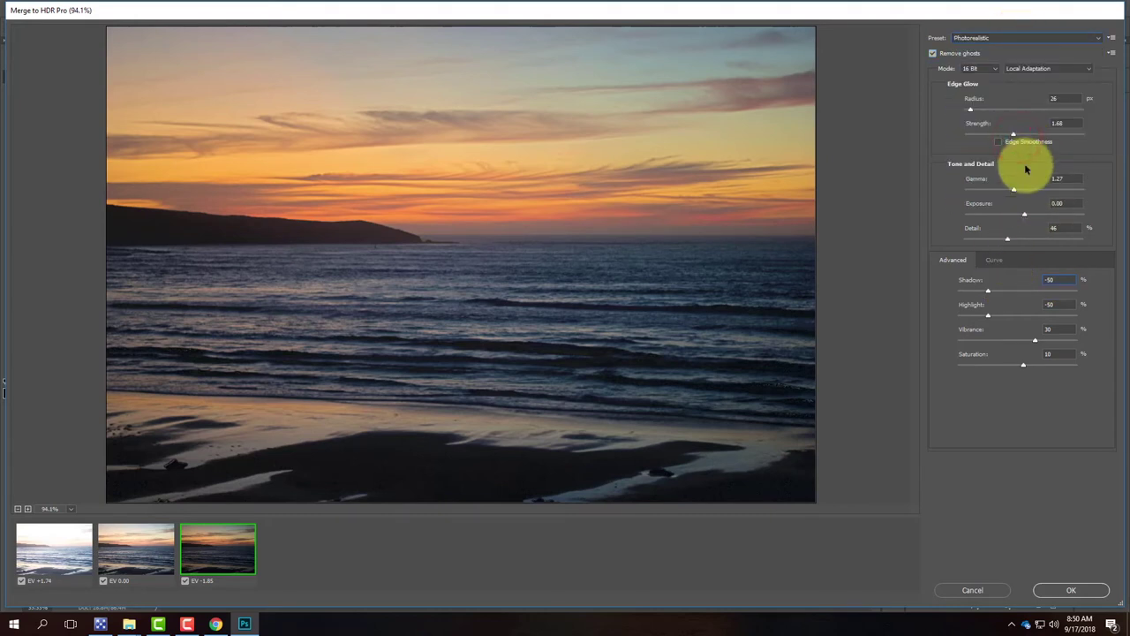
left_click(932, 53)
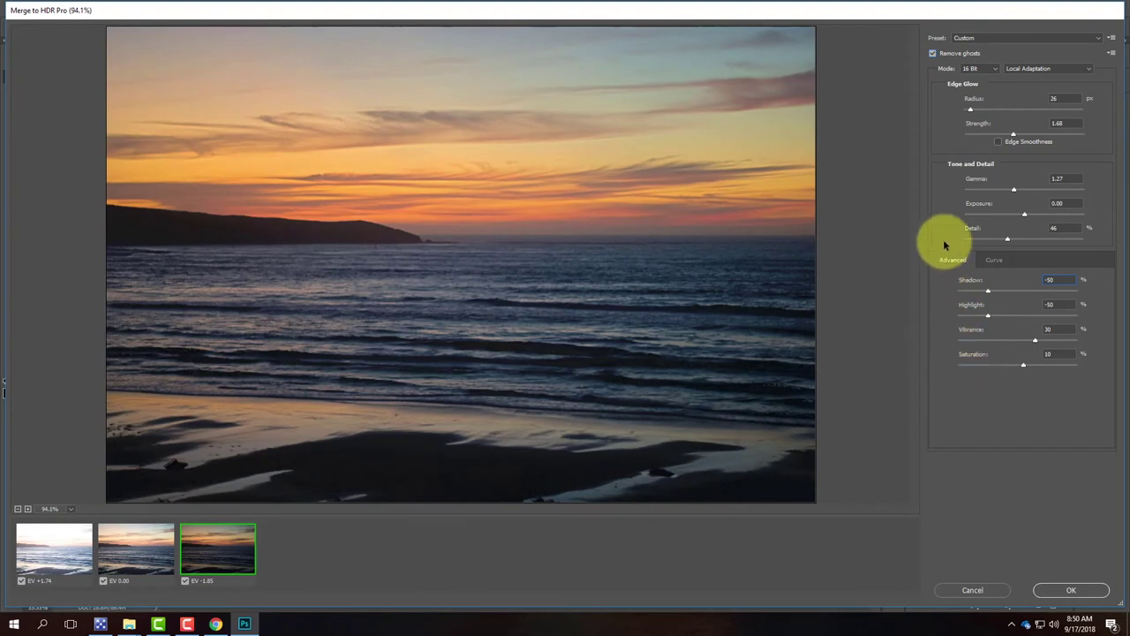
Set Shadow to 50%, Highlight to -8%, Exposure to -0.35 and Saturation to 18%
left_click(1048, 280)
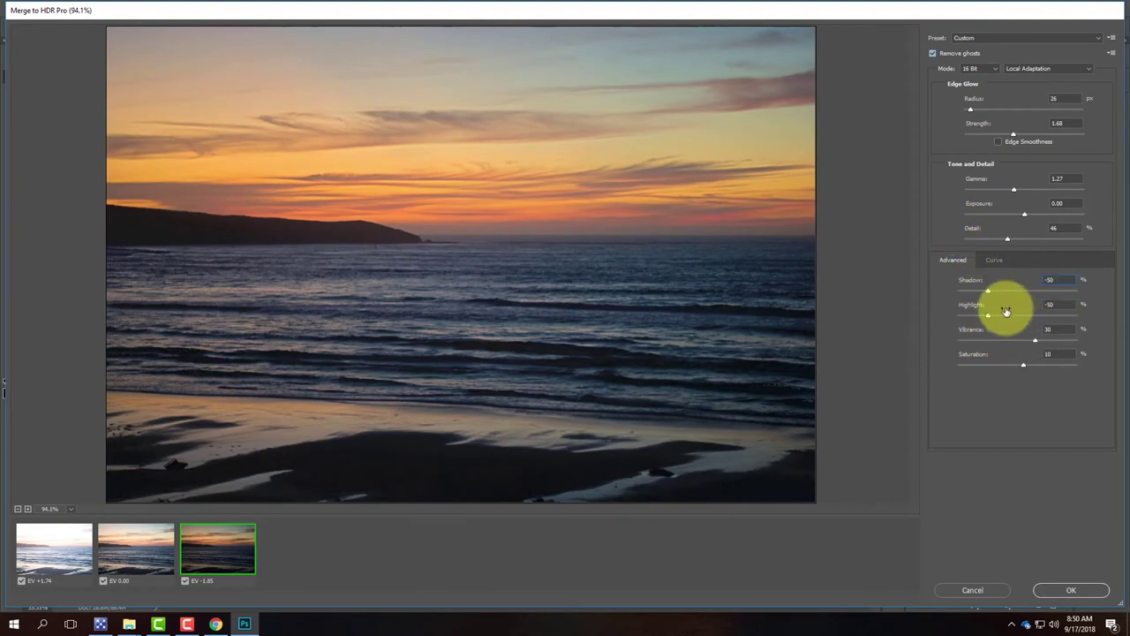
left_click_drag(990, 295, 1048, 294)
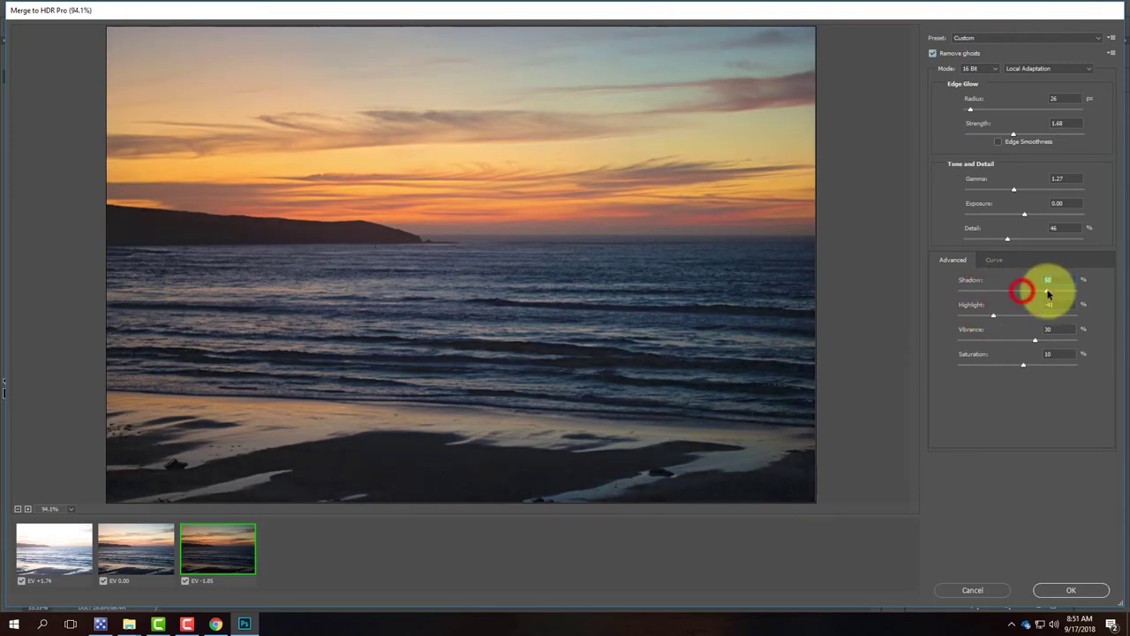
left_click_drag(994, 315, 1013, 315)
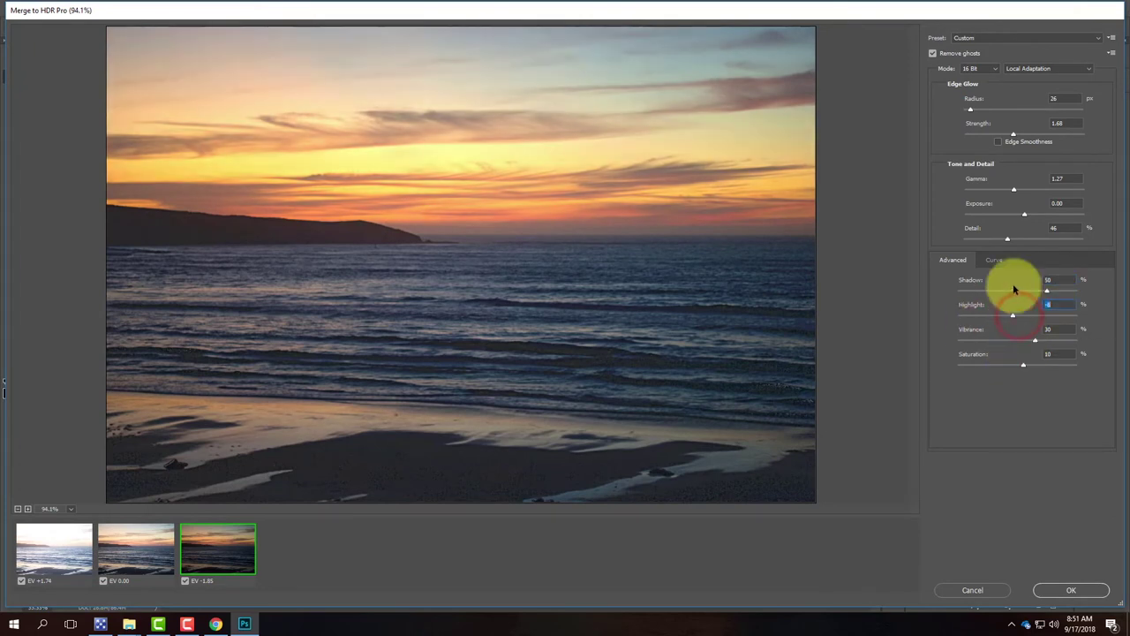
left_click_drag(1022, 216, 1019, 217)
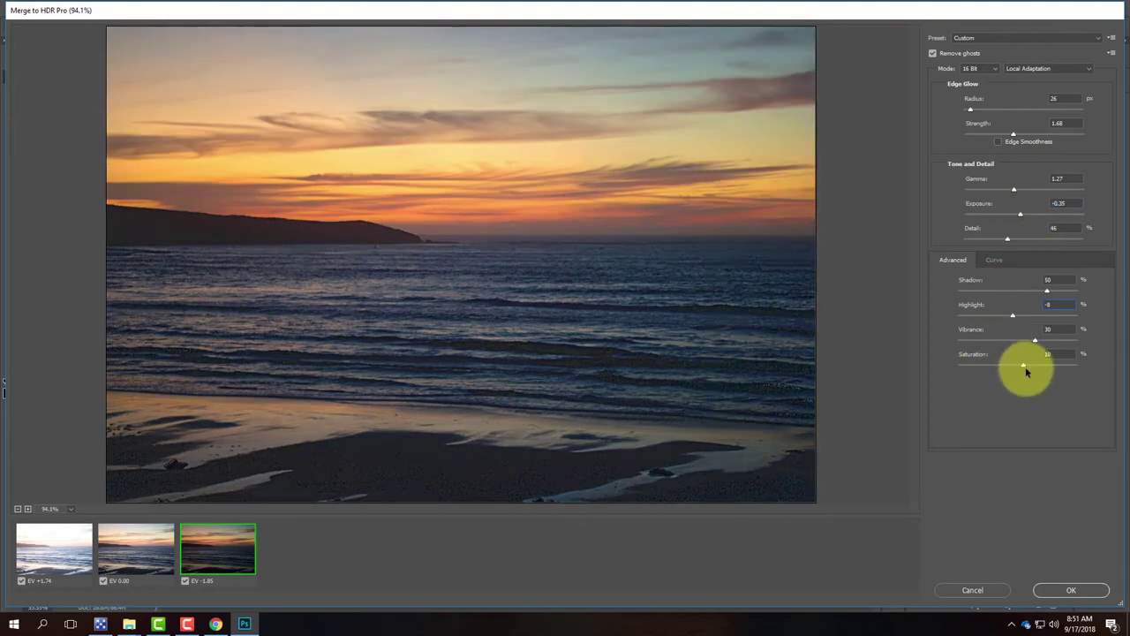
mouse_move(1025, 367)
left_mouse_down()
mouse_move(1007, 369)
mouse_move(1026, 369)
left_mouse_up()
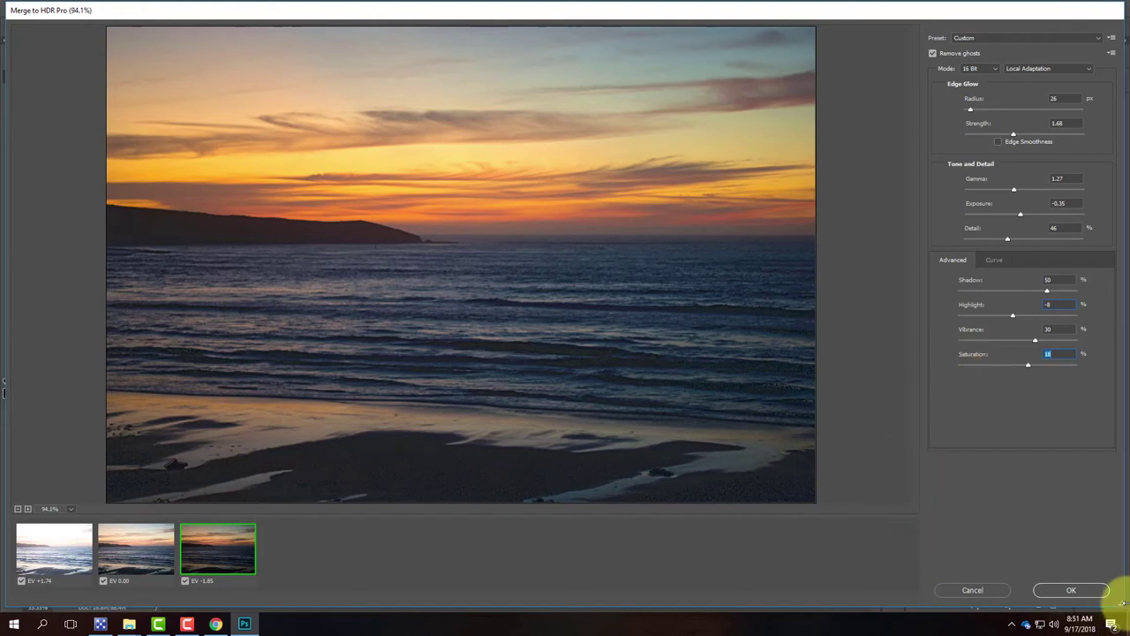
Create the merged sunset HDR as Untitled_HDR2, then restore the Photoshop window
left_click(1086, 593)
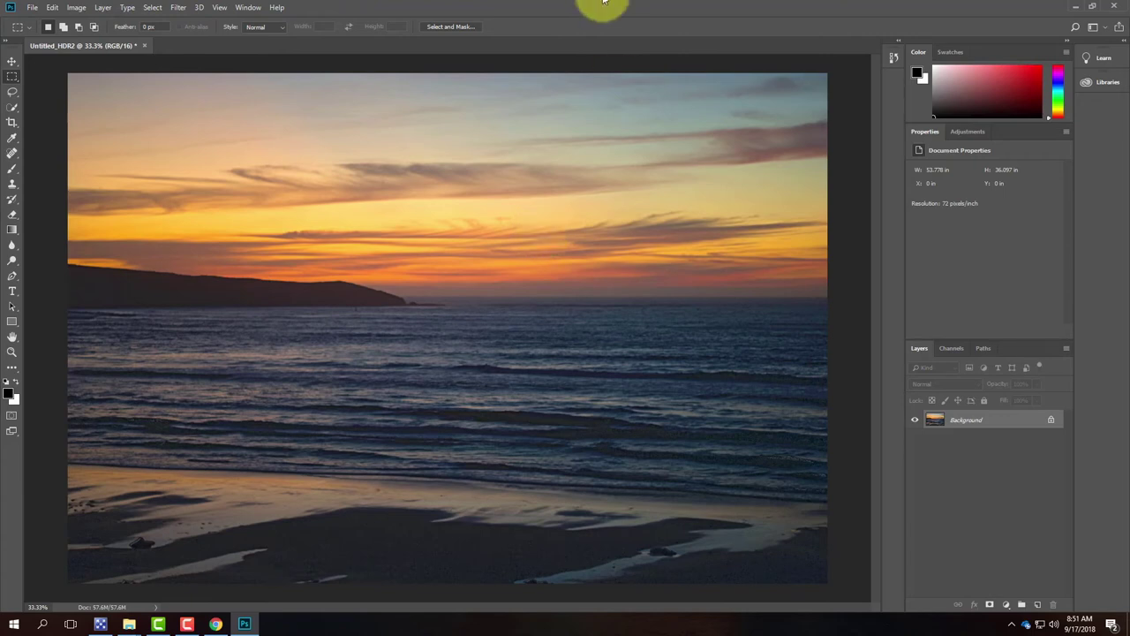
double_click(25, 8)
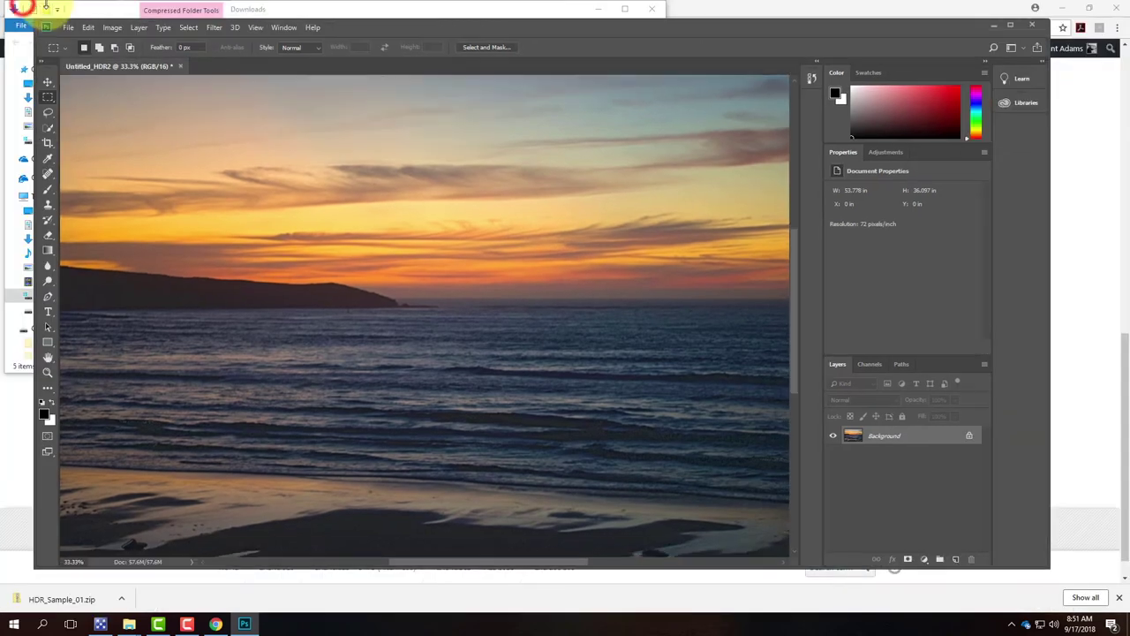
left_click(468, 27)
Re-maximize Photoshop and start File > Automate > Merge to HDR Pro
double_click(477, 6)
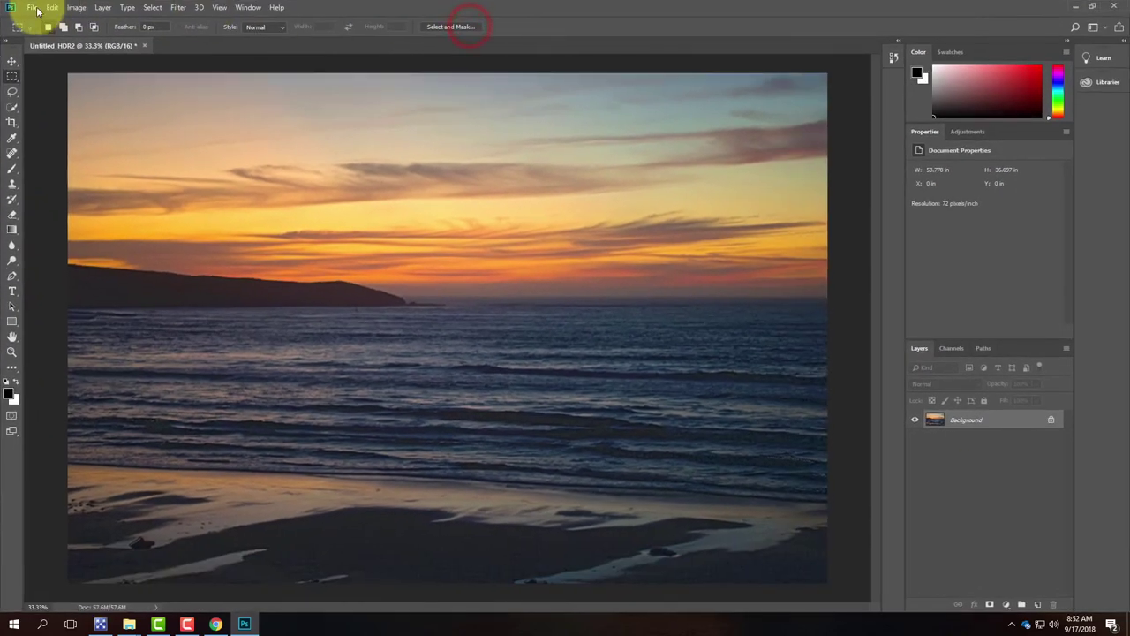
left_click(32, 7)
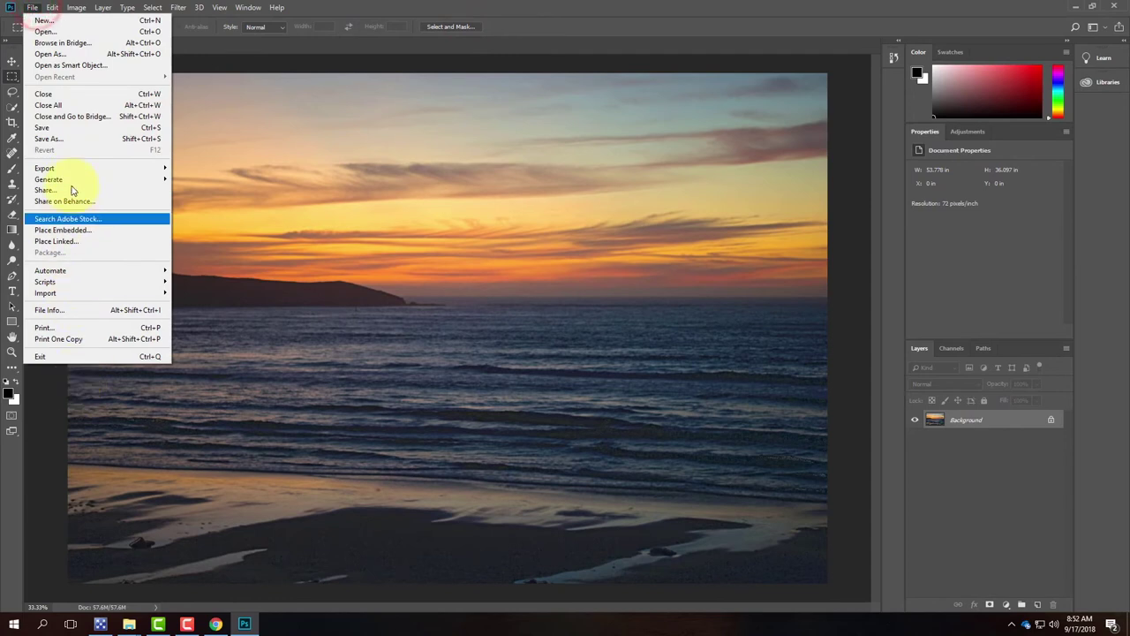
mouse_move(76, 272)
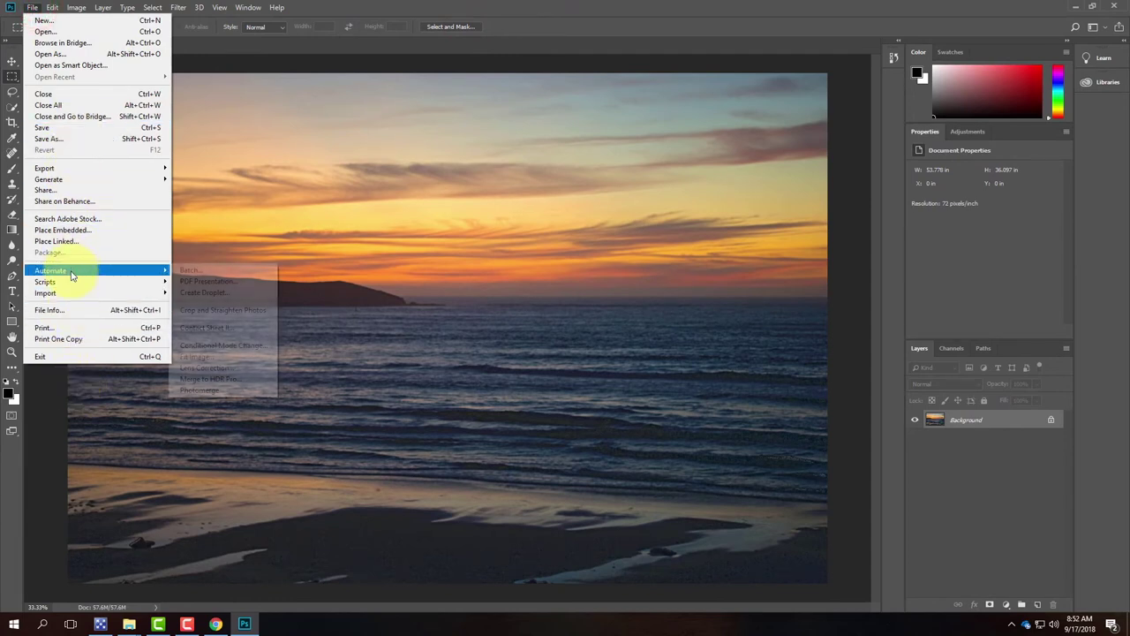
left_click(205, 379)
Load DSC_2126, DSC_2127 and DSC_2128 from Ex106 > HDR > Sample Set 2 into the merge
left_click(628, 283)
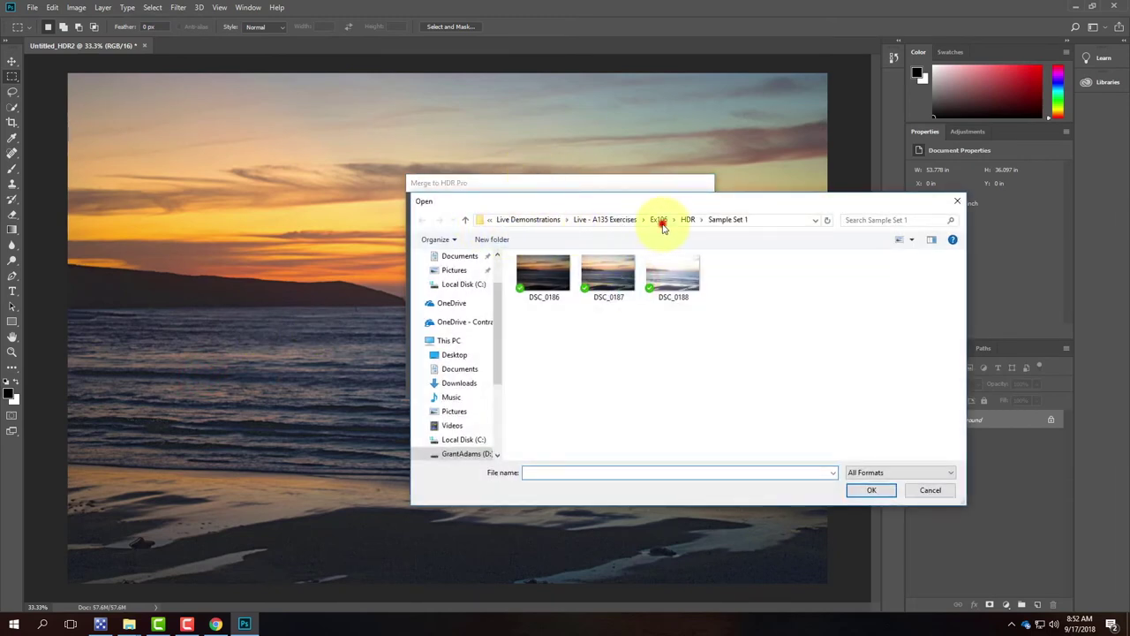
left_click(658, 219)
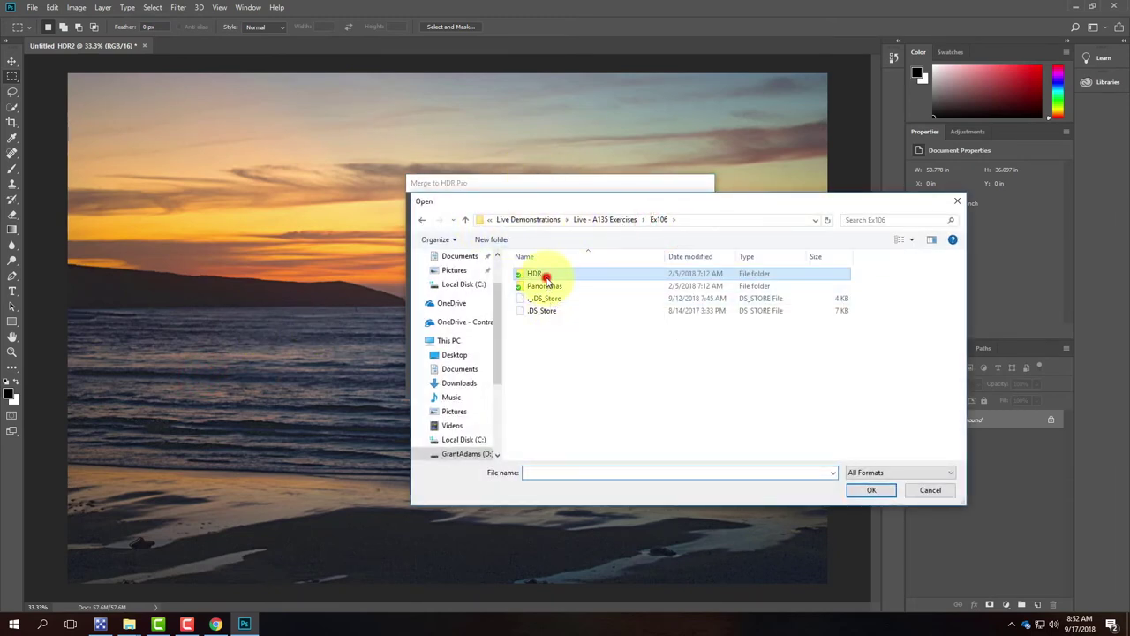
double_click(530, 274)
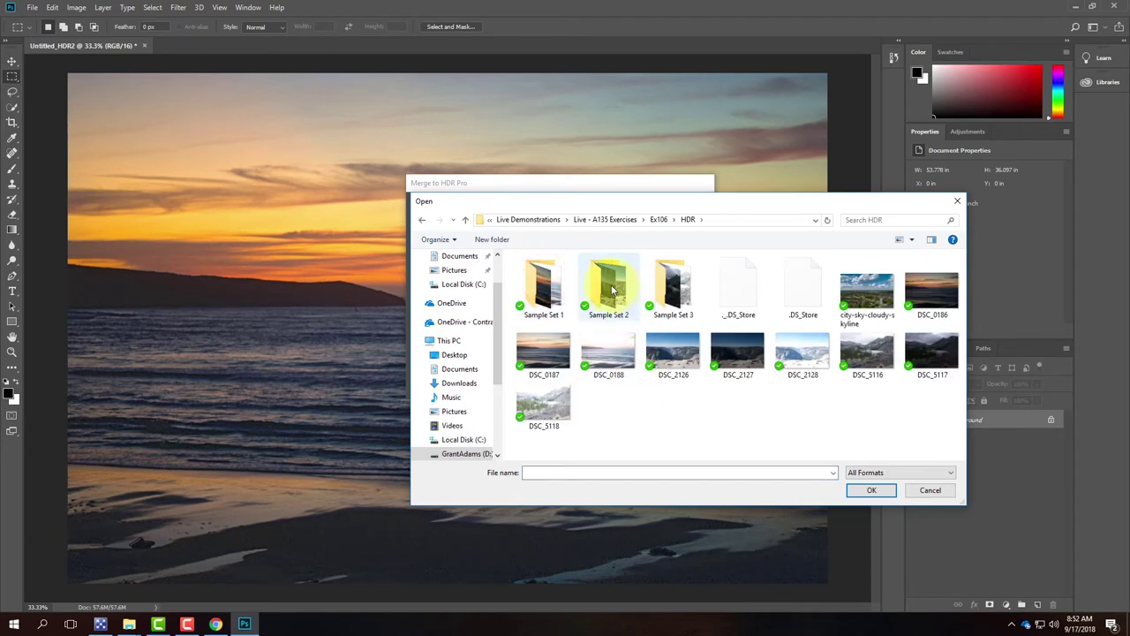
double_click(606, 299)
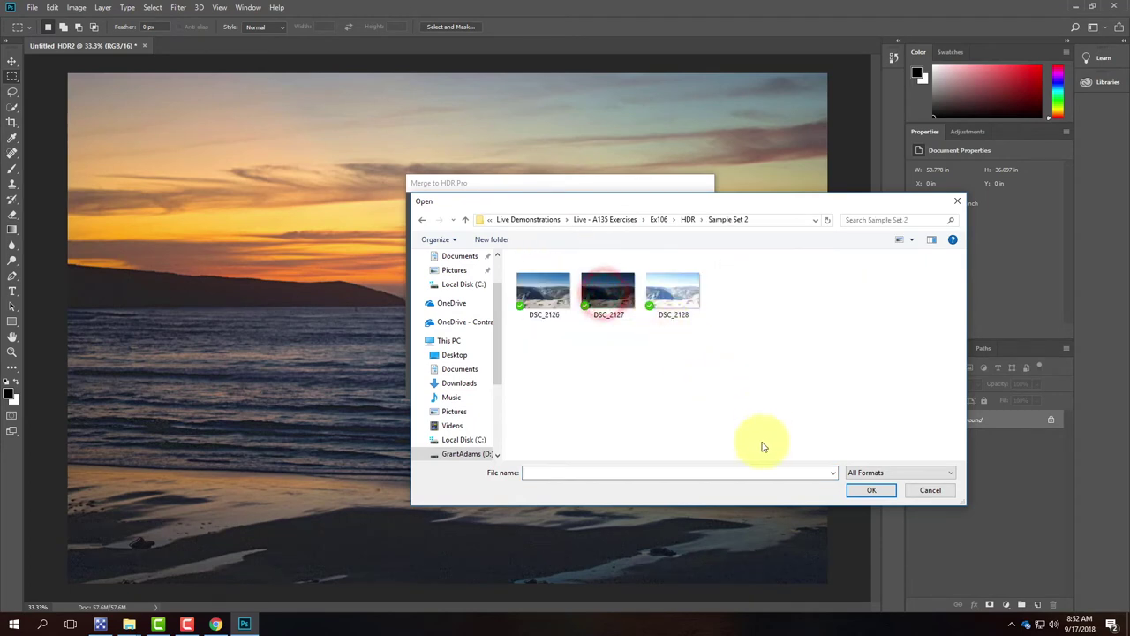
left_click(874, 491)
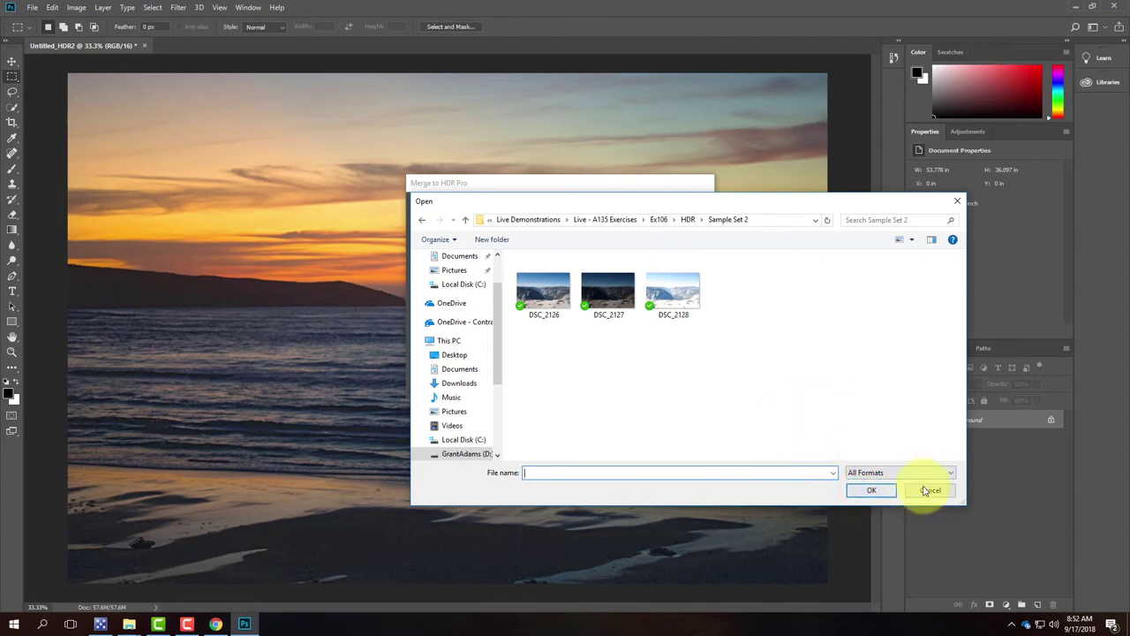
left_click_drag(765, 201, 659, 175)
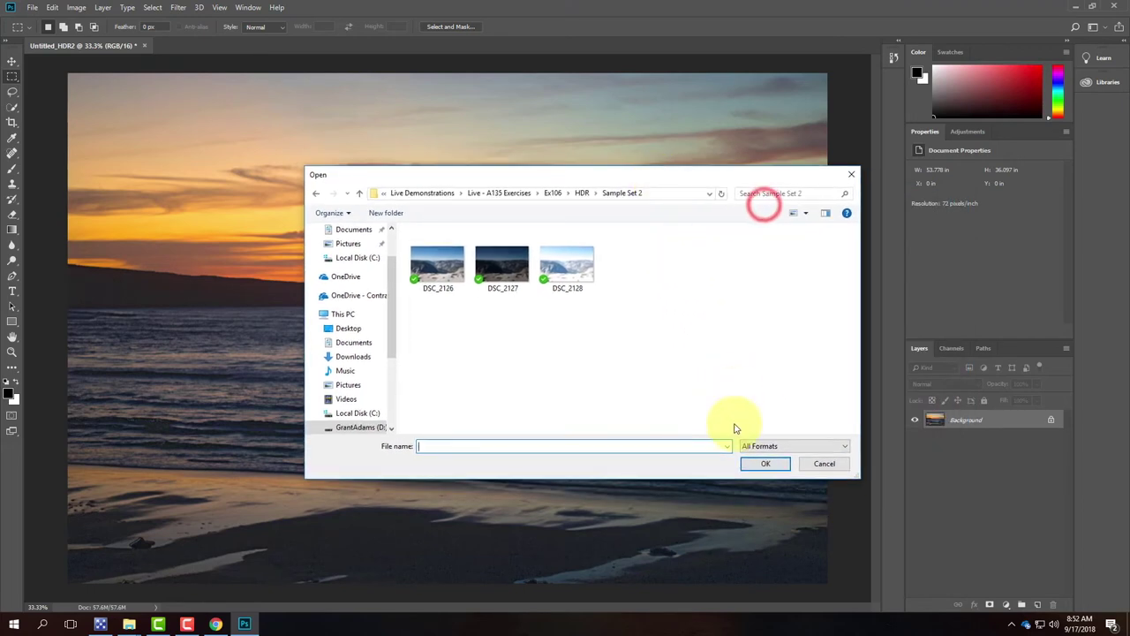
mouse_move(714, 168)
left_mouse_down()
mouse_move(754, 176)
mouse_move(729, 163)
left_mouse_up()
left_click(777, 457)
left_click_drag(697, 327, 425, 236)
left_click(771, 455)
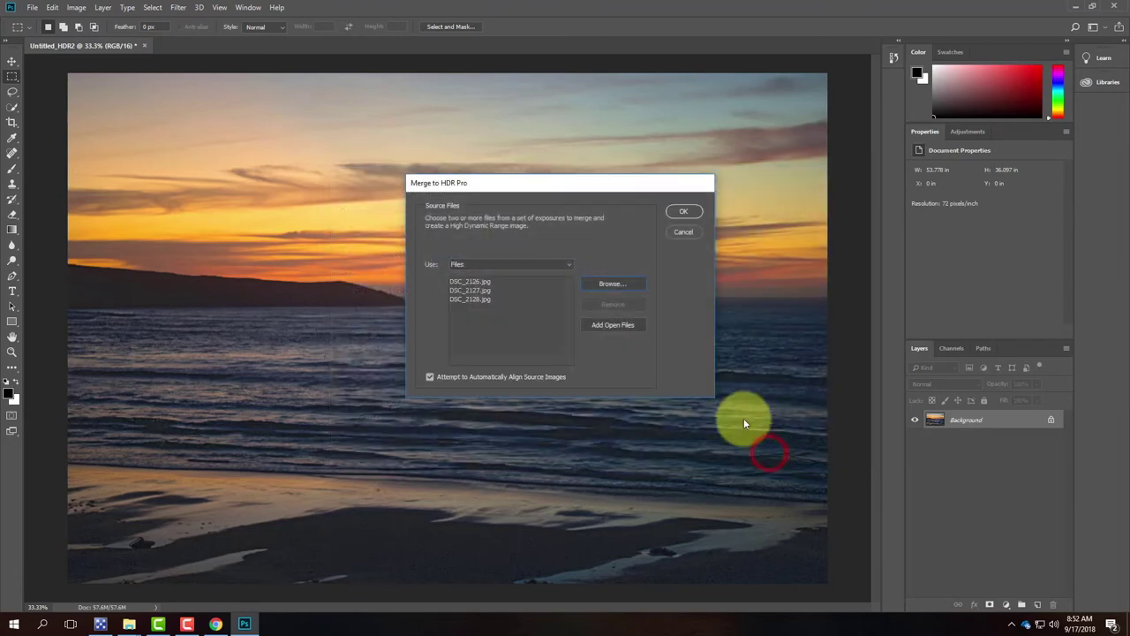
left_click(686, 211)
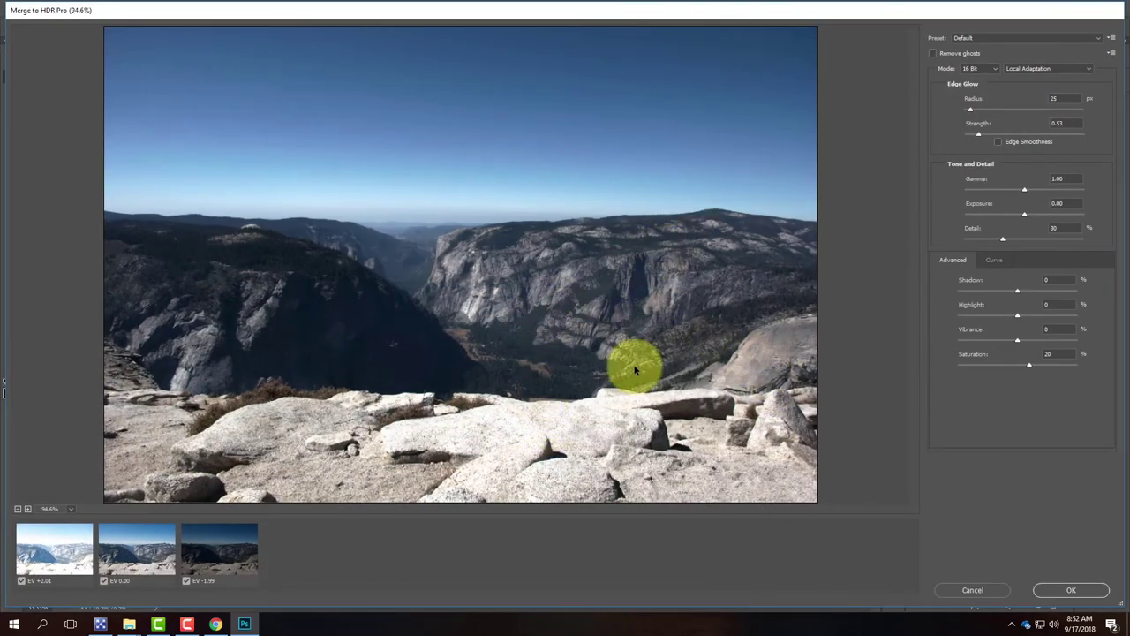
Try Photorealistic, then apply Photorealistic Low Contrast and create the Yosemite HDR as Untitled_HDR4
left_click(971, 39)
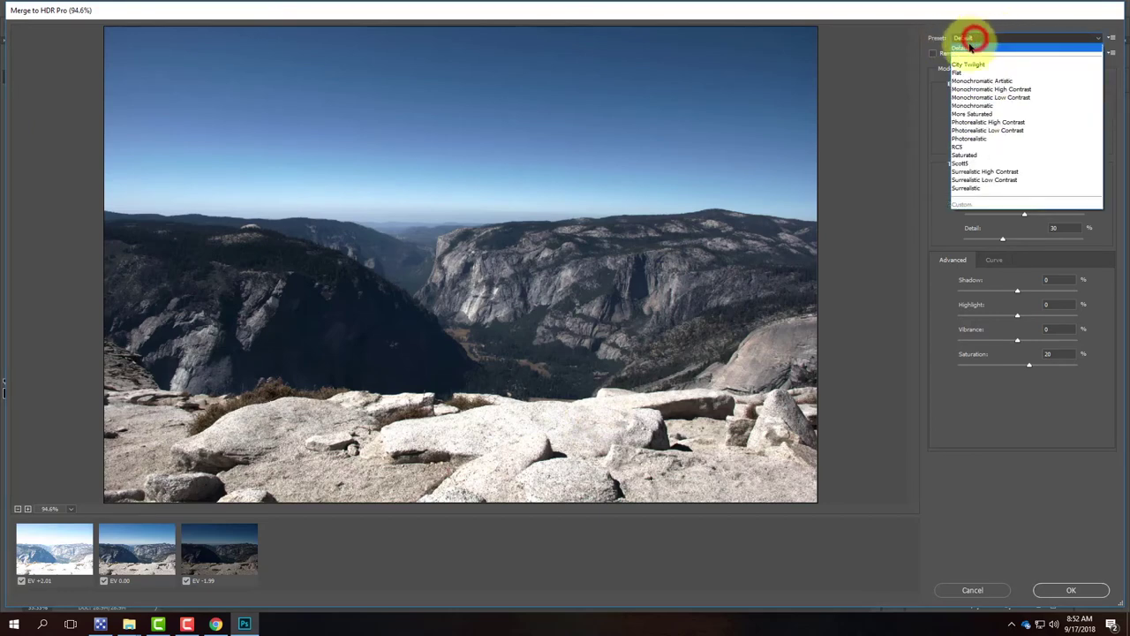
left_click(970, 139)
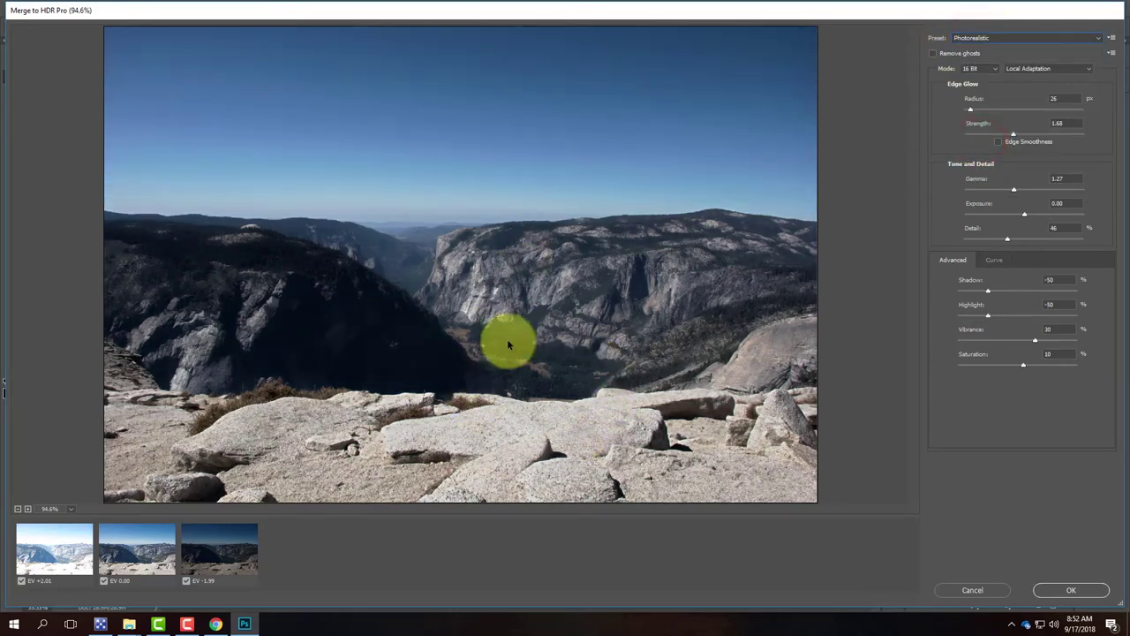
left_click(1024, 38)
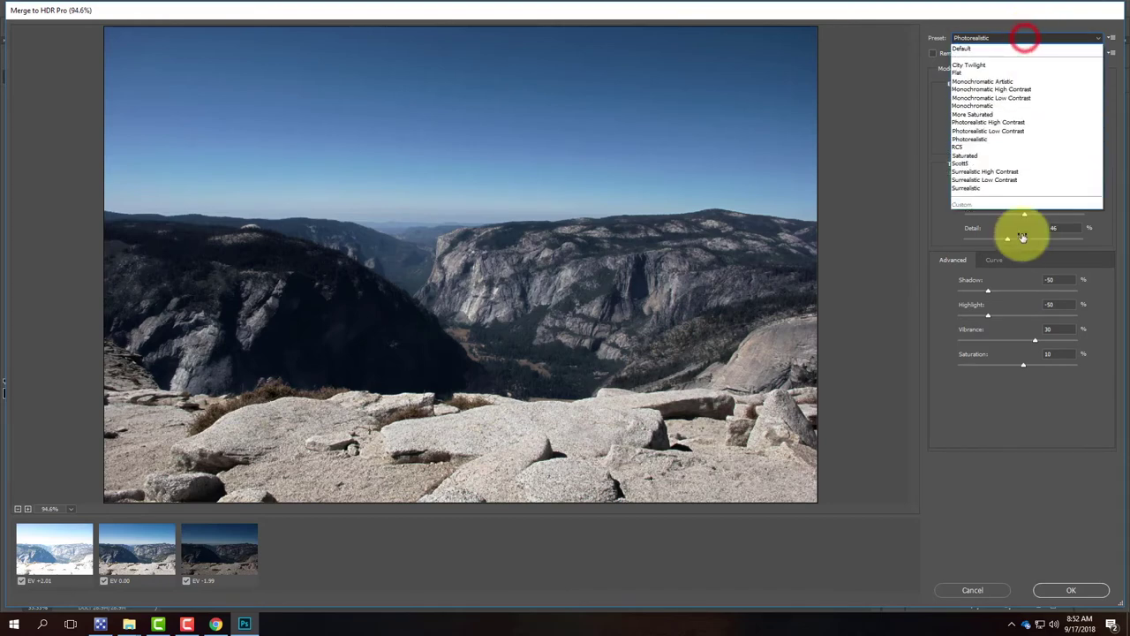
left_click(1023, 133)
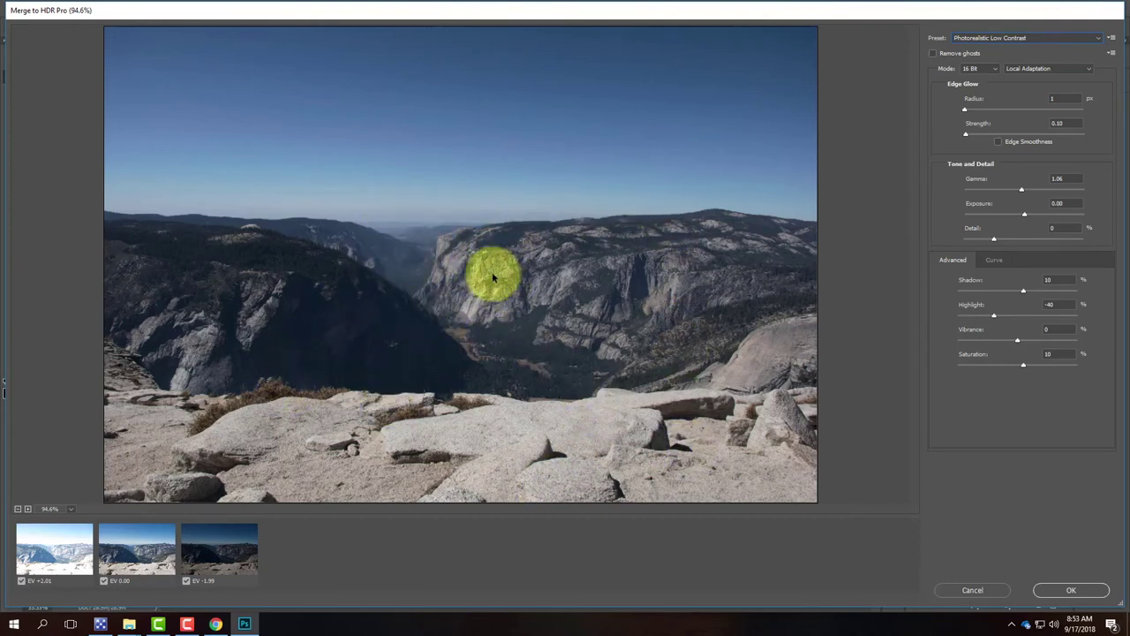
left_click(1091, 591)
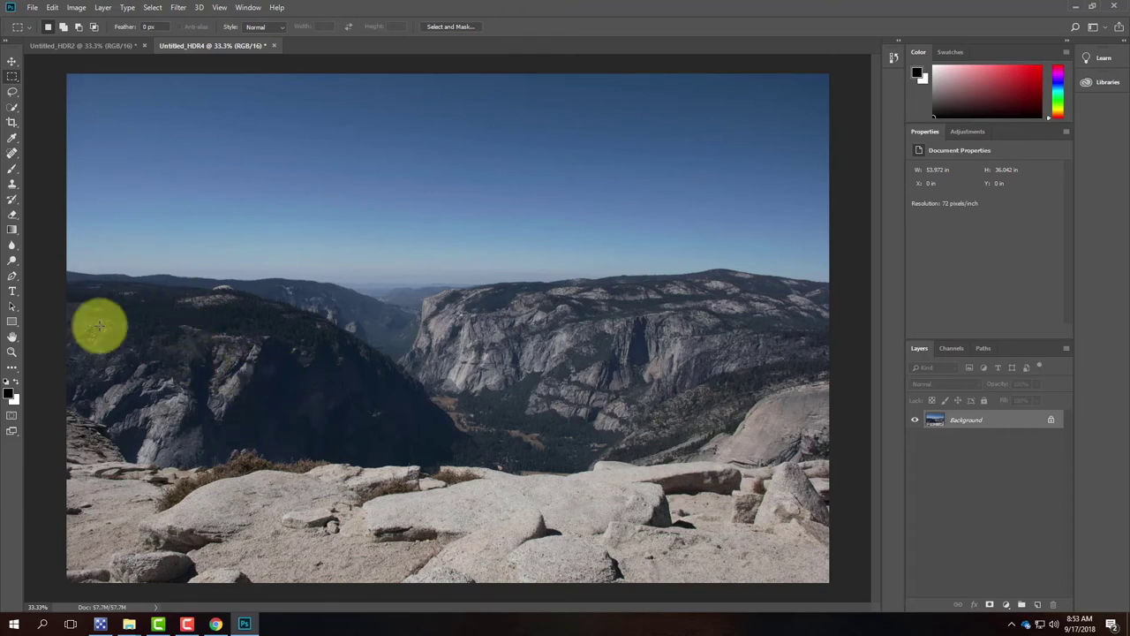
Switch to Chrome's Exercise 106 page with the HDR and panorama downloads list
mouse_move(218, 628)
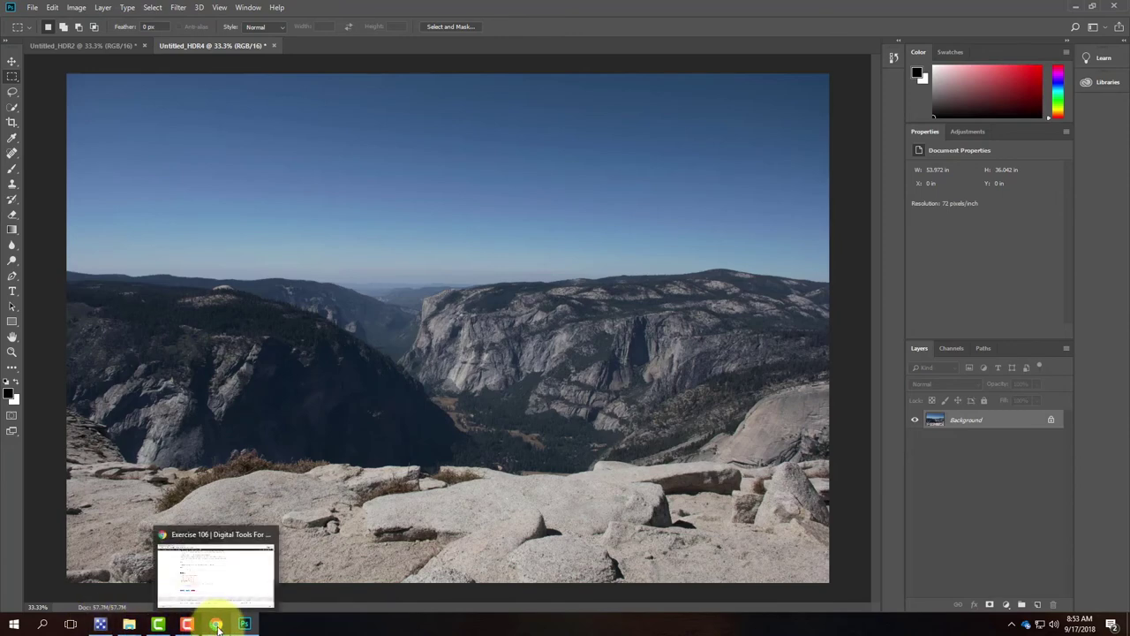
left_click(214, 625)
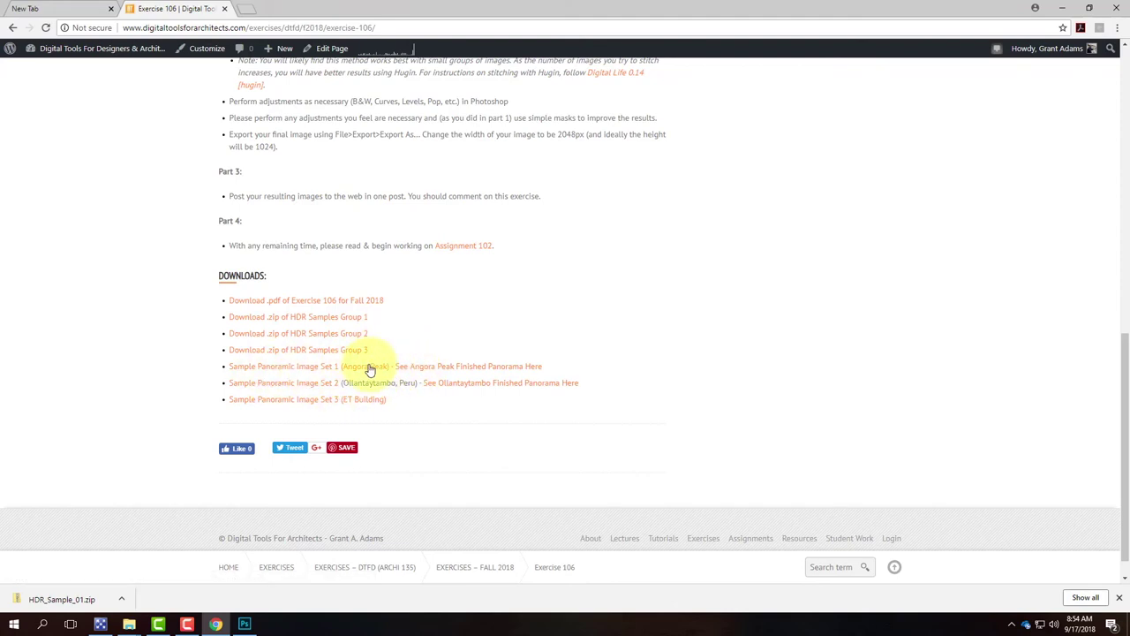
Open the Angora Peak panorama link in a new tab and view it
right_click(484, 371)
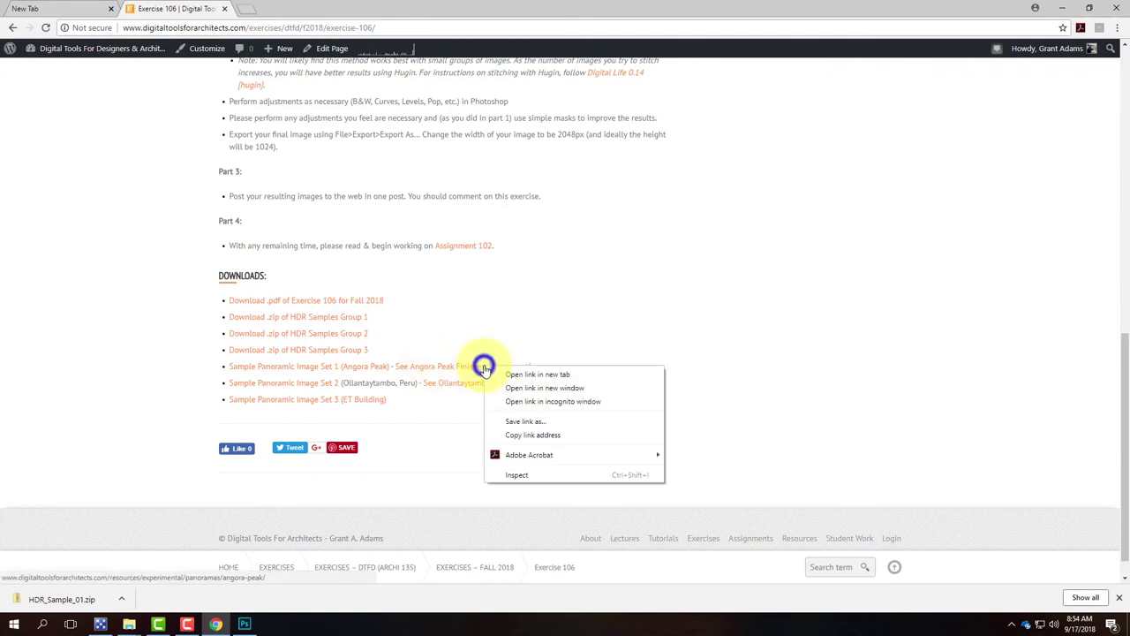
left_click(488, 372)
left_click(287, 11)
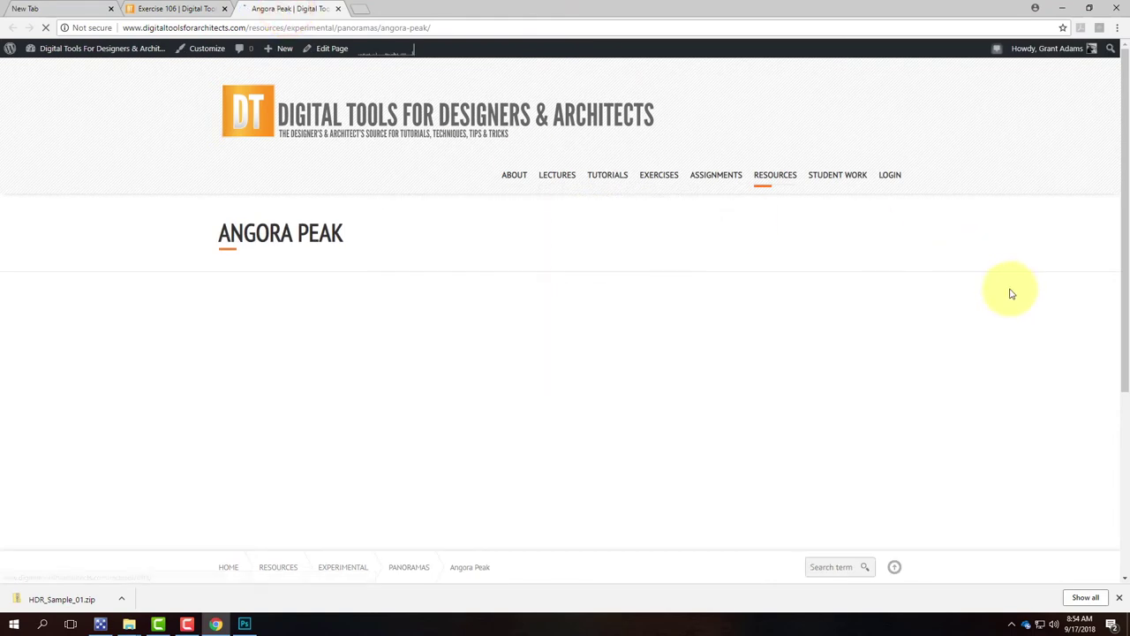
scroll(995, 318, "down", 2)
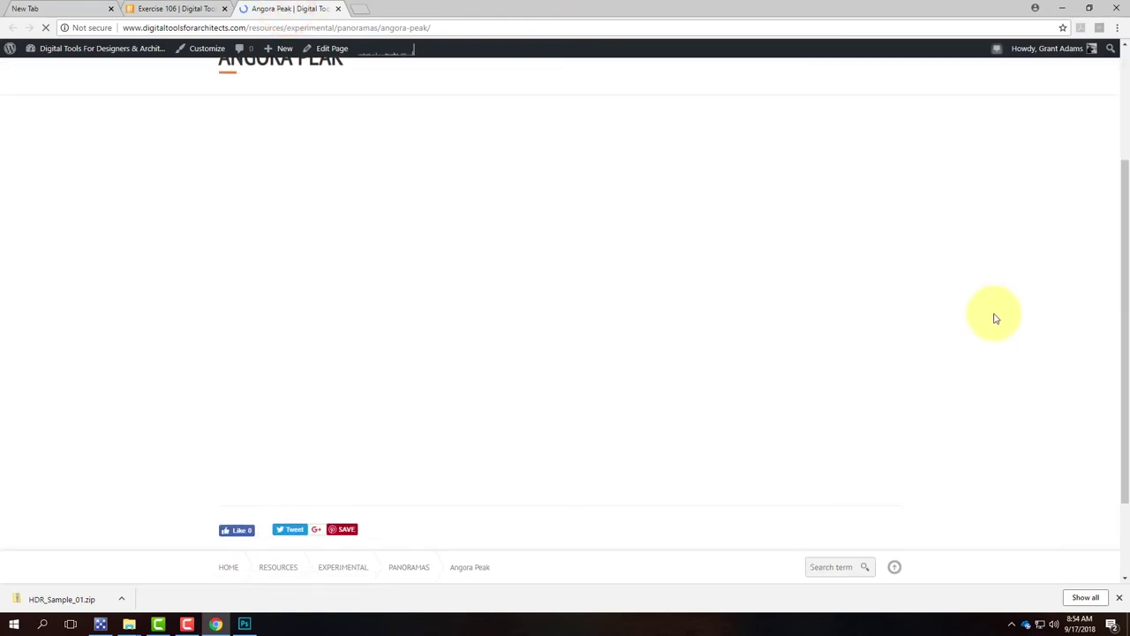
scroll(995, 318, "up", 2)
scroll(995, 318, "down", 3)
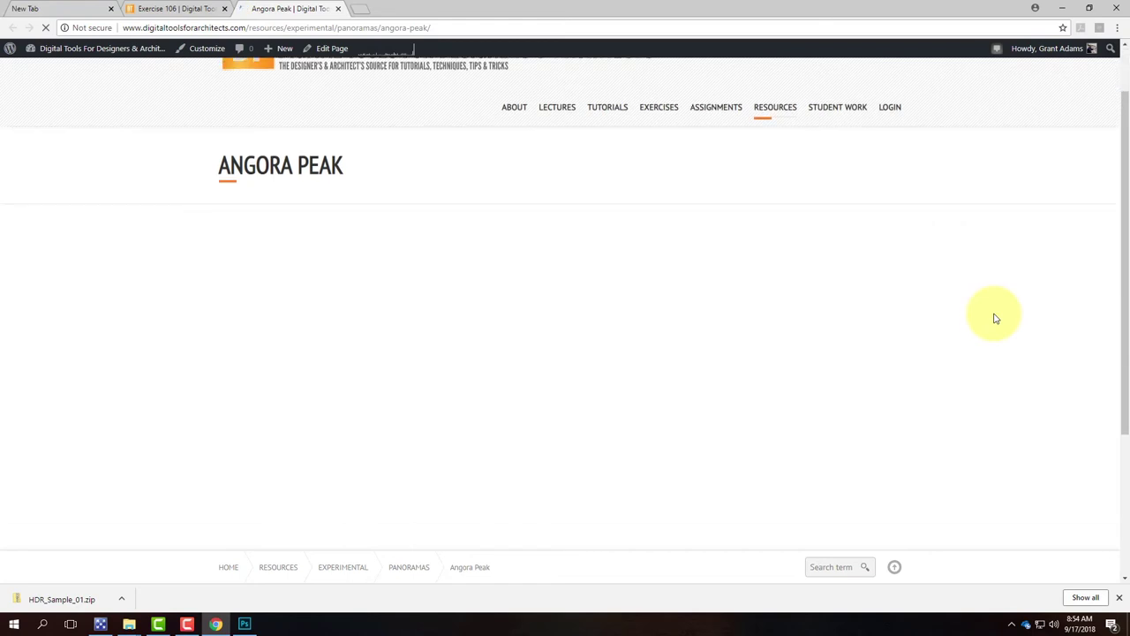
scroll(995, 318, "up", 5)
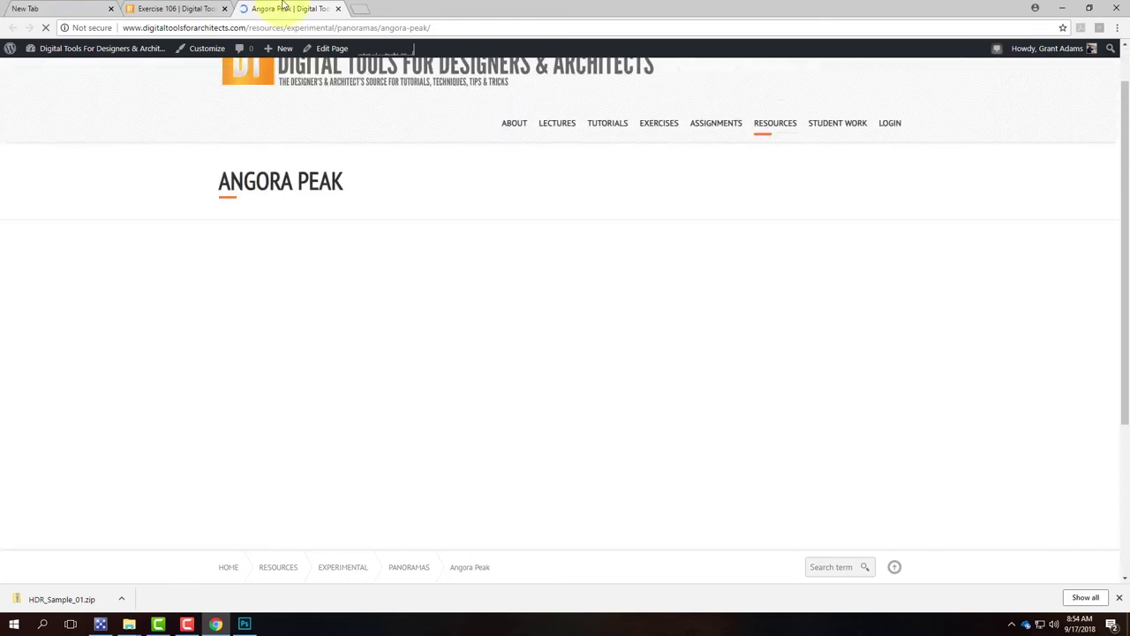
Open the Ollantaytambo 01 panorama in another tab, view it, then return to Angora Peak
left_click(194, 12)
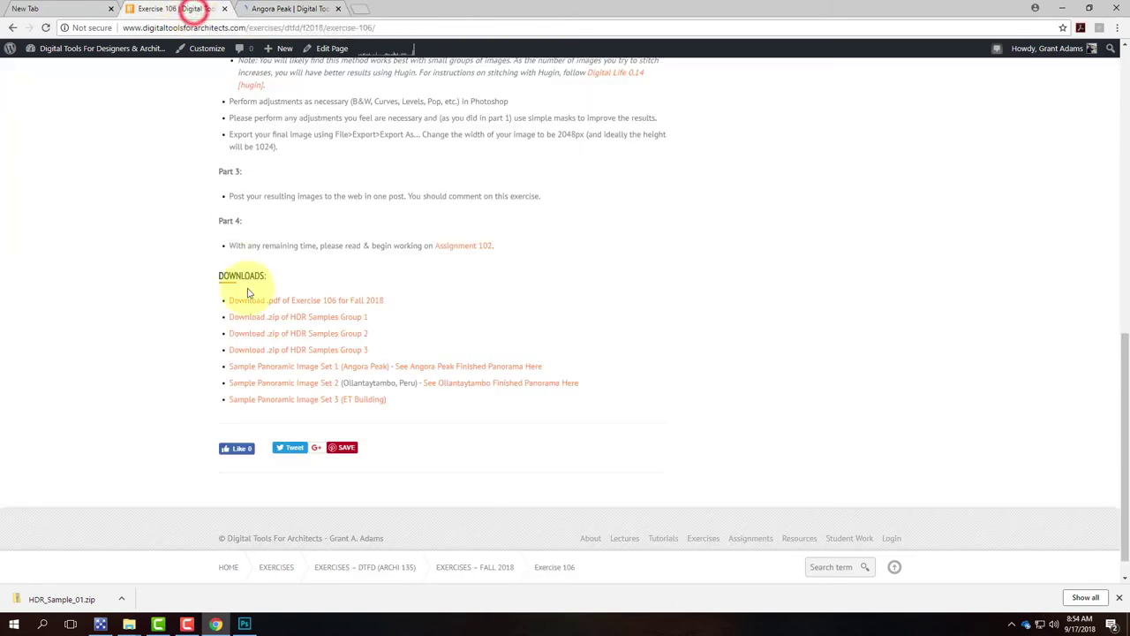
right_click(490, 390)
left_click(514, 394)
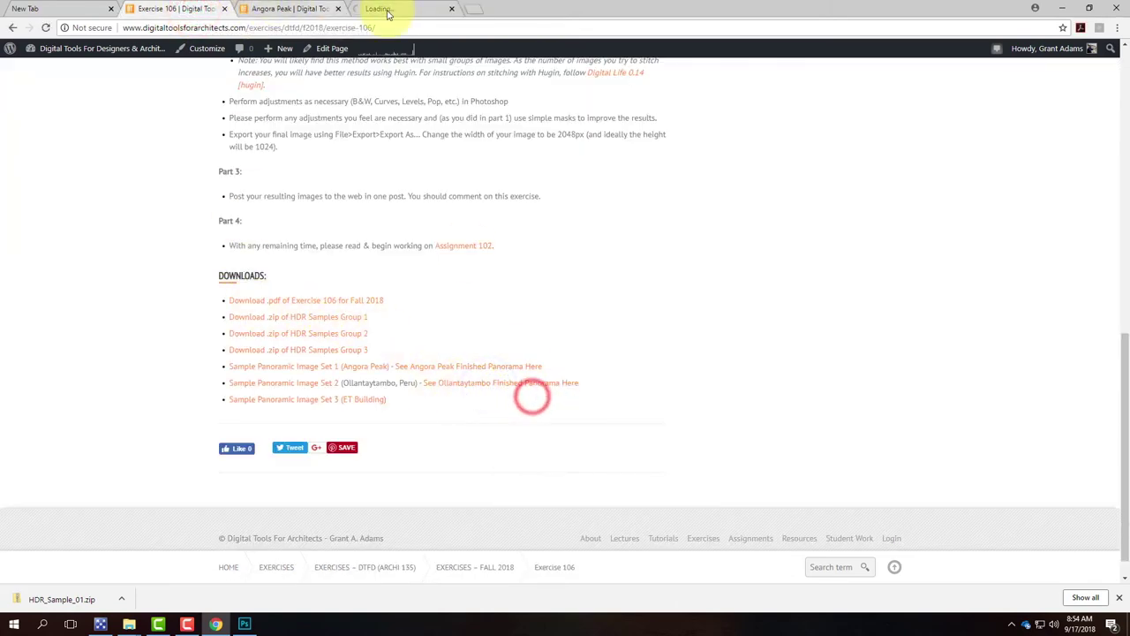
left_click(400, 11)
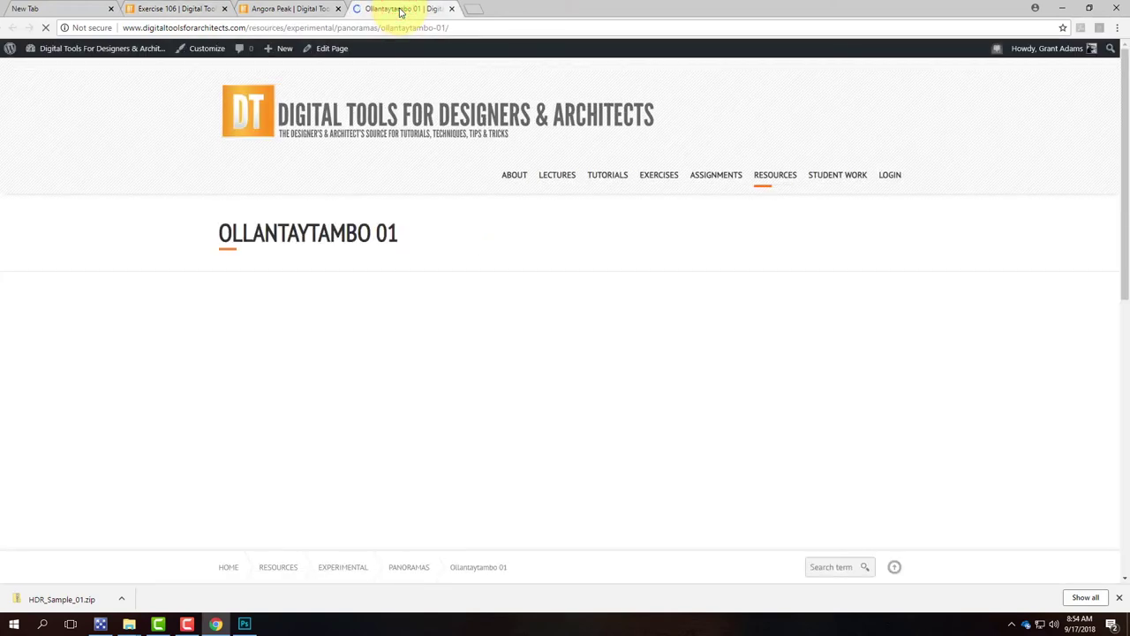
scroll(551, 384, "down", 4)
scroll(553, 389, "up", 4)
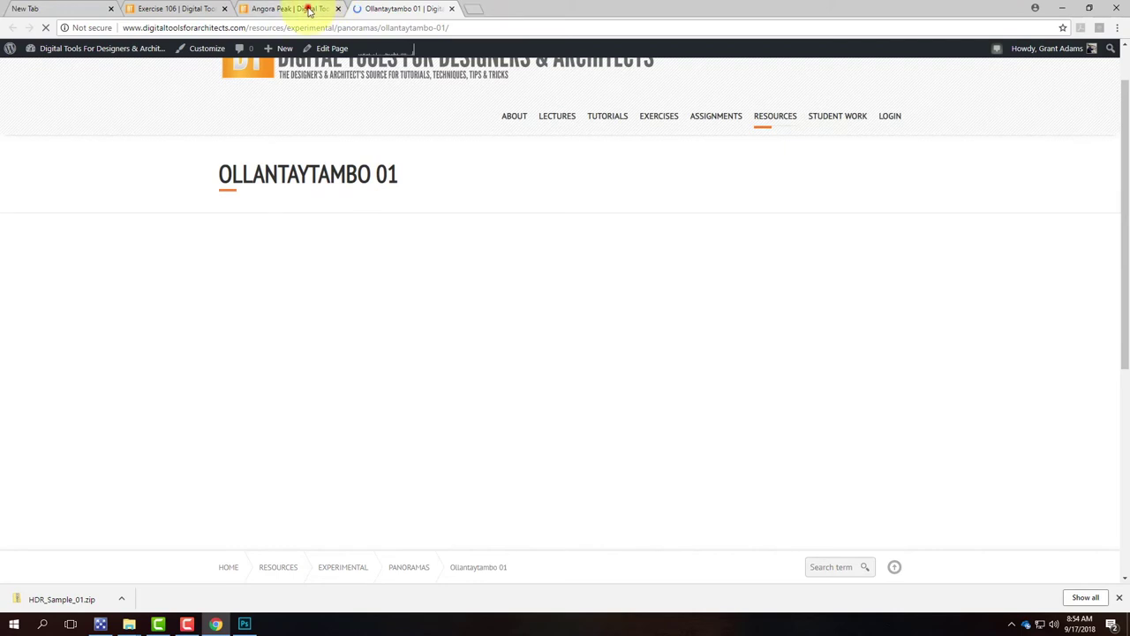
left_click(309, 11)
scroll(149, 214, "down", 3)
scroll(150, 215, "up", 1)
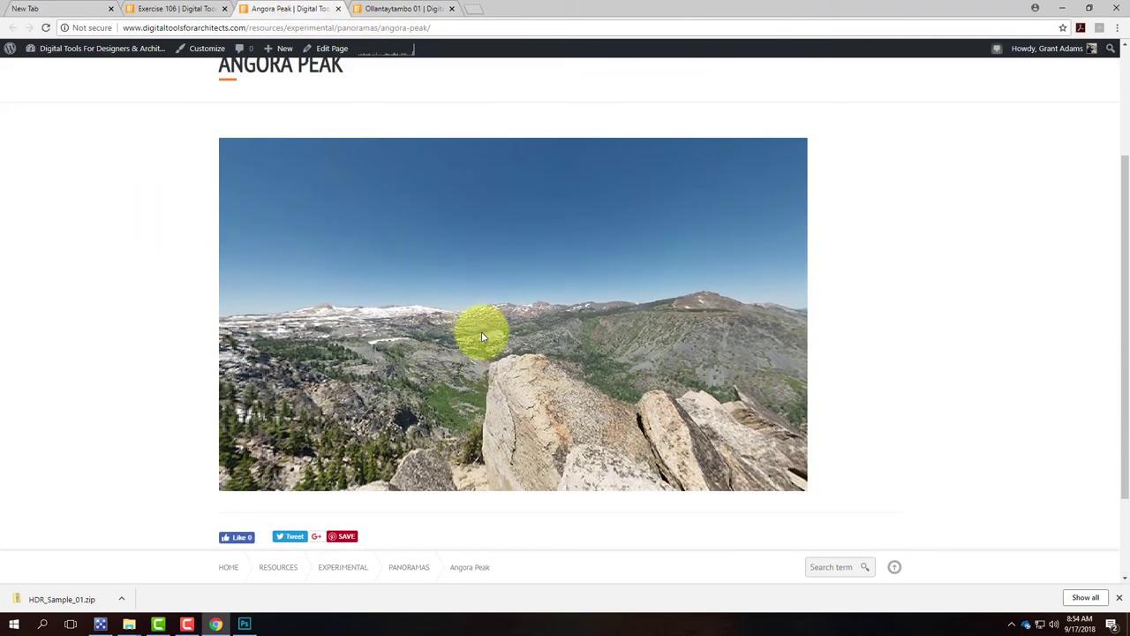
Rotate the Angora Peak panorama from the lake toward the mountains, then return to Exercise 106
left_click_drag(488, 326, 494, 214)
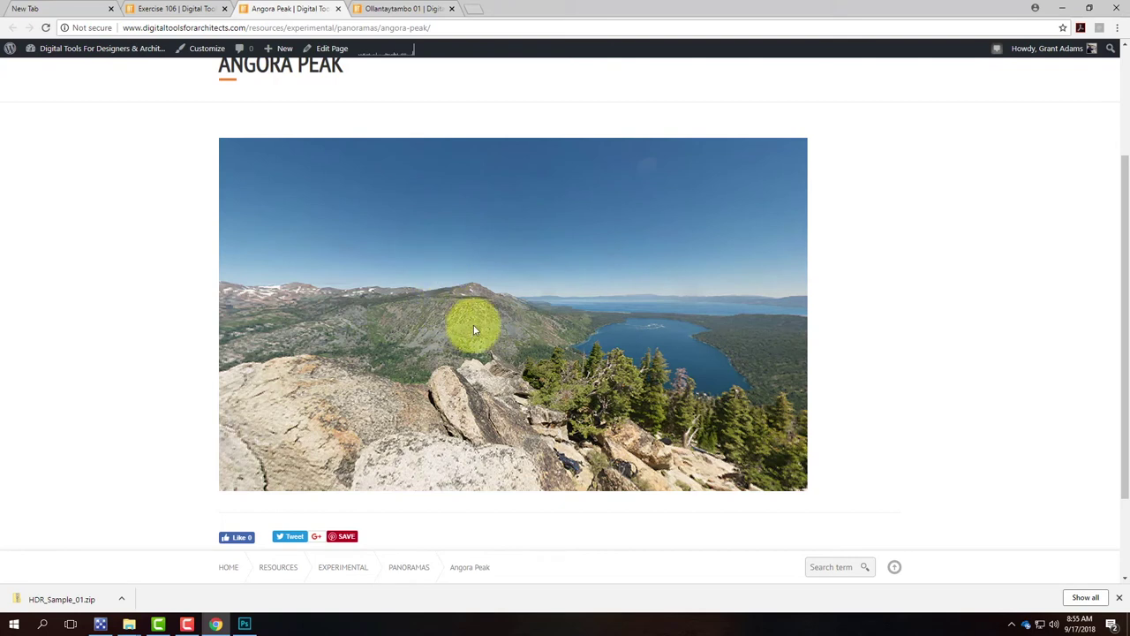
scroll(481, 326, "up", 1)
scroll(481, 325, "down", 1)
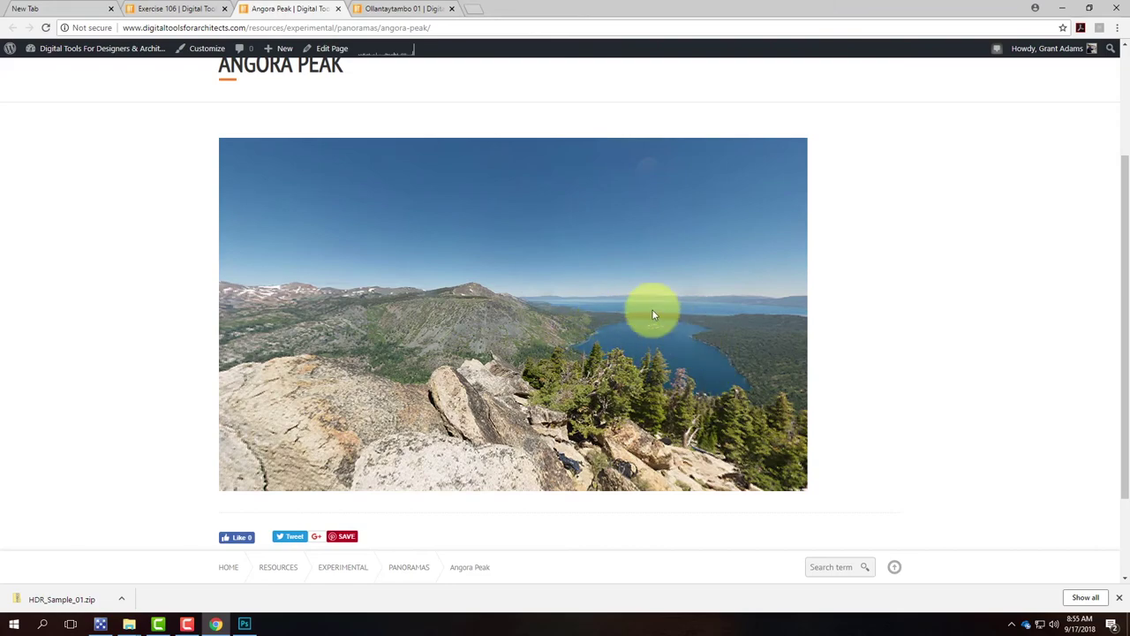
left_click_drag(533, 310, 448, 302)
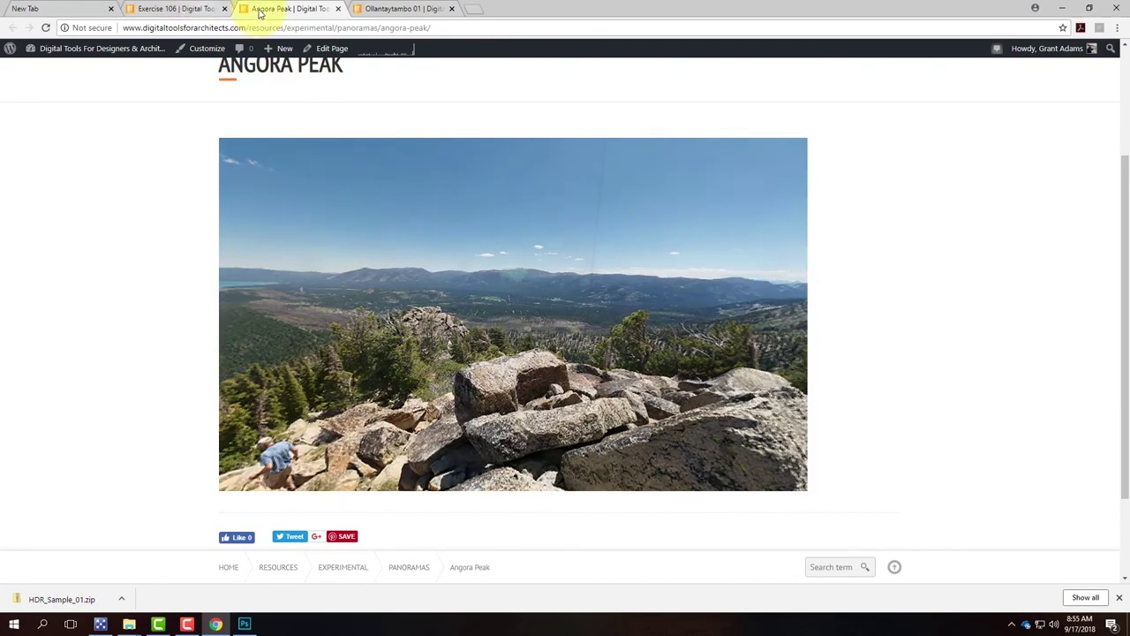
left_click(203, 9)
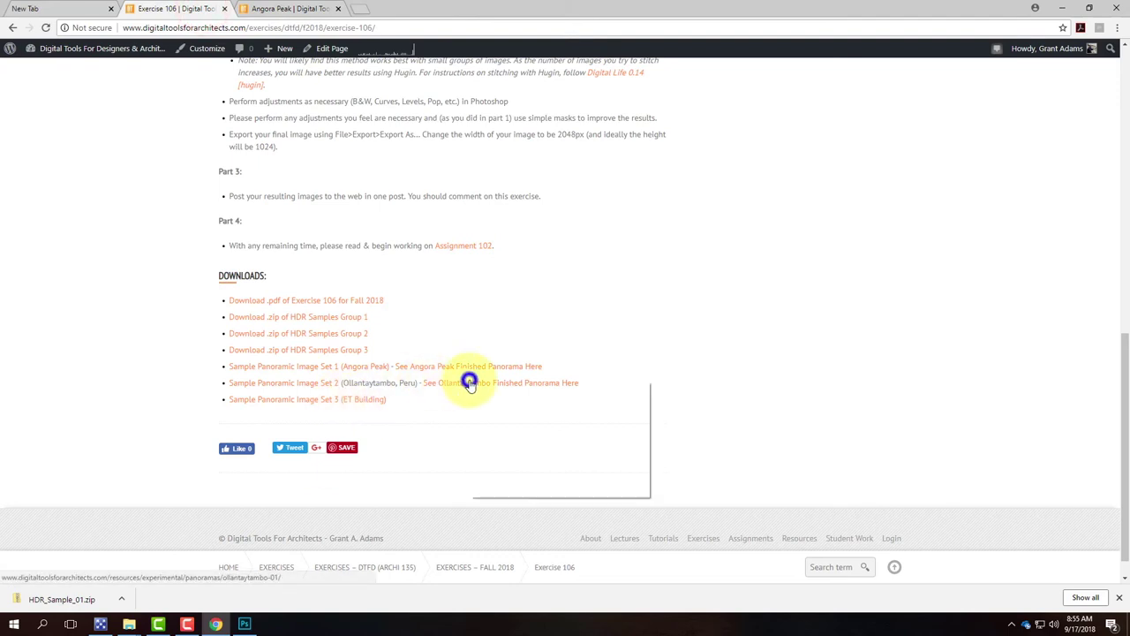
Open the Ollantaytambo 01 panorama in a new tab and pan to the stone doorway ruins
left_click(499, 390)
left_click(411, 9)
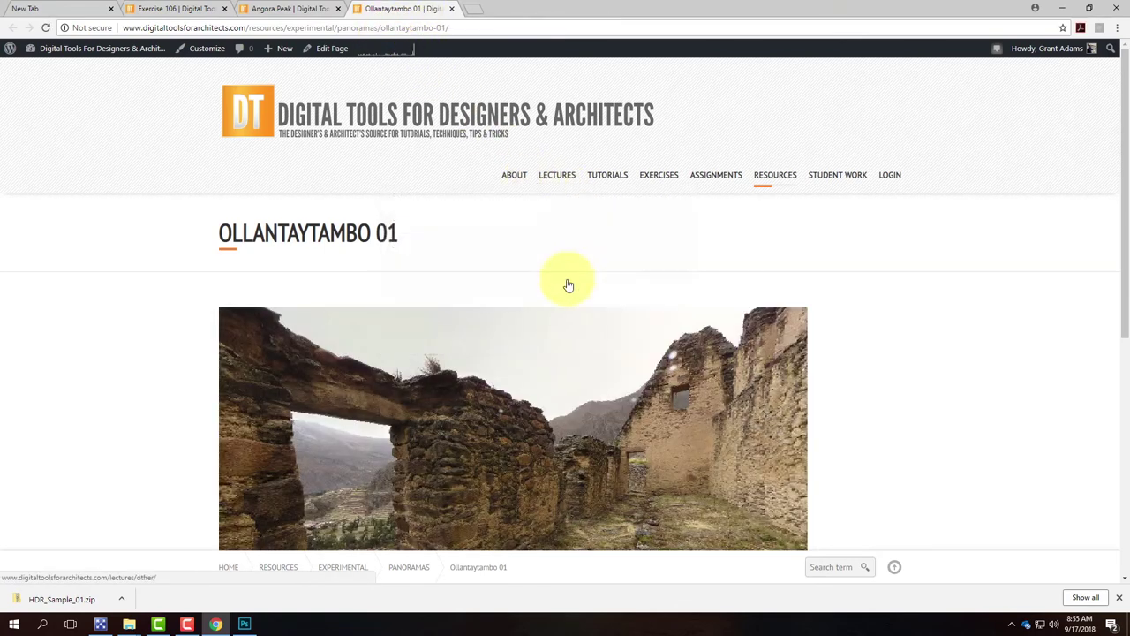
left_click_drag(577, 394, 575, 395)
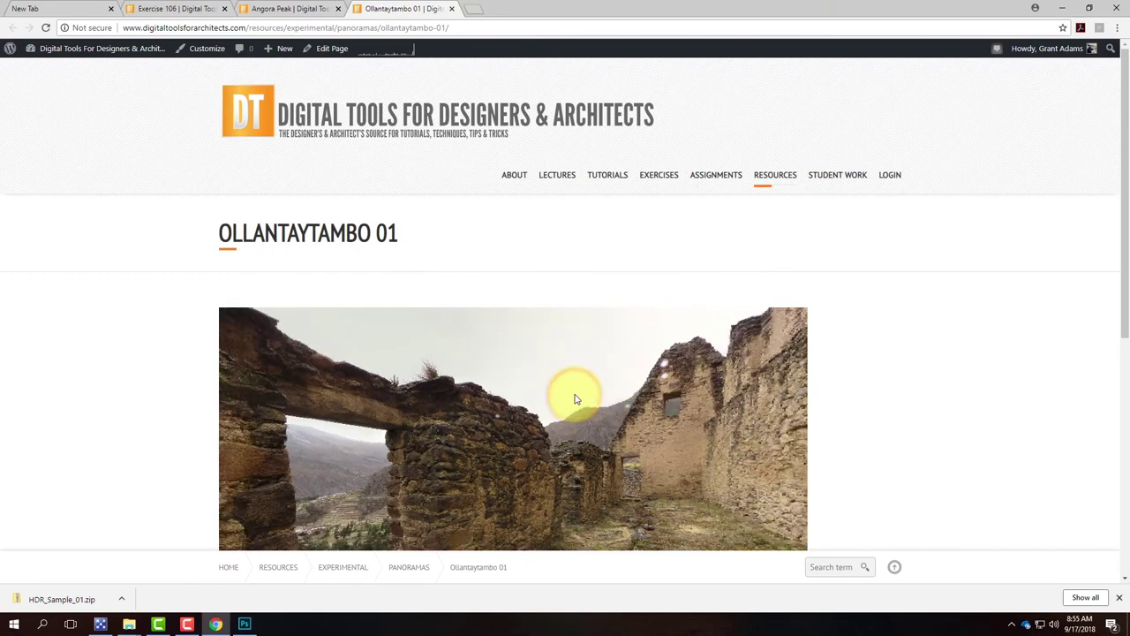
scroll(574, 399, "down", 2)
left_click_drag(531, 317, 494, 321)
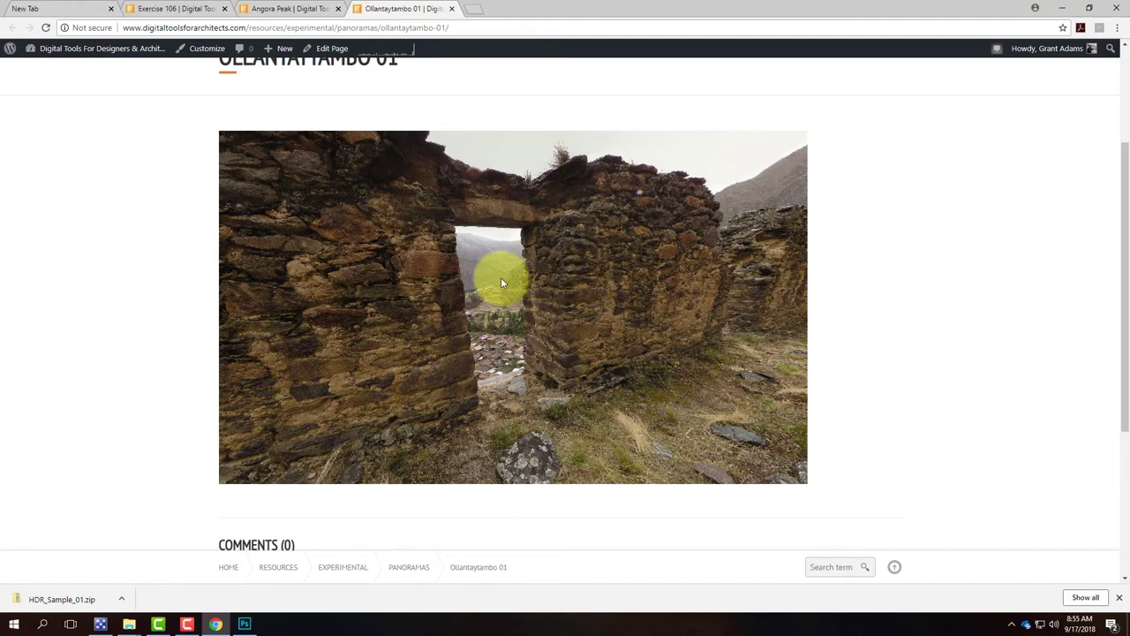
left_click_drag(584, 323, 500, 313)
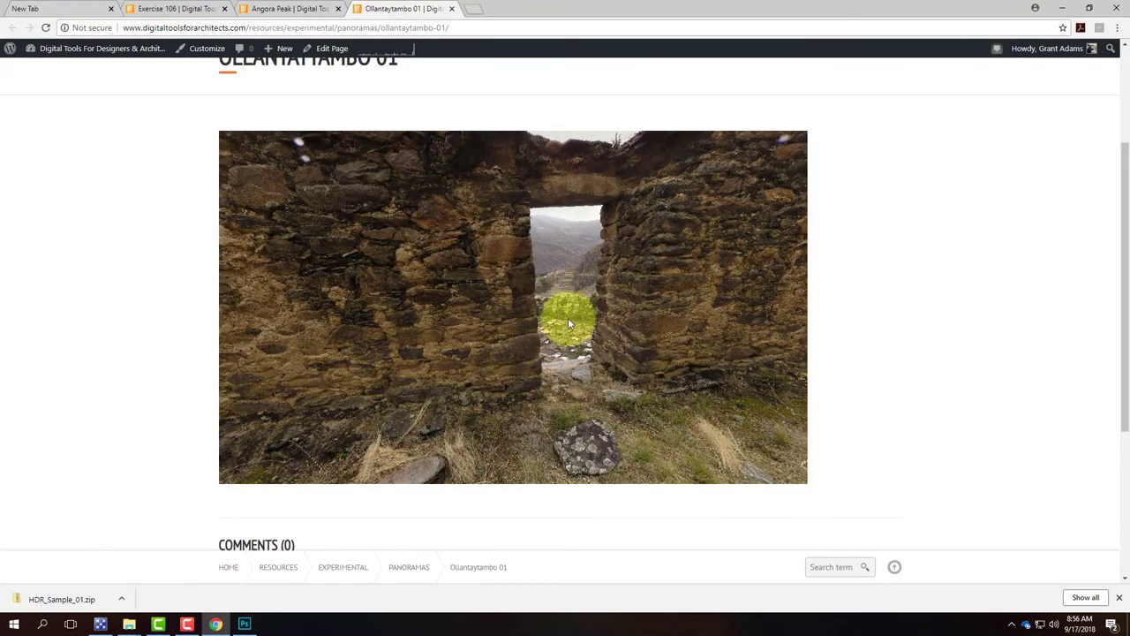
mouse_move(588, 321)
left_mouse_down()
mouse_move(547, 315)
mouse_move(570, 437)
mouse_move(656, 402)
mouse_move(663, 374)
mouse_move(663, 448)
mouse_move(651, 457)
mouse_move(571, 444)
mouse_move(570, 231)
mouse_move(521, 317)
left_mouse_up()
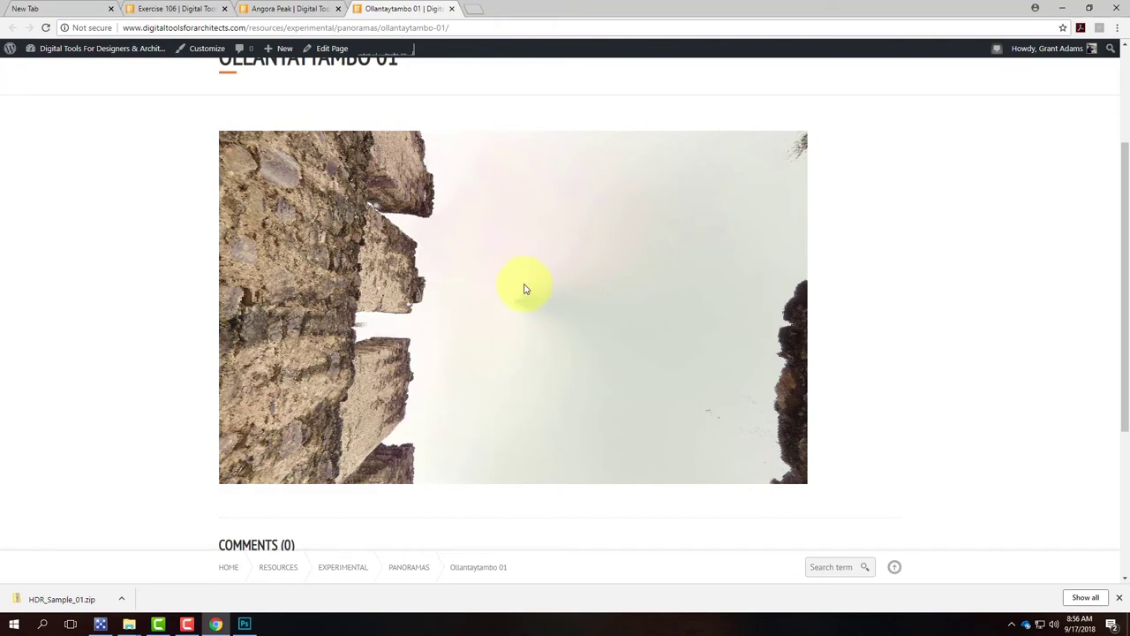
left_click_drag(545, 297, 606, 373)
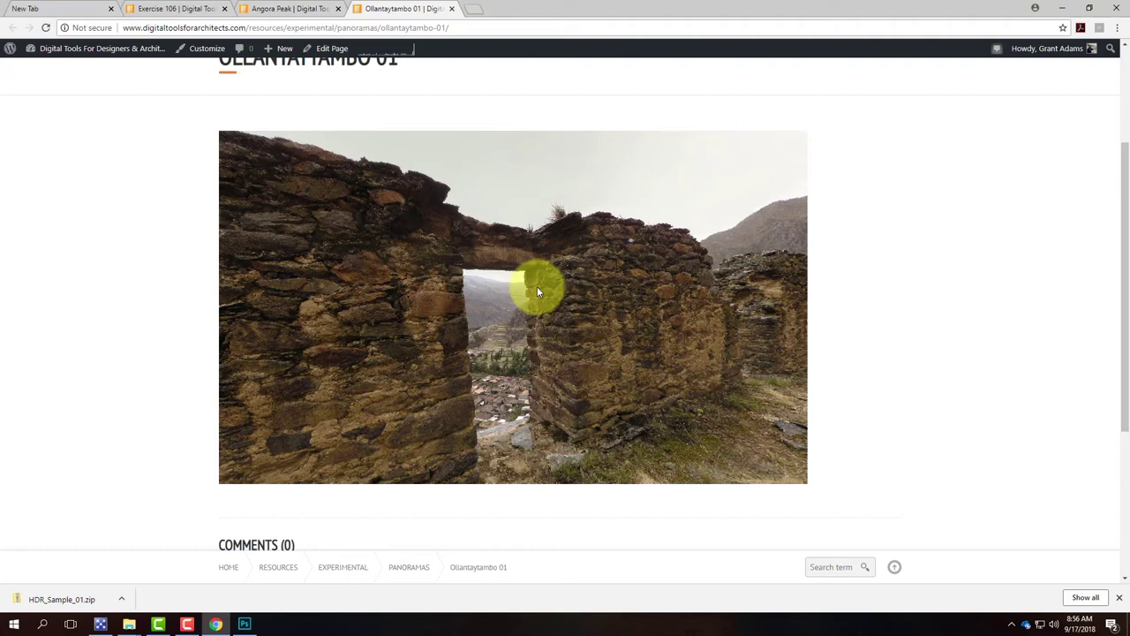
Back in Photoshop, open File > Automate > Photomerge and shift the dialog left
left_click(1060, 9)
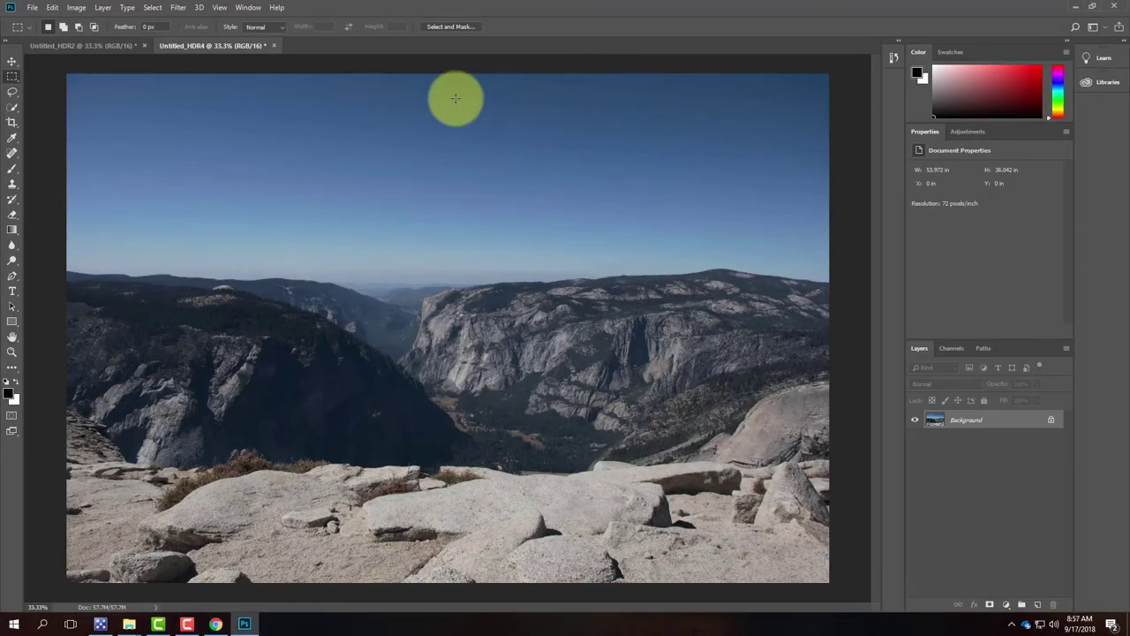
left_click(32, 9)
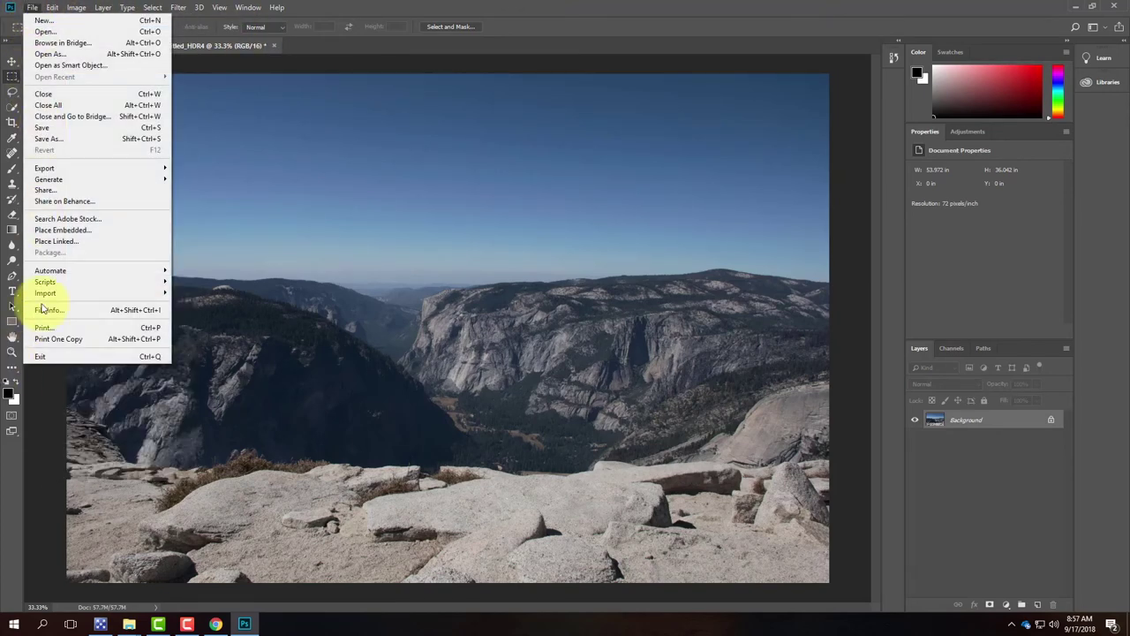
mouse_move(46, 271)
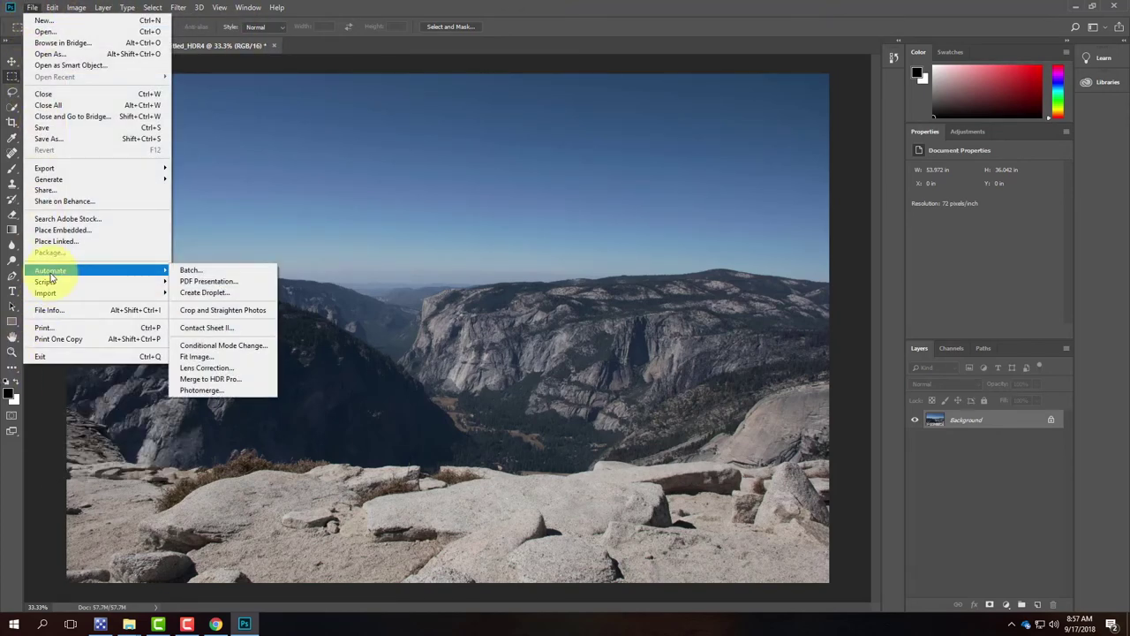
left_click(203, 391)
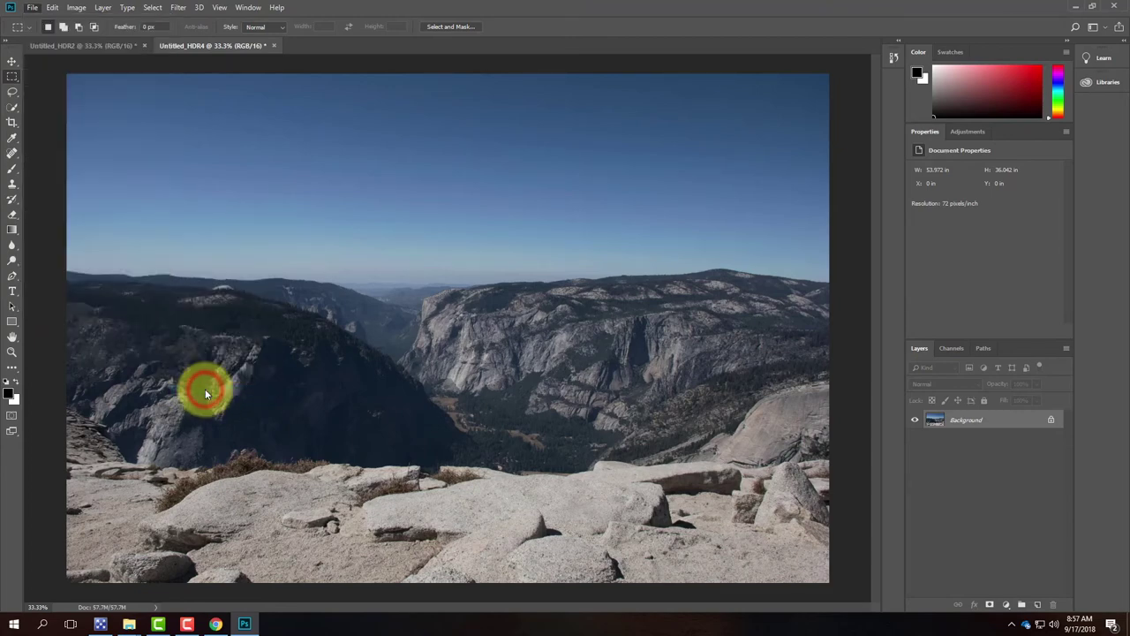
left_click_drag(409, 107, 307, 126)
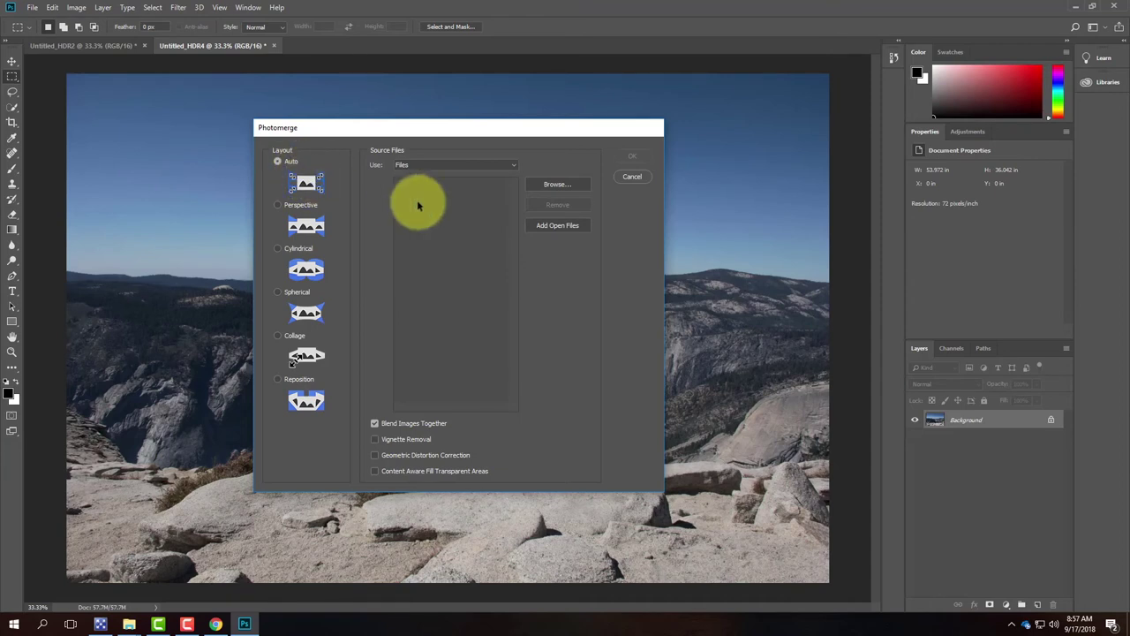
Browse for sources in the Ex106 > Panoramas > Ollantaytambo folder
left_click(554, 185)
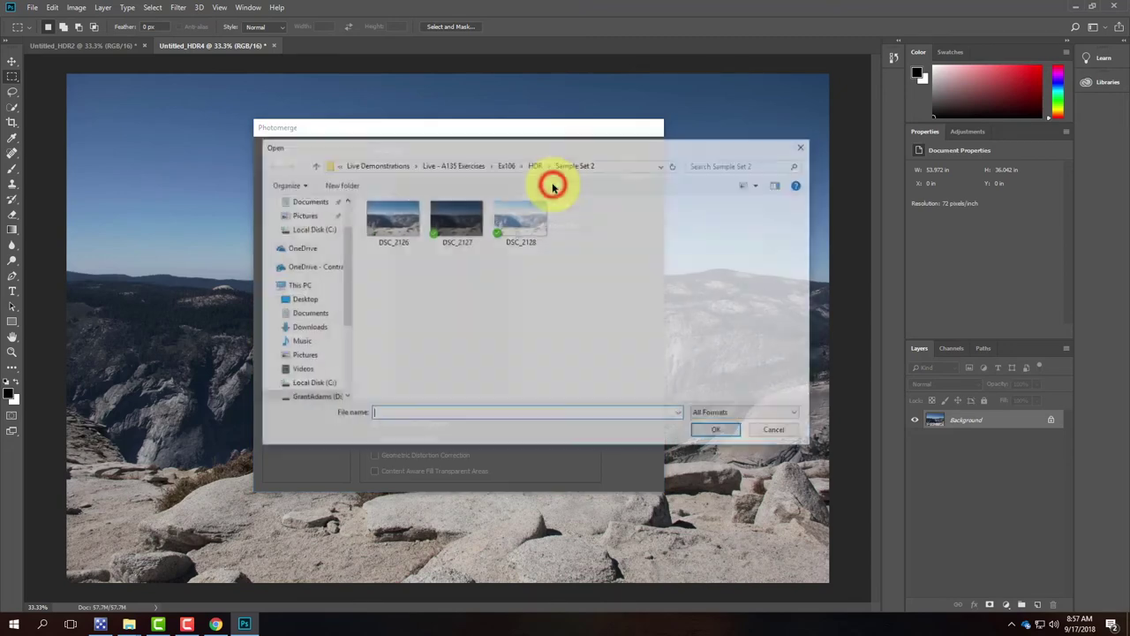
left_click(532, 165)
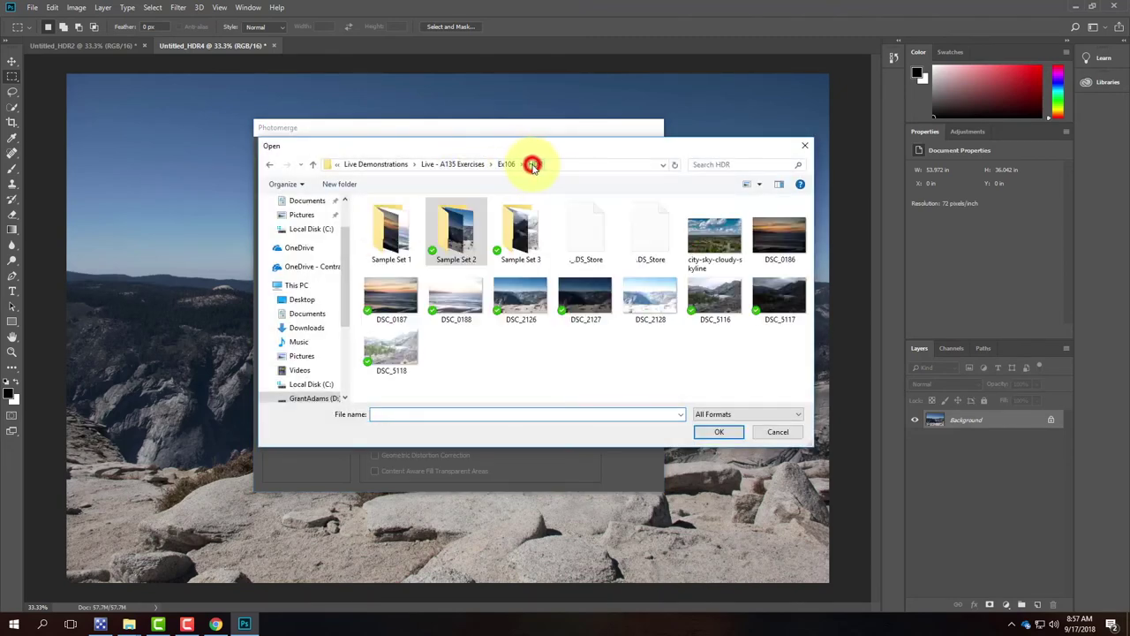
left_click(506, 164)
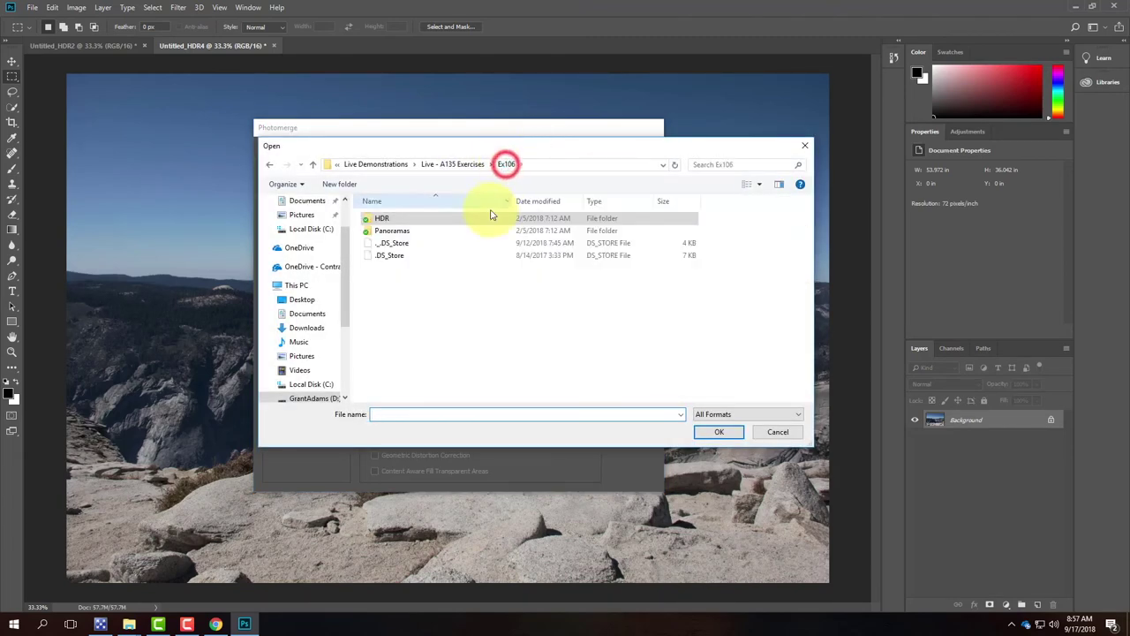
double_click(400, 230)
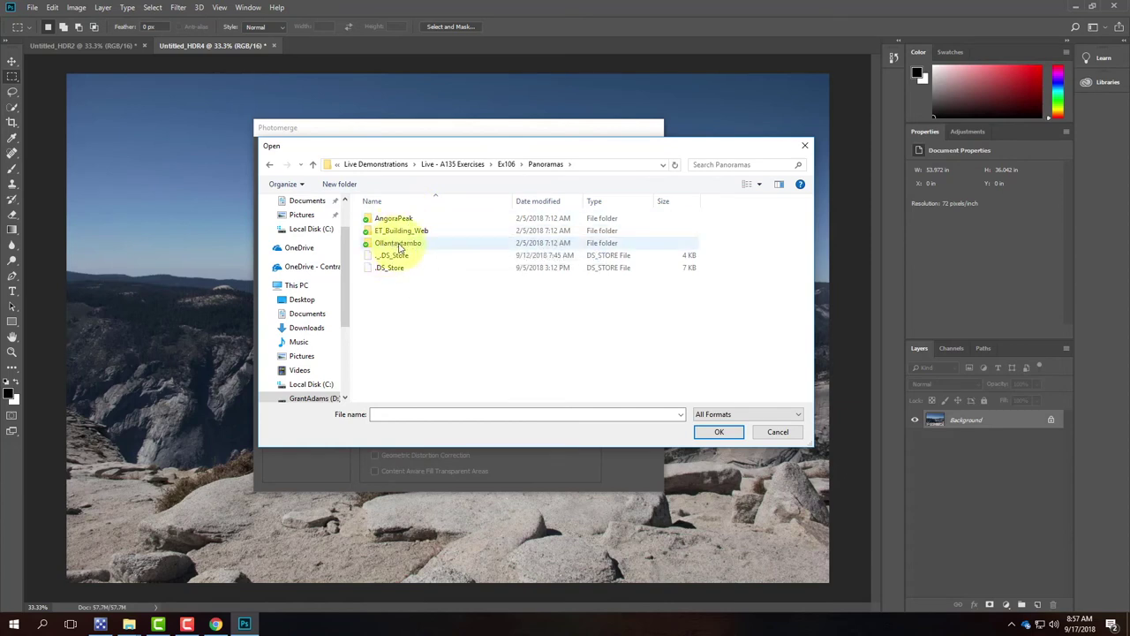
double_click(399, 247)
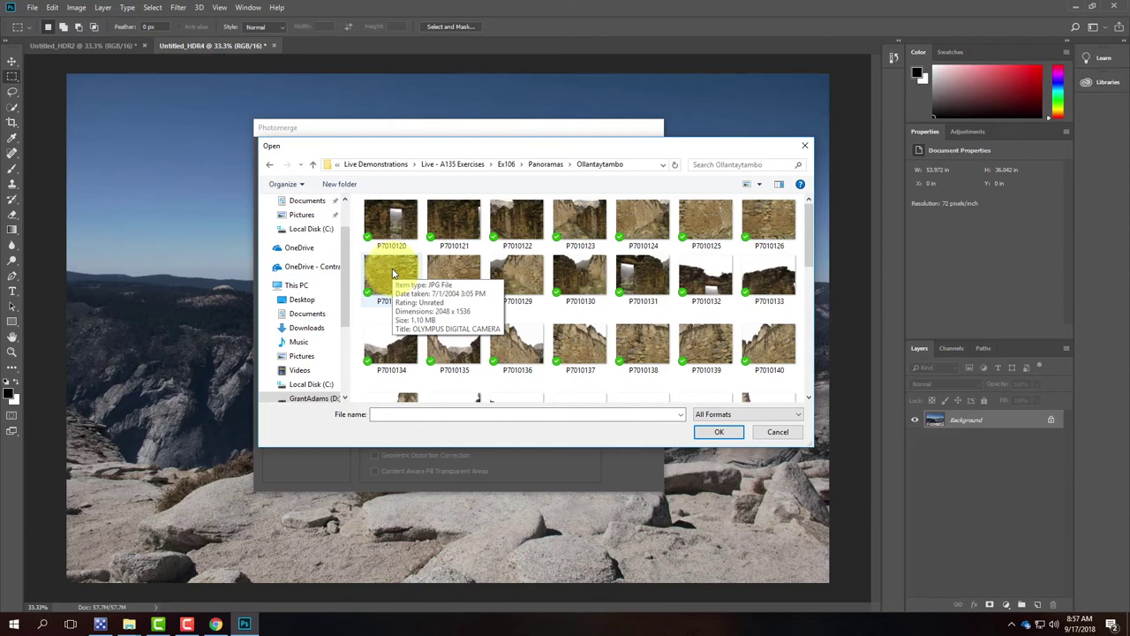
Select P7010120–P7010124, accidentally add P7010174, then clear the selection
left_click(389, 221)
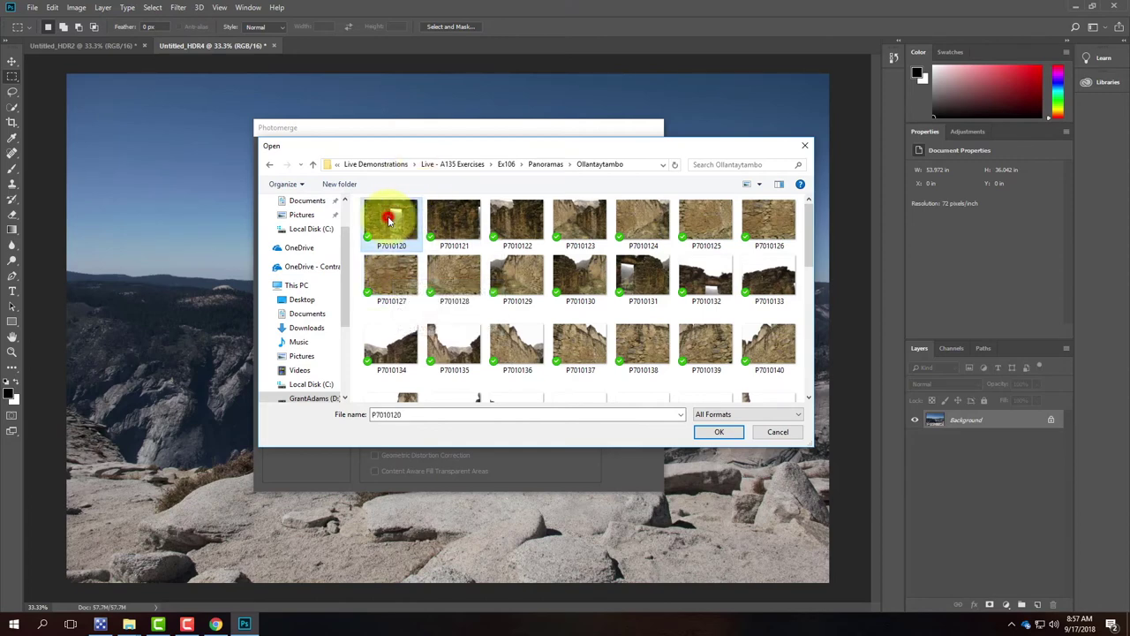
left_click(455, 219, "ctrl")
left_click(501, 216, "ctrl")
left_click(590, 221, "ctrl")
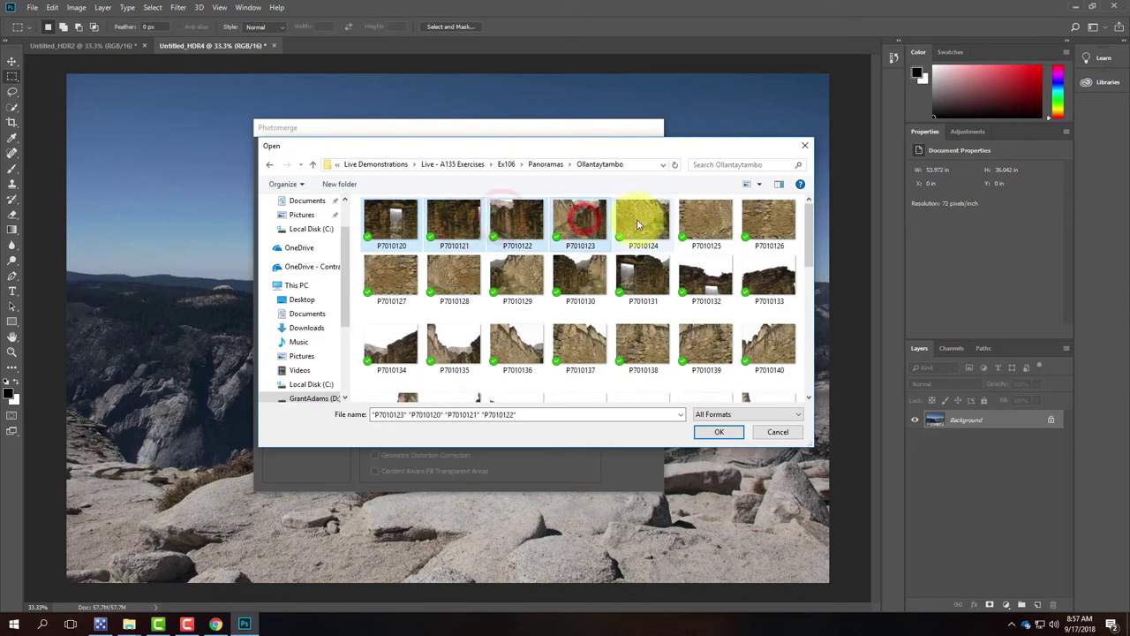
left_click(637, 219, "ctrl")
left_click_drag(637, 219, 715, 223)
left_click(715, 223, "ctrl")
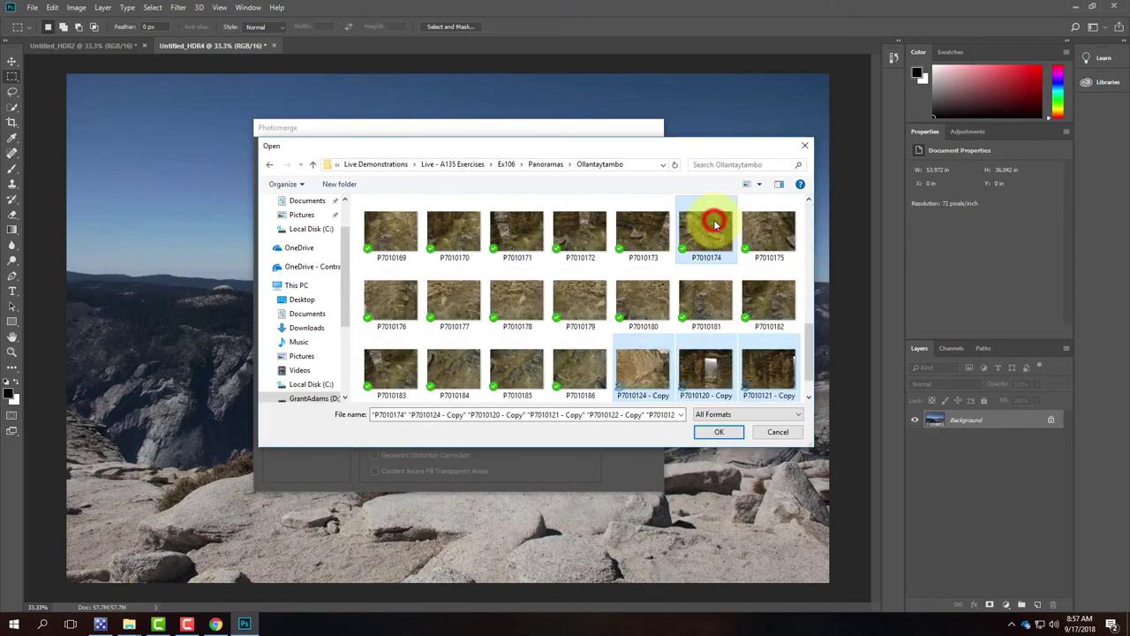
left_click(702, 343)
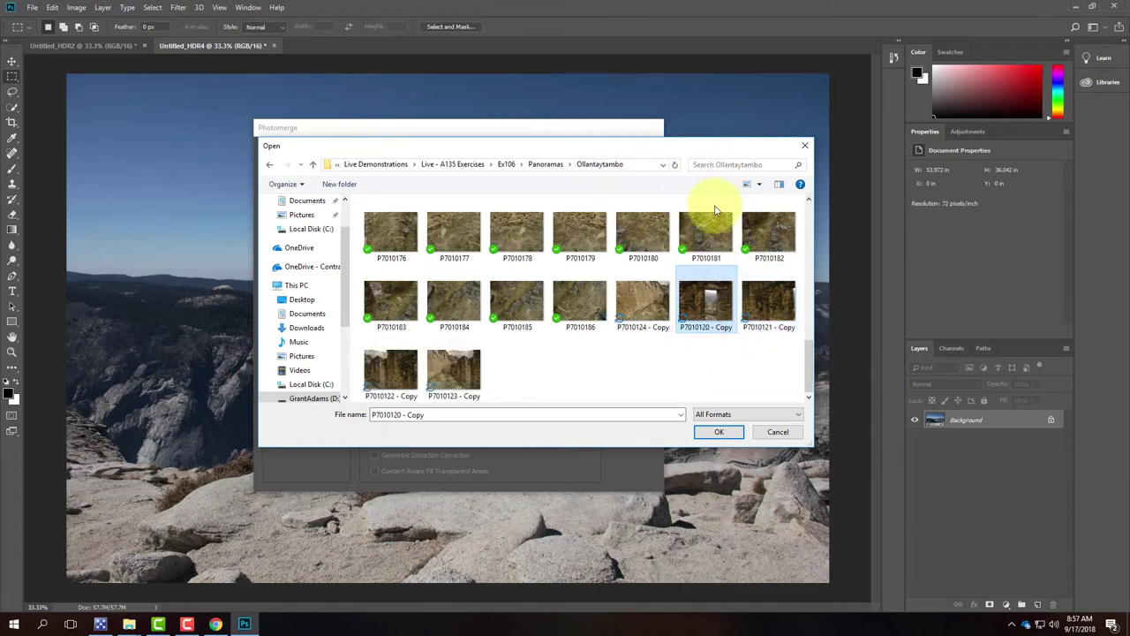
left_click(704, 366)
scroll(729, 339, "up", 10)
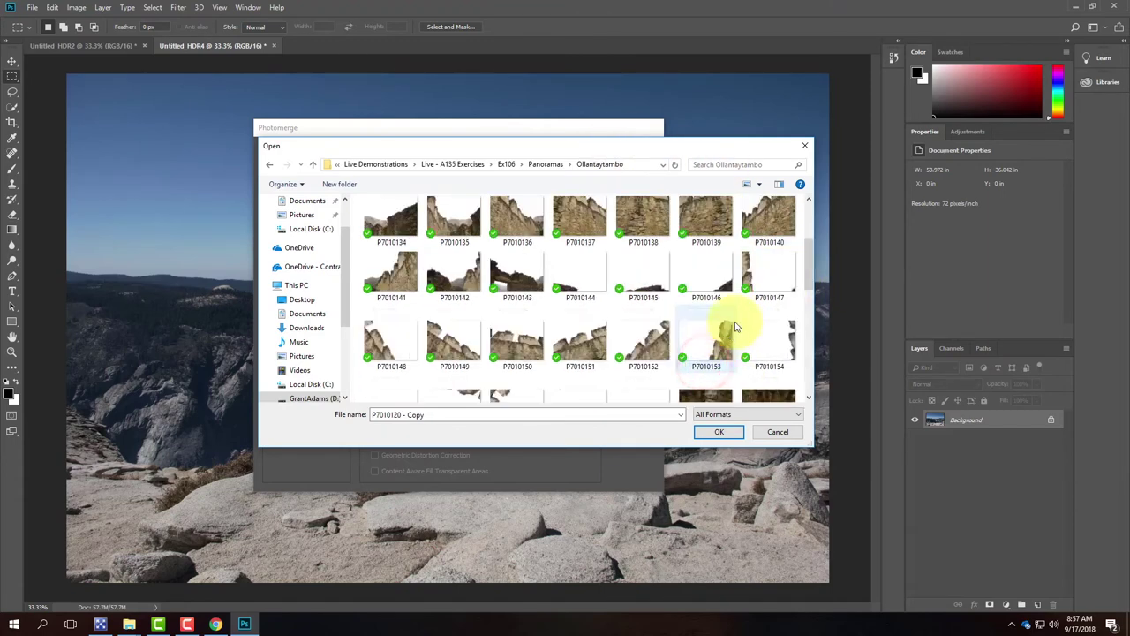
Ctrl-select P7010120–124, P7010131–135 and P7010142–144 as the panorama source photos
left_click(386, 223)
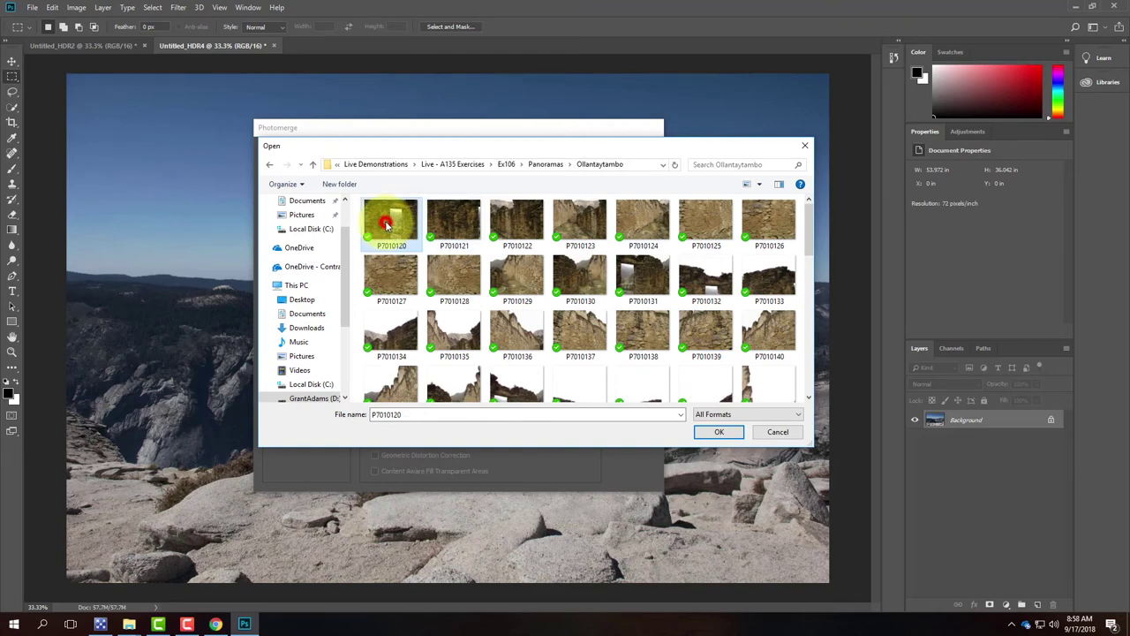
left_click(454, 221, "ctrl")
left_click(519, 223, "ctrl")
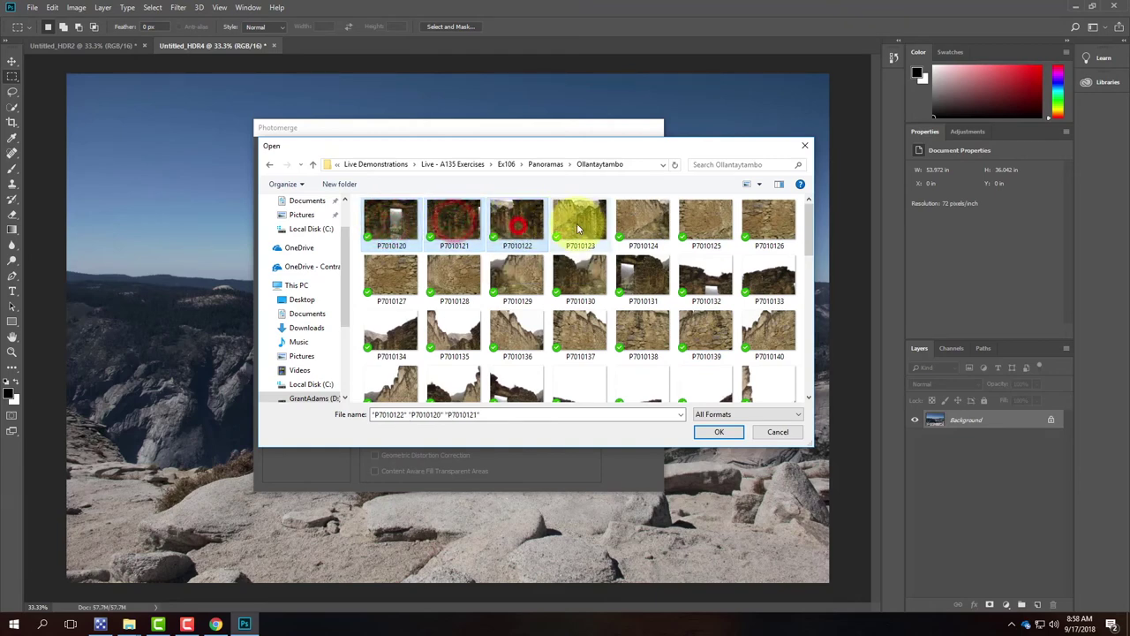
left_click(579, 221, "ctrl")
left_click(643, 218, "ctrl")
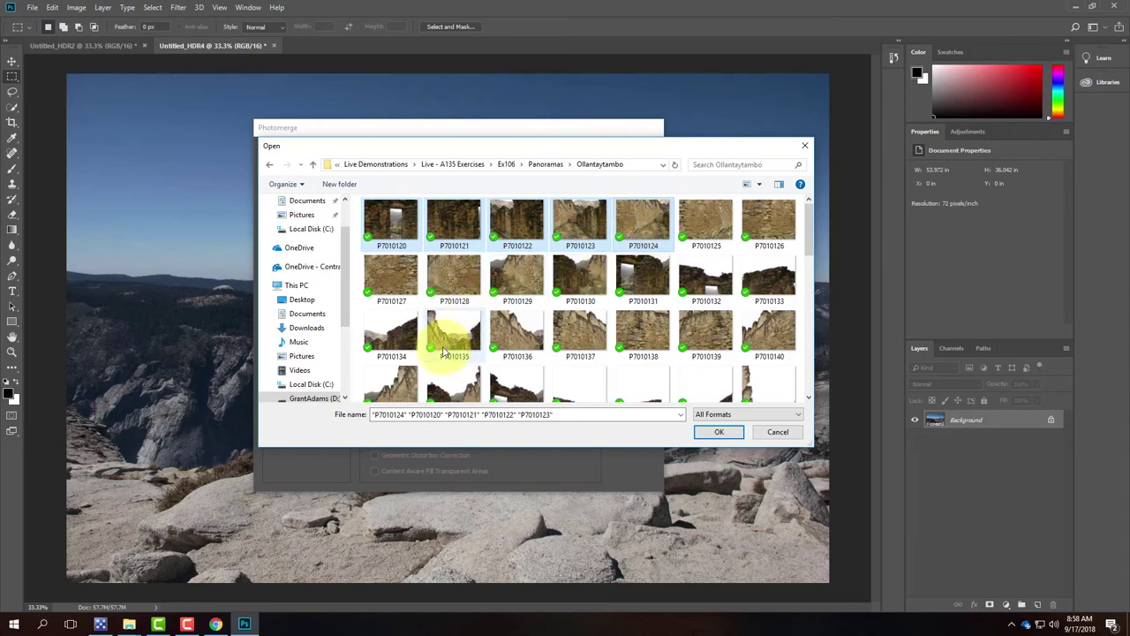
left_click(634, 278, "ctrl")
left_click(706, 278, "ctrl")
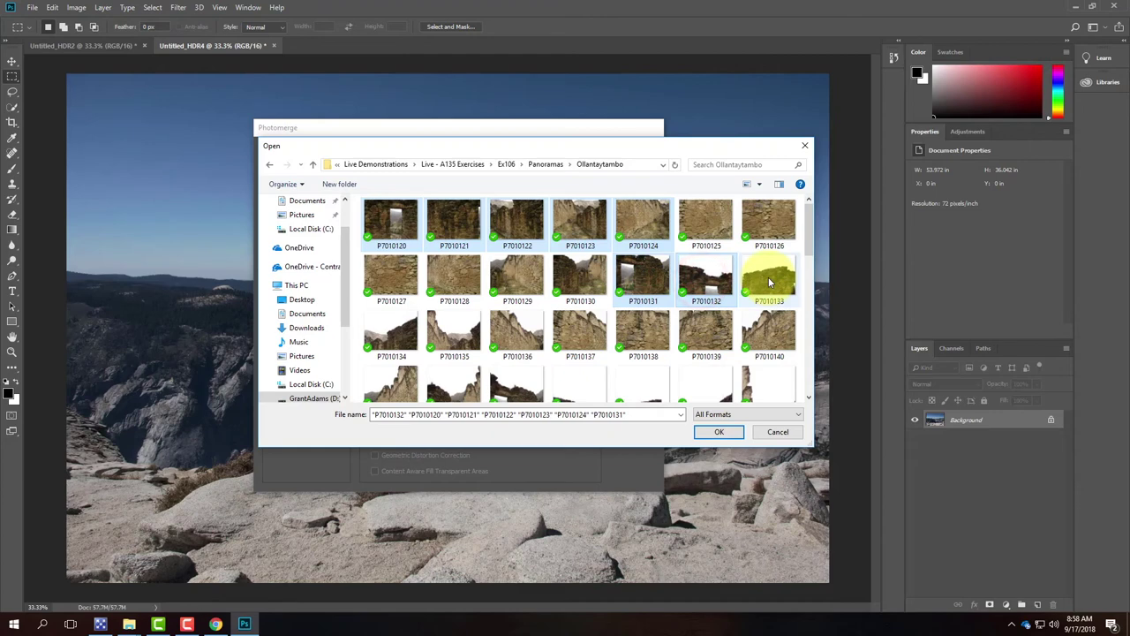
left_click(768, 281, "ctrl")
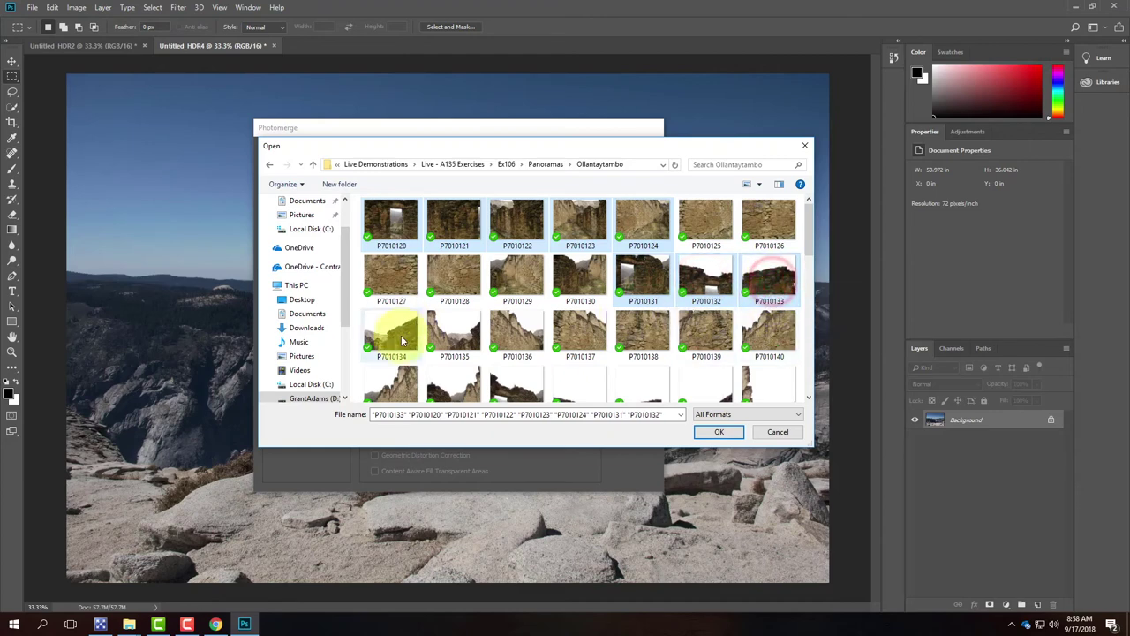
left_click(448, 327, "ctrl")
scroll(499, 314, "down", 2)
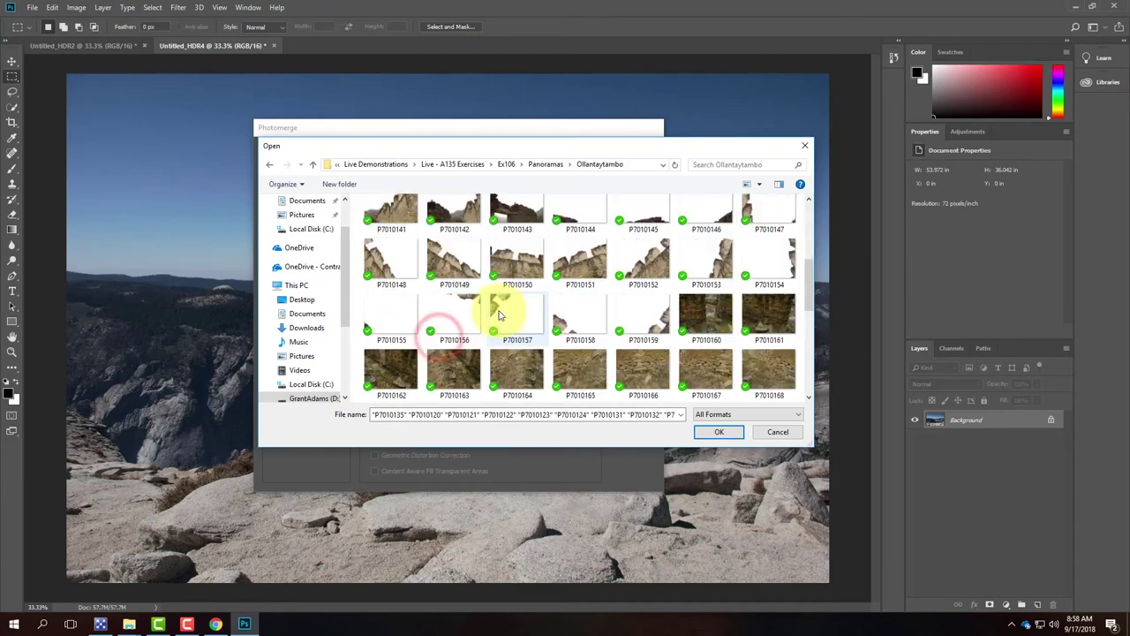
left_click(522, 218, "ctrl")
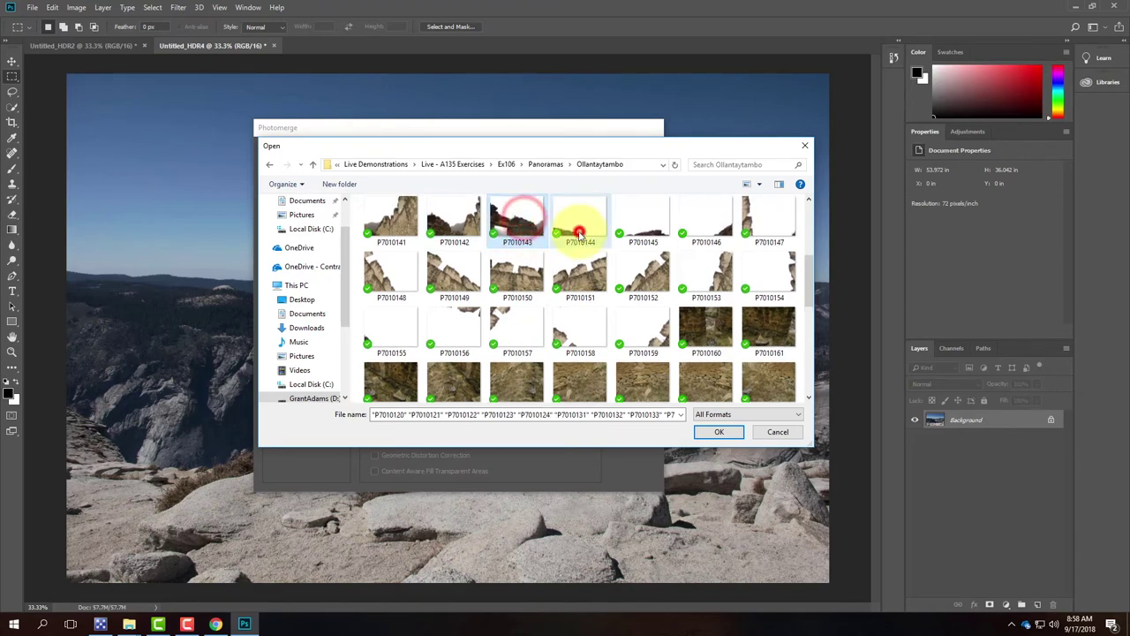
left_click(566, 222, "ctrl")
left_click(454, 216, "ctrl")
scroll(554, 279, "down", 2)
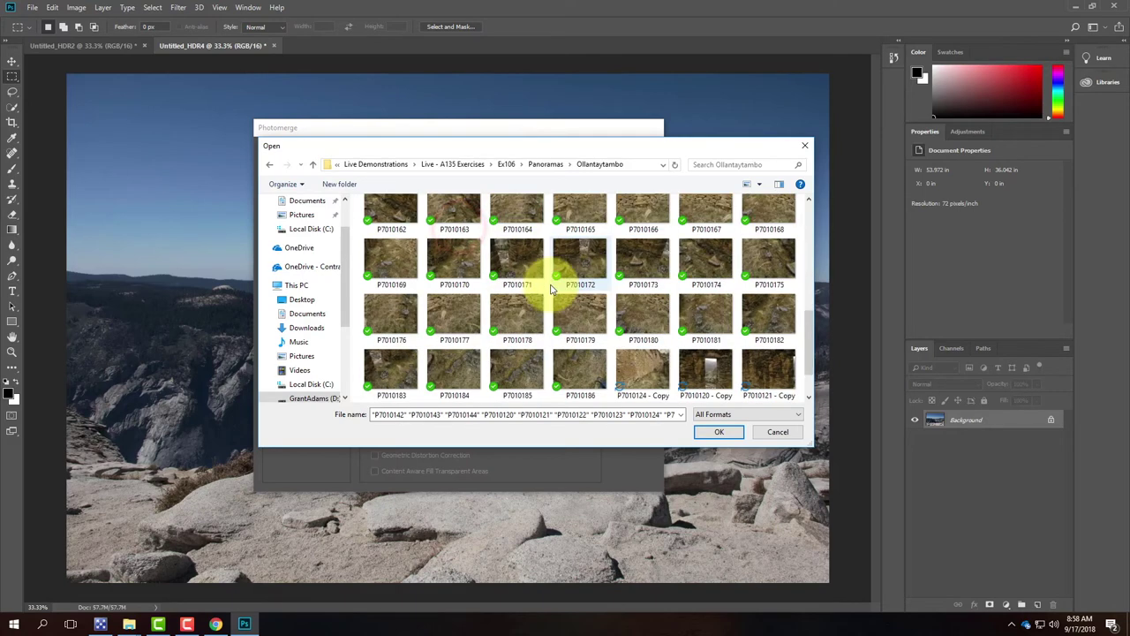
scroll(551, 287, "up", 4)
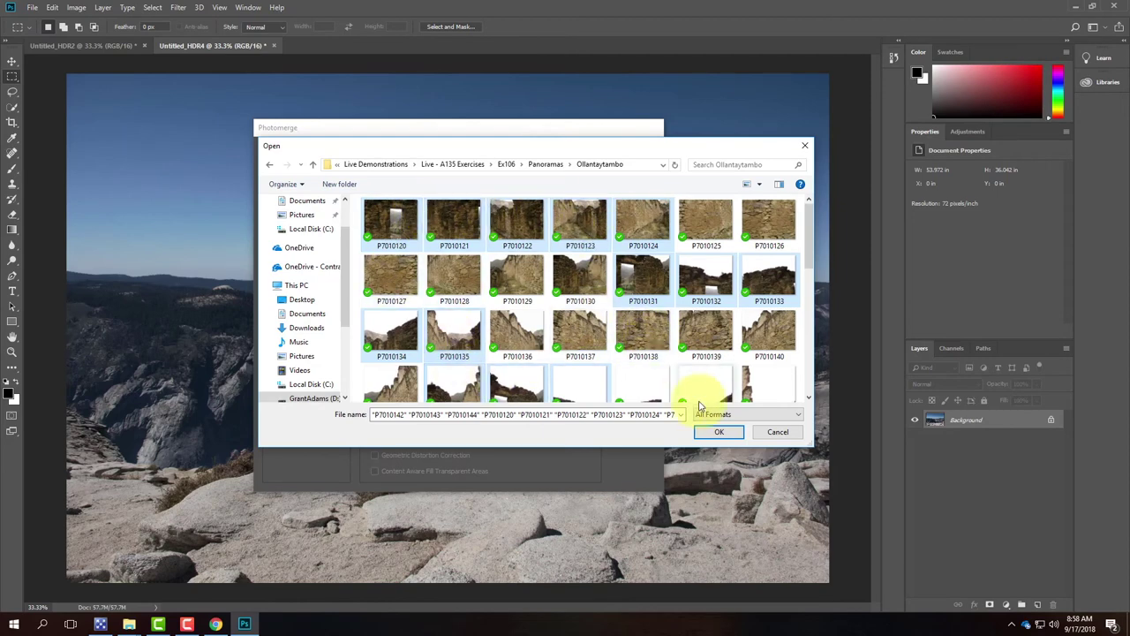
Add the thirteen Ollantaytambo photos to Photomerge's Source Files and start the merge
left_click(734, 439)
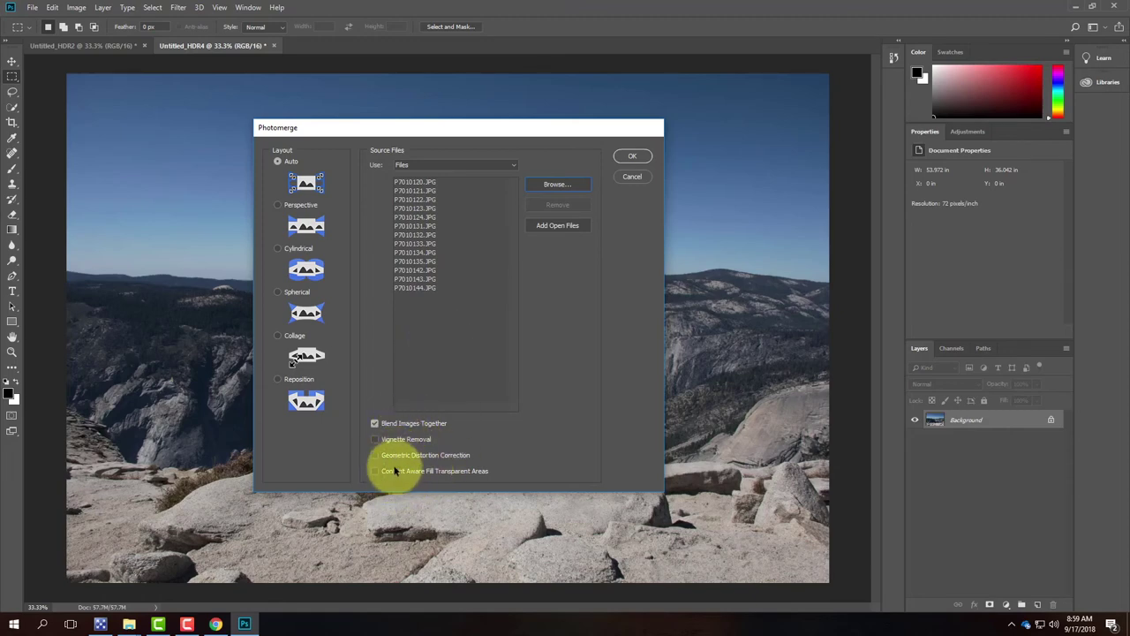
left_click(631, 157)
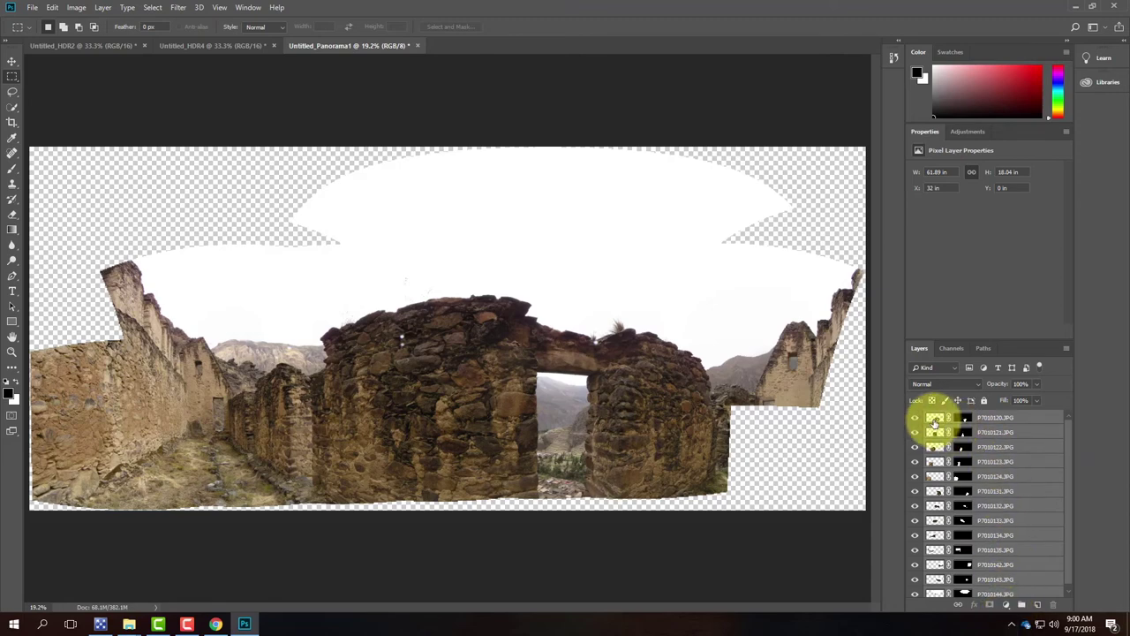
left_click(933, 420)
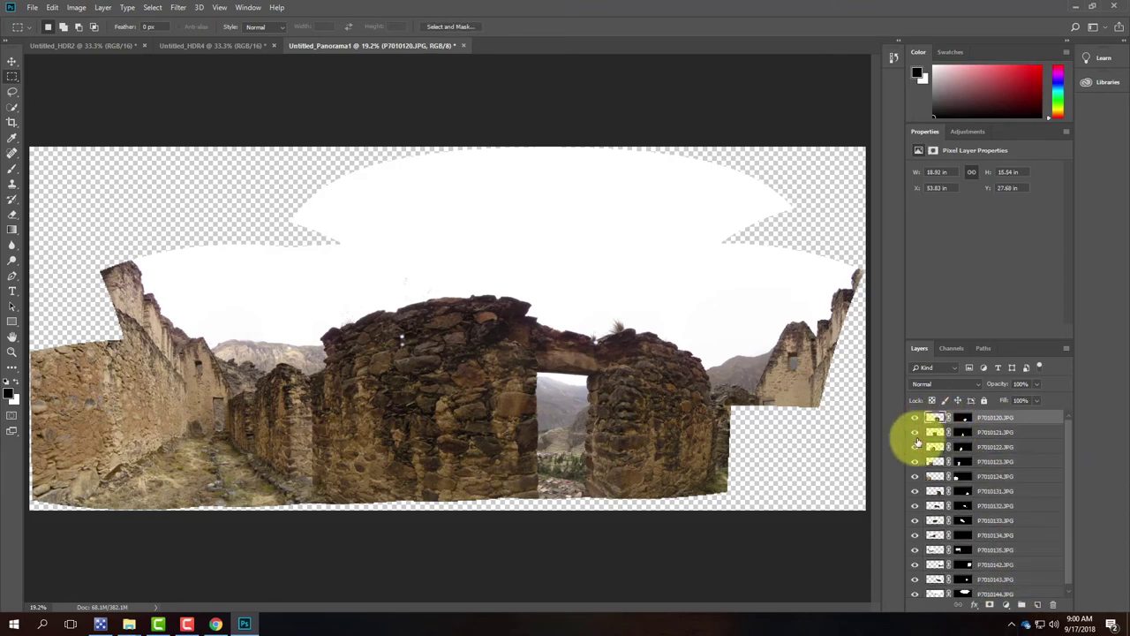
left_click_drag(917, 463, 906, 588)
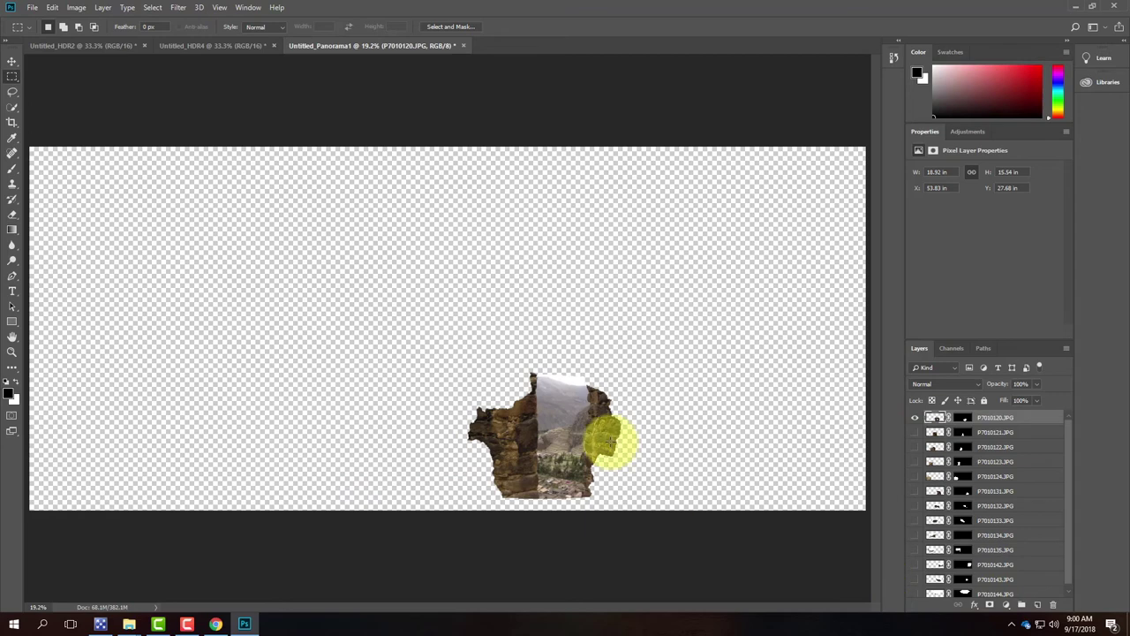
key("ctrl+equal")
key("ctrl+equal")
key("ctrl+equal")
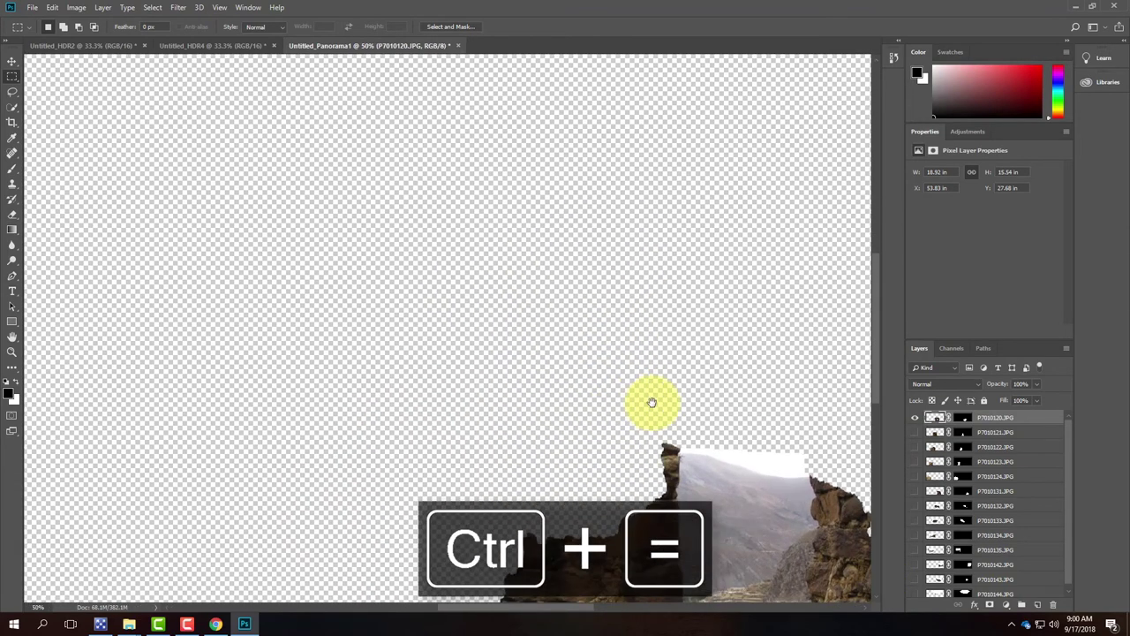
left_click_drag(652, 401, 504, 118)
left_click_drag(729, 185, 694, 184)
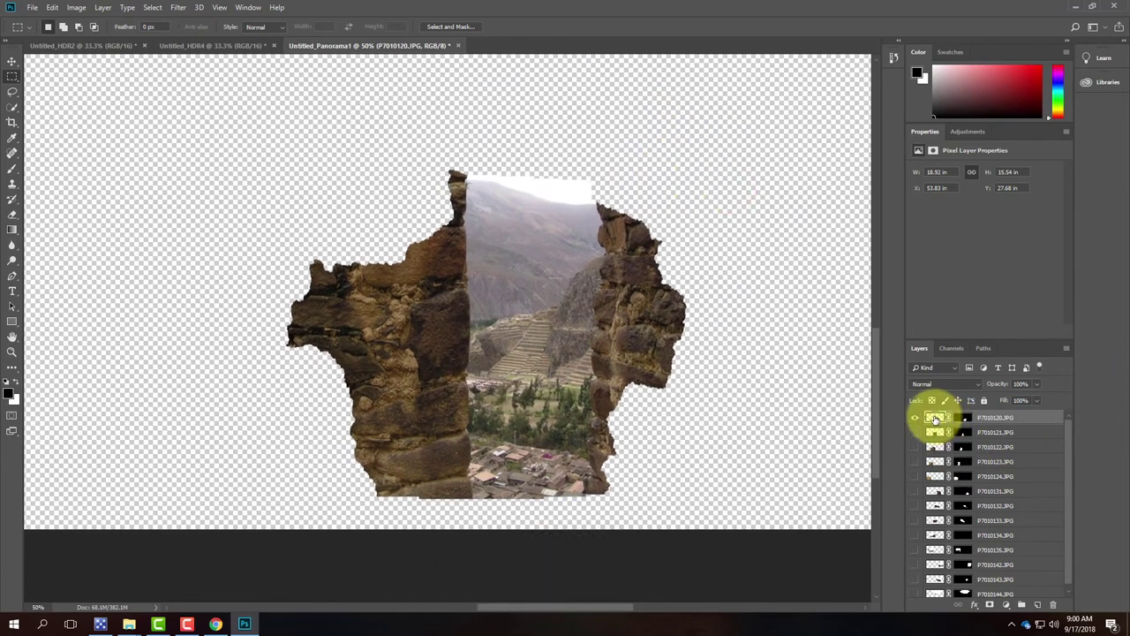
left_click(964, 419)
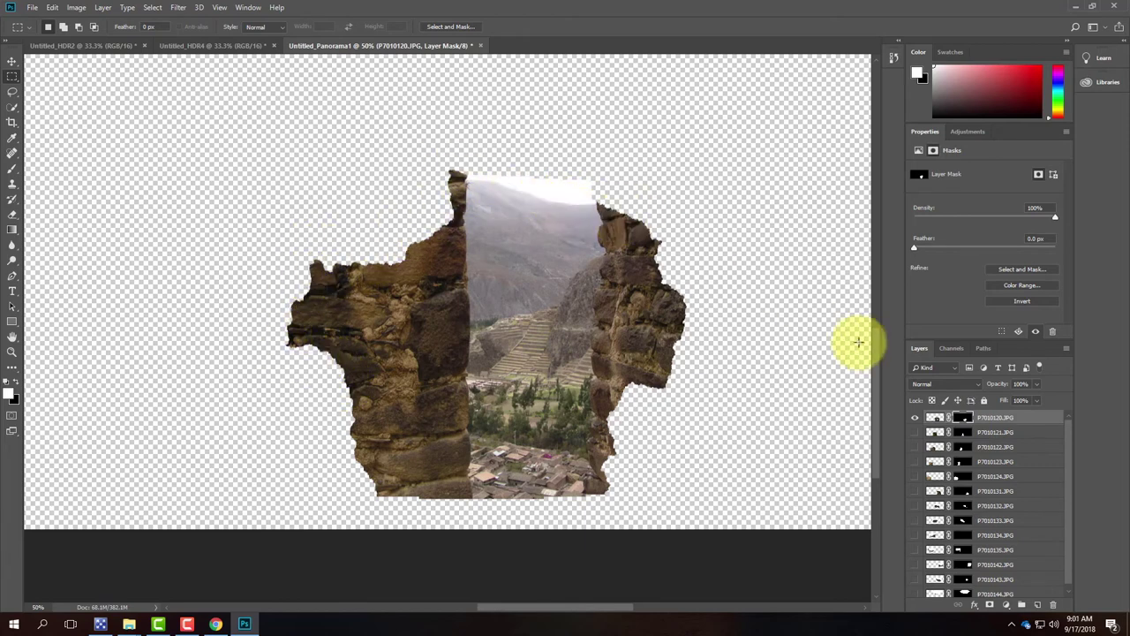
Disable P7010120's layer mask to see its full photo, and briefly show P7010121
right_click(964, 419)
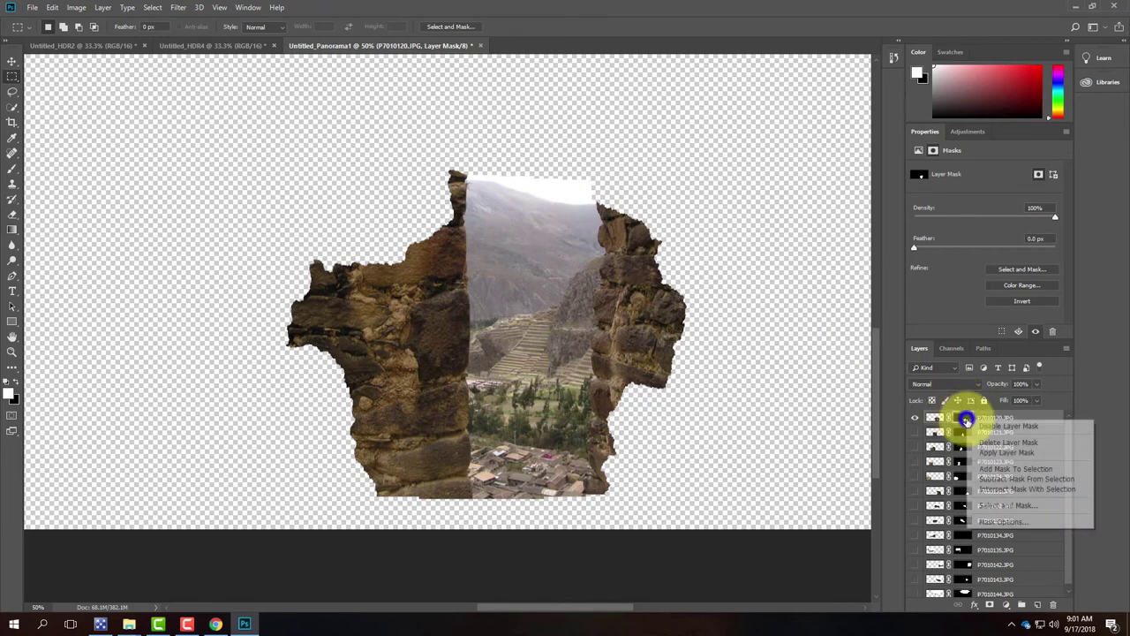
left_click(1005, 428)
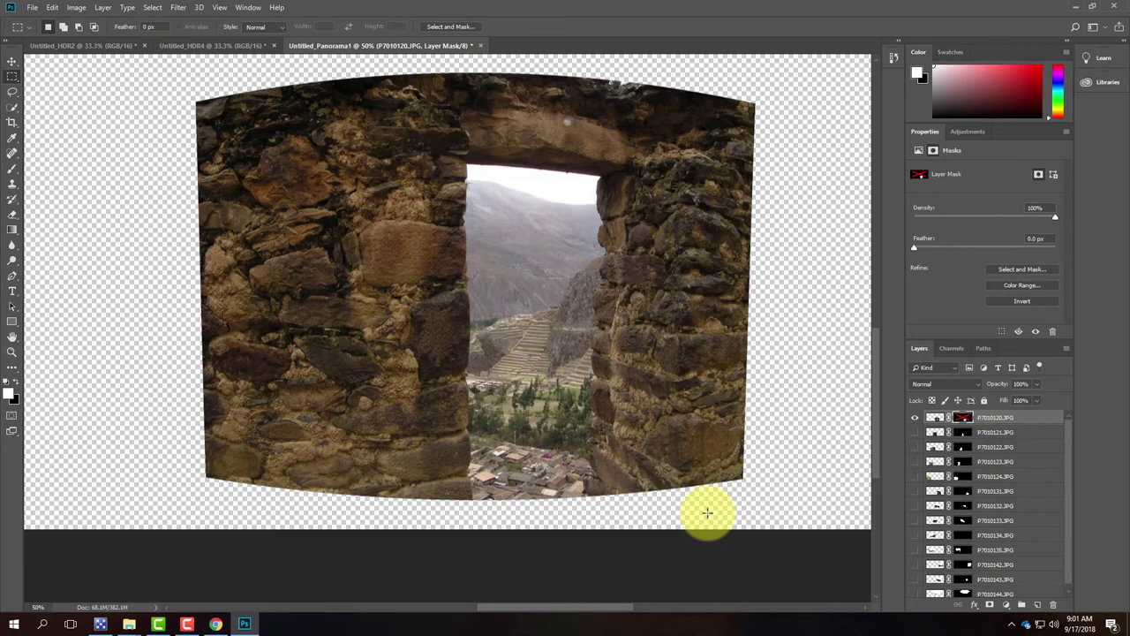
scroll(707, 512, "up", 1)
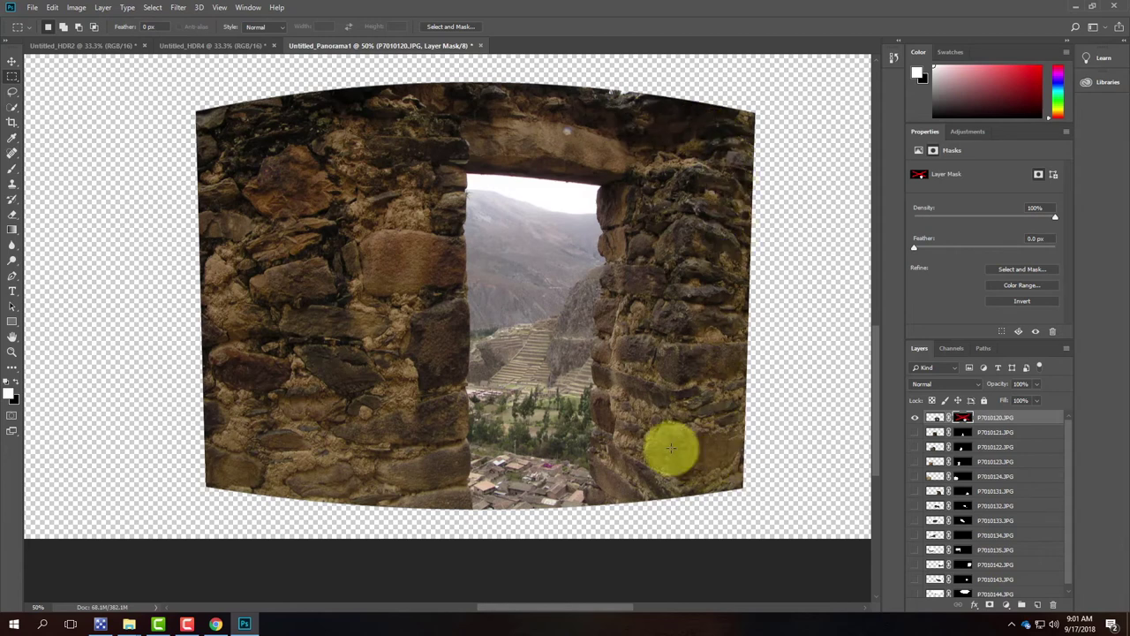
left_click(914, 433)
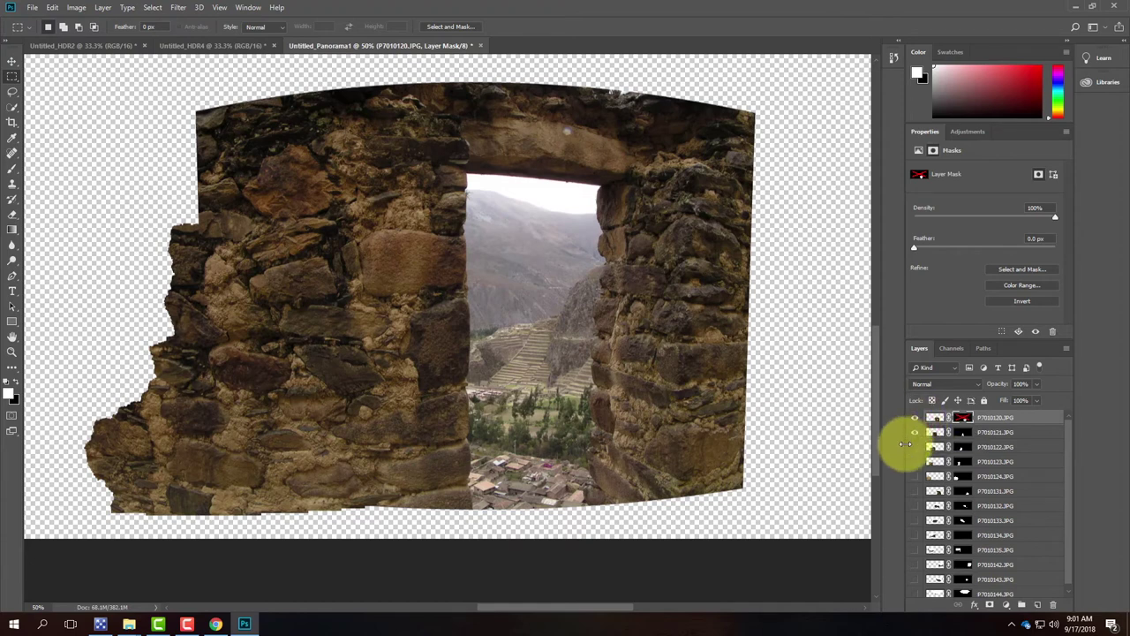
left_click(914, 433)
Re-enable P7010120's mask, show P7010121 and hide P7010120
right_click(969, 416)
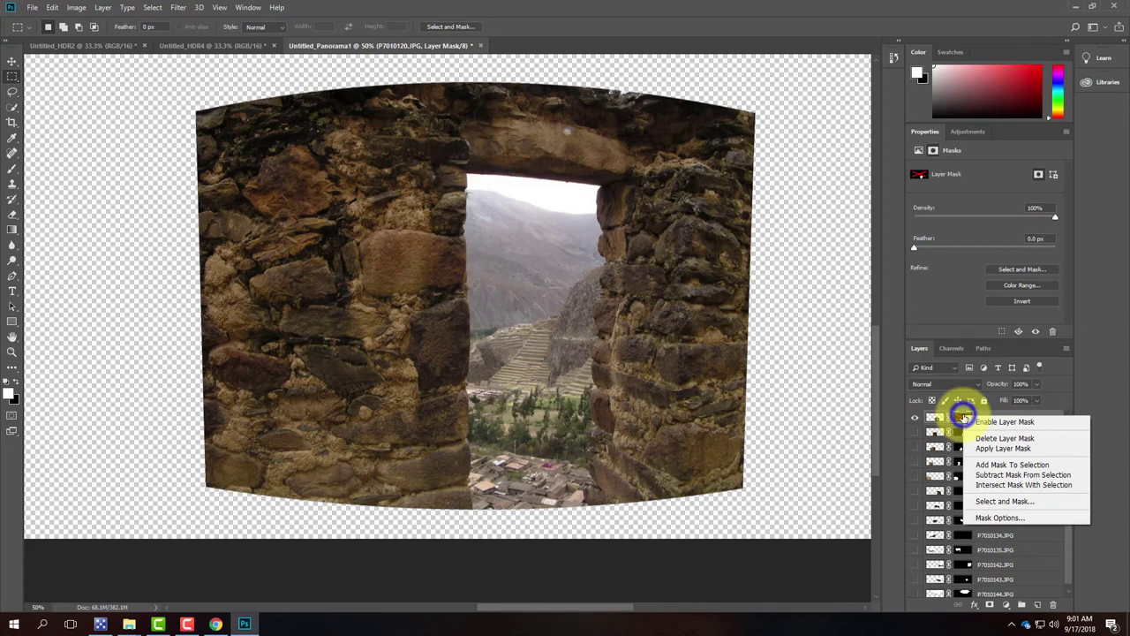
left_click(1003, 422)
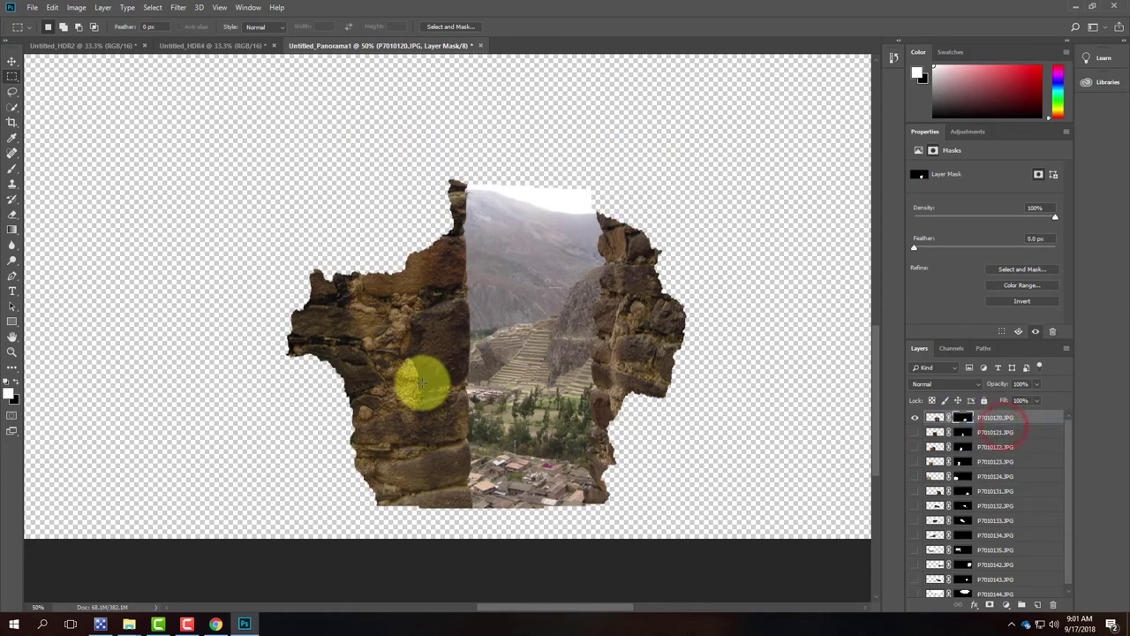
left_click(915, 433)
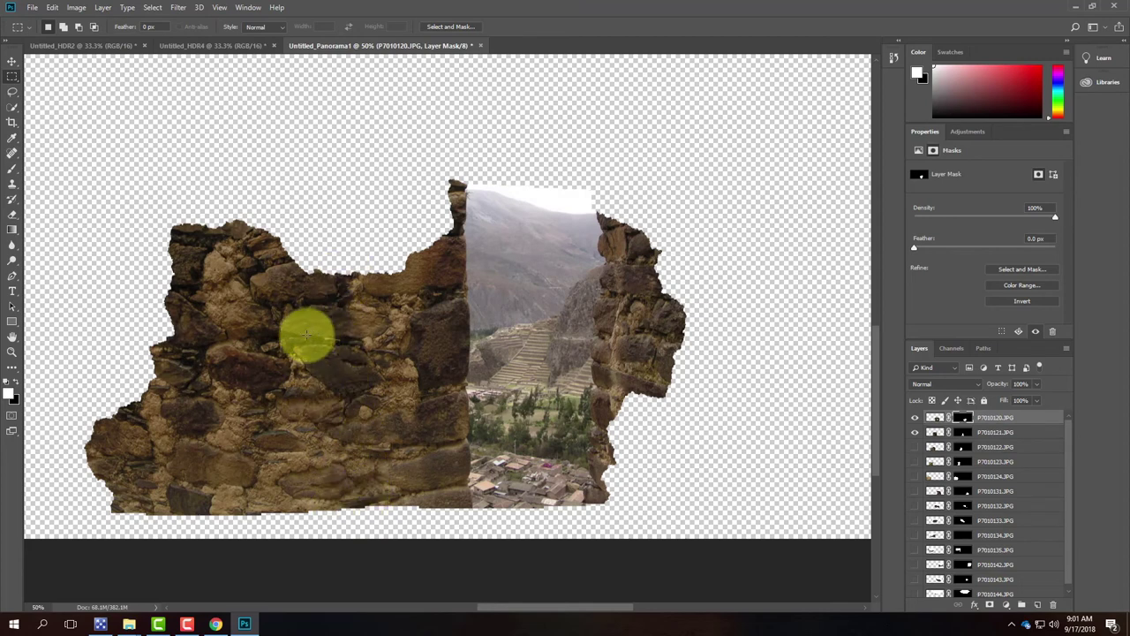
left_click(915, 416)
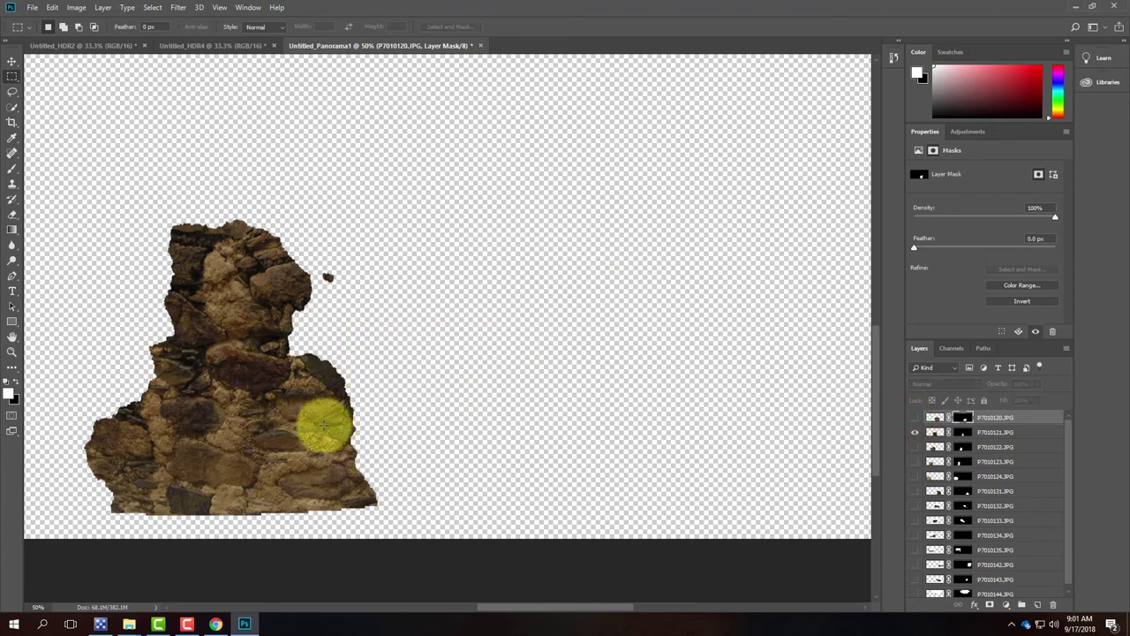
Select P7010121 and turn its layer mask off and back on to inspect it
left_click(959, 431)
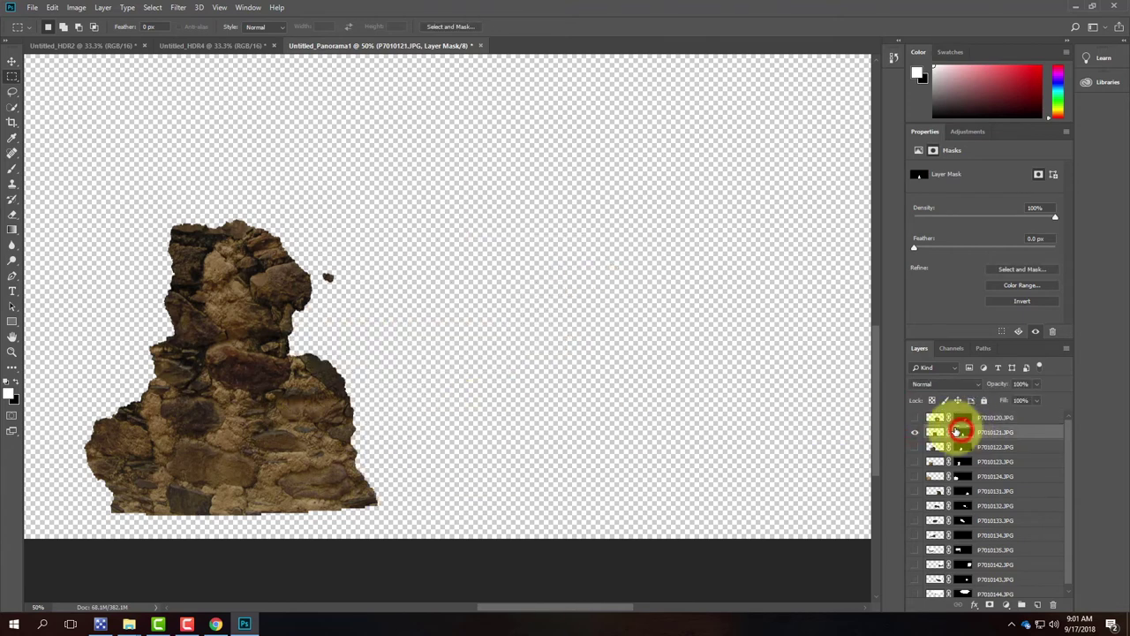
right_click(959, 431)
left_click(994, 439)
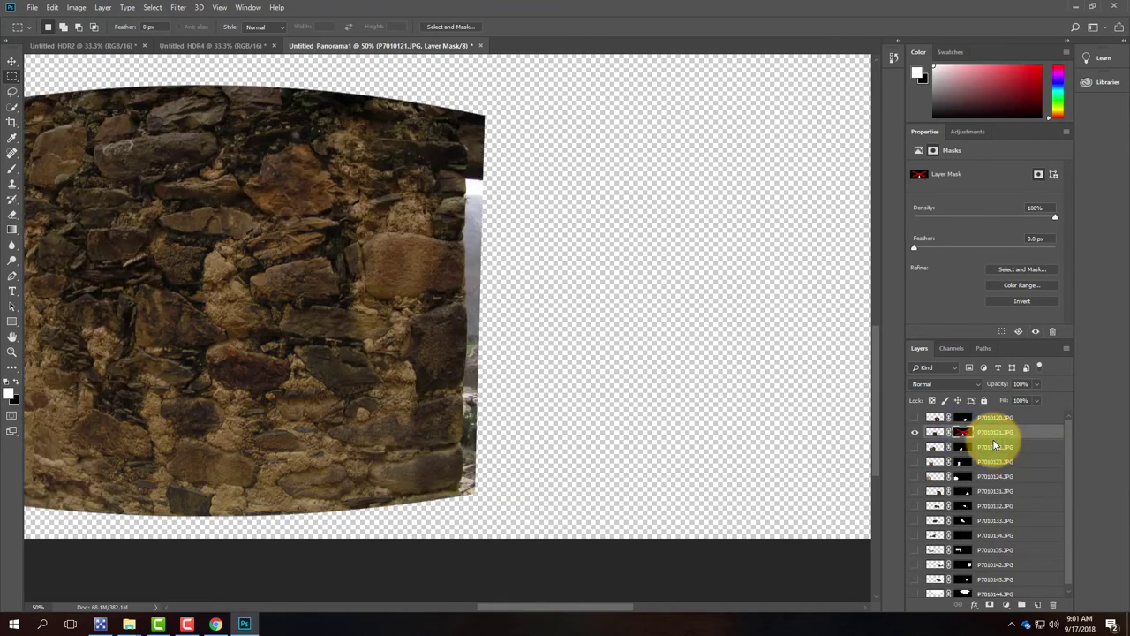
right_click(992, 432)
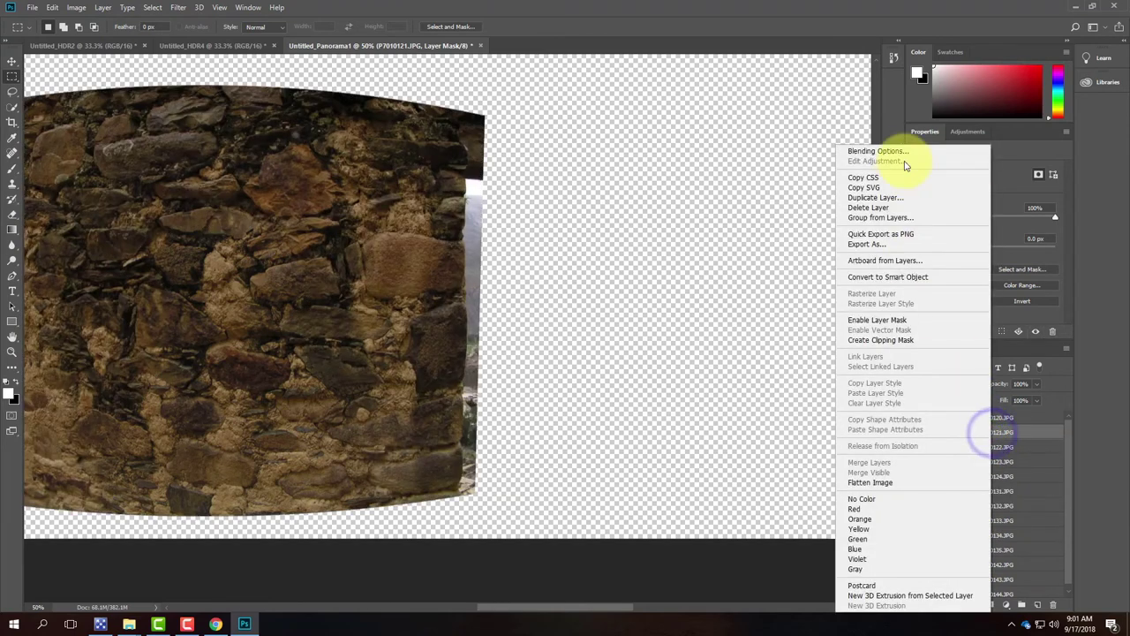
left_click(918, 319)
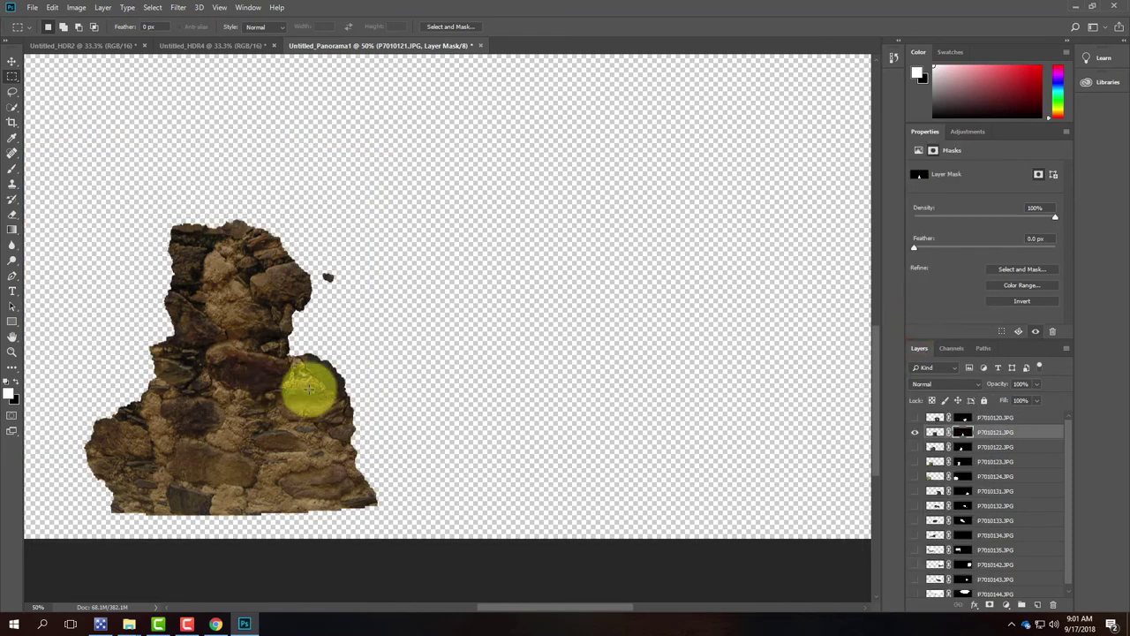
Show layers P7010120, P7010122 and P7010123 while panning the wall, then bring up Untitled_HDR2
left_click(913, 417)
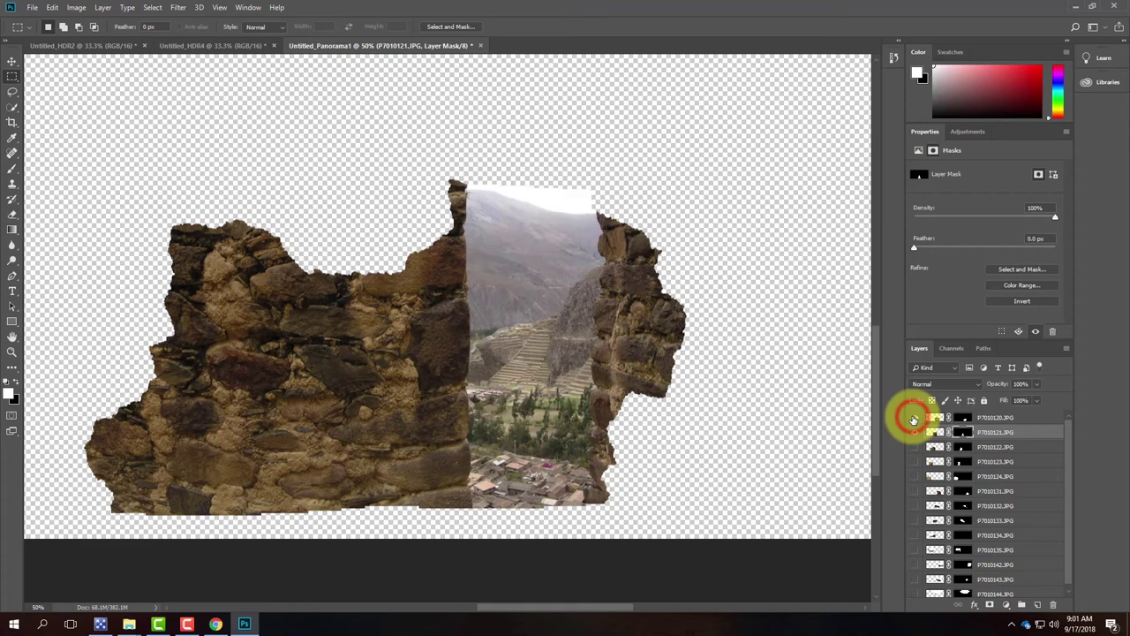
left_click(914, 447)
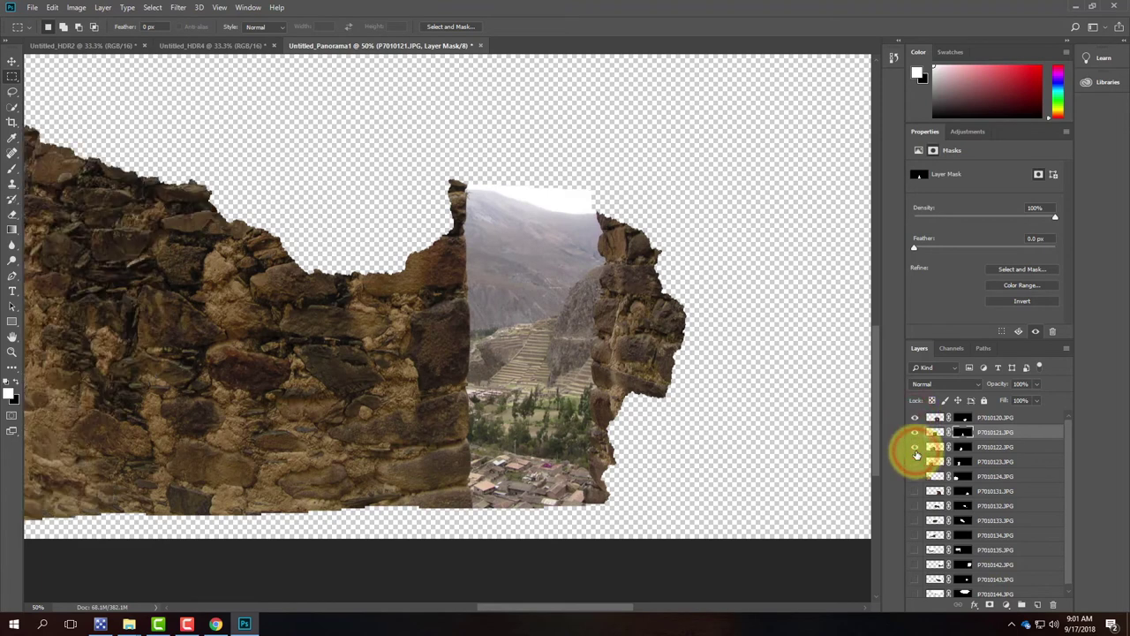
left_click_drag(277, 320, 564, 316)
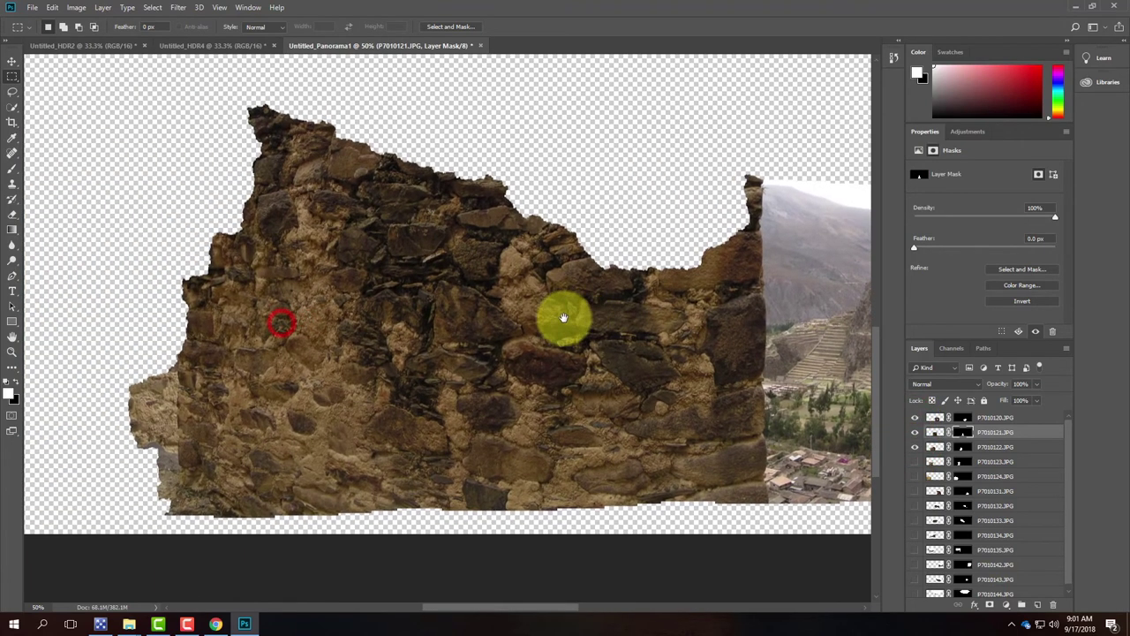
left_click(915, 461)
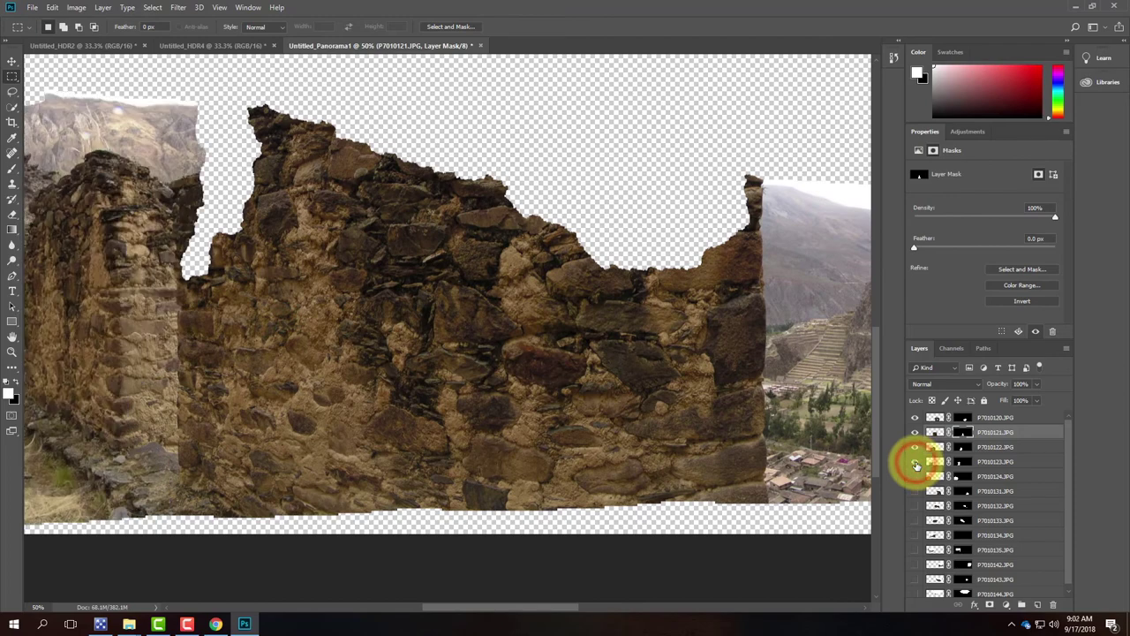
left_click_drag(559, 398, 712, 386)
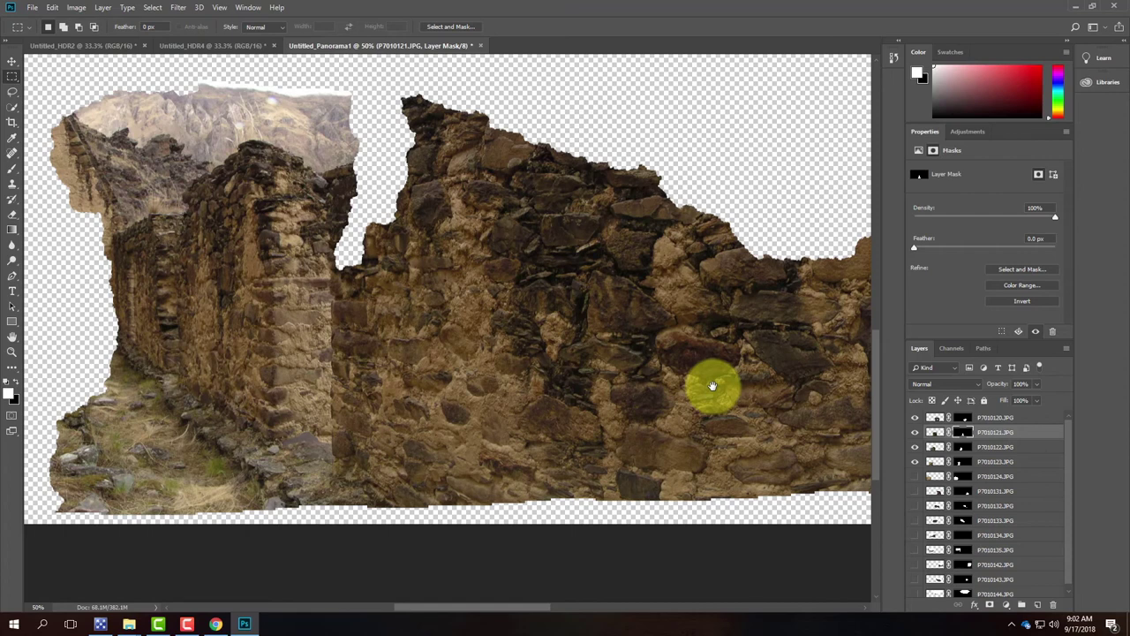
left_click(121, 48)
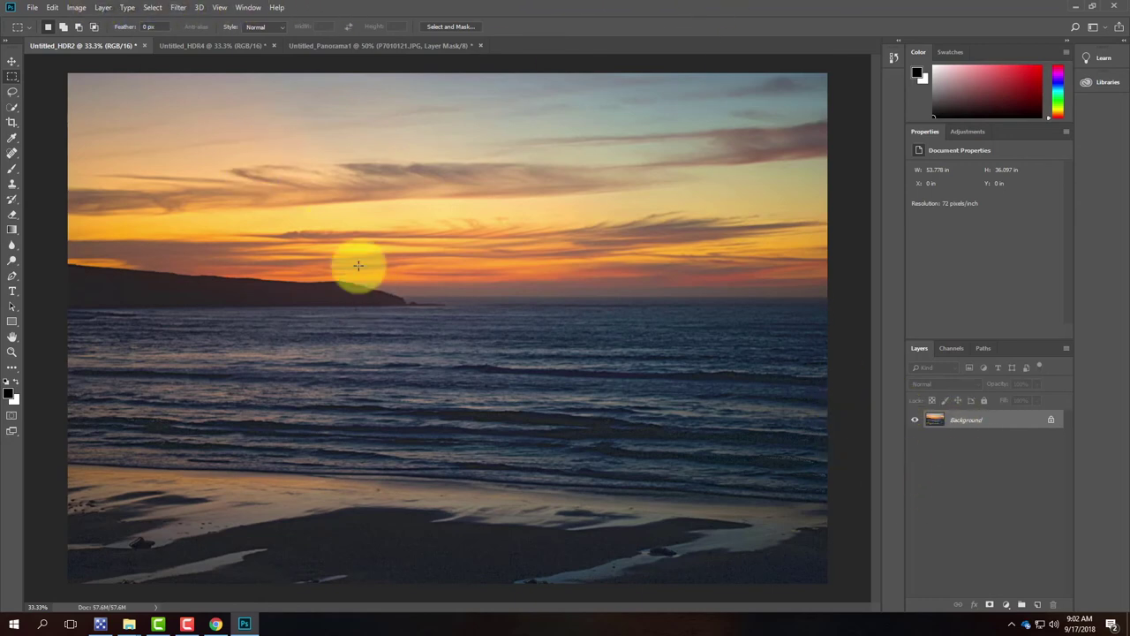
Add a Channel Mixer adjustment layer named 'Black & White'
left_click(108, 8)
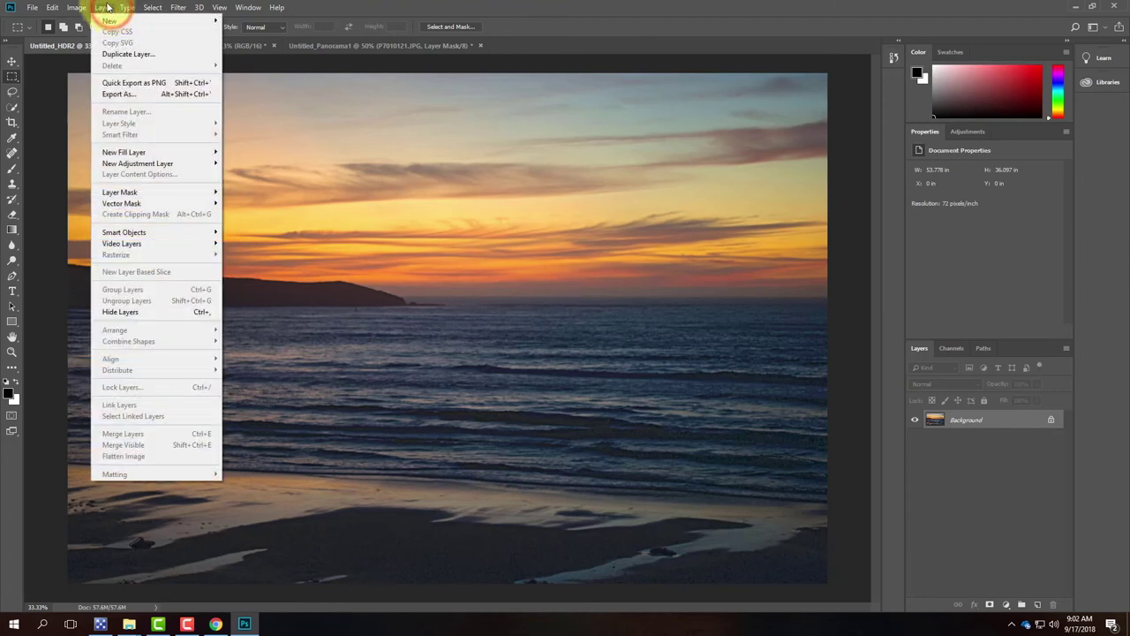
mouse_move(157, 163)
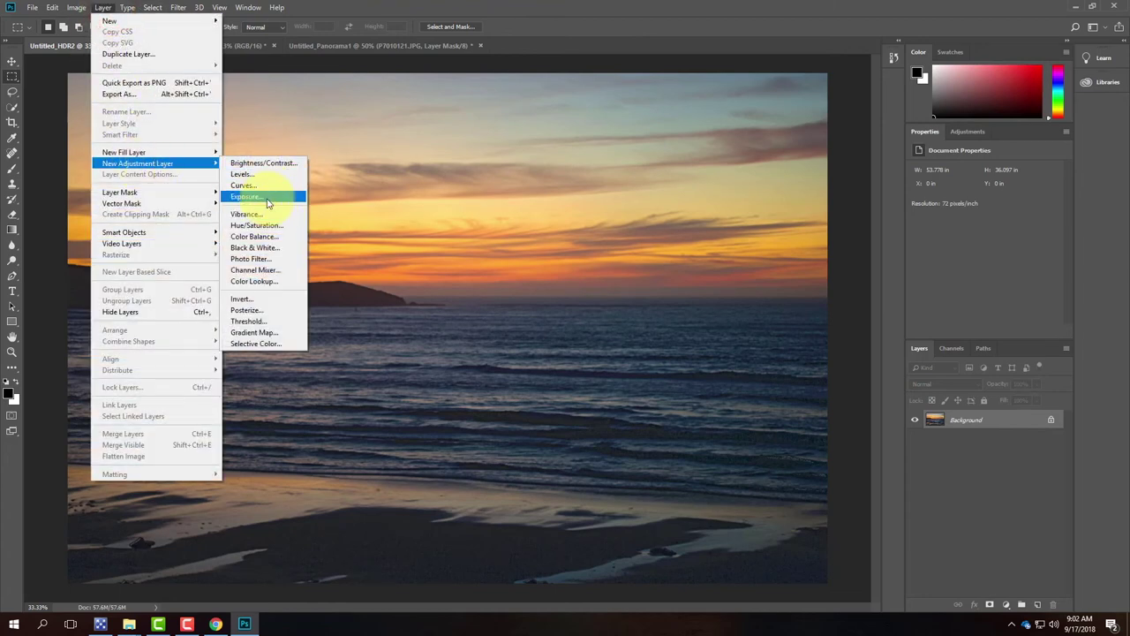
left_click(263, 275)
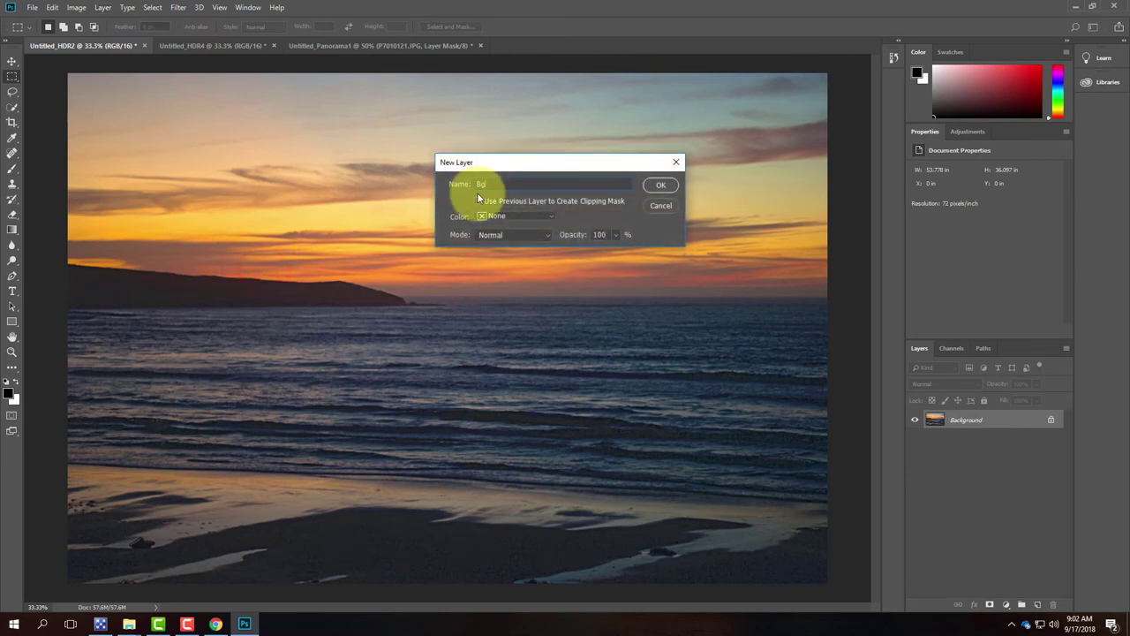
key("BackSpace")
type("Bg")
type("ack & White")
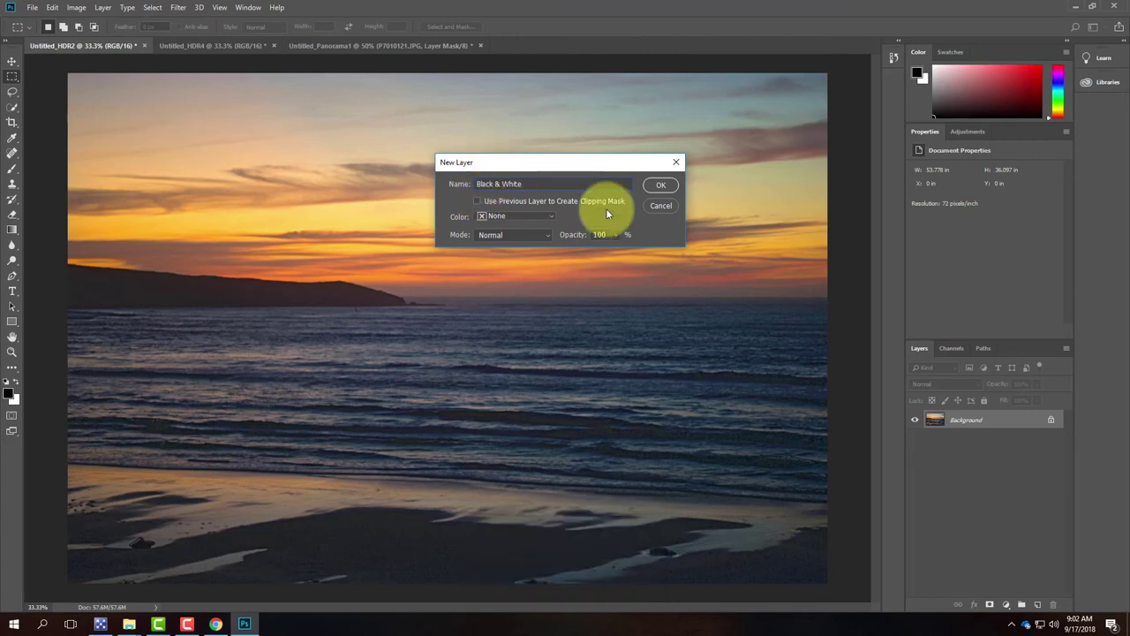
left_click(661, 185)
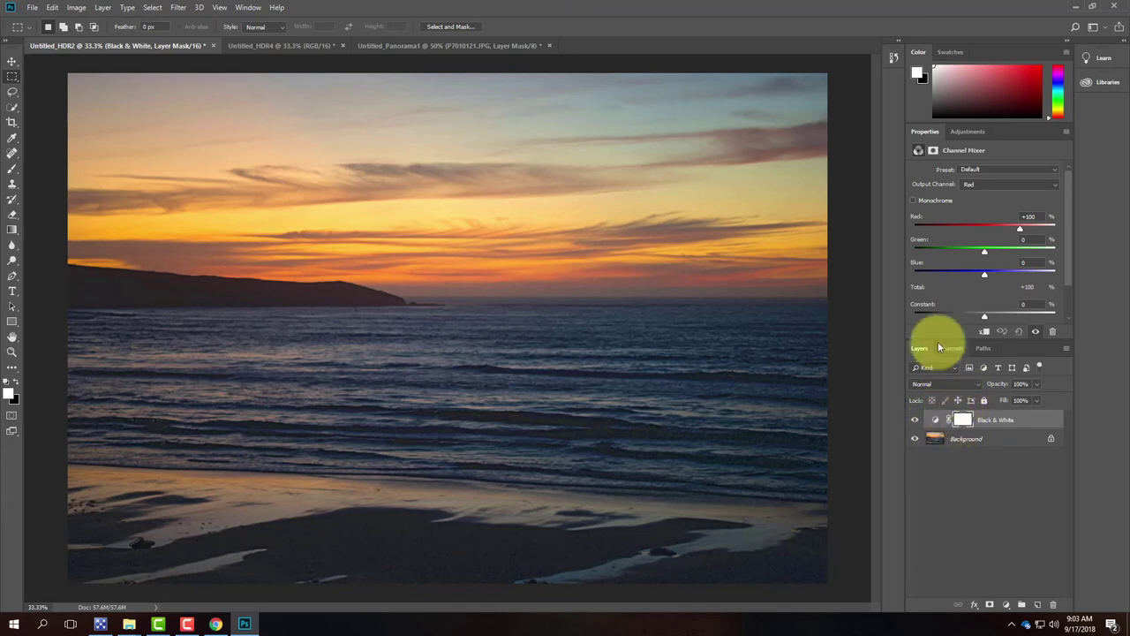
Make the Channel Mixer monochrome with the Black & White Green Filter preset, and target its mask
left_click(913, 201)
left_click(985, 168)
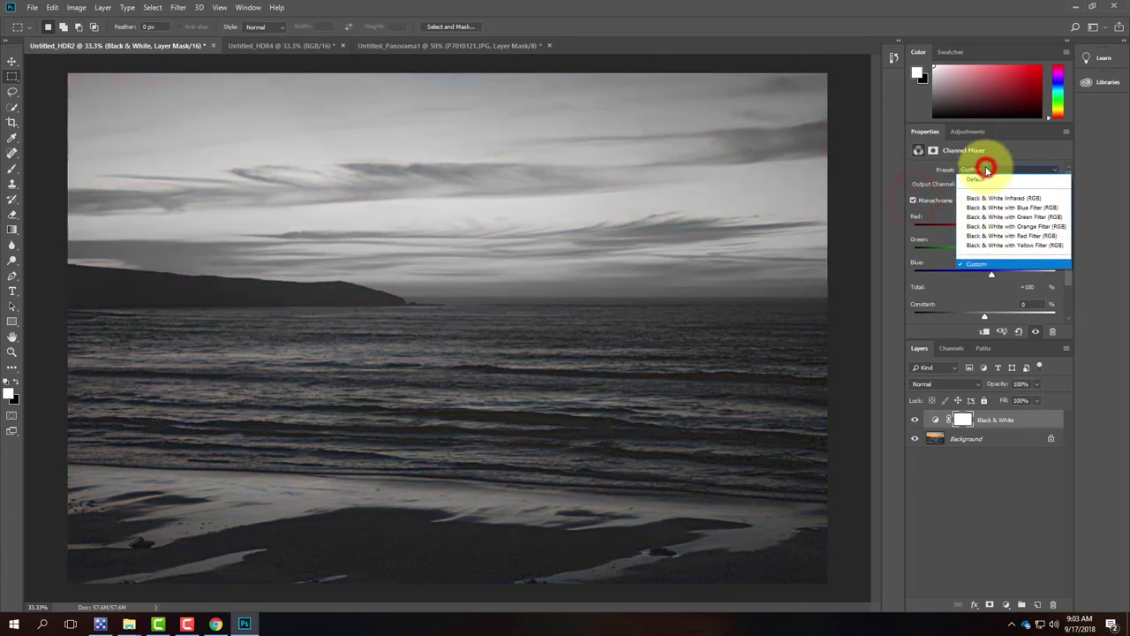
left_click(991, 236)
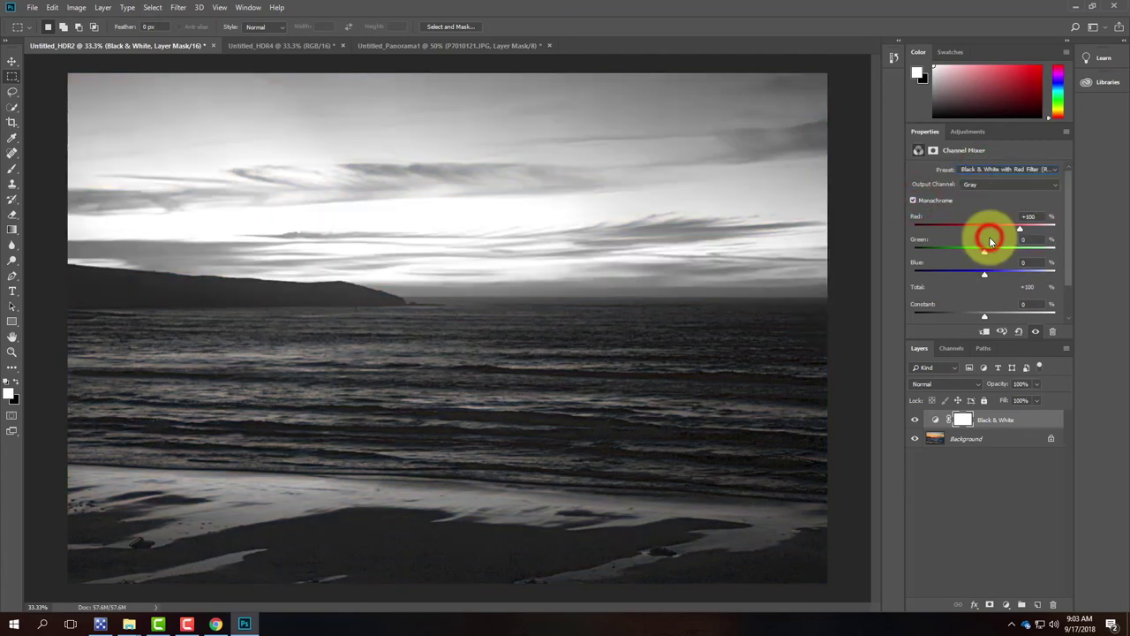
left_click(992, 175)
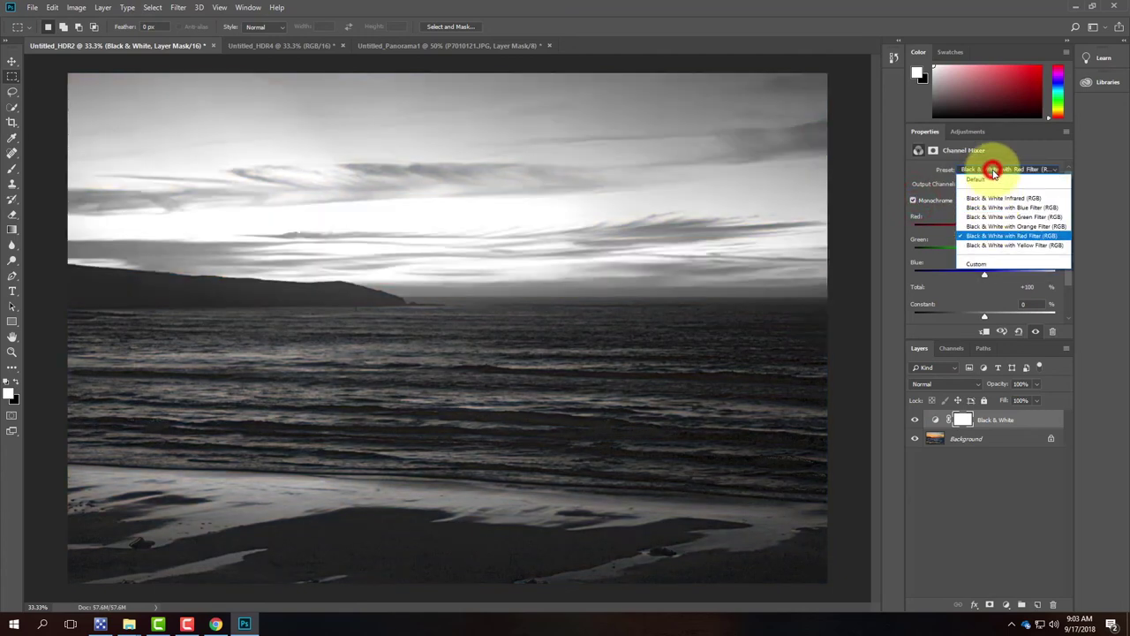
left_click(994, 222)
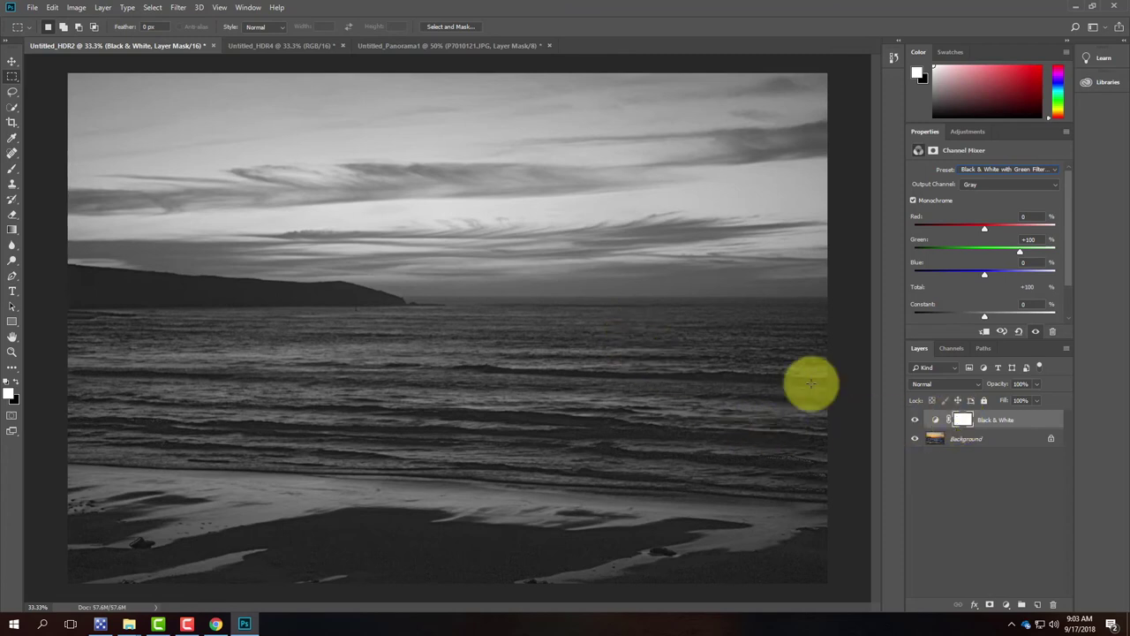
left_click(968, 423)
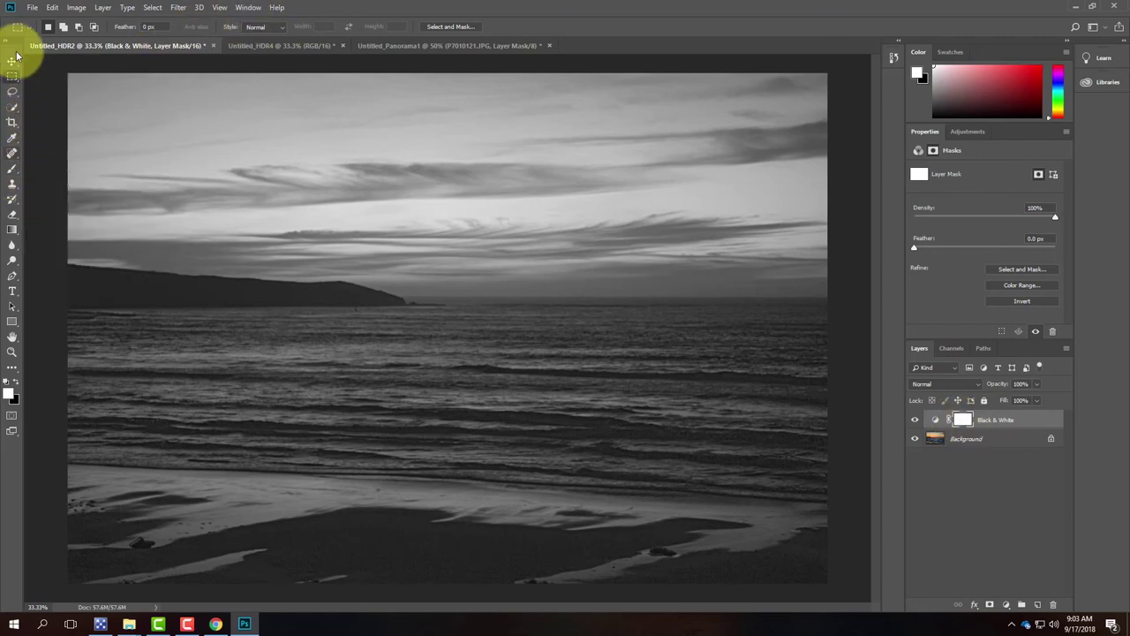
Paint black on the mask with a 228 px brush across the middle sky
left_click(12, 171)
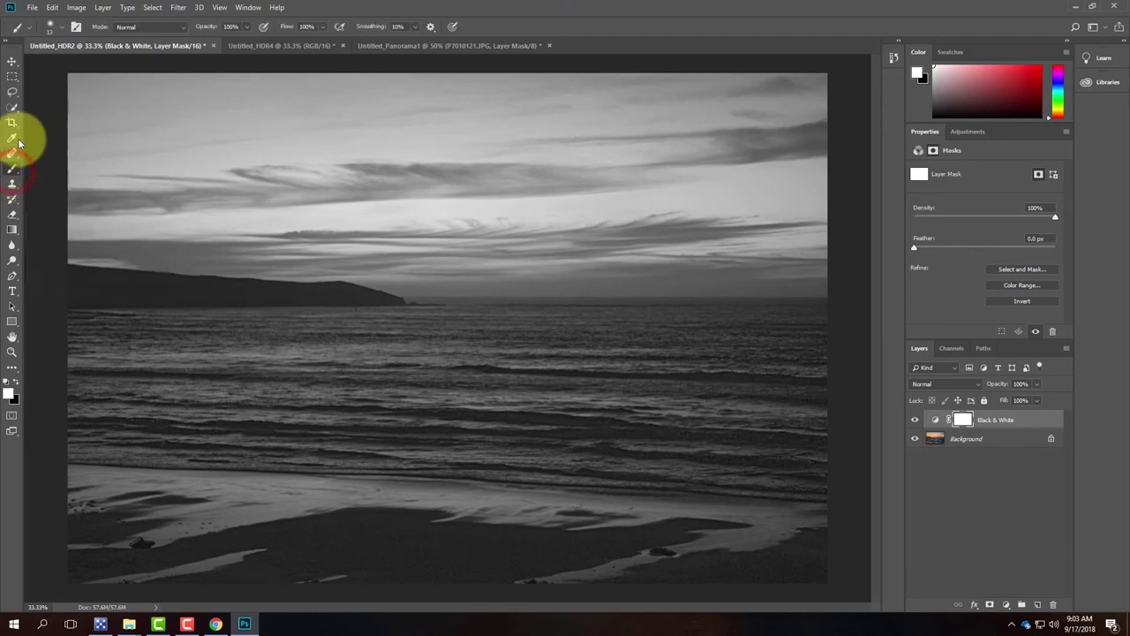
left_click(18, 385)
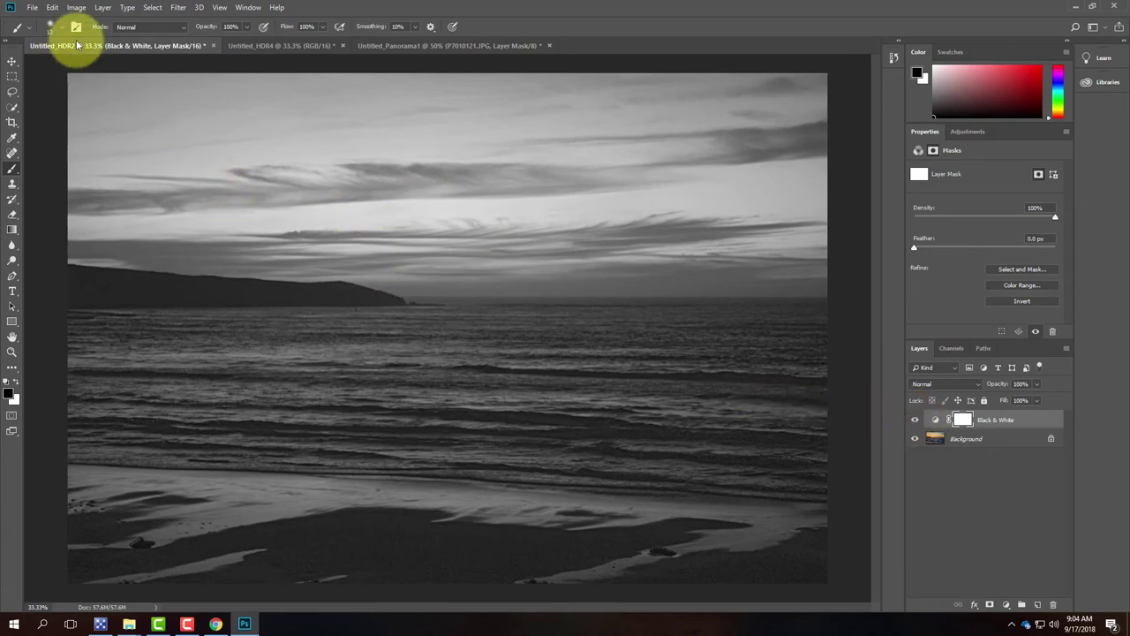
left_click(51, 27)
mouse_move(70, 69)
left_mouse_down()
mouse_move(101, 63)
mouse_move(323, 221)
mouse_move(13, 63)
mouse_move(123, 65)
left_mouse_up()
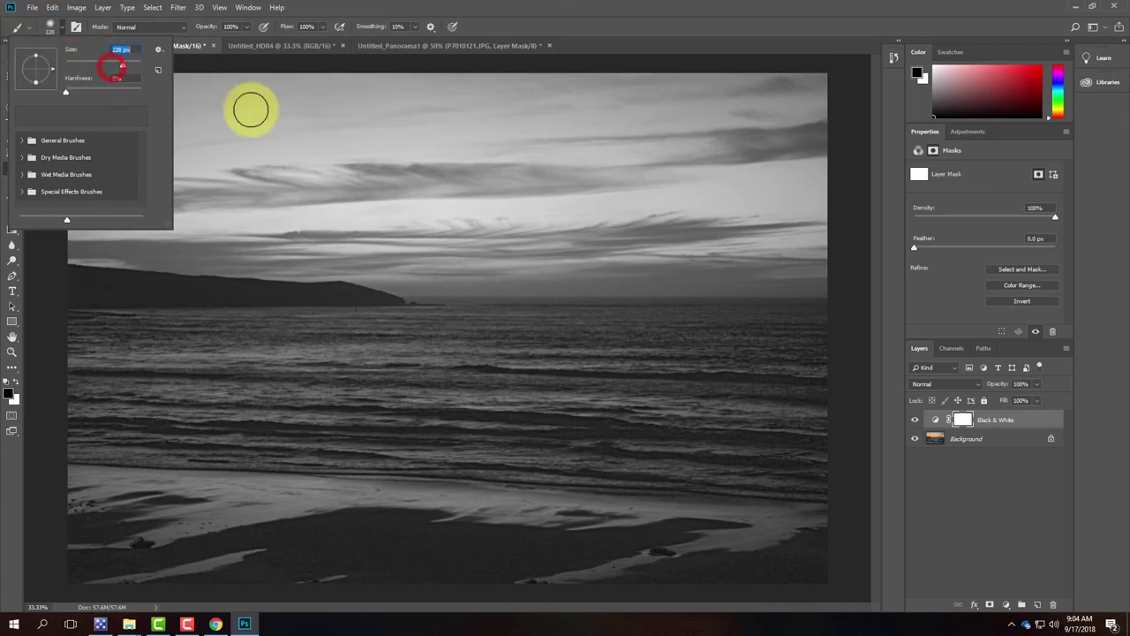
left_click(56, 25)
mouse_move(300, 181)
left_mouse_down()
mouse_move(132, 174)
mouse_move(331, 201)
mouse_move(125, 191)
mouse_move(359, 169)
mouse_move(173, 152)
mouse_move(409, 161)
mouse_move(250, 182)
mouse_move(427, 202)
mouse_move(232, 206)
mouse_move(457, 213)
left_mouse_up()
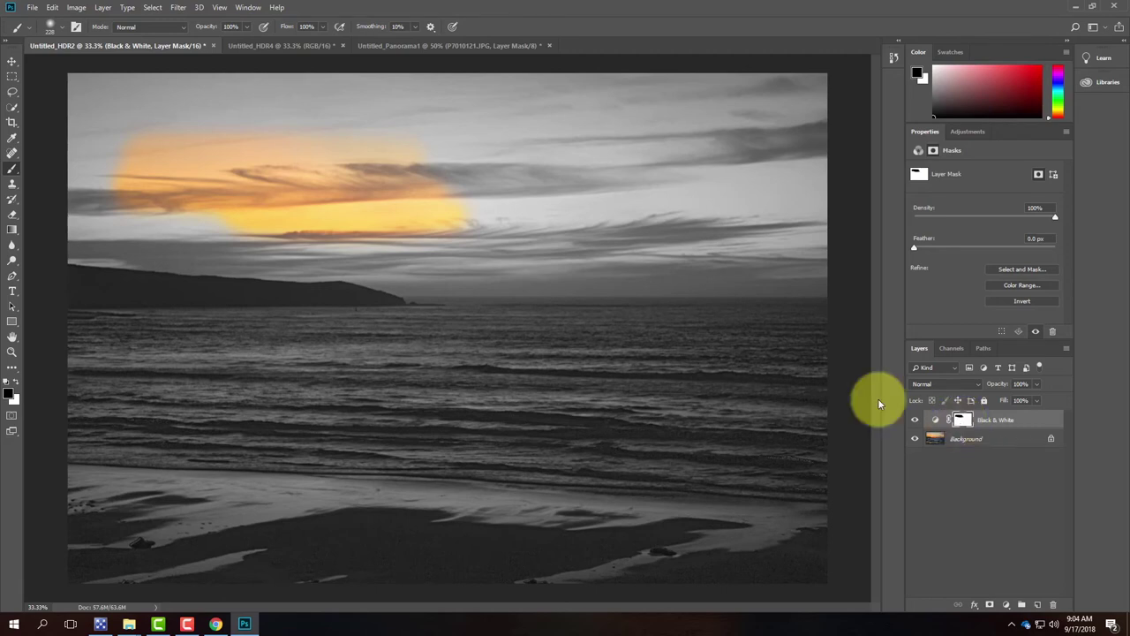
Adjust brush hardness, paint the upper-left sky, enlarge the brush and zoom to 100%
left_click(64, 32)
left_click(91, 95)
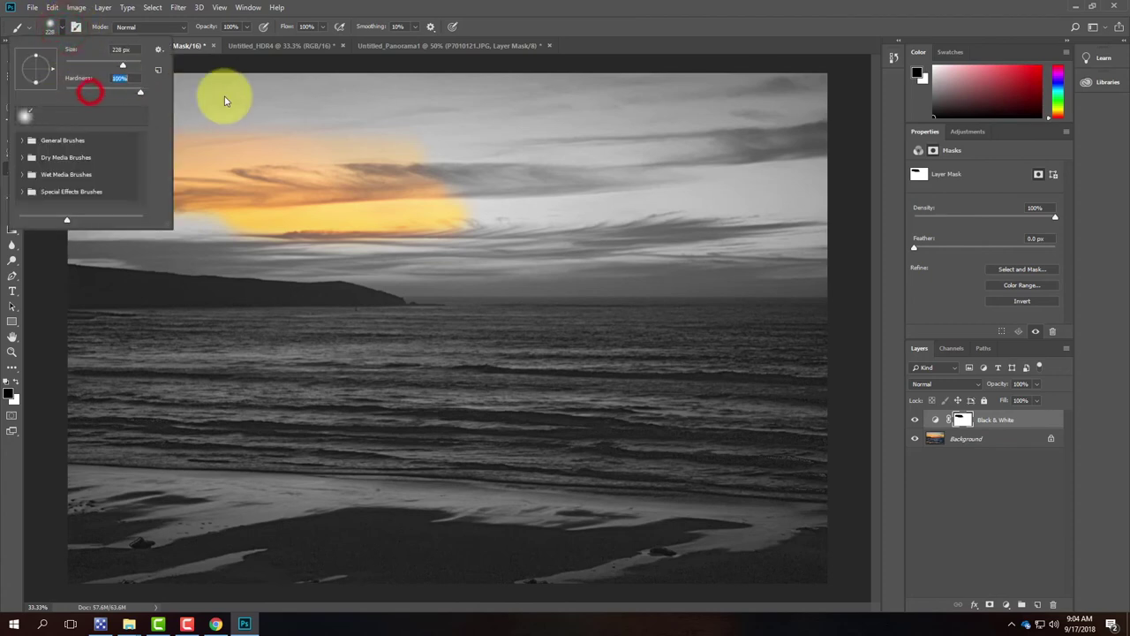
left_click(53, 27)
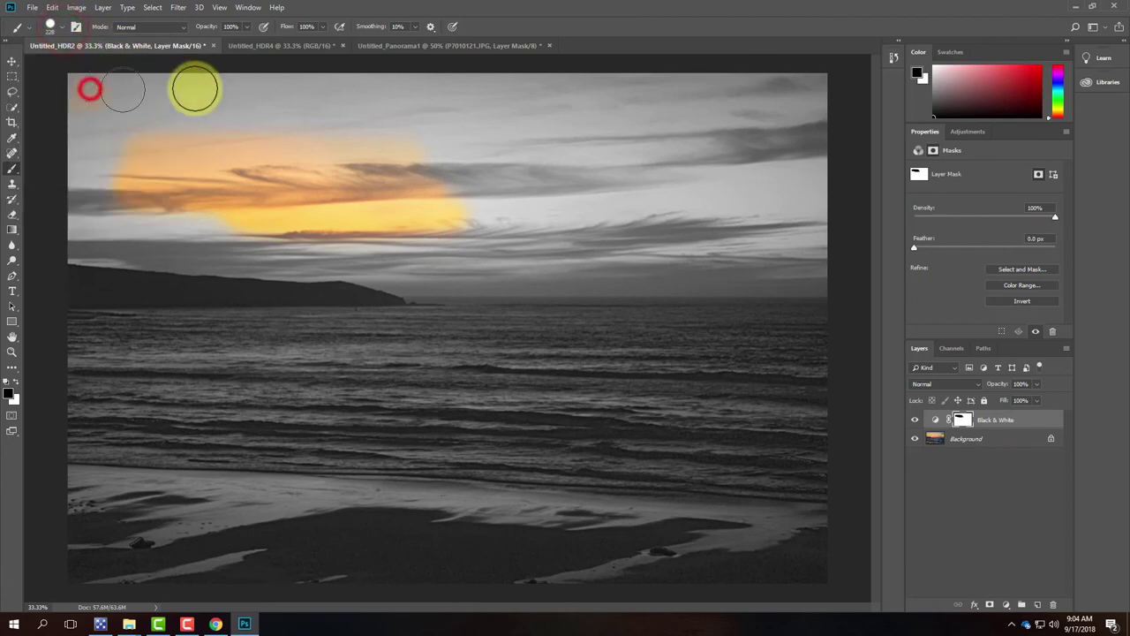
mouse_move(79, 114)
left_mouse_down()
mouse_move(88, 143)
mouse_move(221, 152)
mouse_move(46, 179)
mouse_move(64, 200)
mouse_move(100, 209)
mouse_move(176, 216)
mouse_move(438, 190)
mouse_move(161, 131)
mouse_move(483, 144)
mouse_move(760, 137)
mouse_move(773, 203)
mouse_move(780, 198)
mouse_move(454, 189)
mouse_move(395, 172)
mouse_move(78, 153)
mouse_move(136, 207)
mouse_move(109, 202)
left_mouse_up()
key("]")
key("]")
key("]")
key("]")
key("ctrl+equal")
key("ctrl+equal")
key("ctrl+equal")
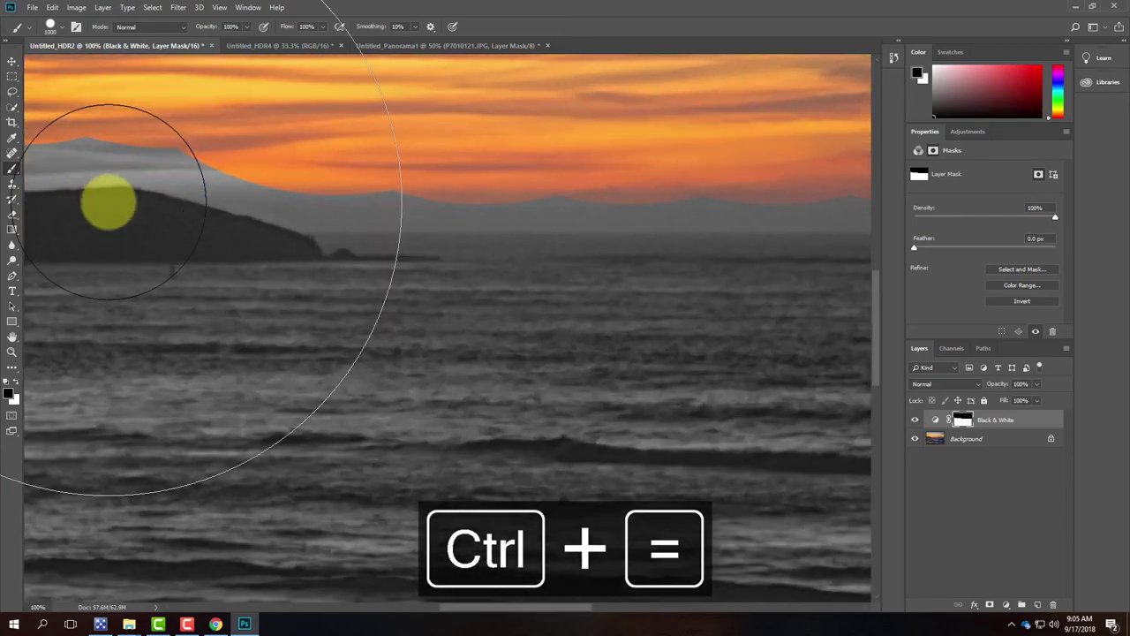
With a smaller brush, paint colour into the sky above the headland down to the ridge
left_click_drag(217, 166, 602, 179)
mouse_move(89, 191)
left_mouse_down()
mouse_move(96, 235)
mouse_move(47, 262)
mouse_move(68, 262)
left_mouse_up()
key("bracketleft")
key("bracketleft")
key("bracketleft")
key("bracketleft")
key("bracketleft")
key("bracketleft")
key("bracketleft")
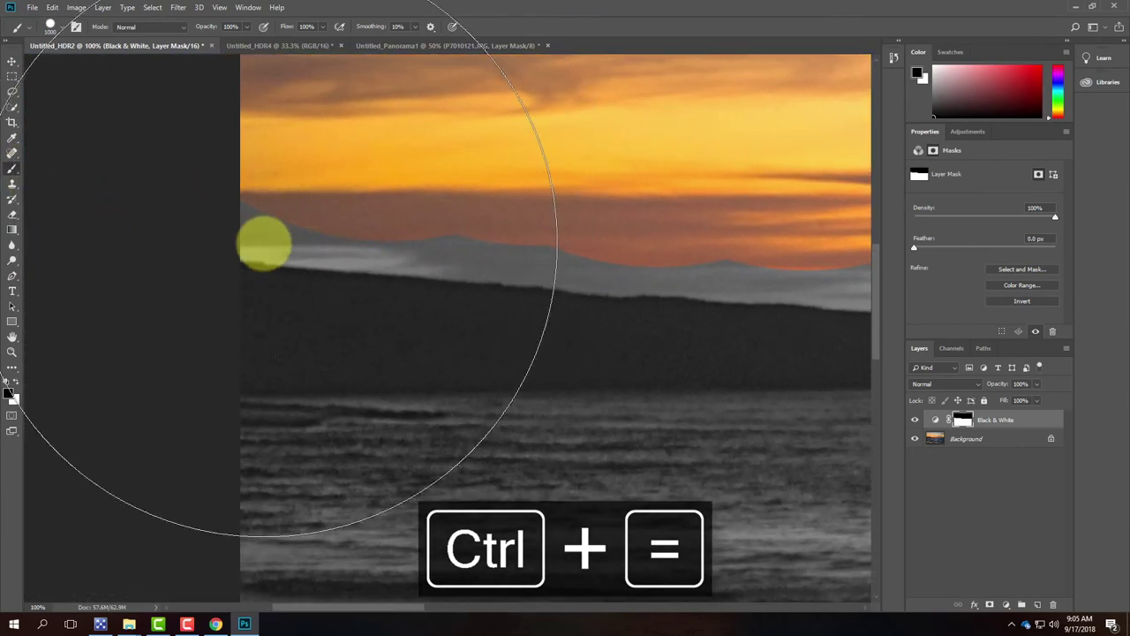
key("bracketleft")
key("bracketleft")
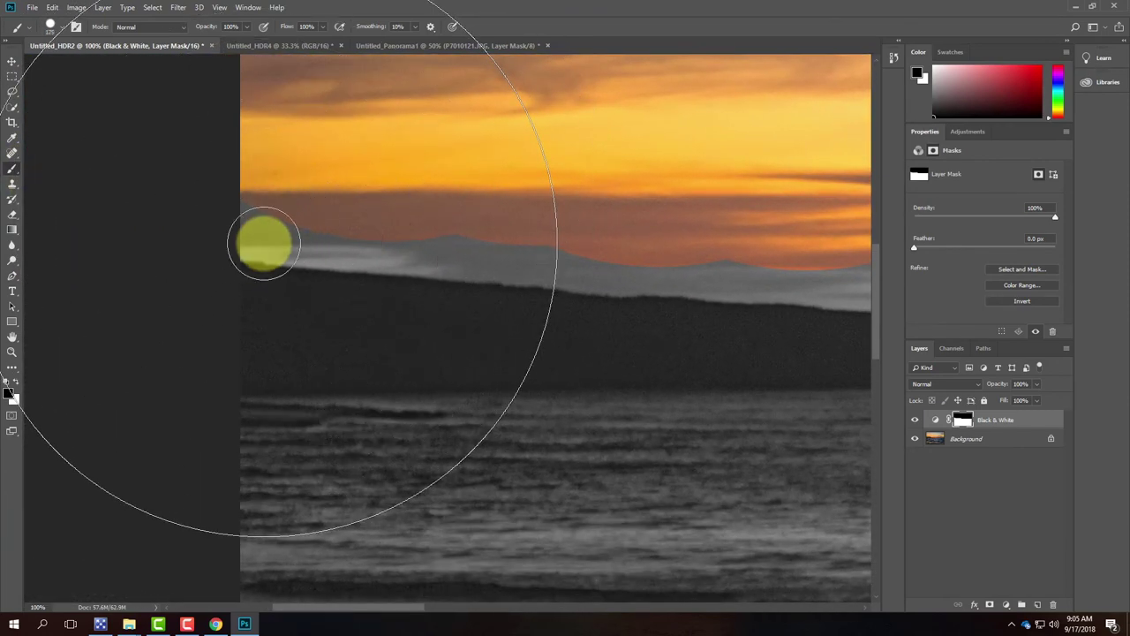
mouse_move(238, 227)
left_mouse_down()
mouse_move(238, 237)
mouse_move(322, 247)
mouse_move(232, 234)
mouse_move(571, 265)
mouse_move(397, 253)
left_mouse_up()
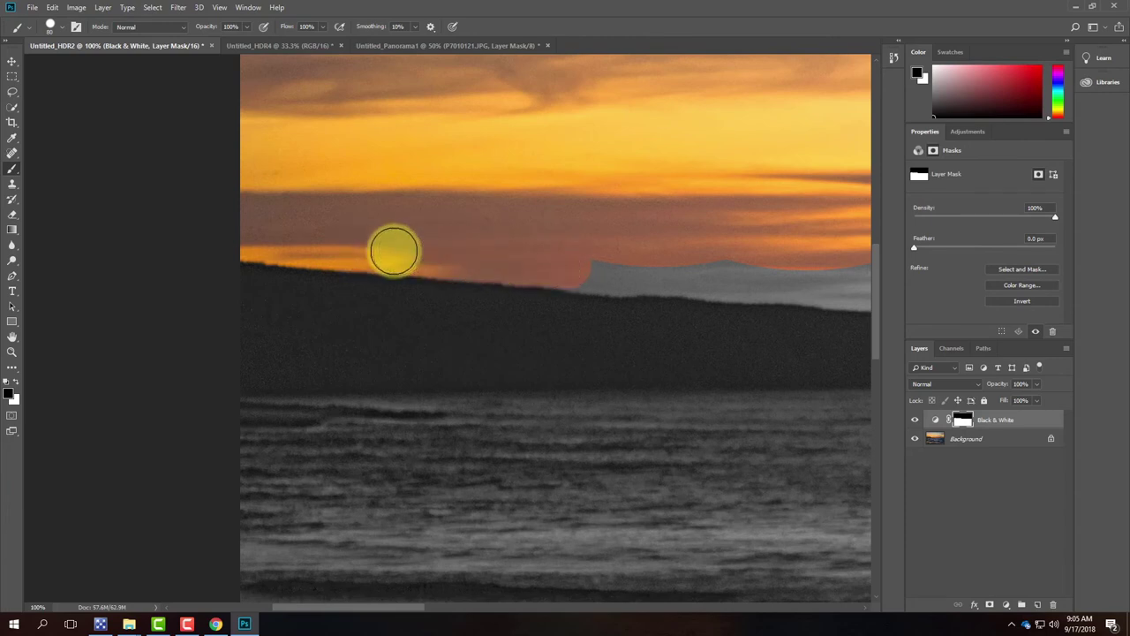
mouse_move(645, 232)
left_mouse_down()
mouse_move(438, 227)
mouse_move(253, 245)
mouse_move(236, 263)
mouse_move(520, 282)
mouse_move(465, 282)
mouse_move(610, 280)
mouse_move(612, 289)
mouse_move(736, 283)
mouse_move(713, 269)
mouse_move(288, 273)
left_mouse_up()
mouse_move(346, 250)
left_mouse_down()
mouse_move(377, 284)
mouse_move(454, 301)
mouse_move(375, 246)
mouse_move(501, 329)
mouse_move(413, 286)
mouse_move(524, 336)
mouse_move(600, 325)
left_mouse_up()
Paint colour along the horizon to the right, then fit the photo on screen
left_click_drag(621, 286, 237, 286)
left_click_drag(191, 325, 357, 327)
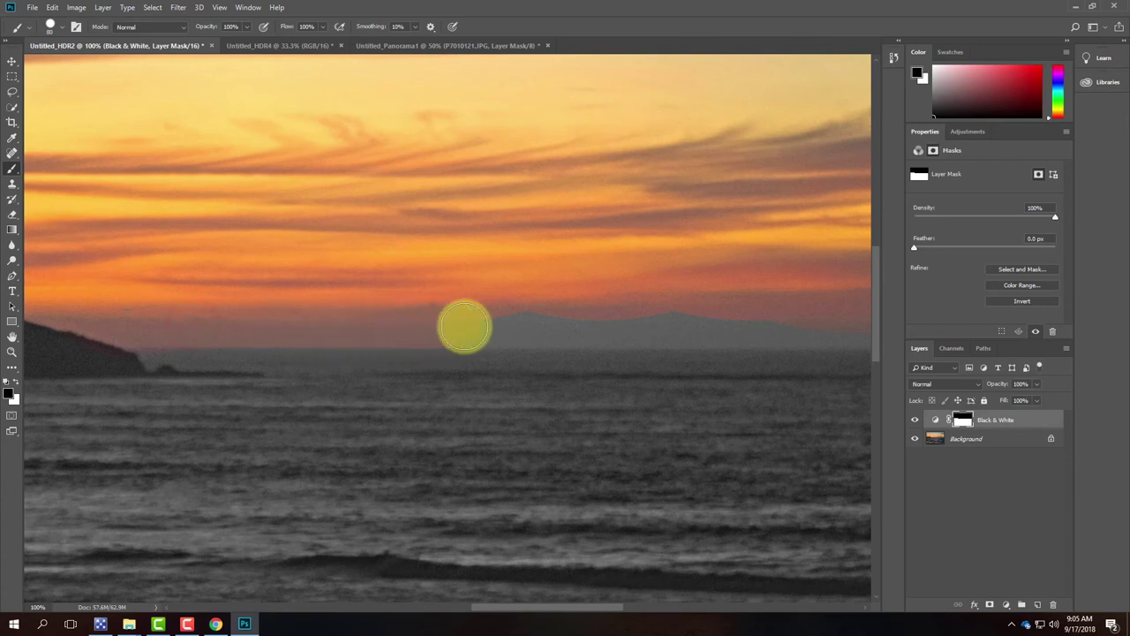
mouse_move(443, 320)
left_mouse_down()
mouse_move(171, 323)
mouse_move(414, 331)
mouse_move(133, 330)
mouse_move(136, 348)
left_mouse_up()
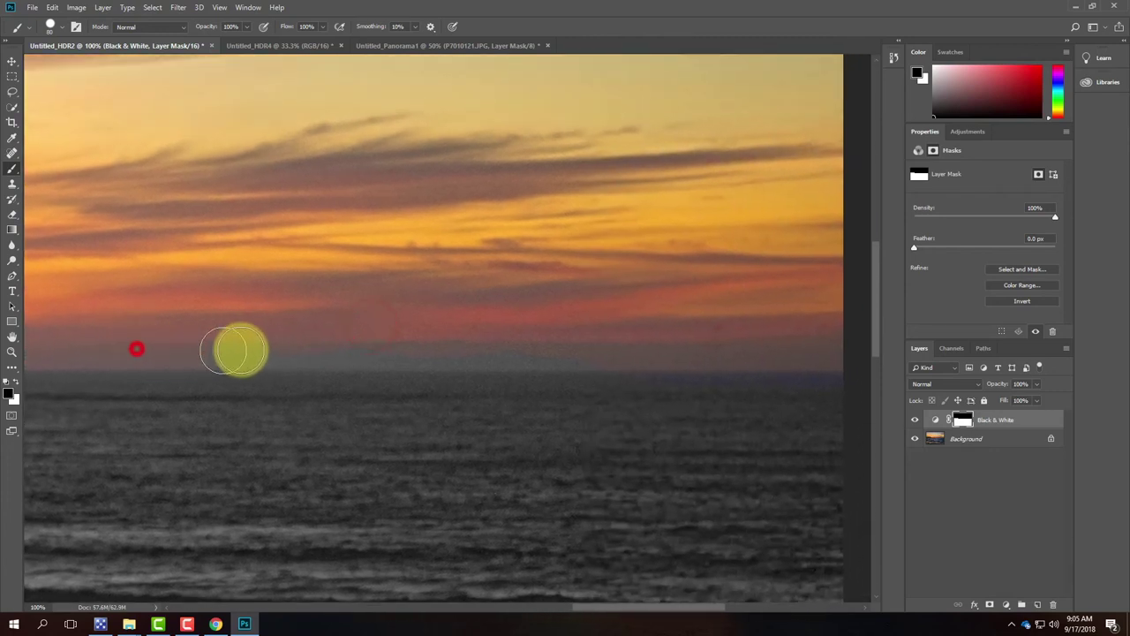
left_click_drag(410, 300, 254, 311)
mouse_move(207, 359)
left_mouse_down()
mouse_move(540, 353)
mouse_move(563, 313)
left_mouse_up()
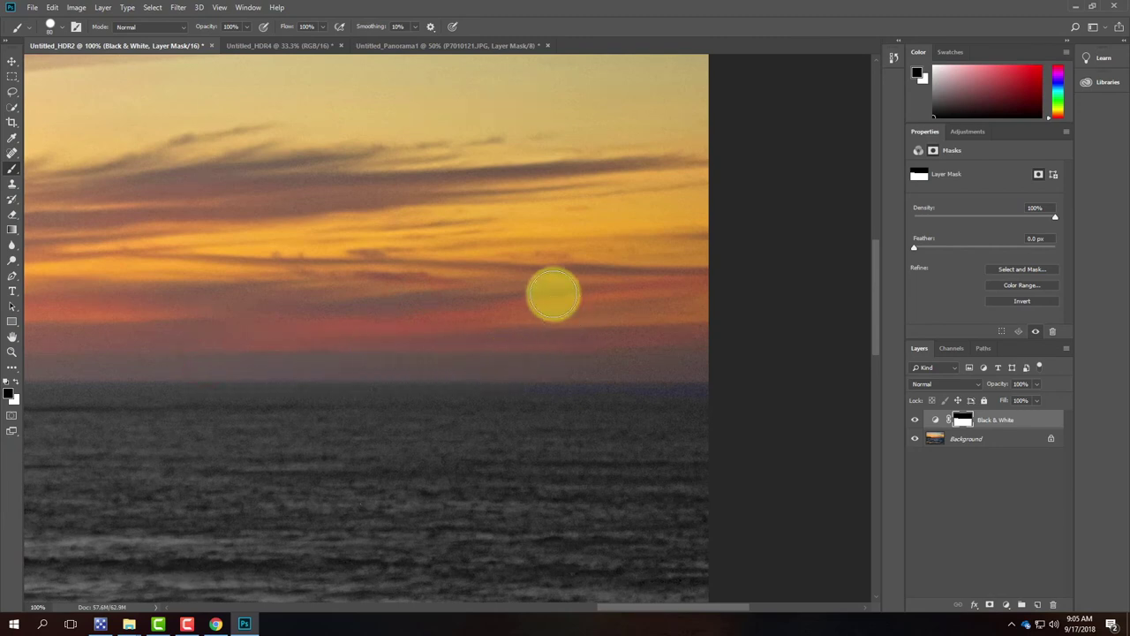
key("ctrl+0")
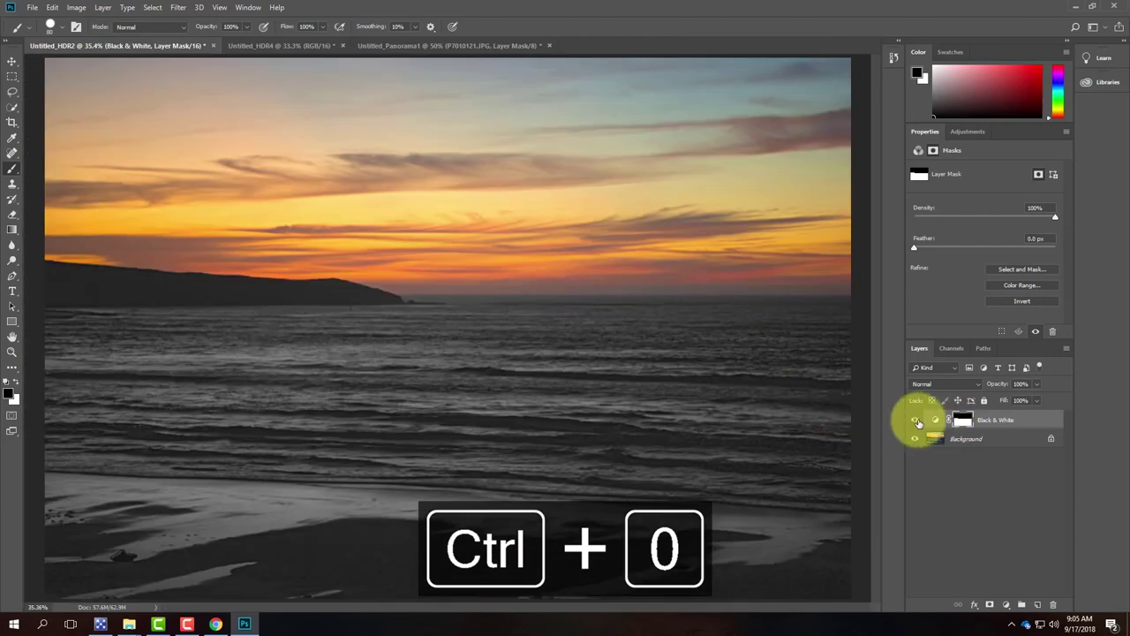
Toggle the Black & White layer to compare, then switch to the Untitled_HDR4 Yosemite document
left_click(914, 422)
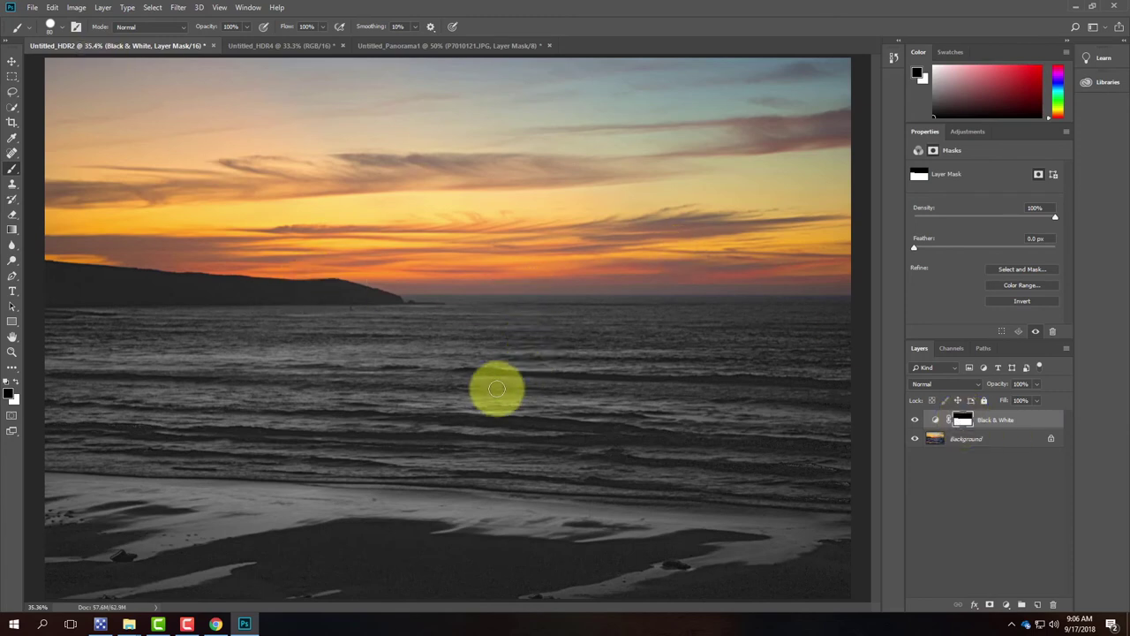
left_click(266, 47)
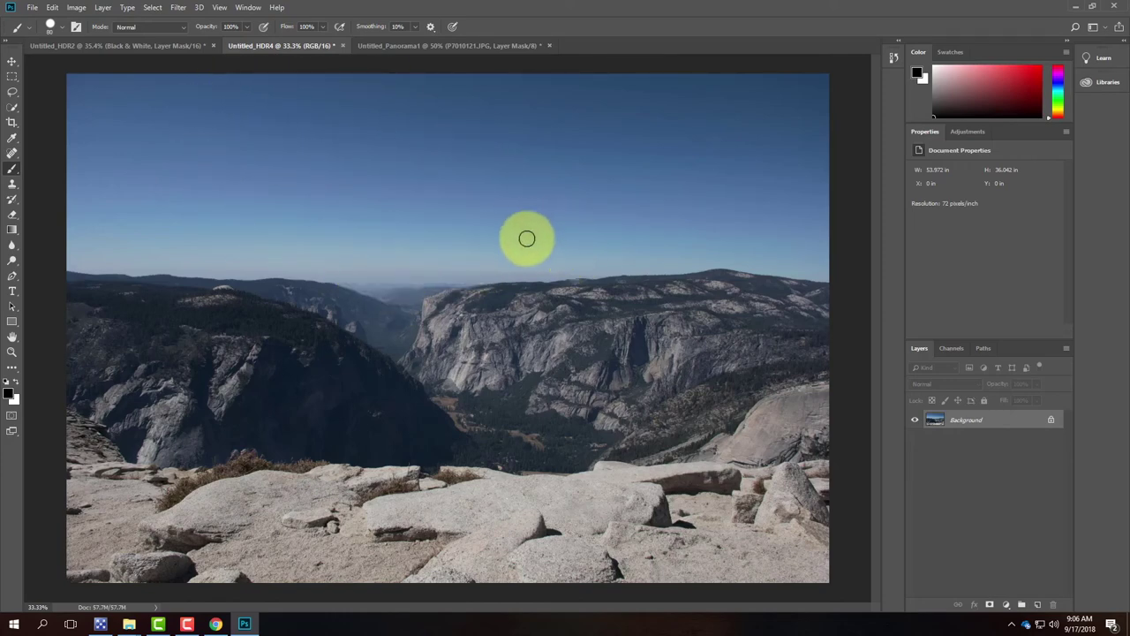
Add a Curves 1 adjustment layer and pull the RGB curve down to darken the scene
left_click(82, 9)
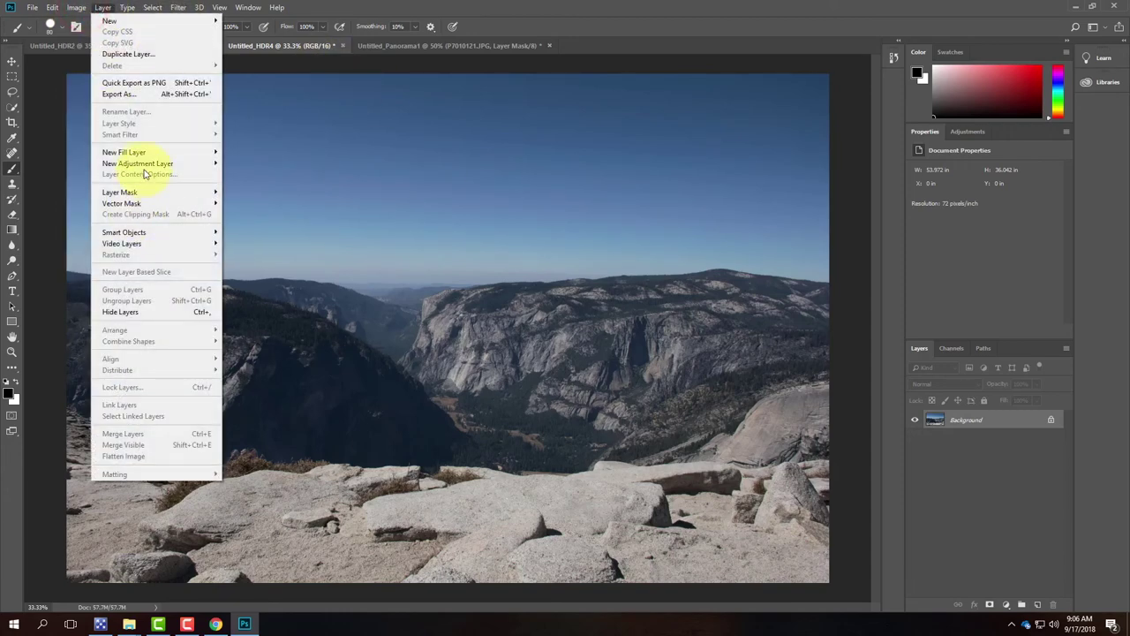
mouse_move(148, 164)
left_click(252, 186)
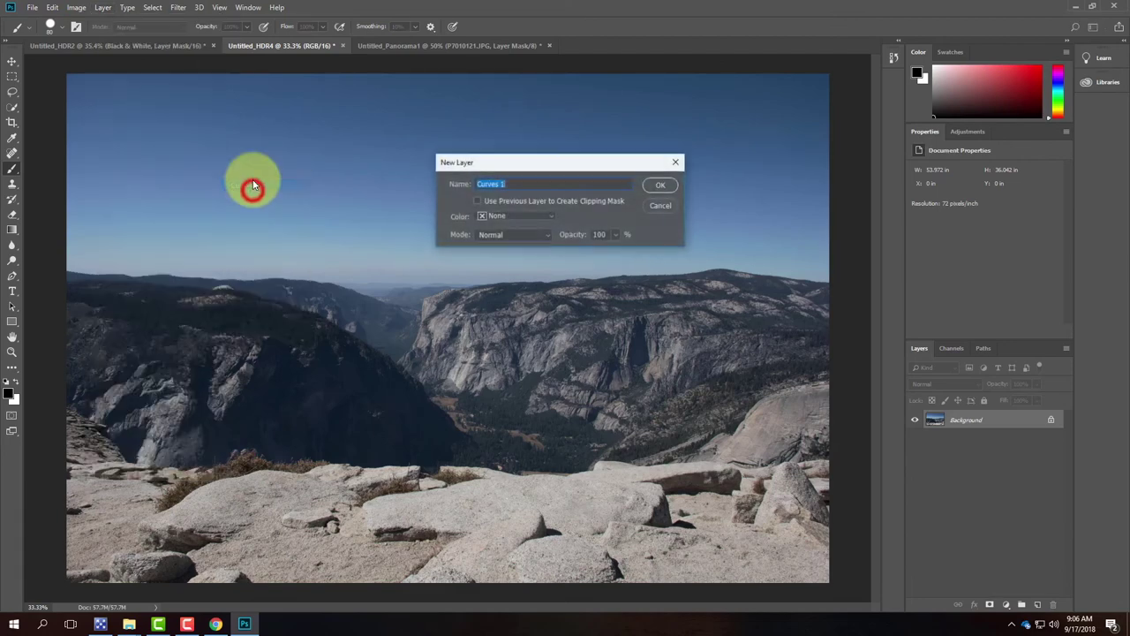
left_click(663, 186)
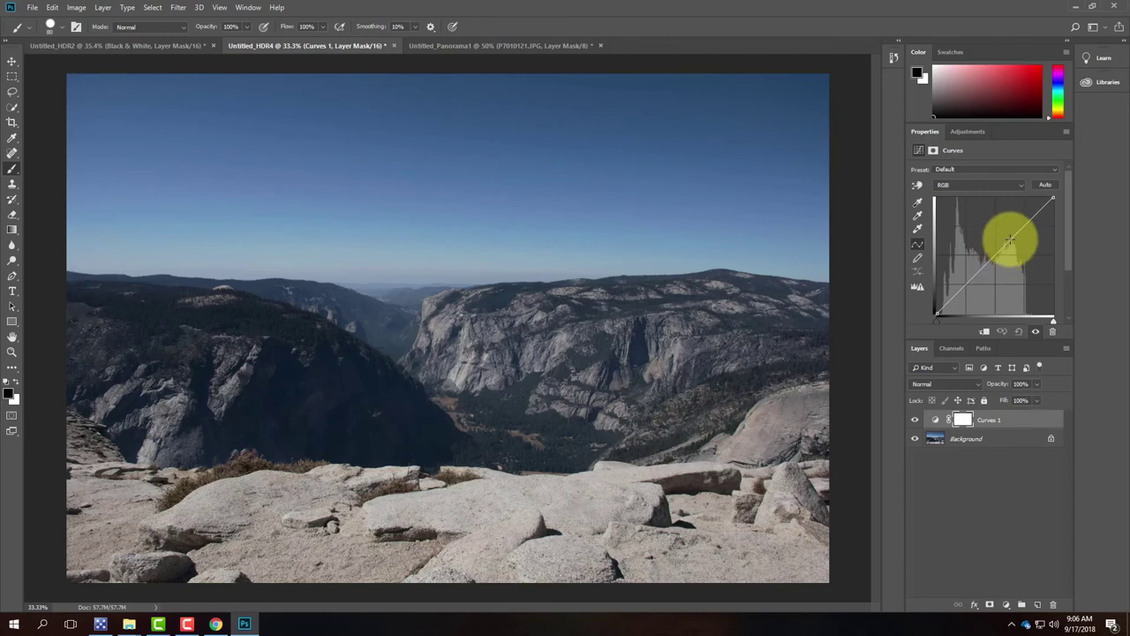
left_click_drag(1021, 228, 1031, 234)
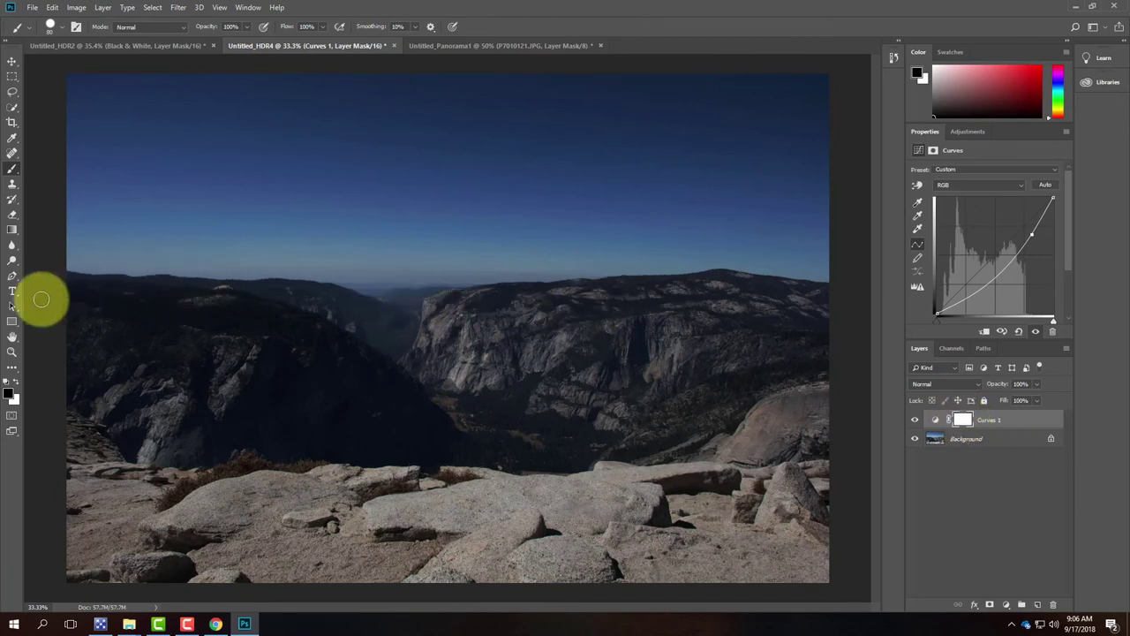
Paint black on the Curves 1 mask over the cliffs, valley and foreground rocks
left_click(962, 419)
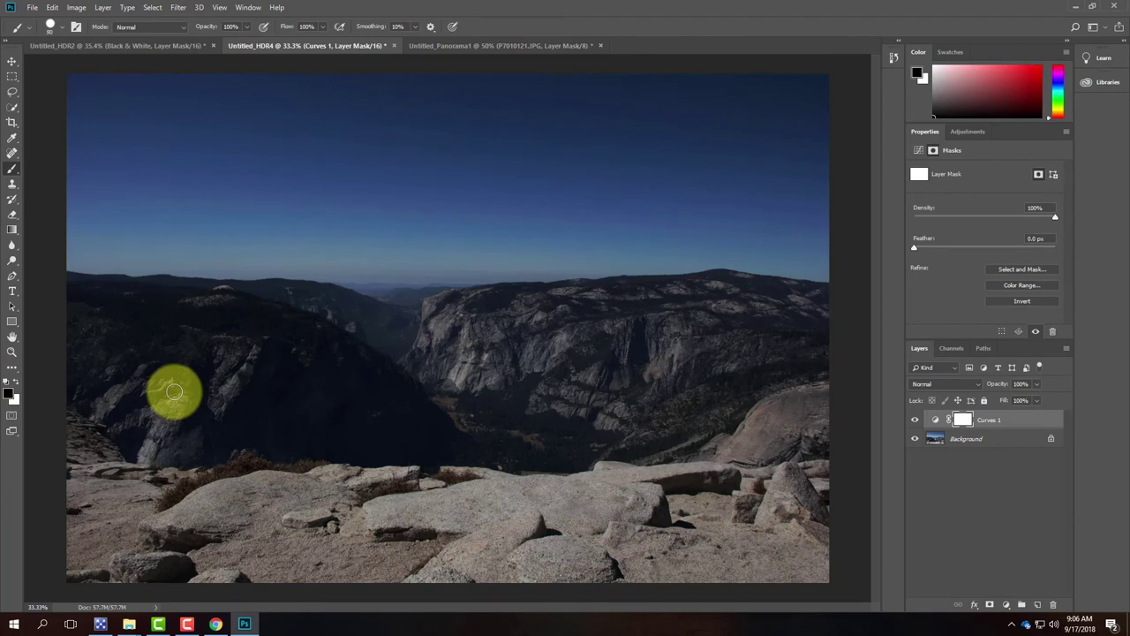
mouse_move(174, 392)
left_mouse_down()
mouse_move(211, 351)
mouse_move(84, 354)
mouse_move(187, 362)
mouse_move(84, 352)
mouse_move(423, 433)
mouse_move(12, 454)
mouse_move(467, 474)
mouse_move(156, 507)
mouse_move(160, 557)
mouse_move(804, 528)
mouse_move(620, 477)
mouse_move(861, 439)
left_mouse_up()
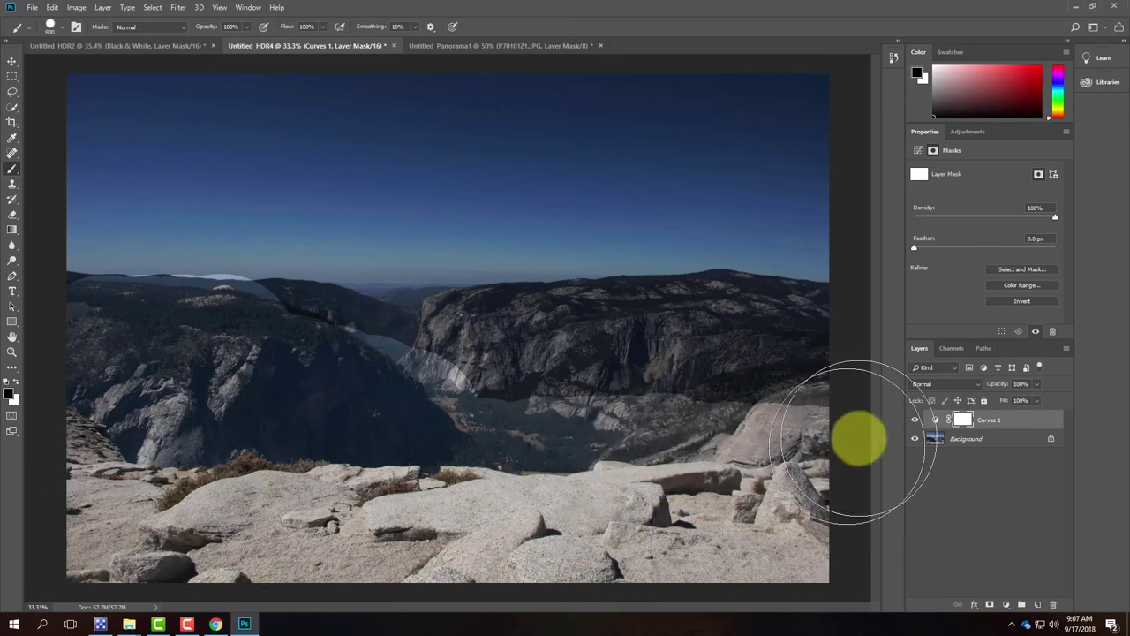
mouse_move(599, 384)
left_mouse_down()
mouse_move(461, 383)
mouse_move(785, 362)
mouse_move(315, 373)
mouse_move(222, 358)
mouse_move(304, 360)
mouse_move(190, 351)
left_mouse_up()
mouse_move(47, 358)
left_mouse_down()
mouse_move(472, 386)
mouse_move(535, 374)
left_mouse_up()
mouse_move(535, 373)
left_mouse_down()
mouse_move(756, 347)
mouse_move(801, 355)
mouse_move(500, 353)
mouse_move(433, 429)
mouse_move(418, 353)
mouse_move(391, 362)
mouse_move(270, 351)
mouse_move(321, 354)
mouse_move(403, 446)
mouse_move(391, 361)
mouse_move(630, 358)
mouse_move(724, 341)
mouse_move(623, 351)
mouse_move(618, 374)
mouse_move(85, 359)
mouse_move(217, 355)
left_mouse_up()
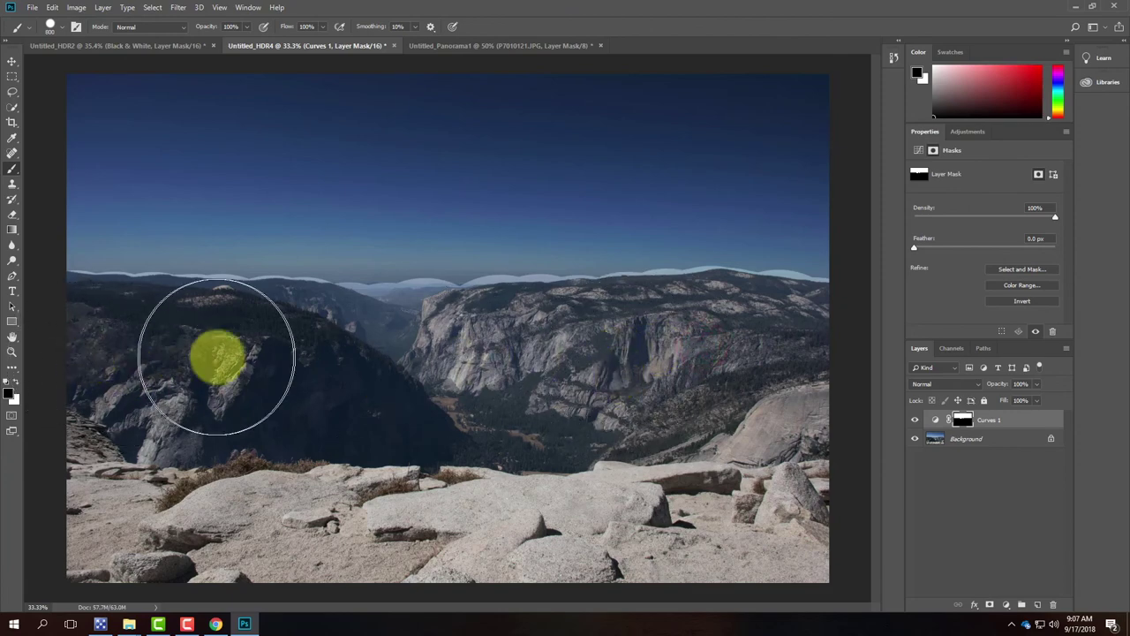
left_click_drag(217, 355, 206, 246)
Zoom in, shrink the brush and paint the darkening back along the left ridge
key("ctrl+equal")
key("ctrl+equal")
key("ctrl+equal")
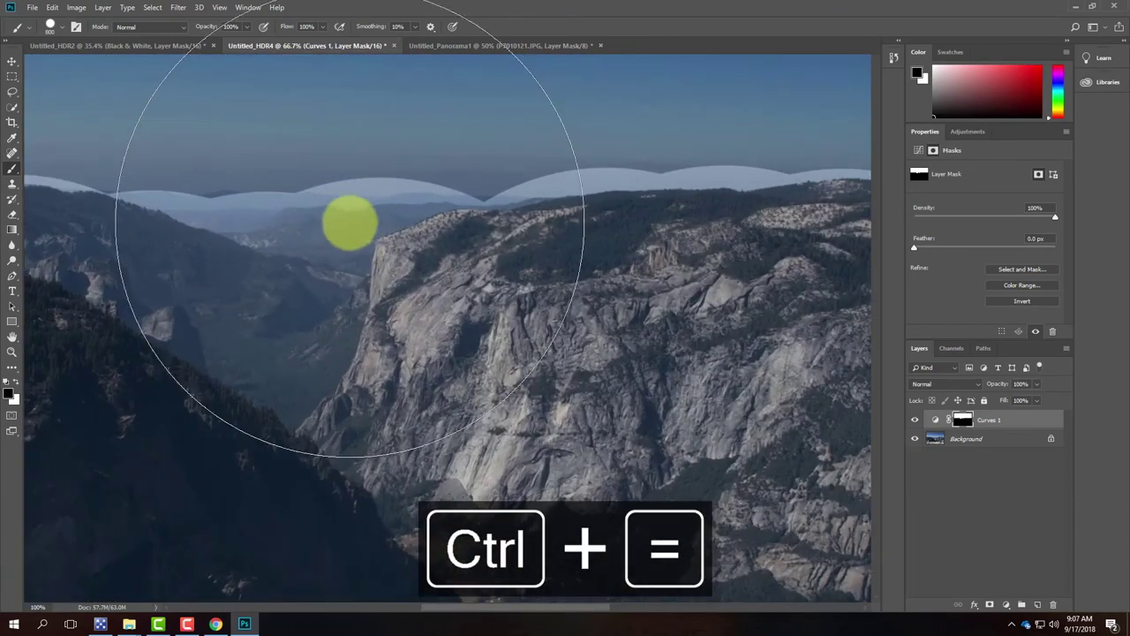
mouse_move(246, 306)
left_mouse_down()
mouse_move(295, 288)
mouse_move(361, 371)
mouse_move(375, 306)
left_mouse_up()
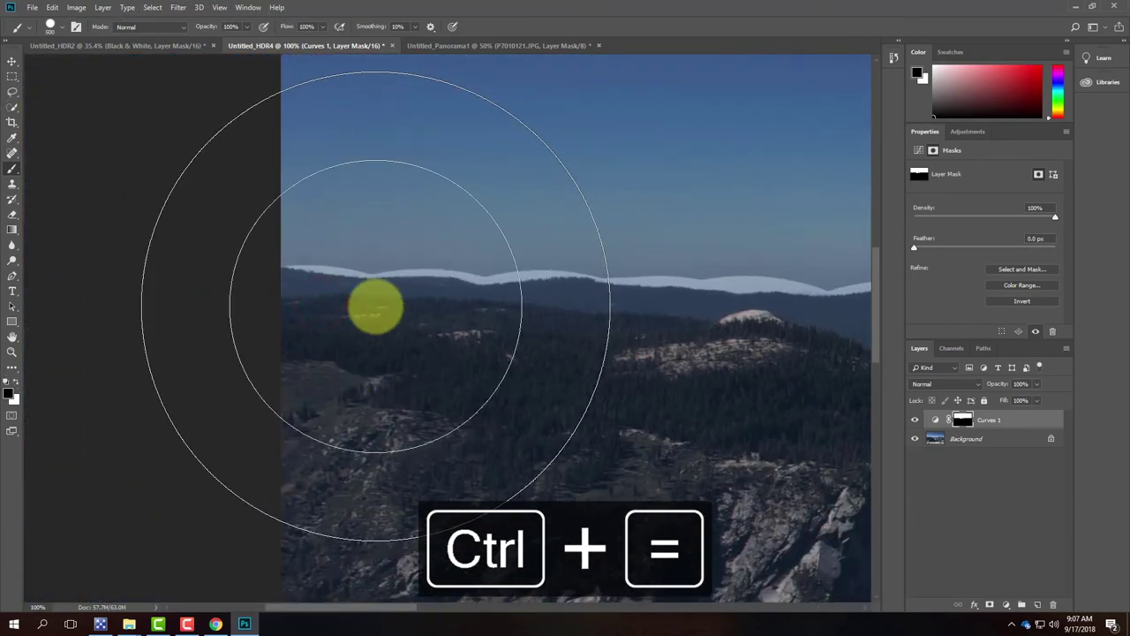
key("bracketleft")
key("bracketleft")
key("bracketleft")
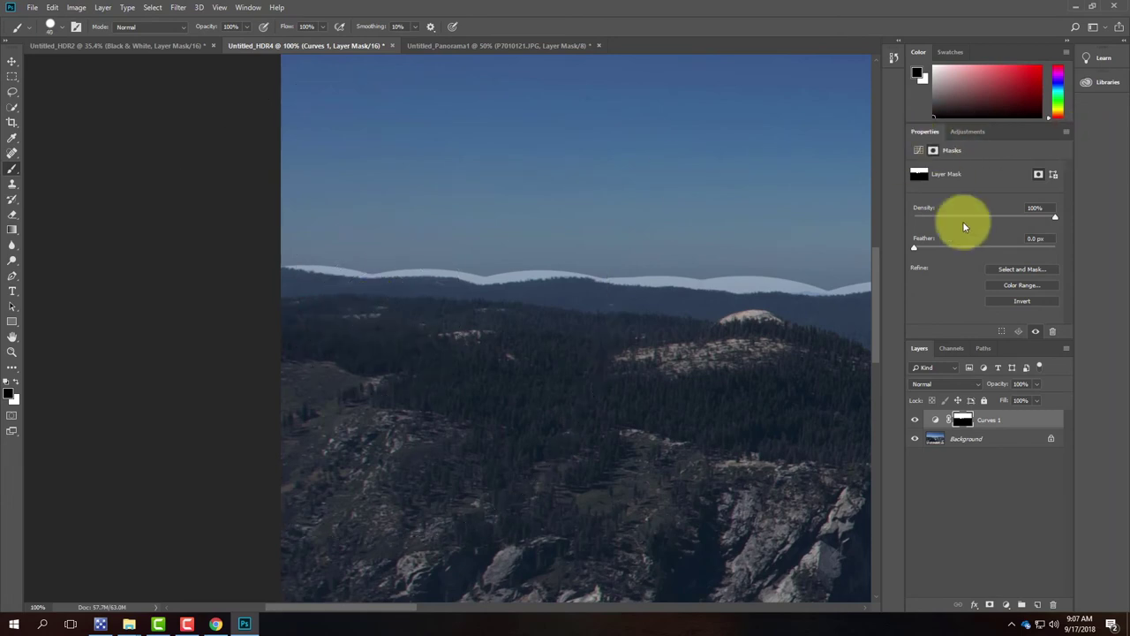
left_click(16, 383)
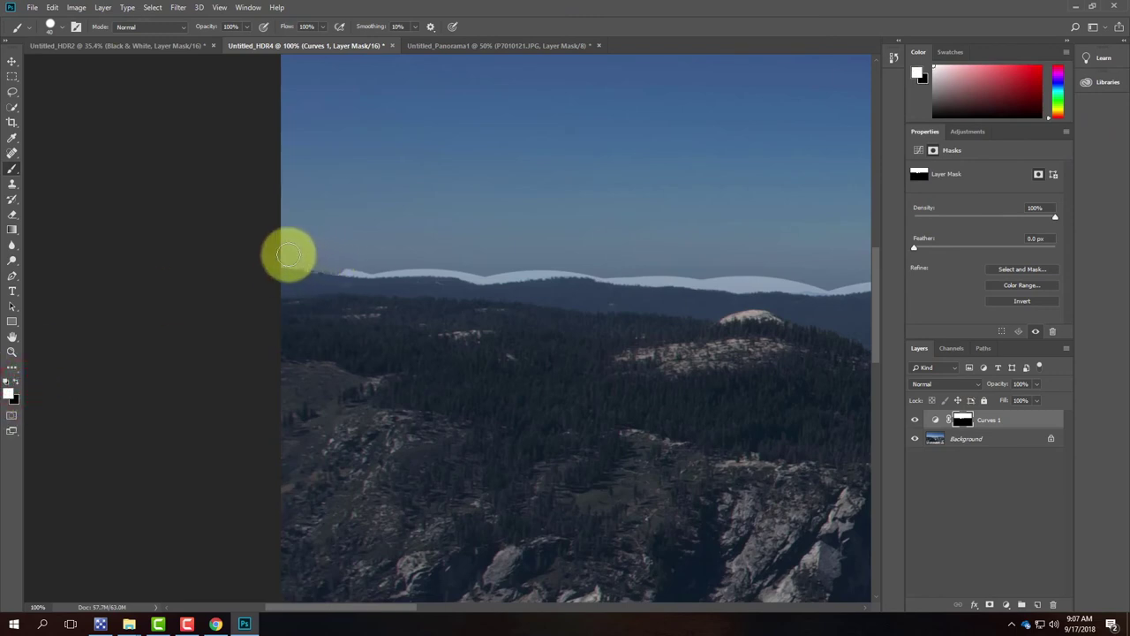
left_click_drag(375, 267, 424, 265)
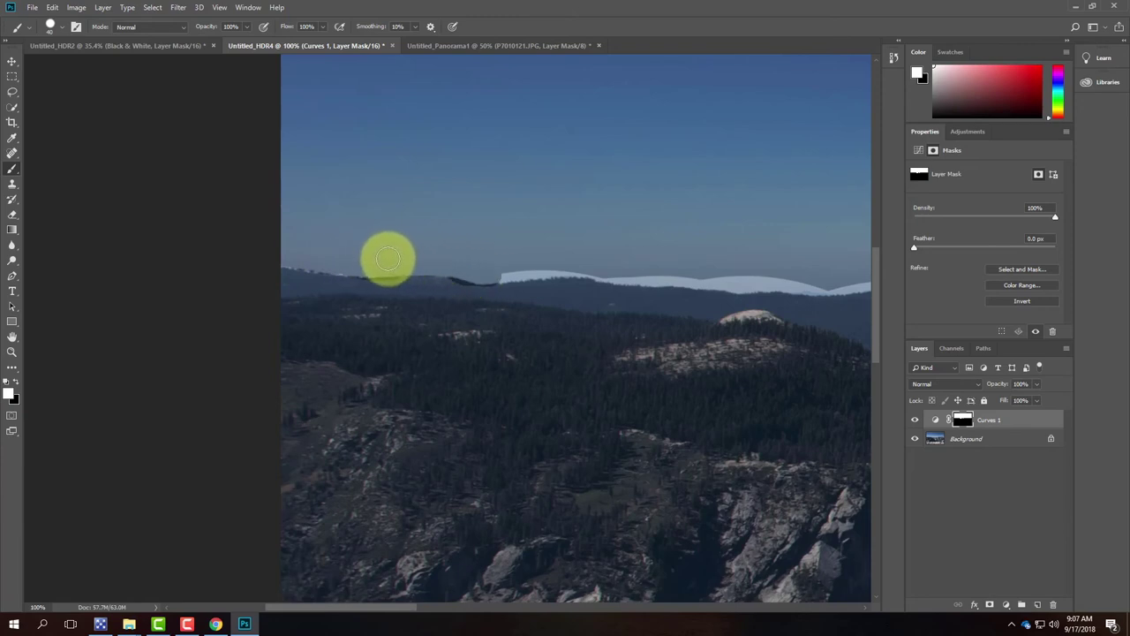
left_click_drag(383, 252, 336, 259)
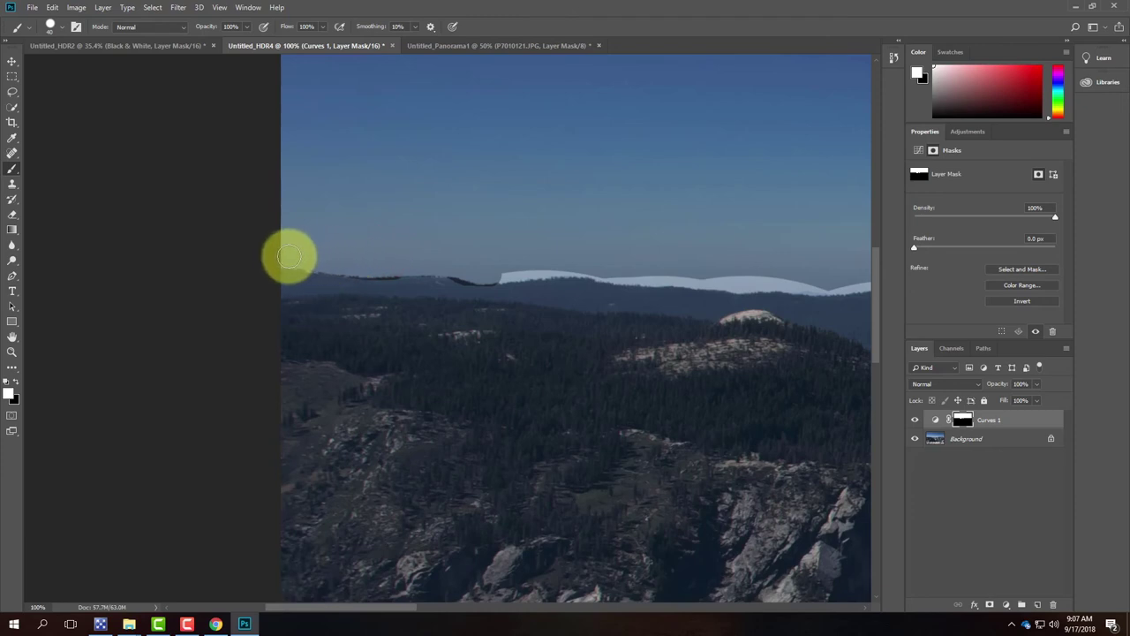
left_click(14, 380)
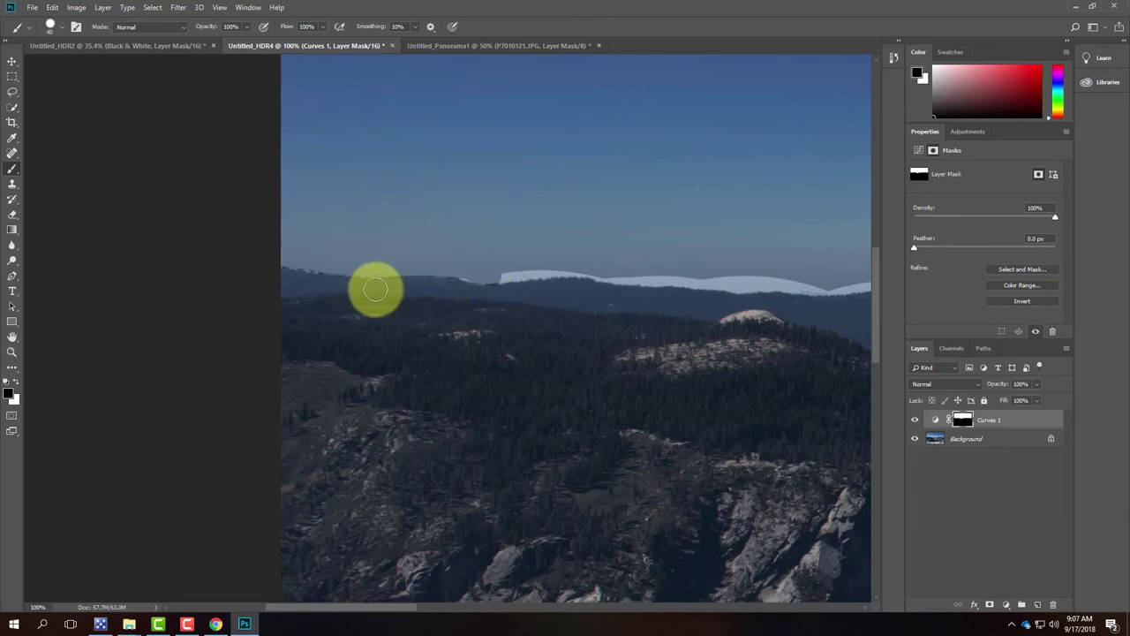
Paint white along the middle ridge to remove the light halo
mouse_move(539, 229)
left_mouse_down()
mouse_move(297, 286)
mouse_move(209, 348)
left_mouse_up()
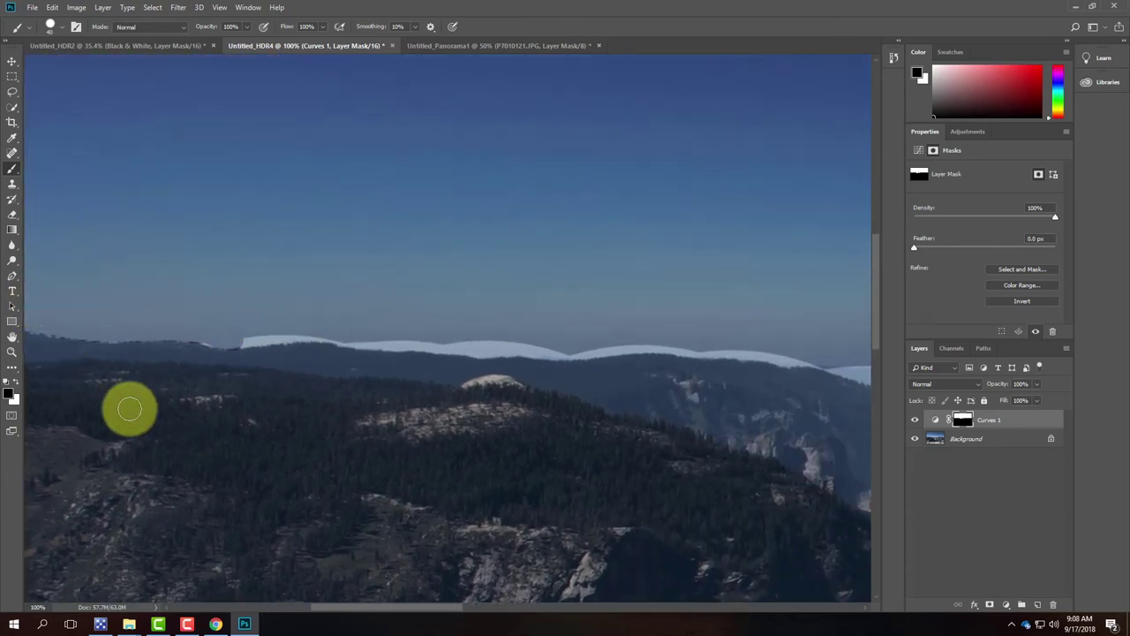
left_click(16, 380)
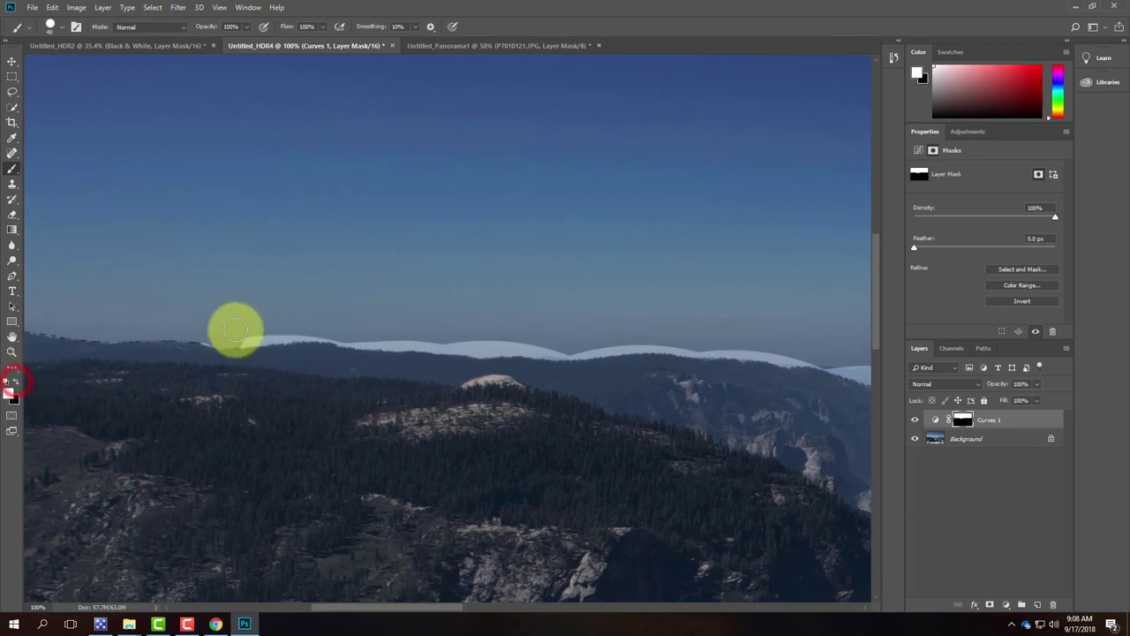
left_click_drag(289, 336, 421, 336)
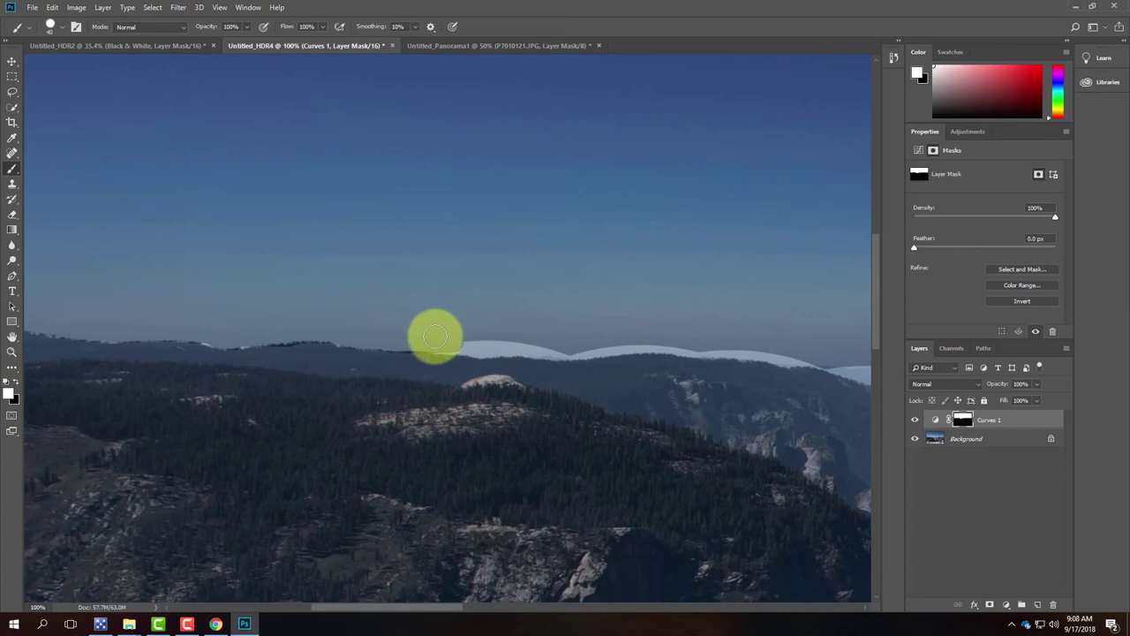
mouse_move(481, 343)
left_mouse_down()
mouse_move(513, 343)
mouse_move(446, 342)
mouse_move(722, 346)
mouse_move(514, 348)
left_mouse_up()
left_click(767, 334)
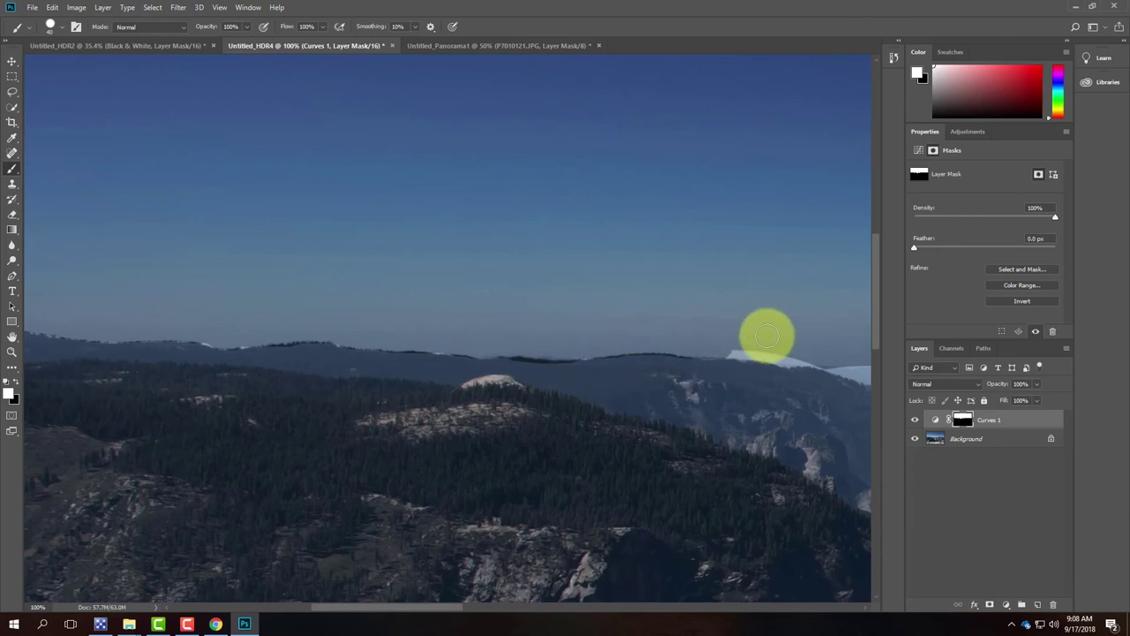
left_click_drag(767, 334, 719, 330)
left_click(543, 354)
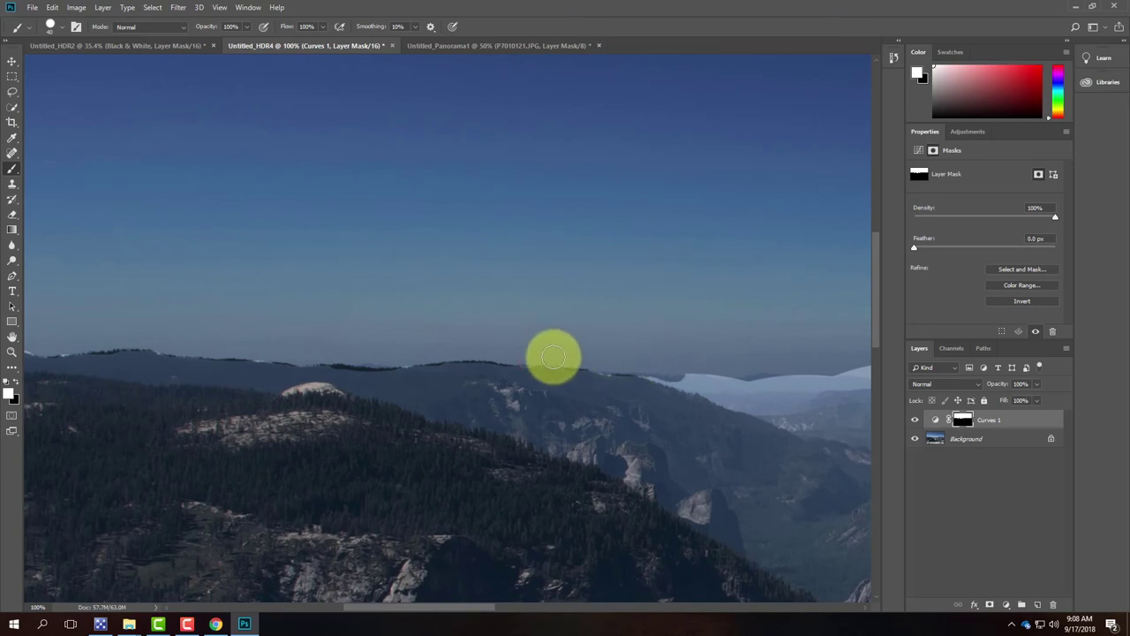
left_click(19, 382)
Paint the Curves 1 mask along the ridge near the dome, removing the light-blue horizon band
mouse_move(318, 383)
left_mouse_down()
mouse_move(371, 382)
mouse_move(327, 378)
left_mouse_up()
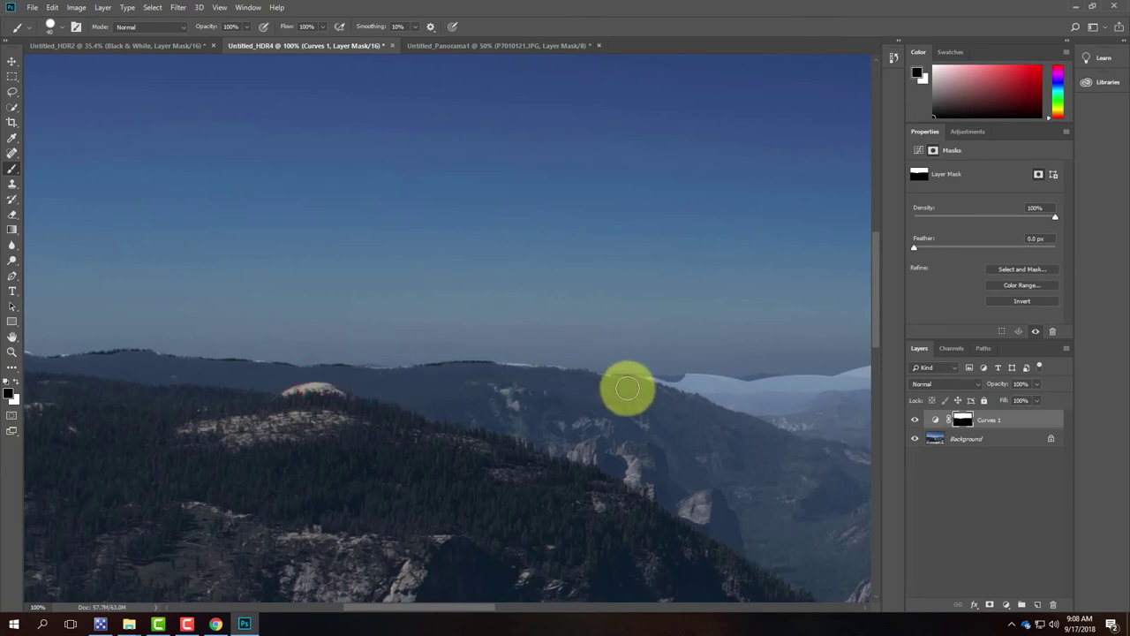
left_click_drag(623, 390, 273, 391)
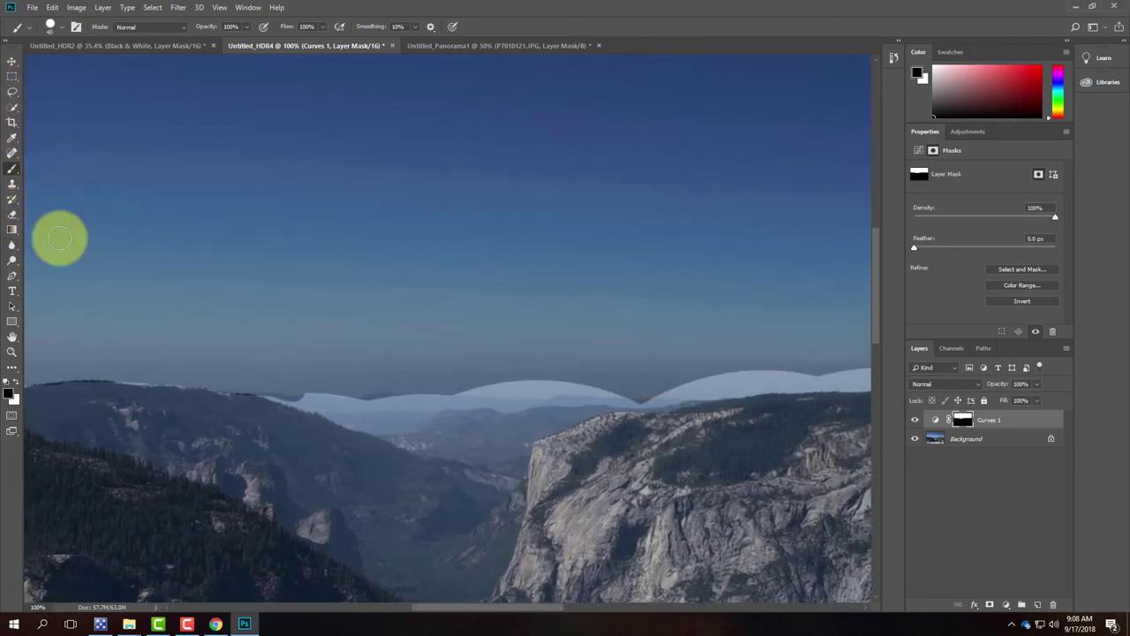
left_click(15, 381)
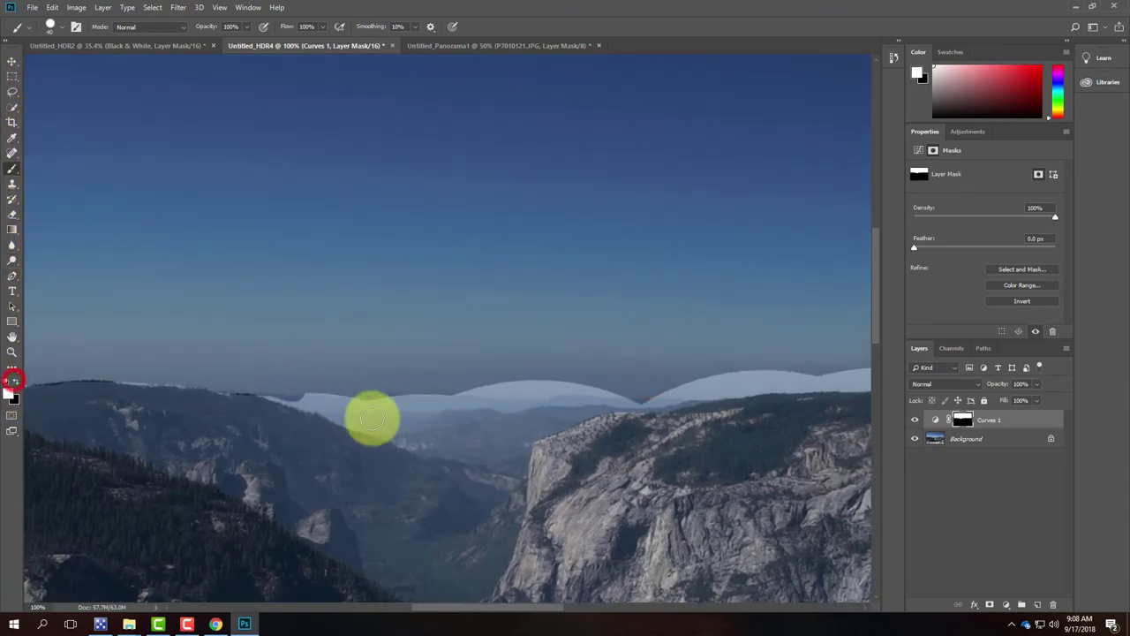
mouse_move(283, 387)
left_mouse_down()
mouse_move(335, 417)
mouse_move(387, 428)
mouse_move(477, 428)
mouse_move(688, 398)
mouse_move(726, 379)
mouse_move(343, 394)
mouse_move(542, 407)
mouse_move(446, 408)
mouse_move(390, 423)
mouse_move(431, 448)
mouse_move(517, 469)
mouse_move(530, 435)
mouse_move(551, 421)
mouse_move(490, 445)
mouse_move(507, 441)
mouse_move(424, 431)
mouse_move(264, 384)
mouse_move(331, 397)
left_mouse_up()
mouse_move(609, 383)
left_mouse_down()
mouse_move(331, 426)
mouse_move(220, 472)
mouse_move(232, 424)
left_mouse_up()
mouse_move(129, 434)
left_mouse_down()
mouse_move(194, 440)
mouse_move(184, 448)
mouse_move(206, 458)
mouse_move(486, 432)
mouse_move(361, 429)
mouse_move(531, 436)
mouse_move(579, 420)
mouse_move(508, 422)
mouse_move(536, 439)
mouse_move(712, 424)
mouse_move(603, 425)
mouse_move(446, 366)
left_mouse_up()
mouse_move(326, 454)
left_mouse_down()
mouse_move(598, 450)
mouse_move(671, 433)
mouse_move(709, 442)
mouse_move(724, 428)
left_mouse_up()
mouse_move(652, 413)
left_mouse_down()
mouse_move(216, 409)
mouse_move(345, 449)
mouse_move(539, 477)
mouse_move(245, 436)
mouse_move(444, 462)
left_mouse_up()
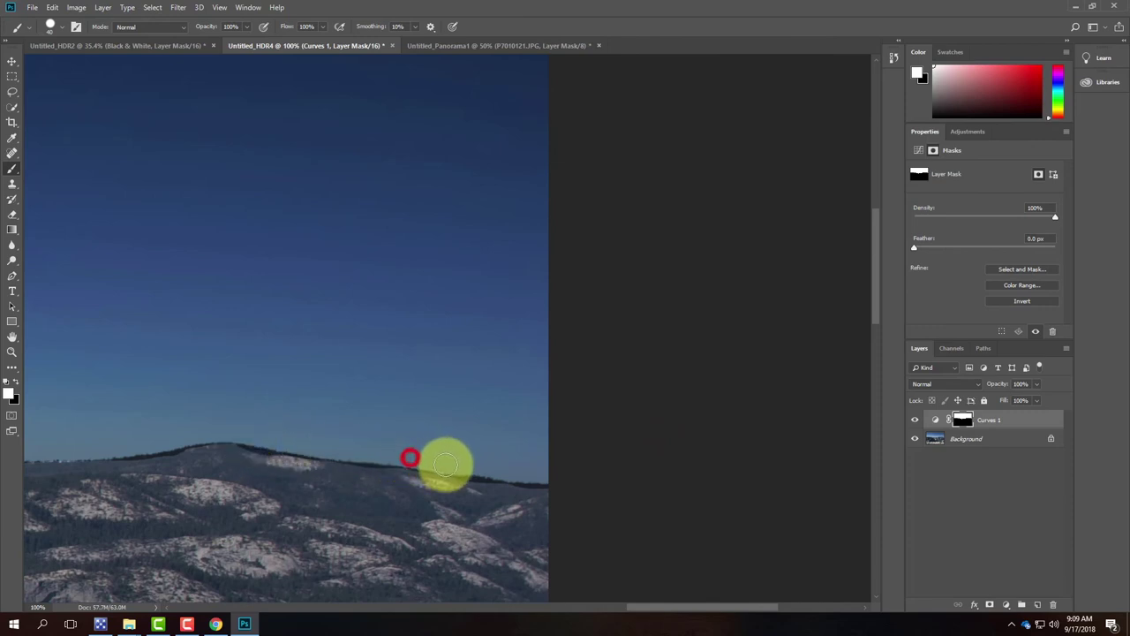
Touch up the mask along the left horizon, then fit the image on screen
left_click(9, 381)
left_click_drag(238, 457, 537, 495)
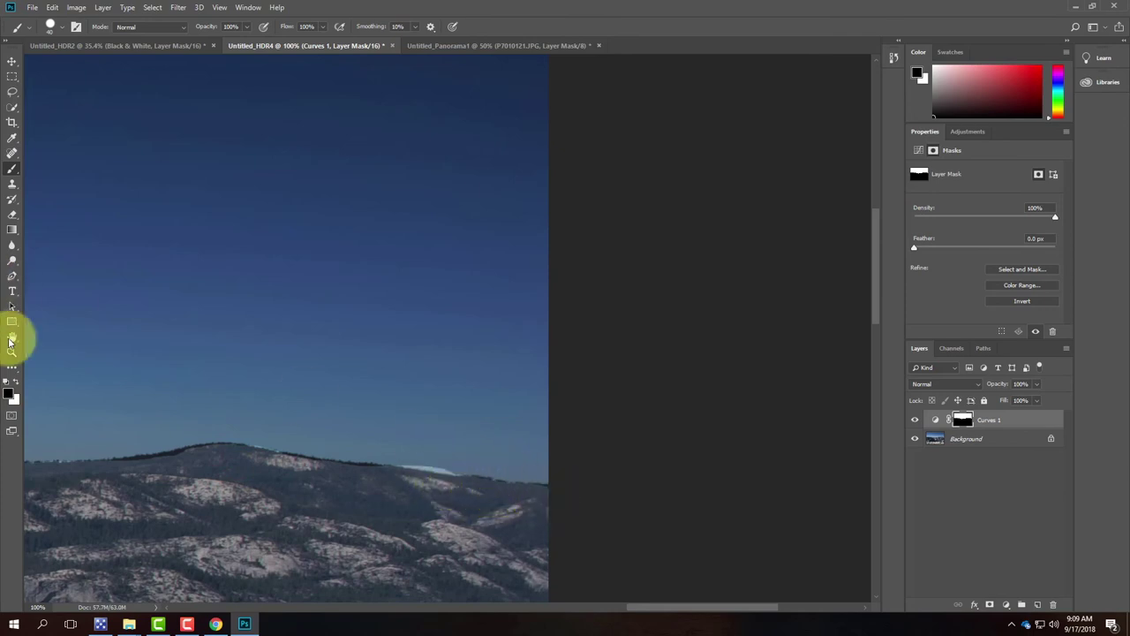
left_click(16, 381)
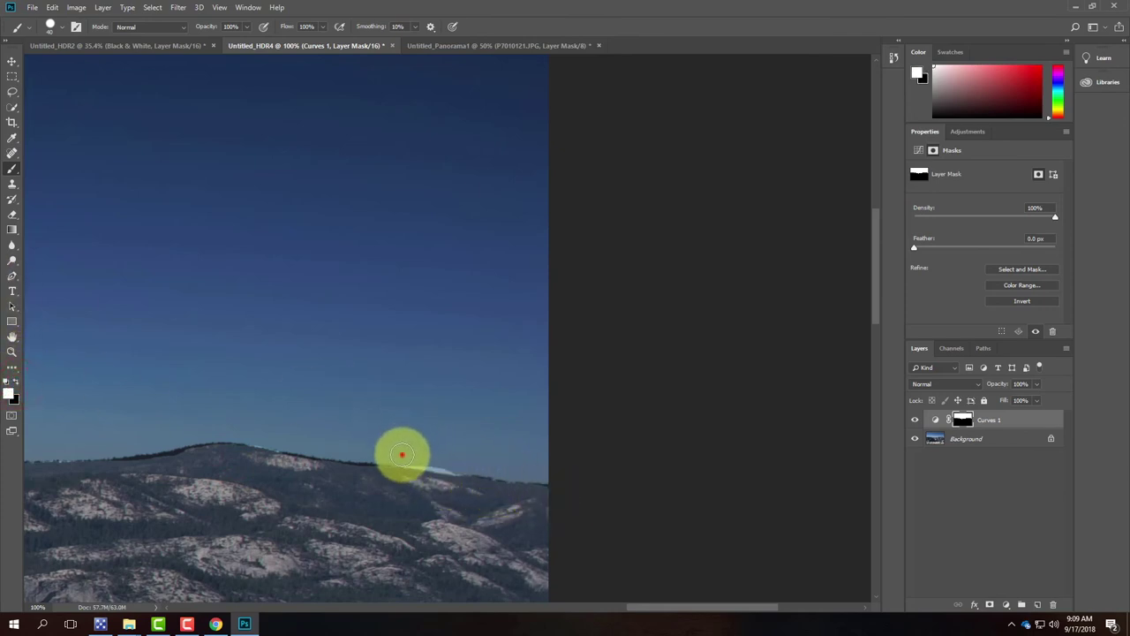
left_click(16, 381)
left_click(172, 459)
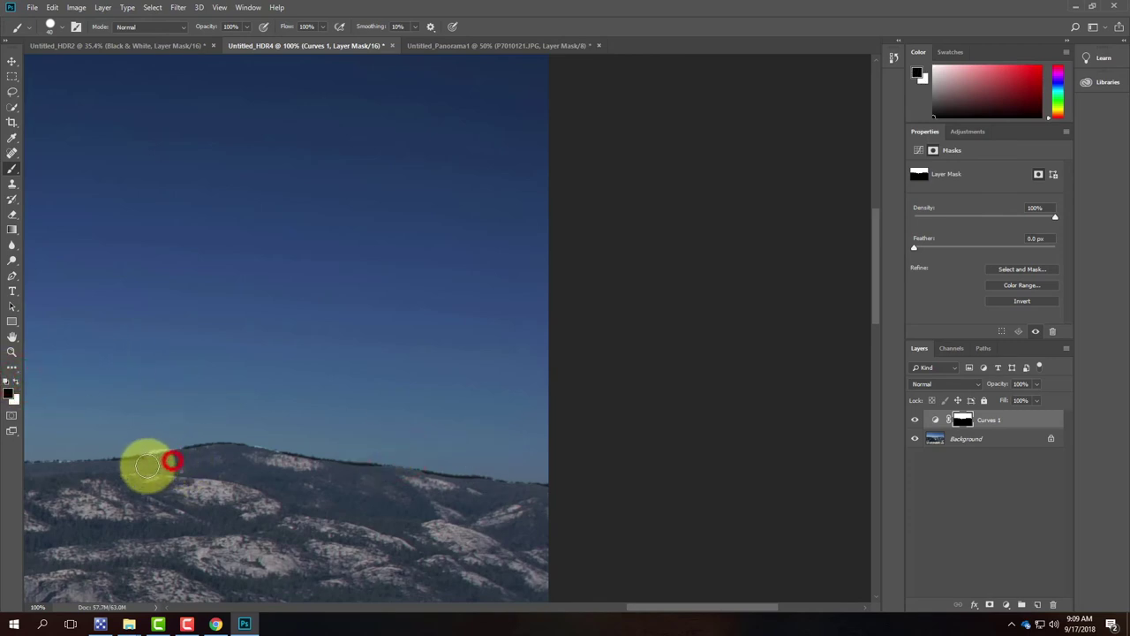
left_click(14, 383)
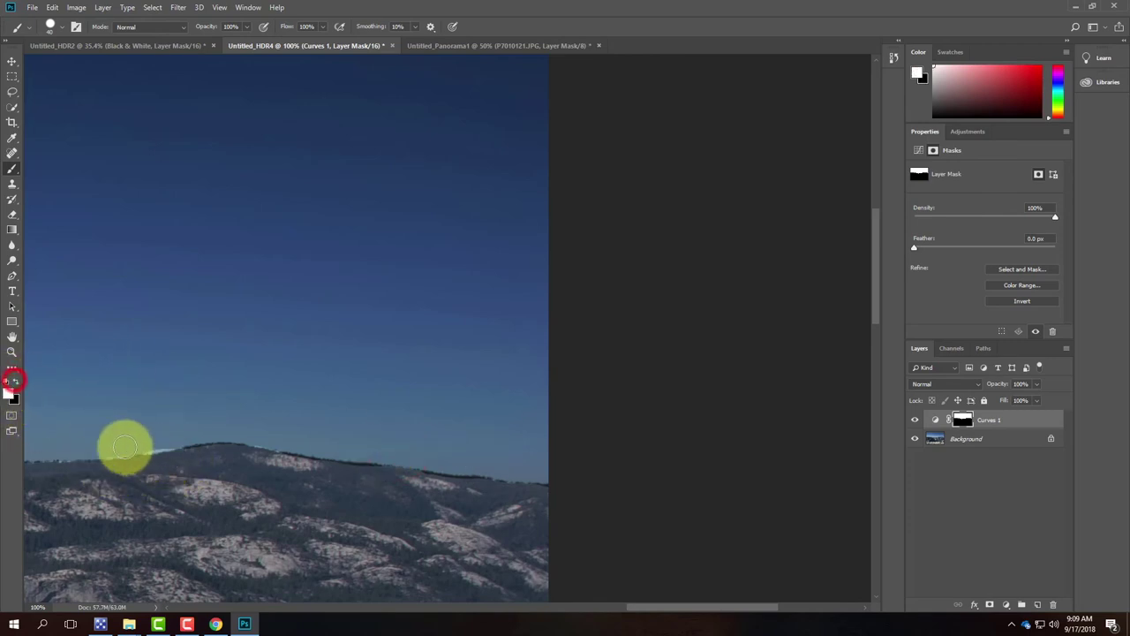
left_click(101, 448)
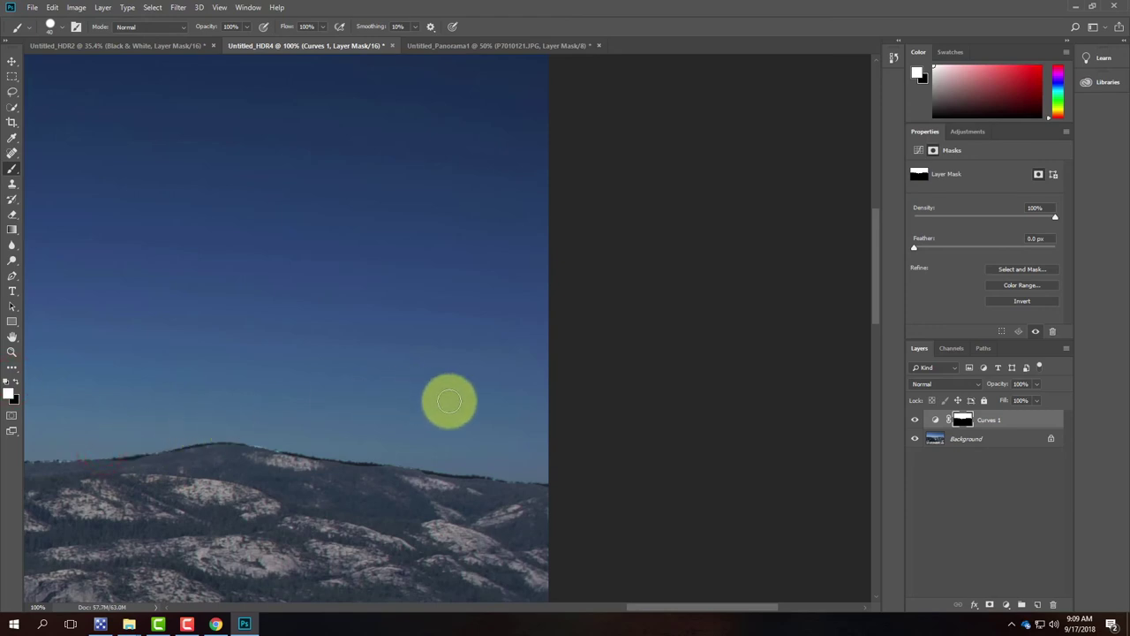
key("ctrl+0")
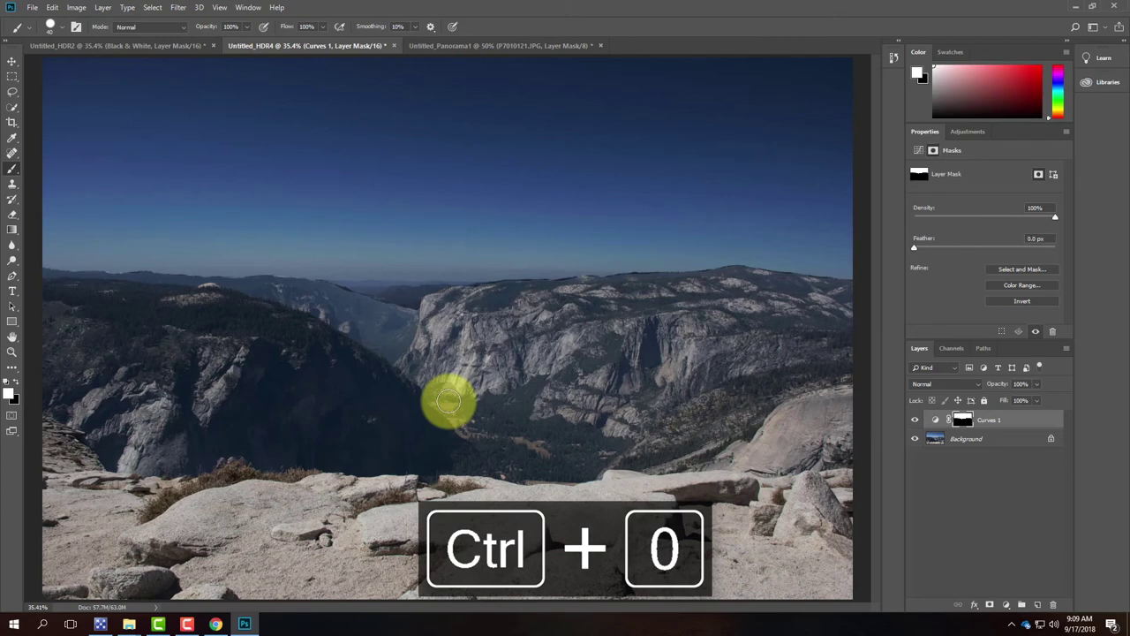
Toggle Curves 1 on and off repeatedly to compare the darkened sky with the original
left_click(915, 420)
left_click(915, 419)
left_click(914, 419)
left_click(915, 420)
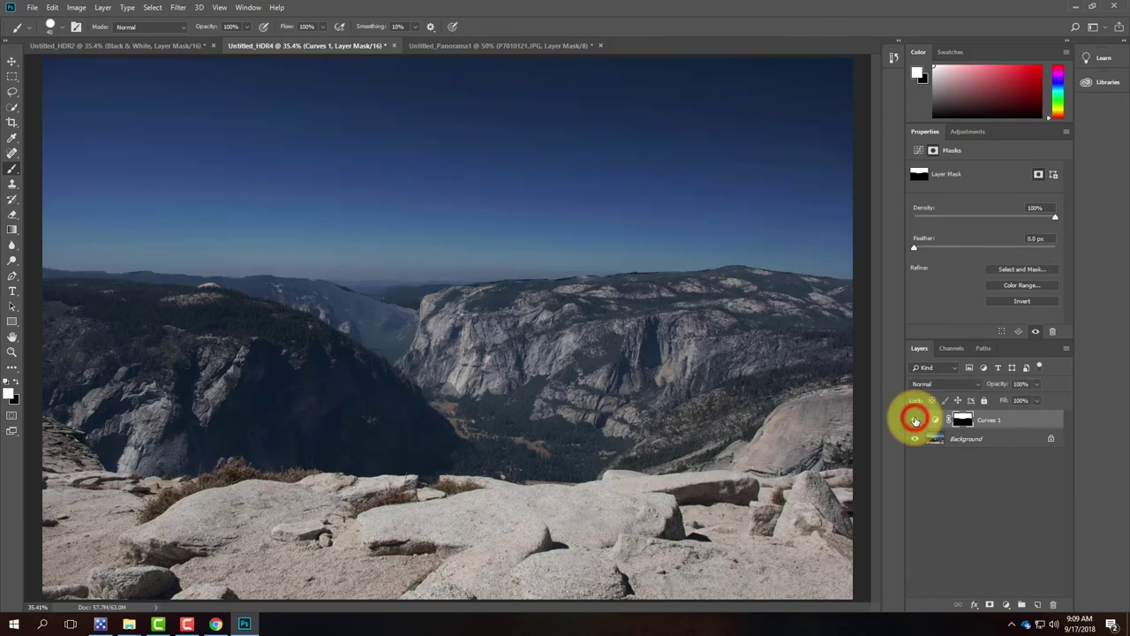
left_click(915, 419)
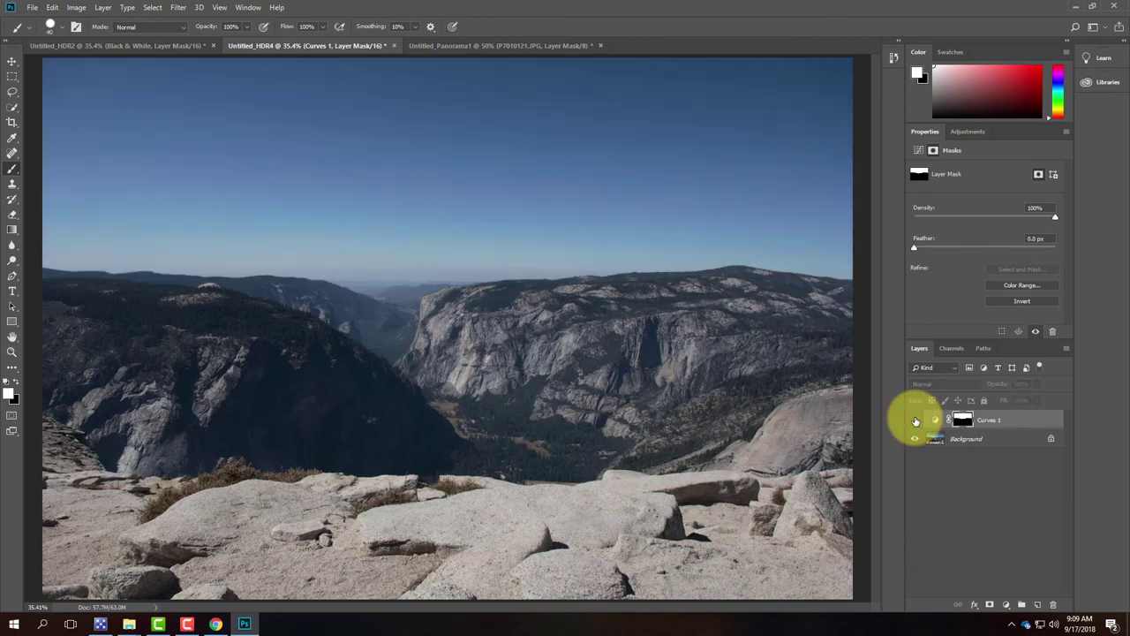
left_click(915, 420)
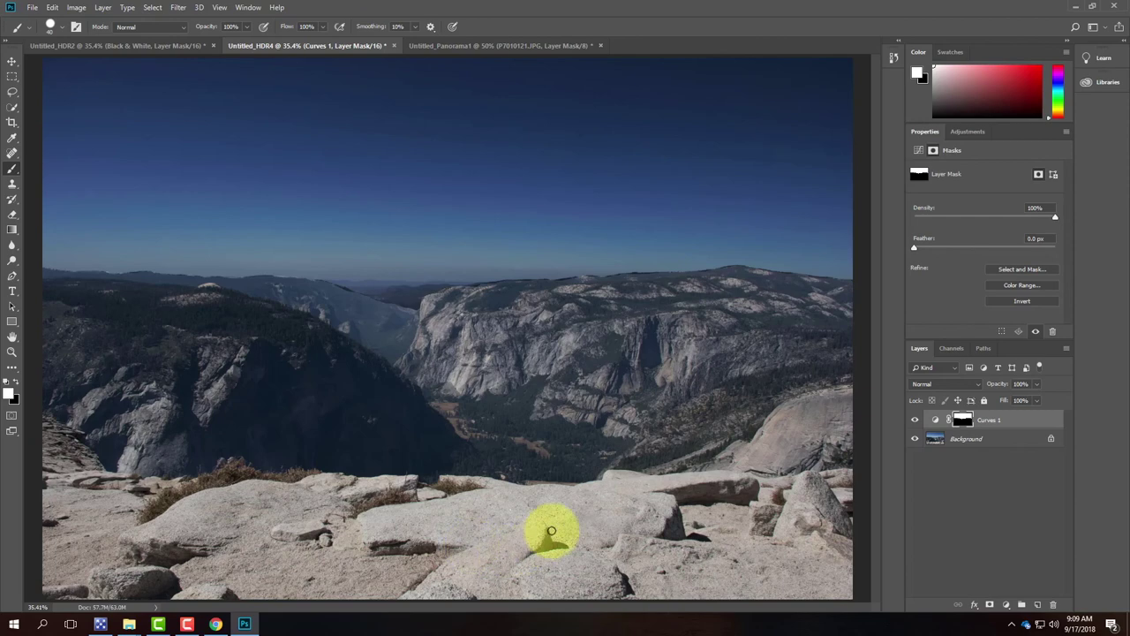
Add a Levels 1 adjustment layer with the white point at 191 and a raised black point
left_click(54, 7)
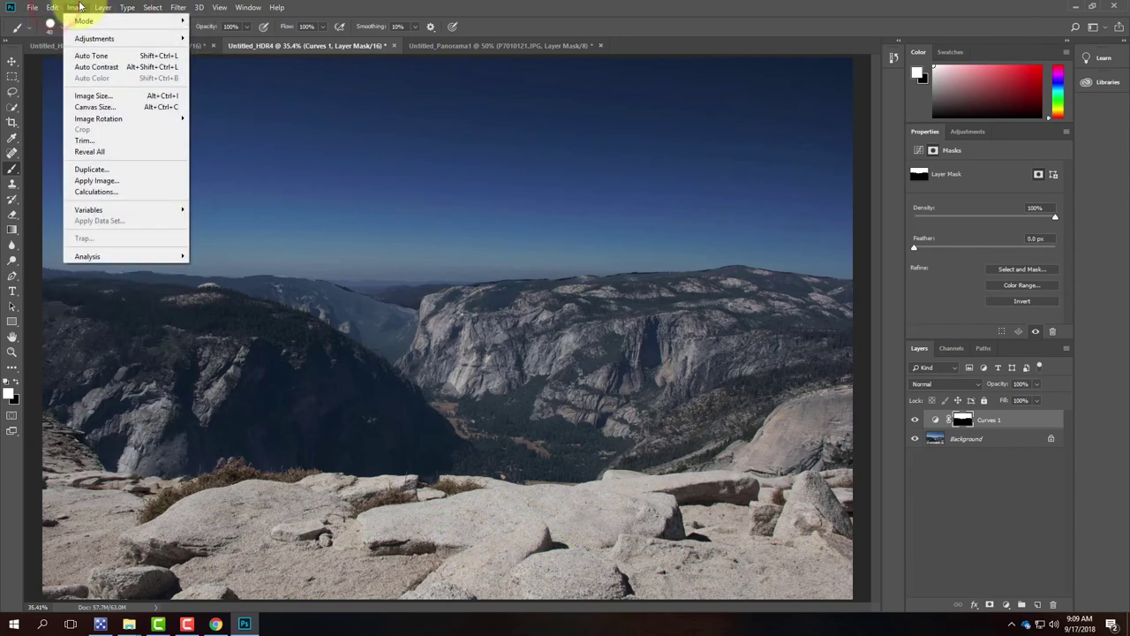
mouse_move(102, 7)
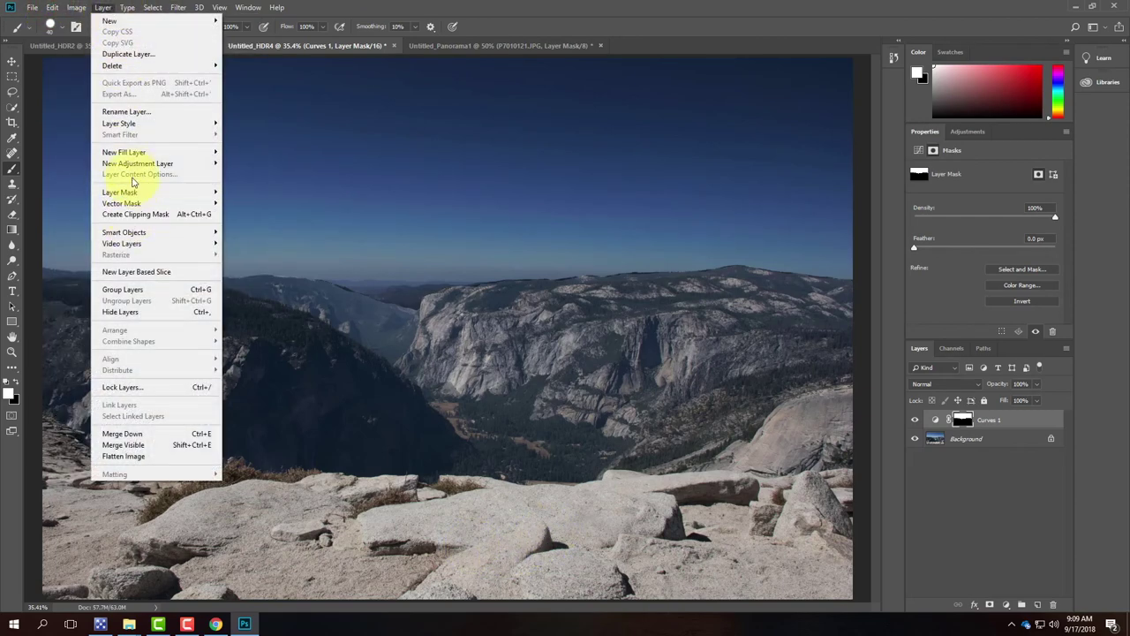
mouse_move(135, 165)
left_click(266, 177)
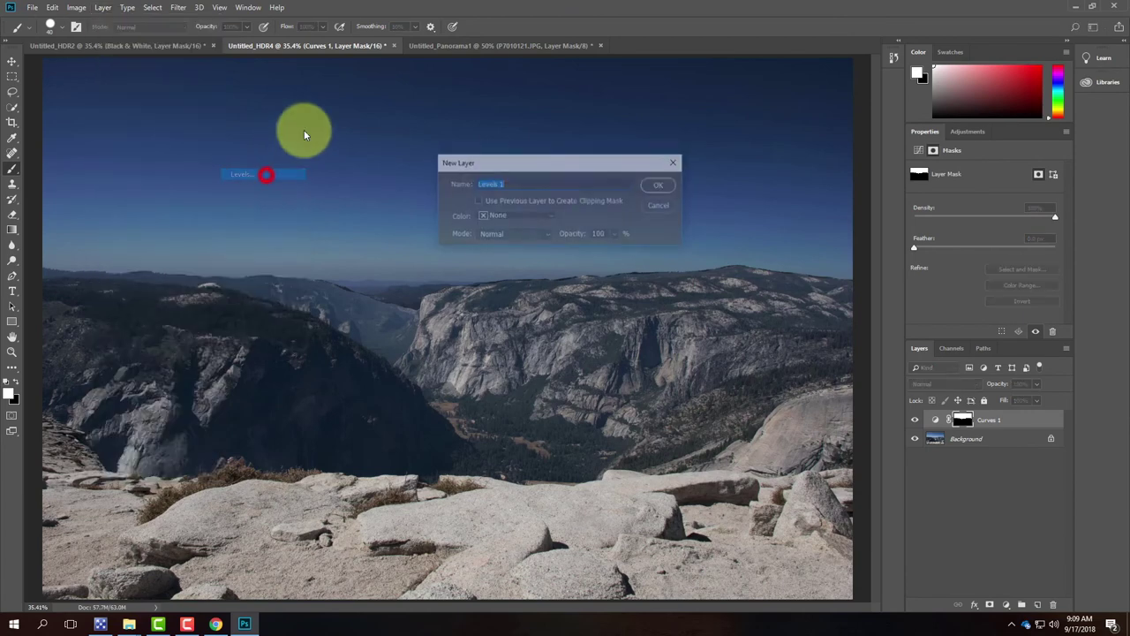
left_click(667, 188)
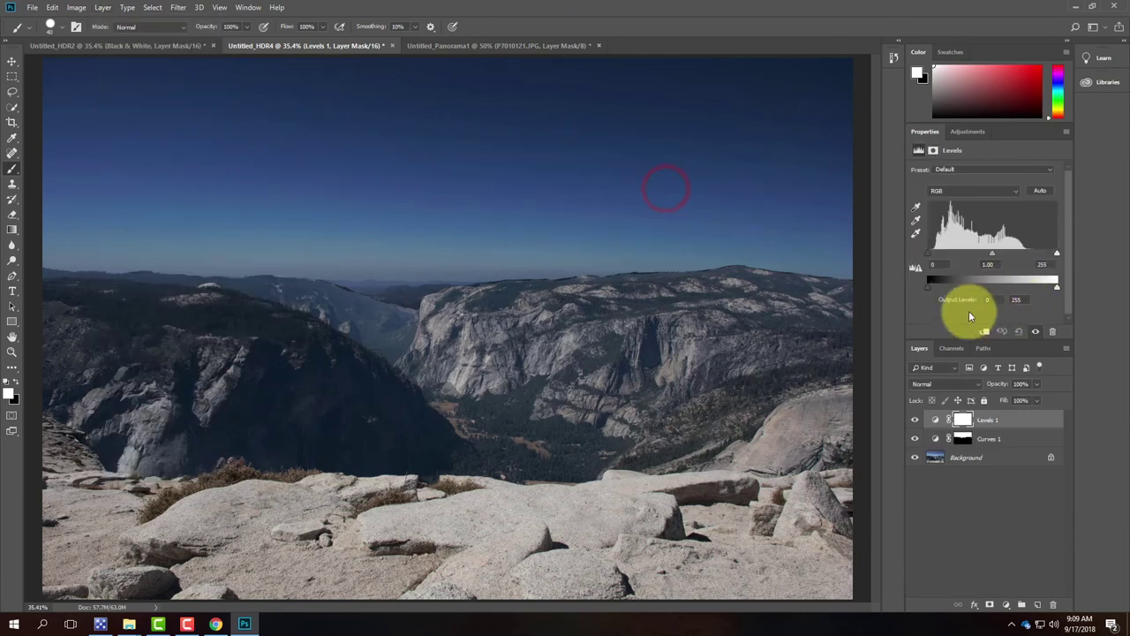
left_click_drag(1061, 255, 1027, 255)
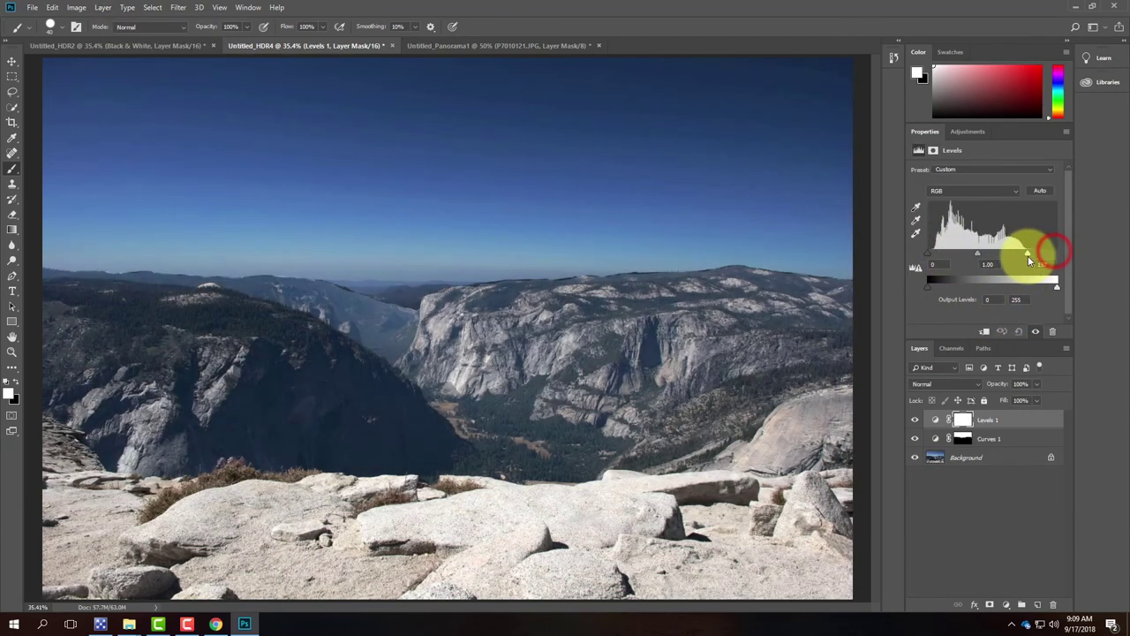
left_click_drag(930, 260, 953, 260)
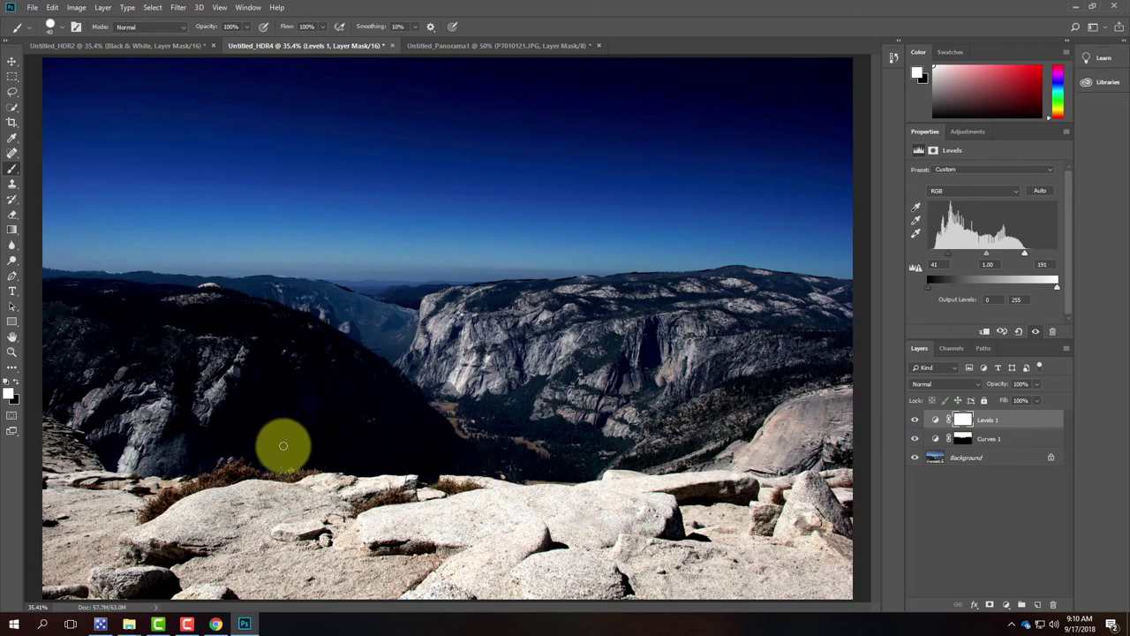
Paint black on the Levels 1 mask over the sky, left mountain and valley
left_click(13, 183)
left_click(961, 422)
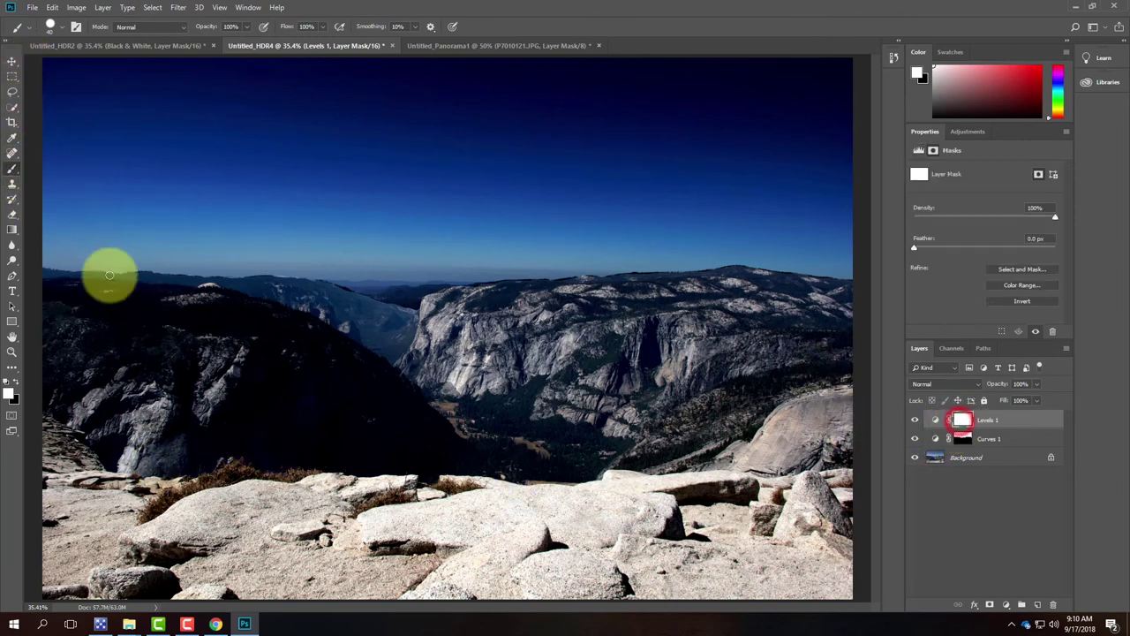
left_click(11, 172)
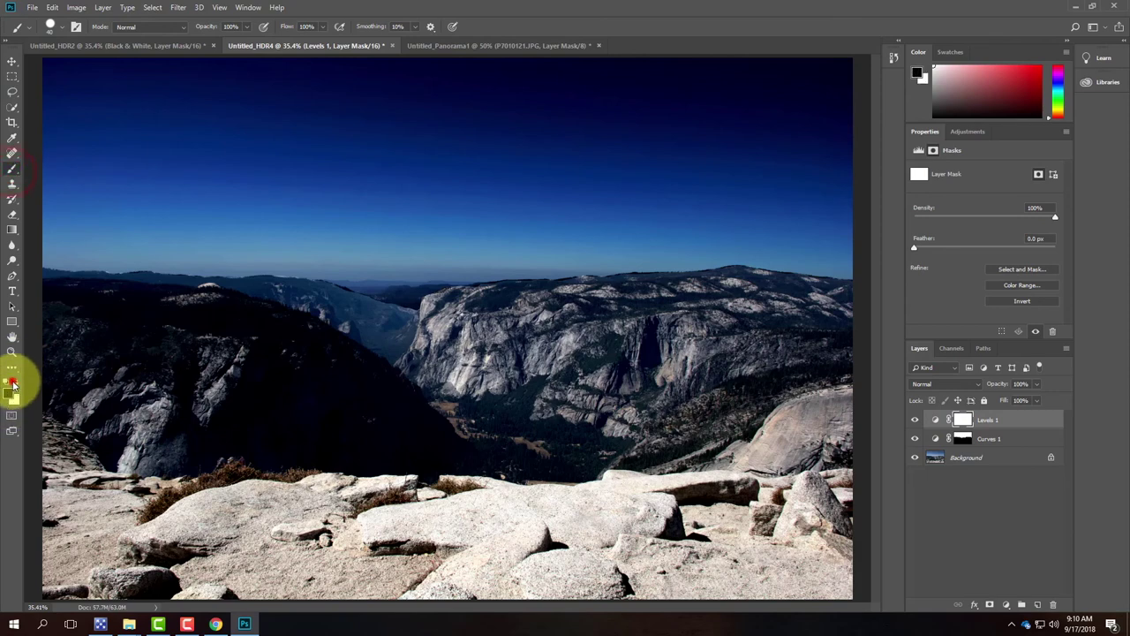
left_click(11, 382)
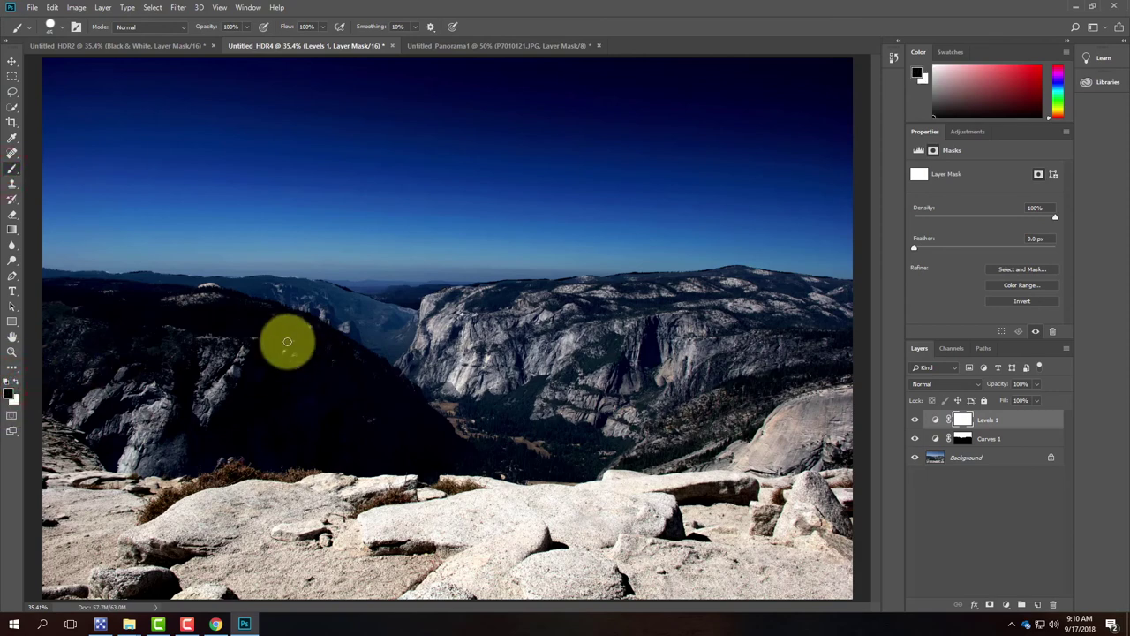
mouse_move(106, 114)
left_mouse_down()
mouse_move(557, 121)
mouse_move(742, 166)
mouse_move(83, 298)
mouse_move(126, 358)
mouse_move(103, 359)
mouse_move(142, 371)
mouse_move(270, 333)
mouse_move(267, 363)
mouse_move(485, 366)
left_mouse_up()
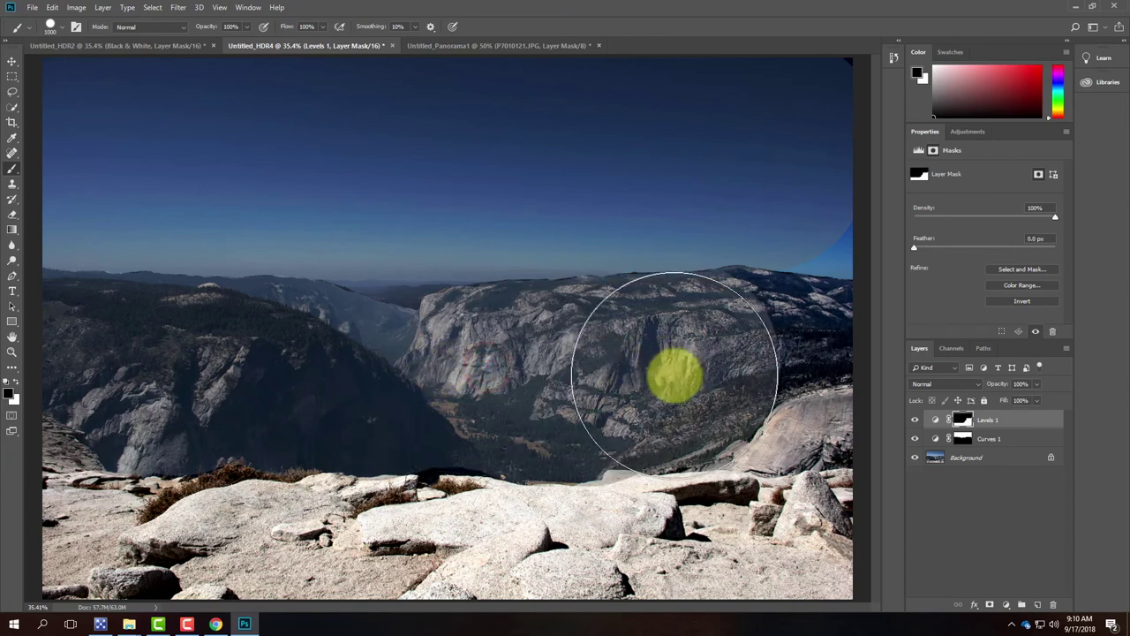
left_click(740, 372)
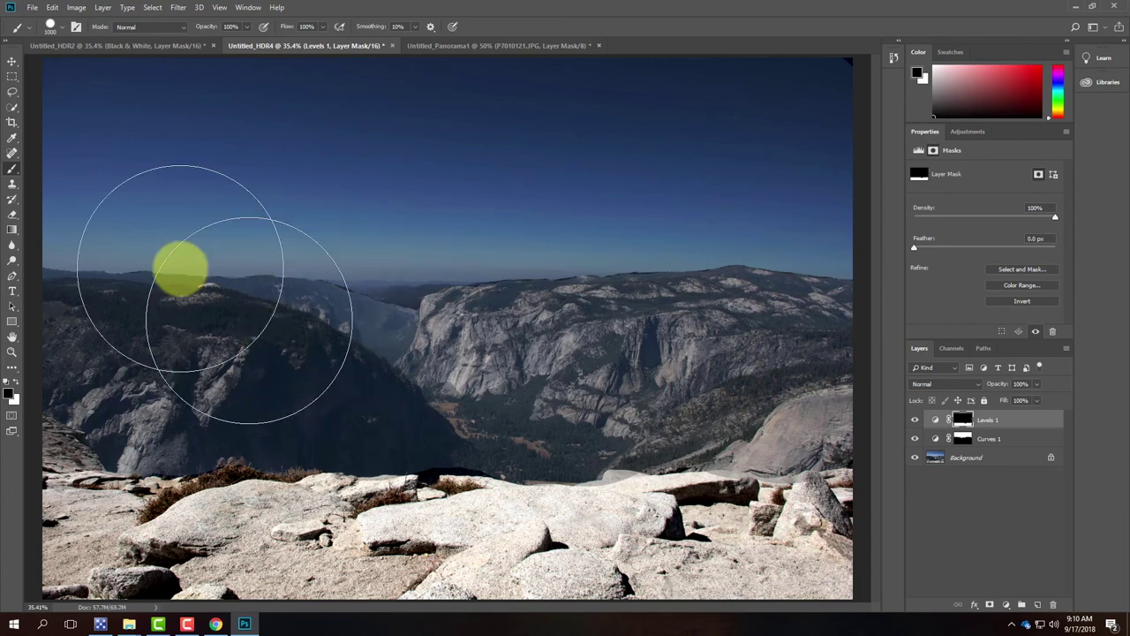
left_click(343, 301)
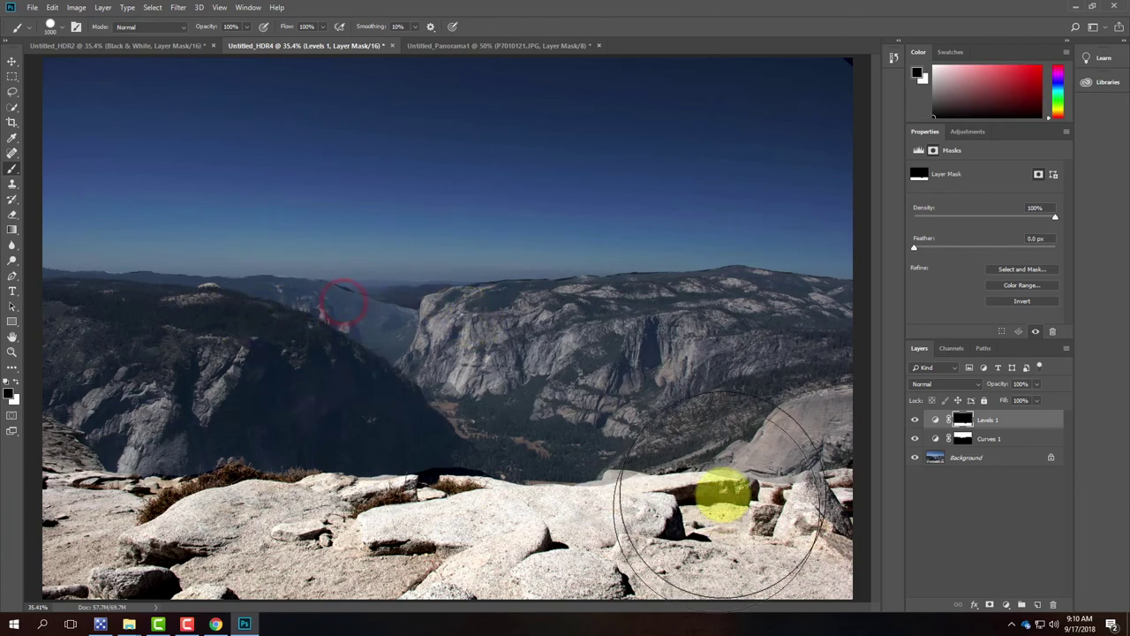
left_click(434, 372)
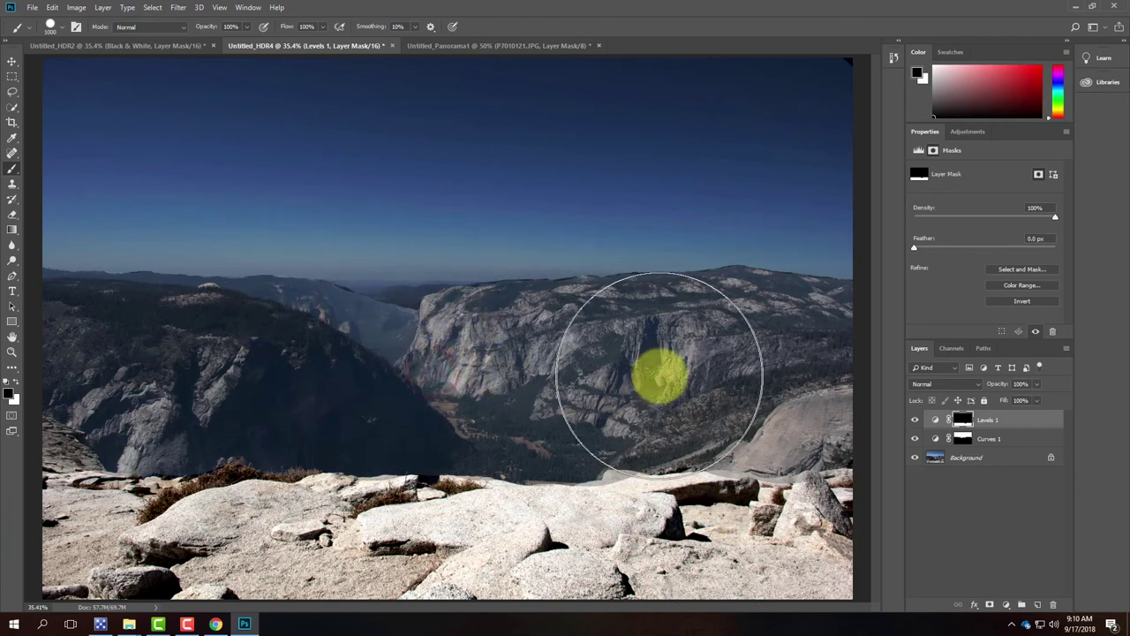
Toggle Levels 1 off and on to compare, leaving it visible
left_click(914, 420)
left_click(915, 420)
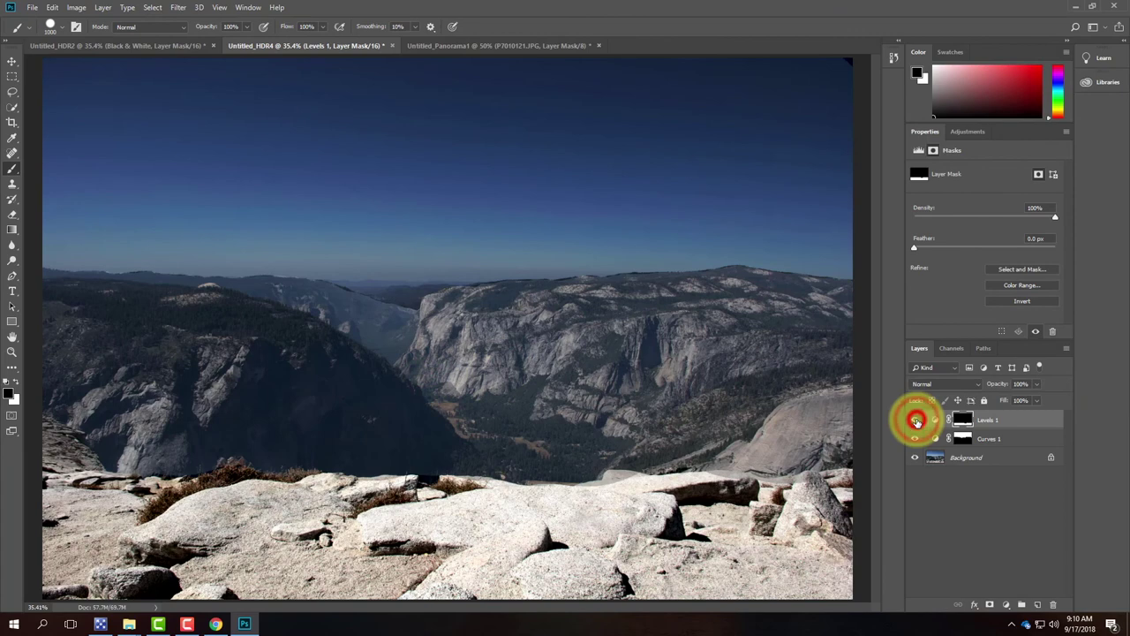
left_click(916, 420)
left_click(916, 421)
left_click(916, 420)
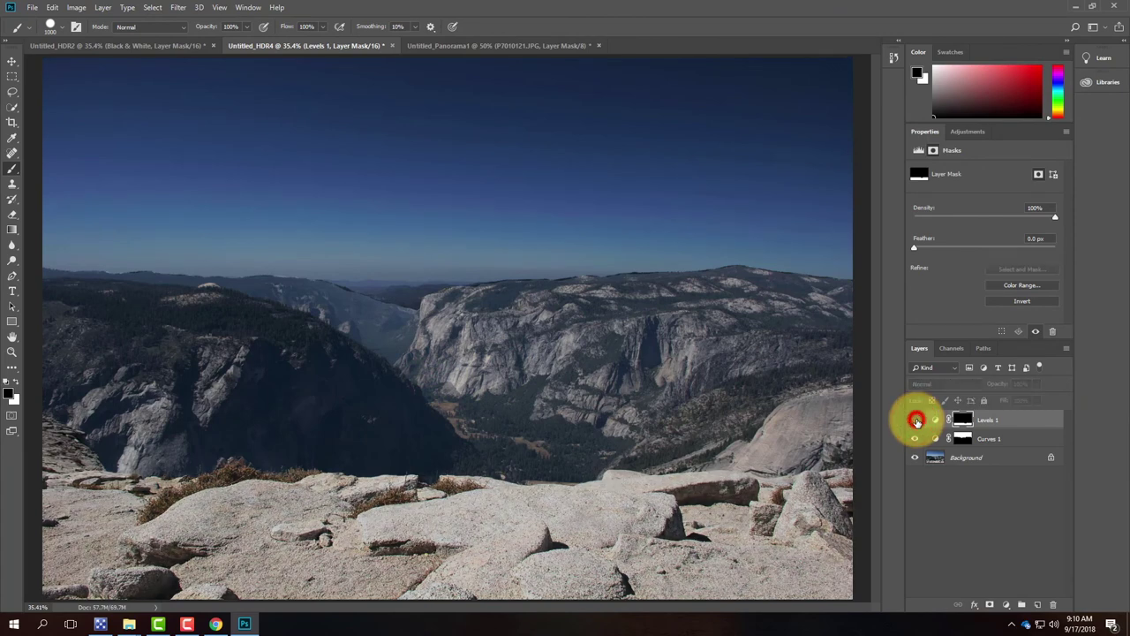
left_click(916, 420)
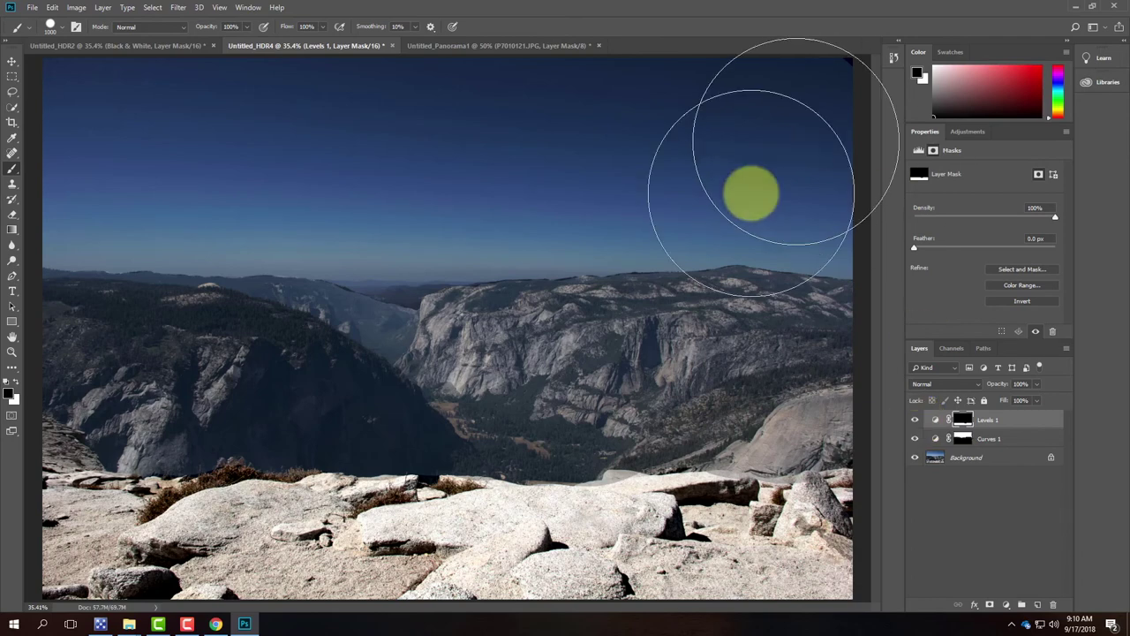
Look at Untitled_Panorama1 and Untitled_HDR2, then return to the Untitled_HDR4 Yosemite document
left_click(492, 45)
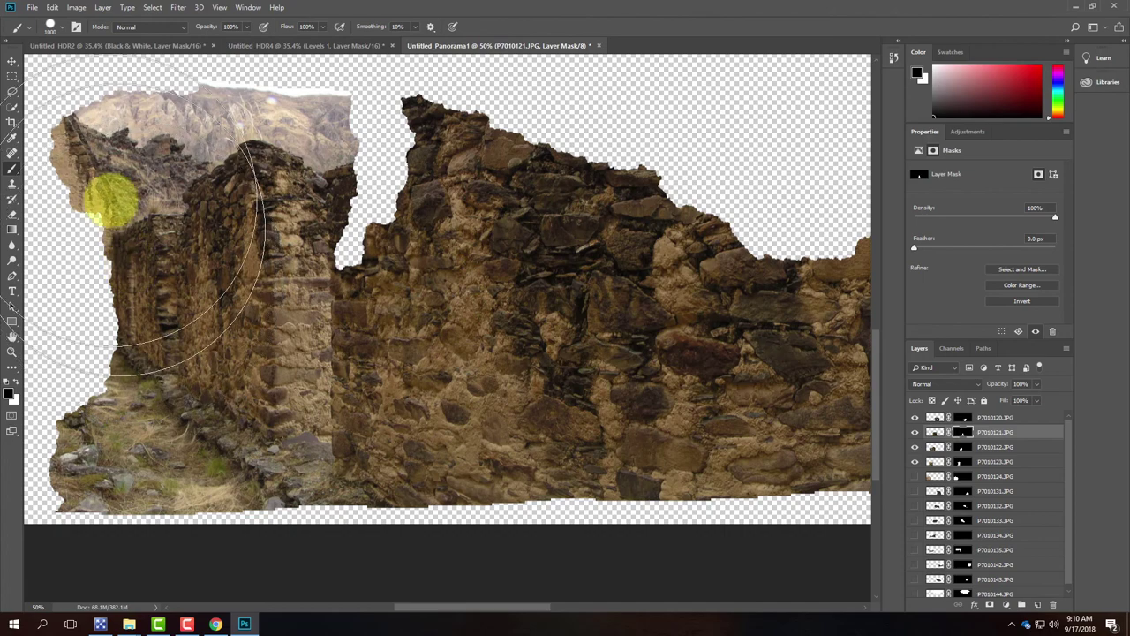
left_click(134, 45)
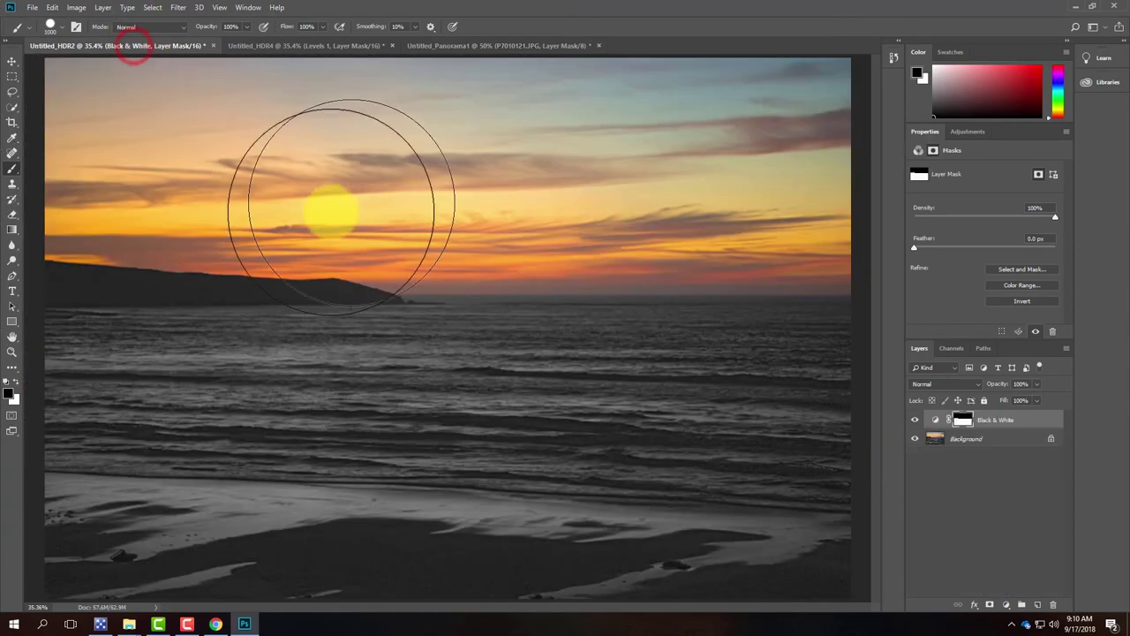
left_click(291, 45)
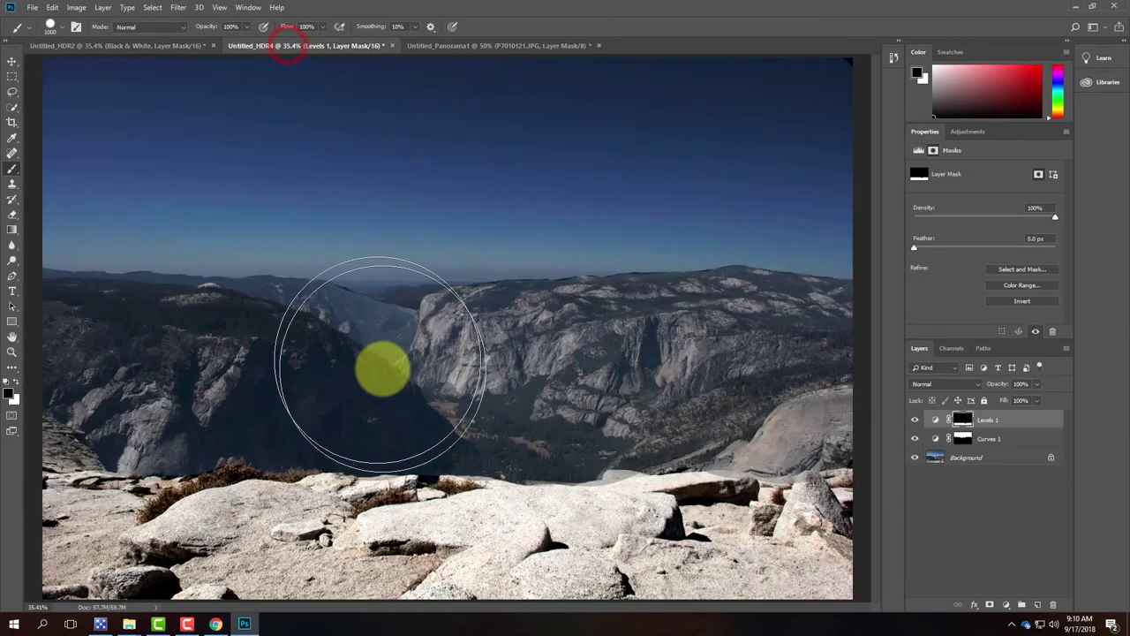
Paint the Levels 1 mask from the left ridge into the valley, then hide Levels 1 and Curves 1
mouse_move(333, 369)
left_mouse_down()
mouse_move(479, 389)
mouse_move(308, 233)
mouse_move(130, 177)
mouse_move(663, 181)
left_mouse_up()
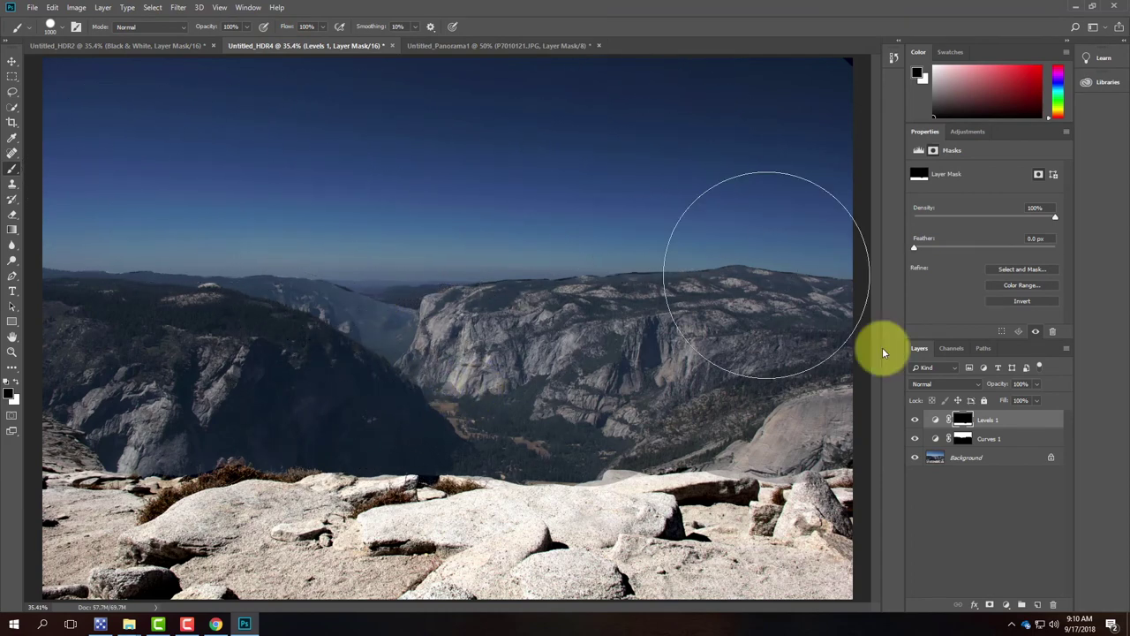
left_click(914, 420)
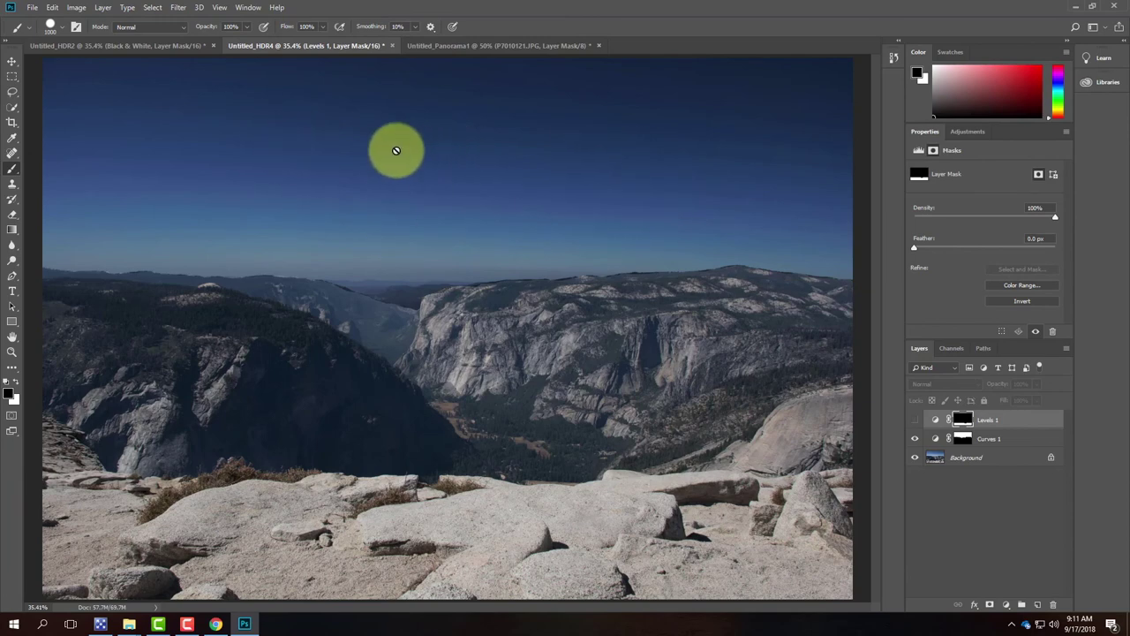
left_click(914, 439)
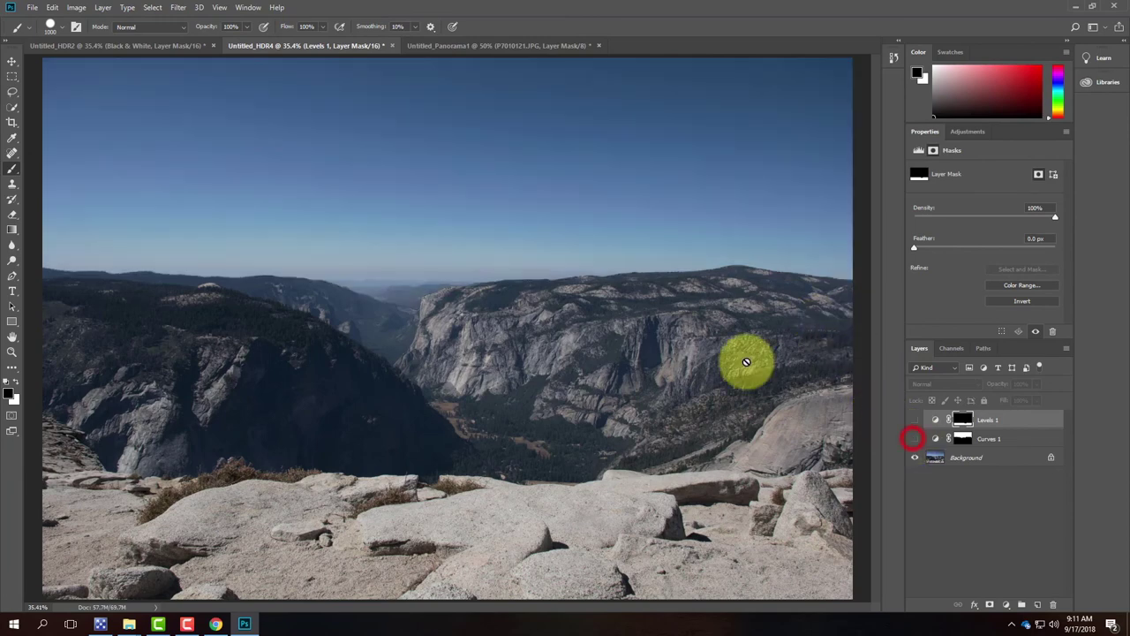
In Place Embedded, browse to OneDrive > Resources > Collage > Skies > cloudy-skies-01, then switch to Chrome
left_click(33, 8)
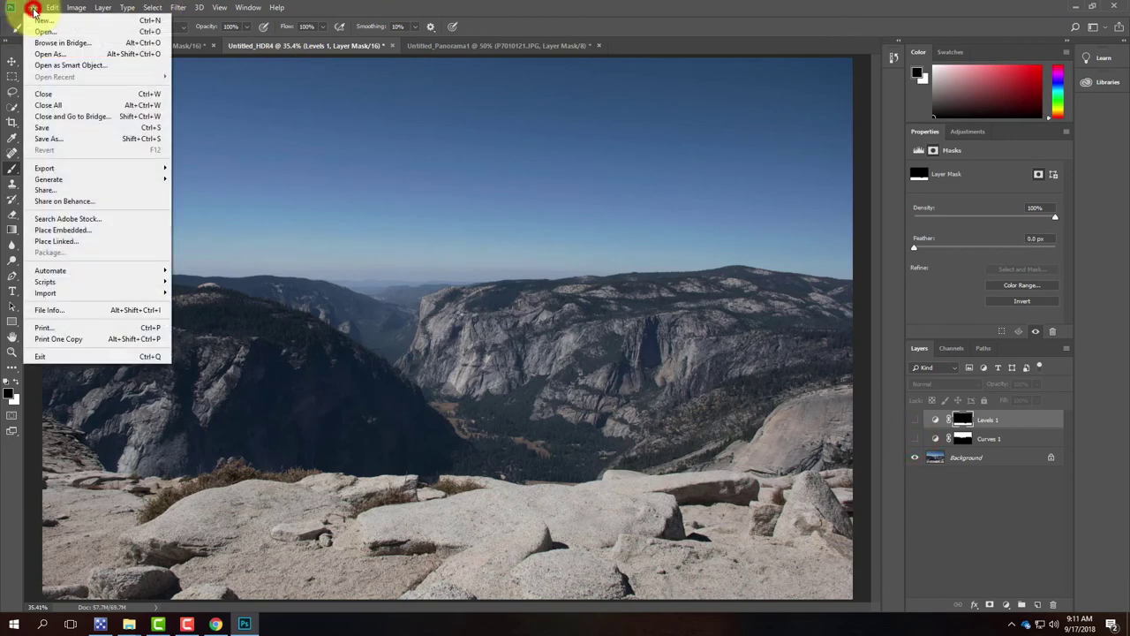
left_click(70, 233)
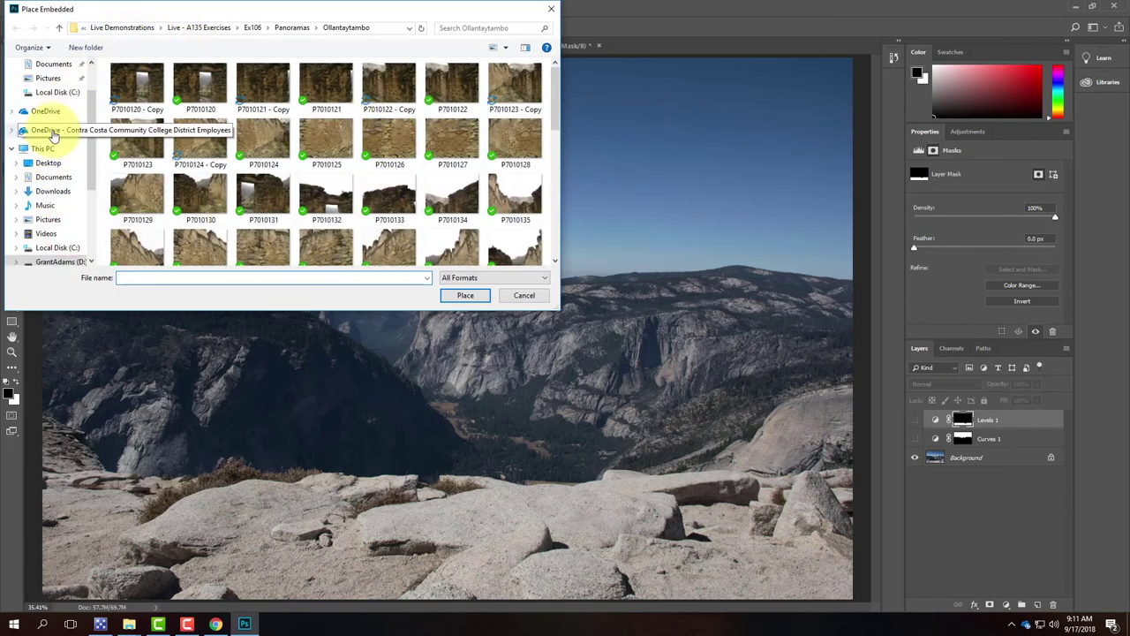
left_click(51, 132)
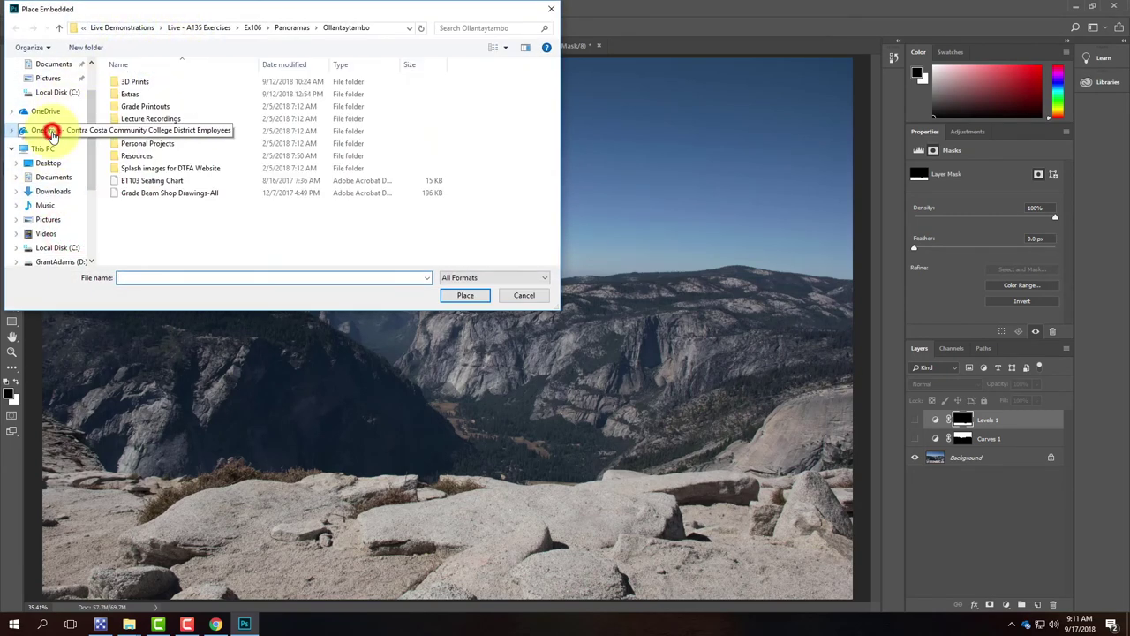
double_click(141, 156)
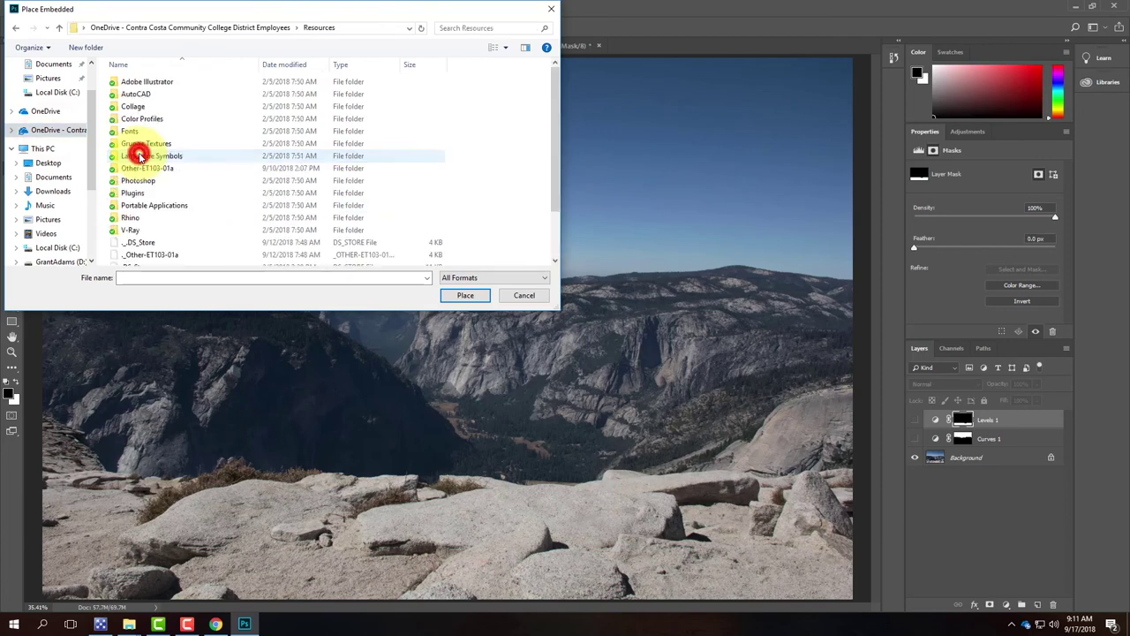
double_click(137, 107)
double_click(149, 107)
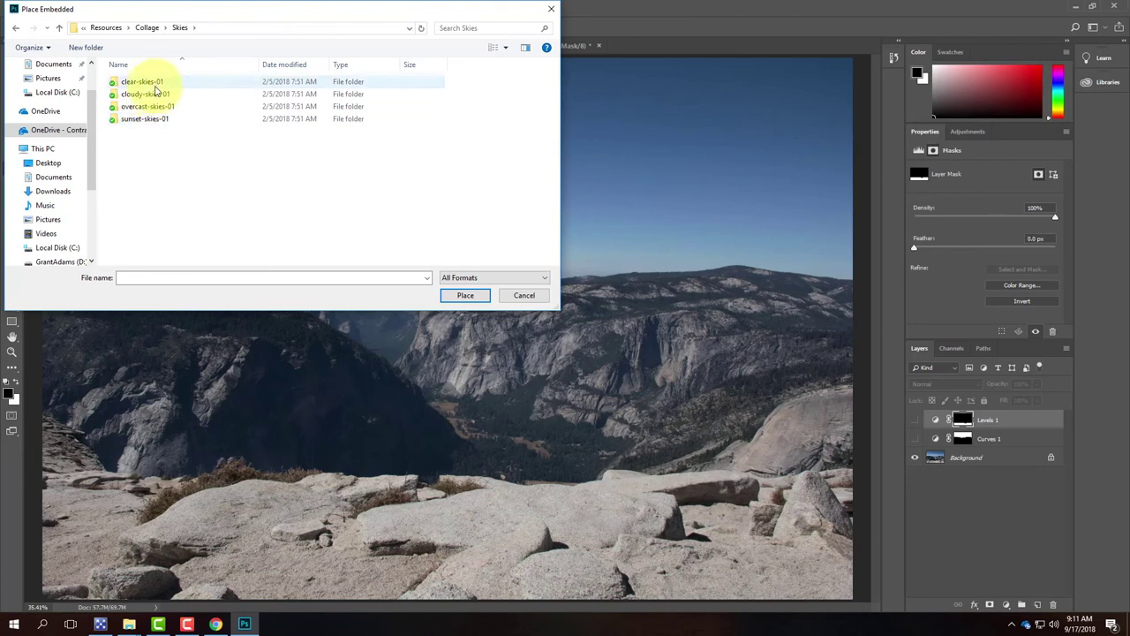
left_click(157, 94)
double_click(167, 94)
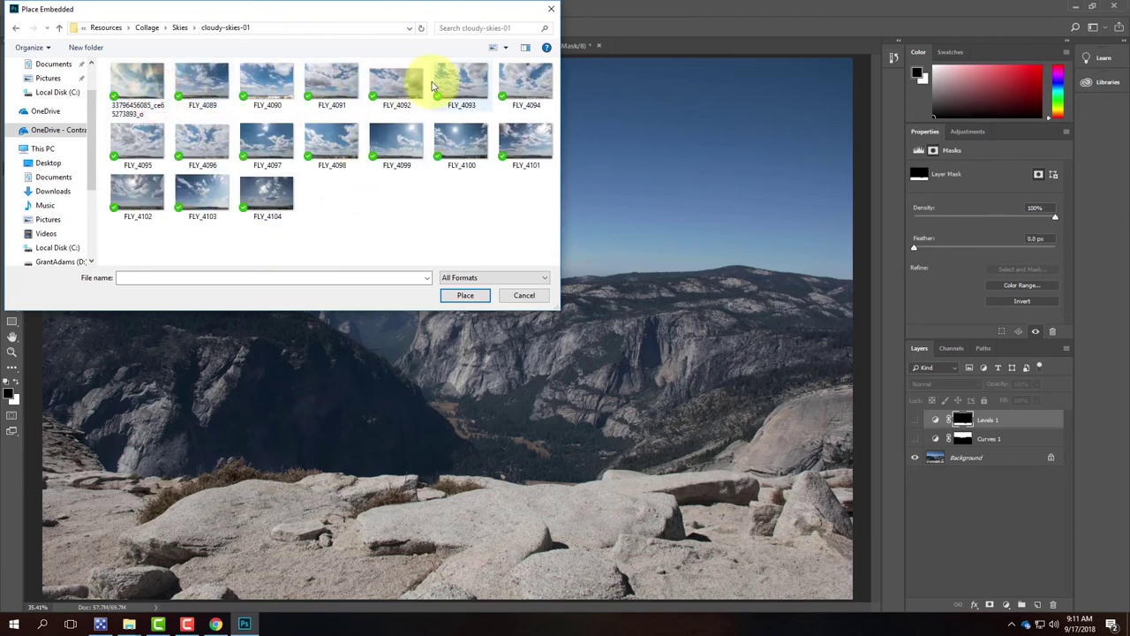
left_click(216, 625)
Load search.creativecommons.org in a new Chrome tab
left_click(481, 10)
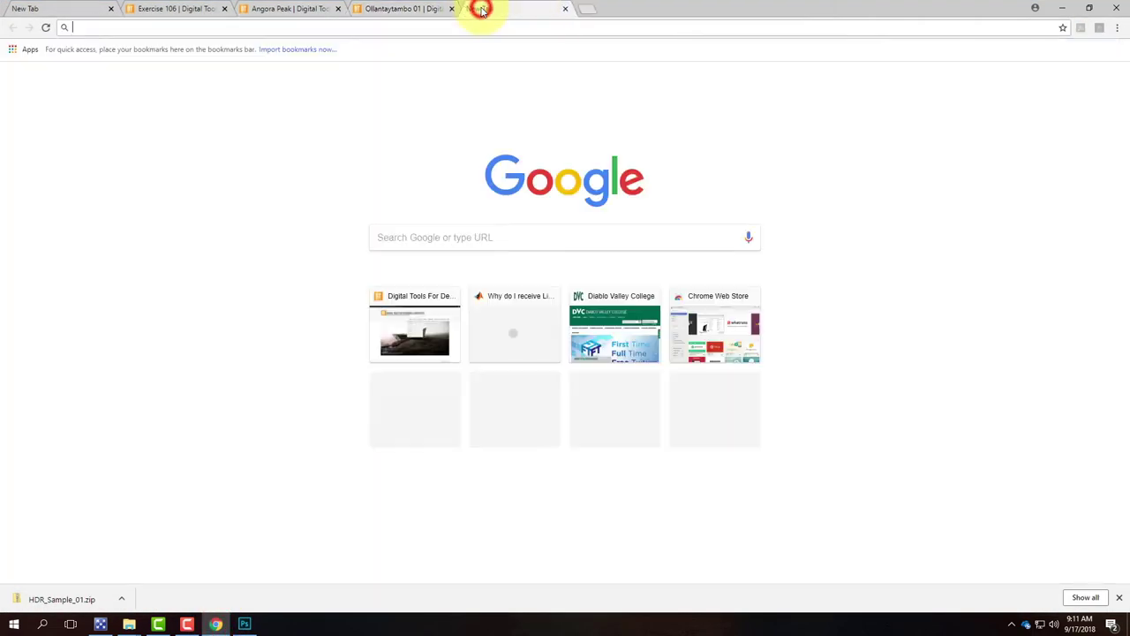
type("se")
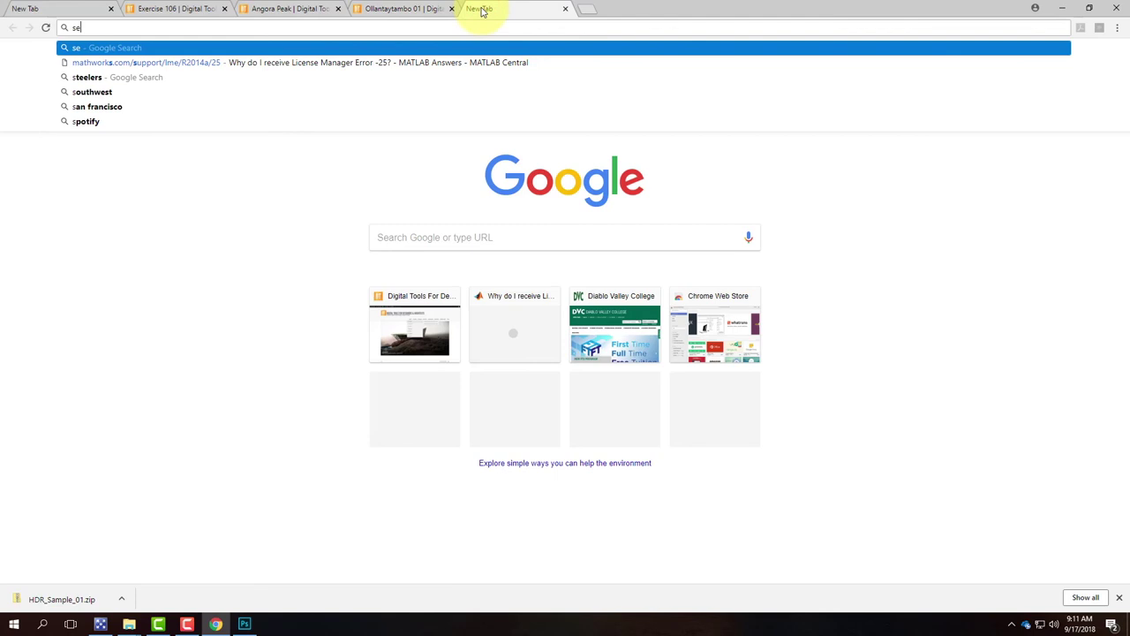
type("arch.creative")
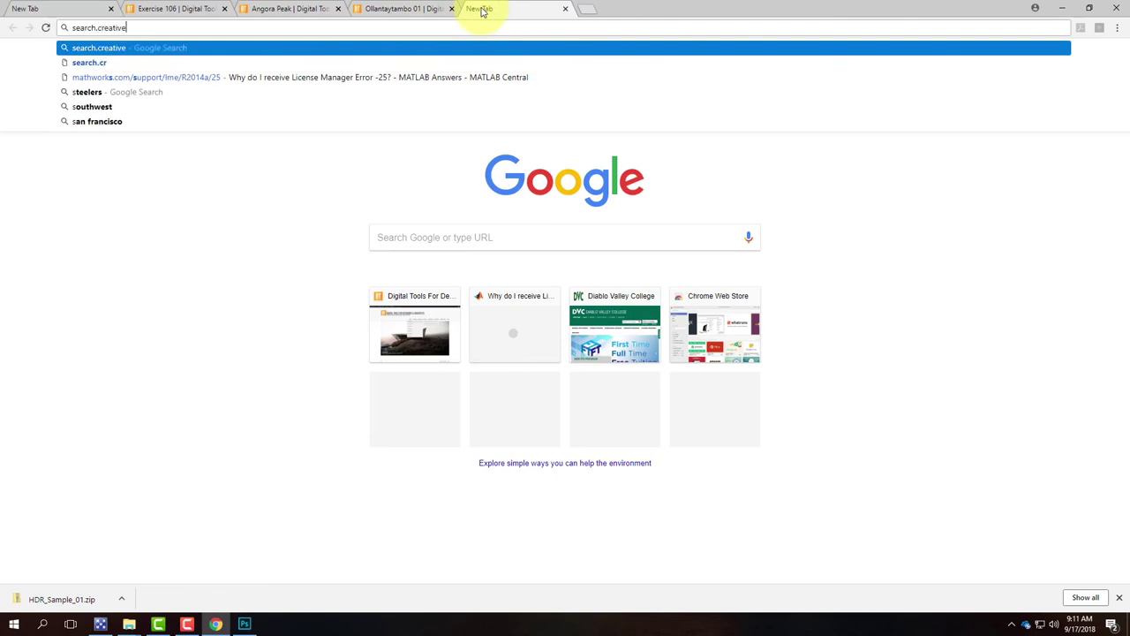
type("commons.org")
key("Return")
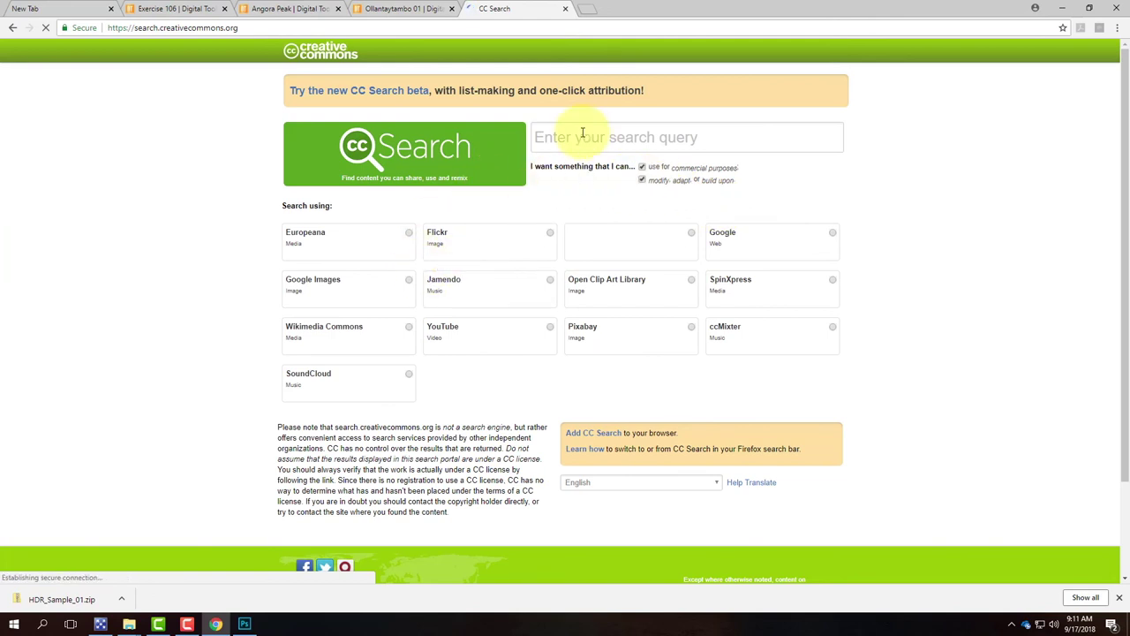
Search for 'cloudy sky' images on Flickr
left_click(581, 132)
type("cloudy sky")
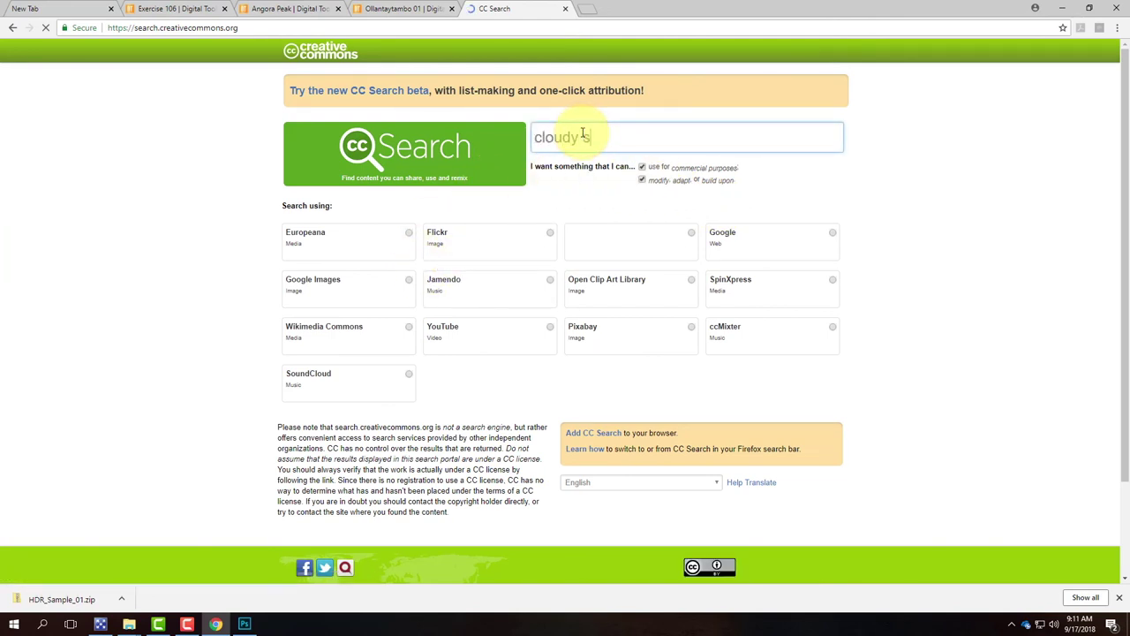
left_click(473, 256)
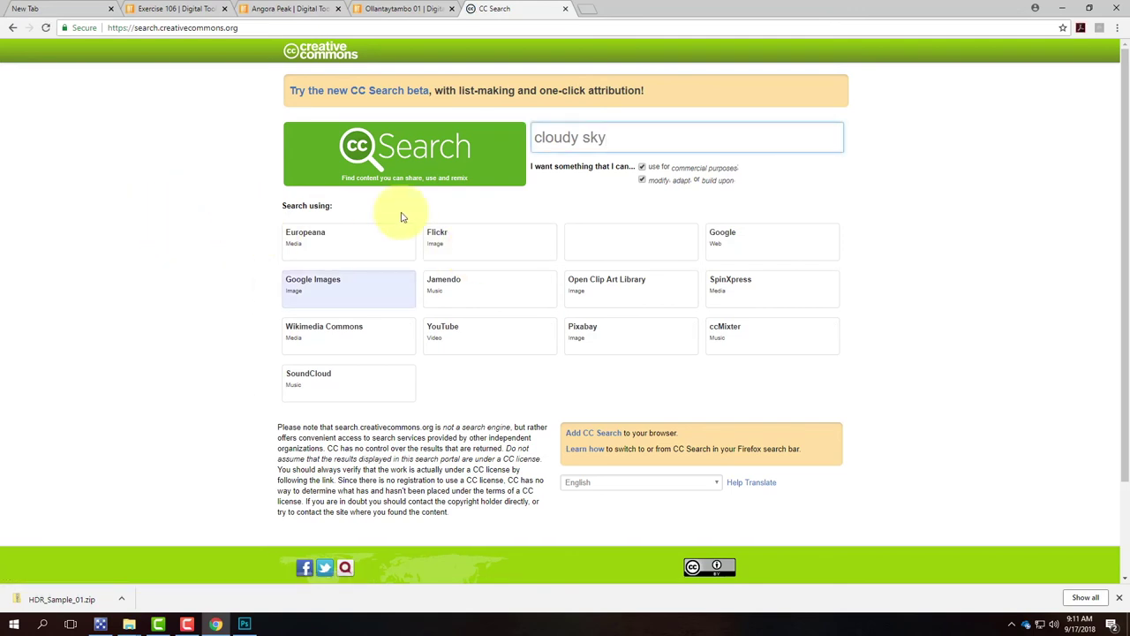
left_click(472, 235)
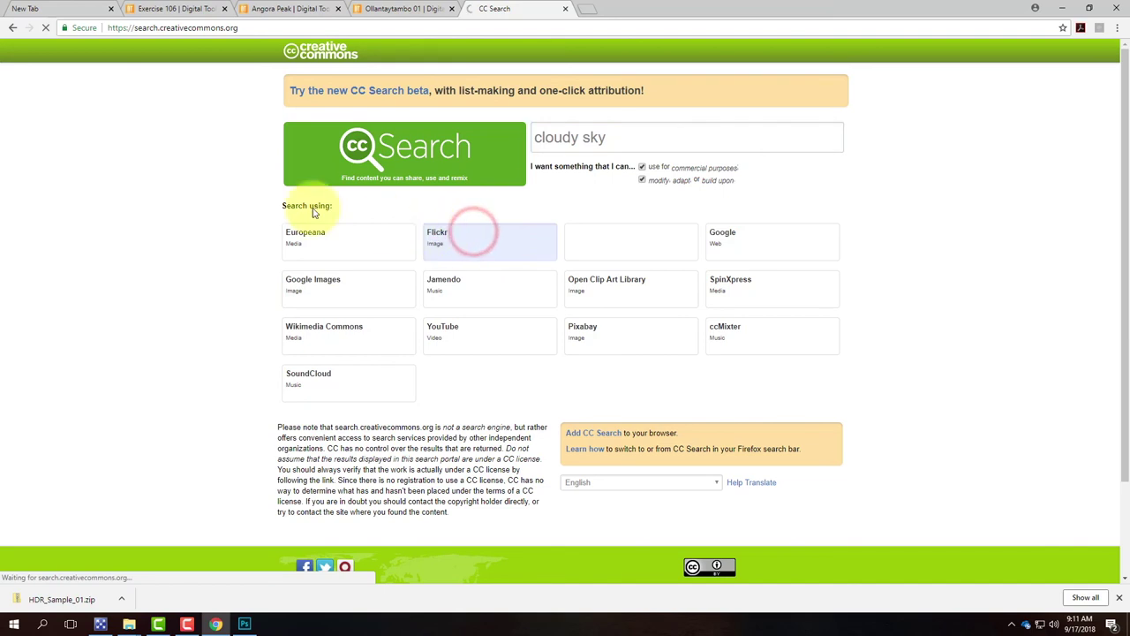
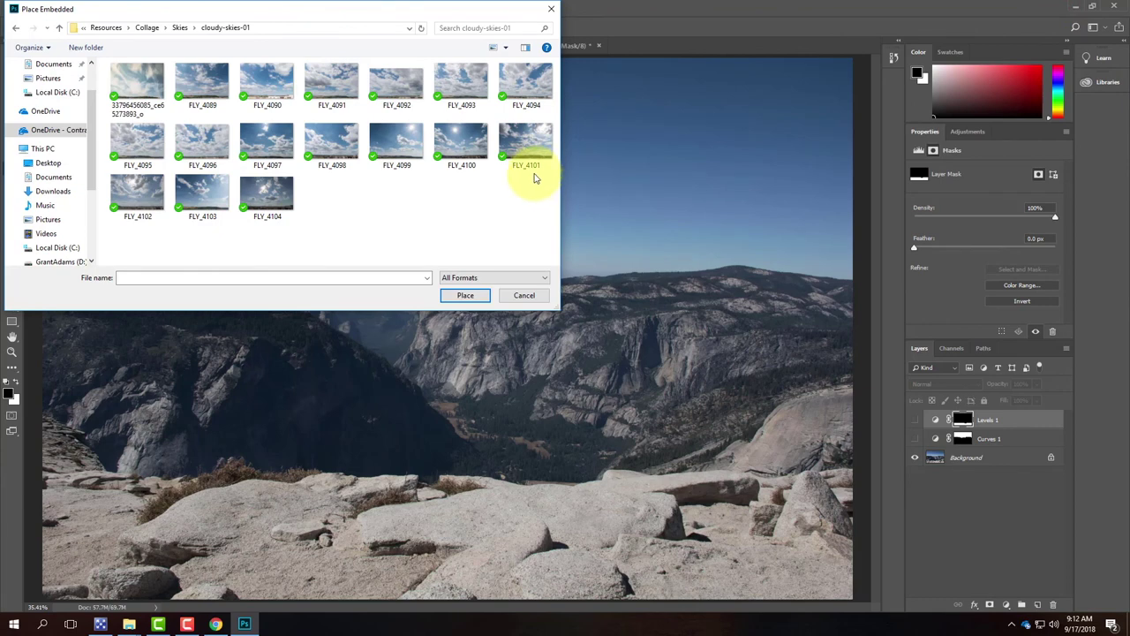
Place the FLY_4103 cloudy sky photo into the Yosemite document and zoom out
left_click(199, 189)
left_click(465, 296)
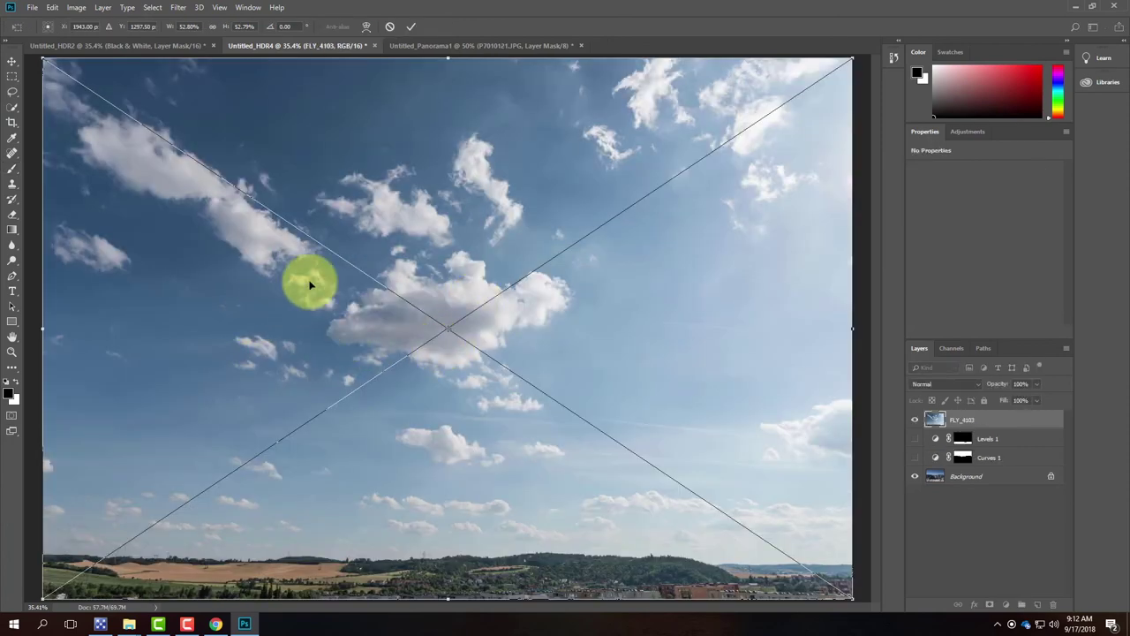
key("ctrl+minus")
key("ctrl+minus")
key("ctrl+minus")
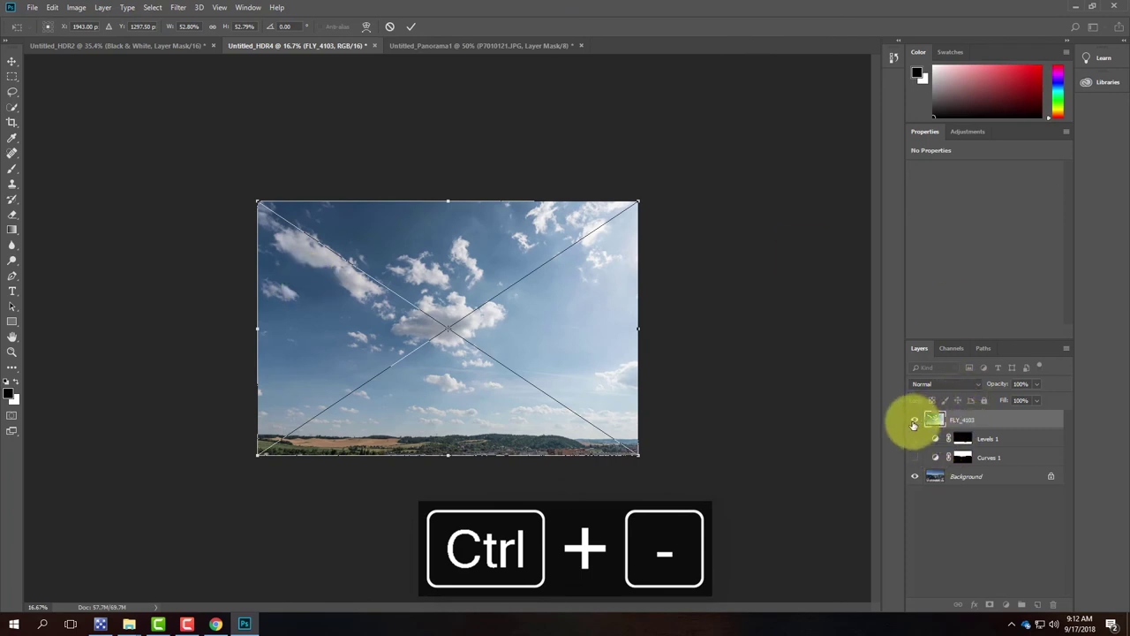
Lower the sky layer to 53% opacity, position its clouds above the ridge, and commit
left_click(1035, 386)
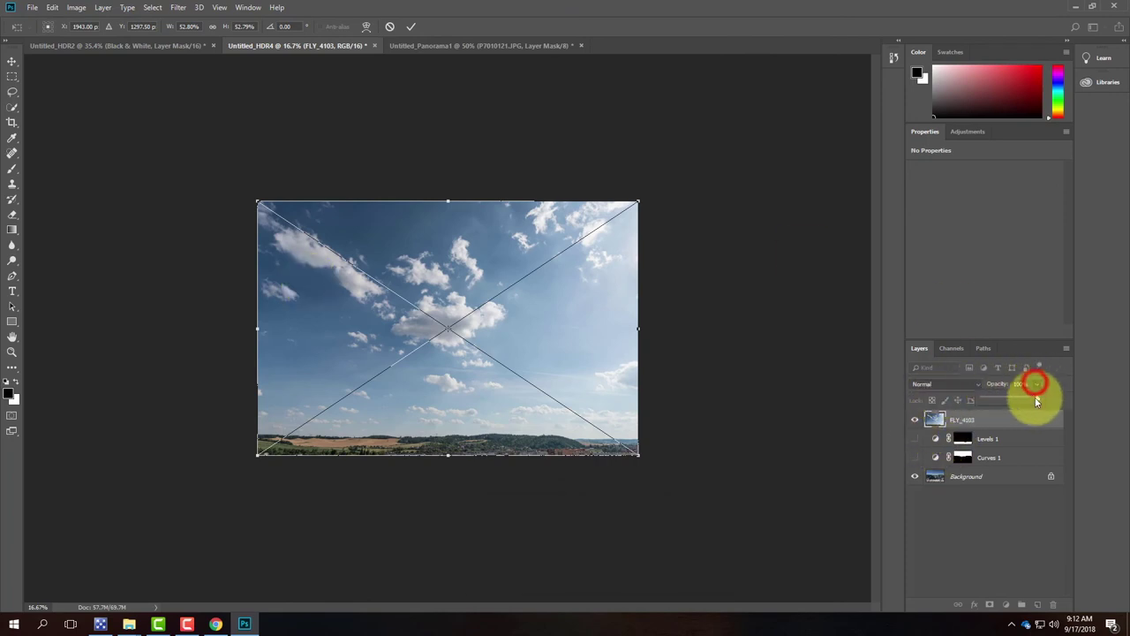
left_click_drag(1033, 399, 1013, 402)
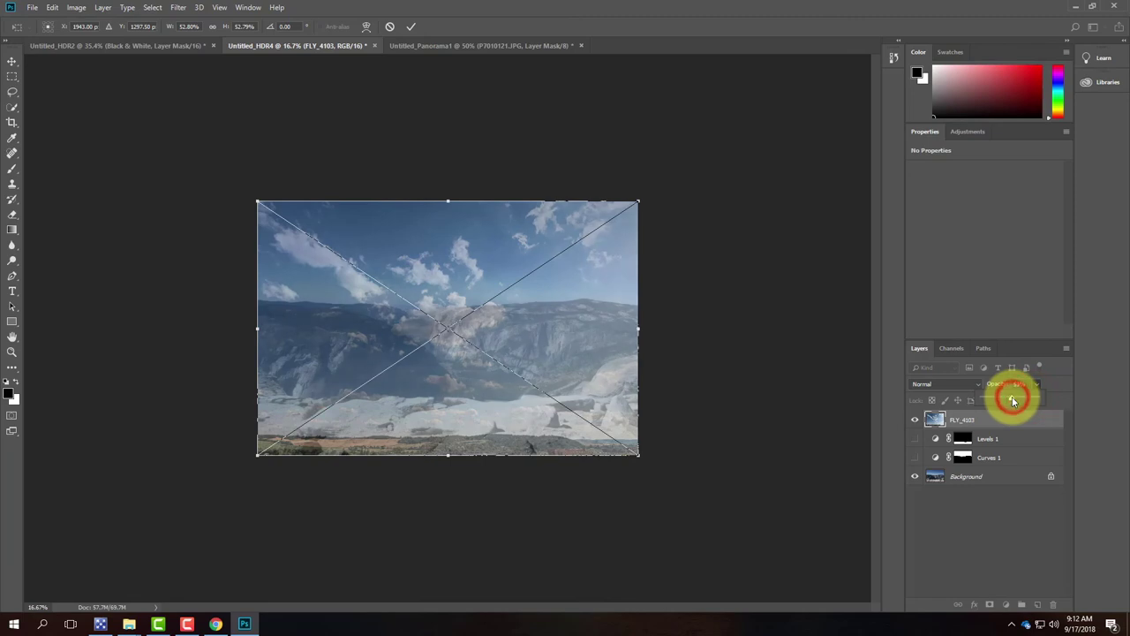
left_click_drag(584, 404, 582, 292)
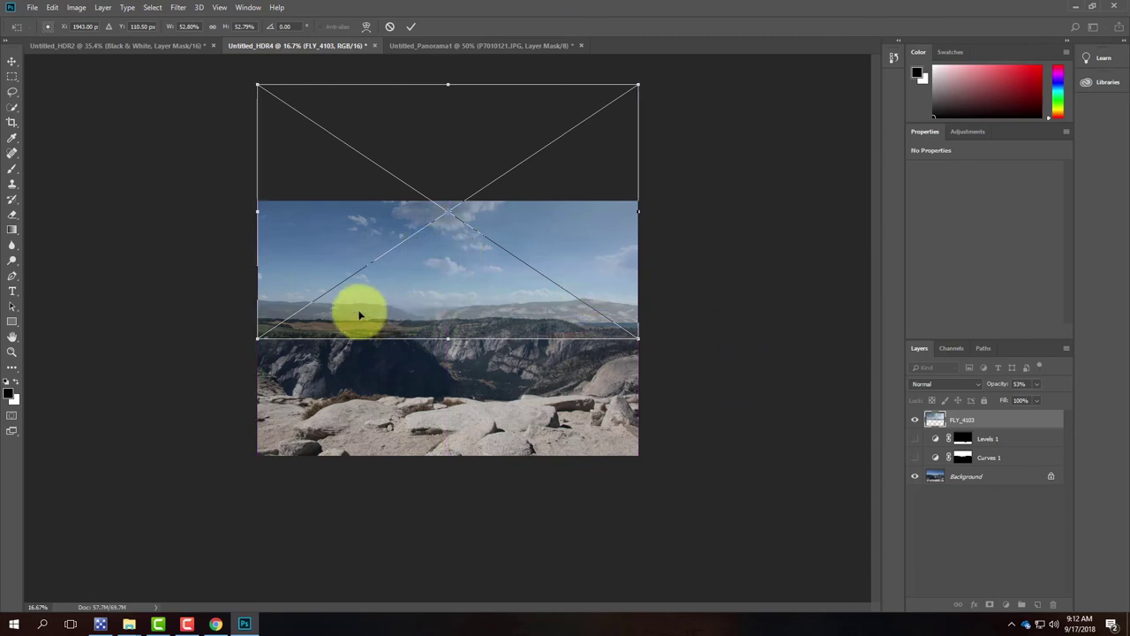
left_click_drag(450, 281, 448, 342)
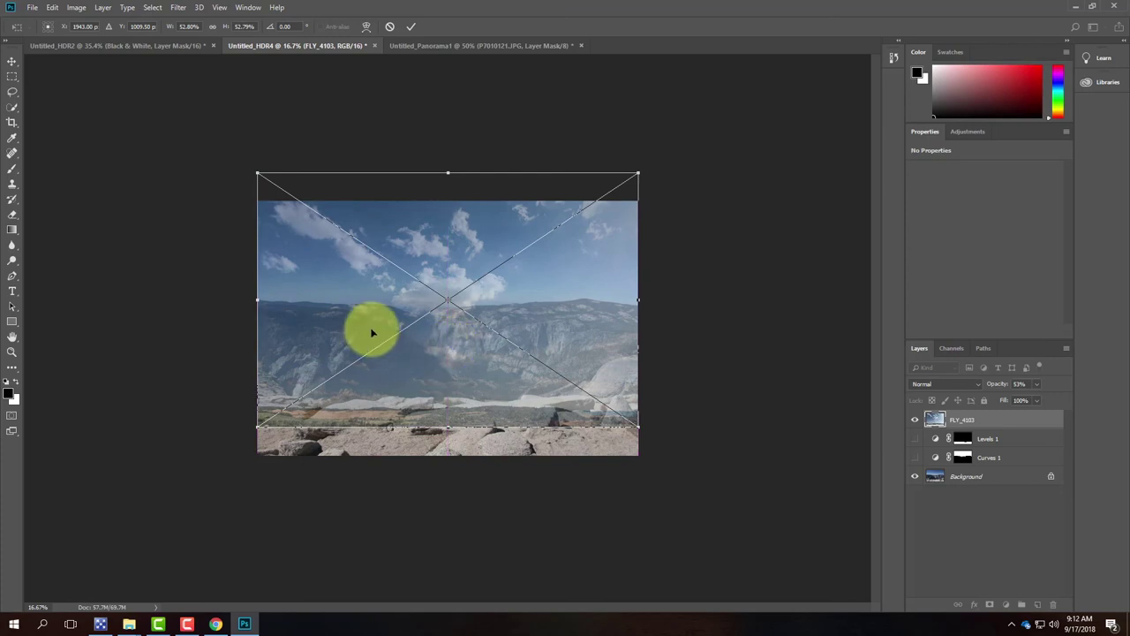
left_click_drag(439, 375, 445, 285)
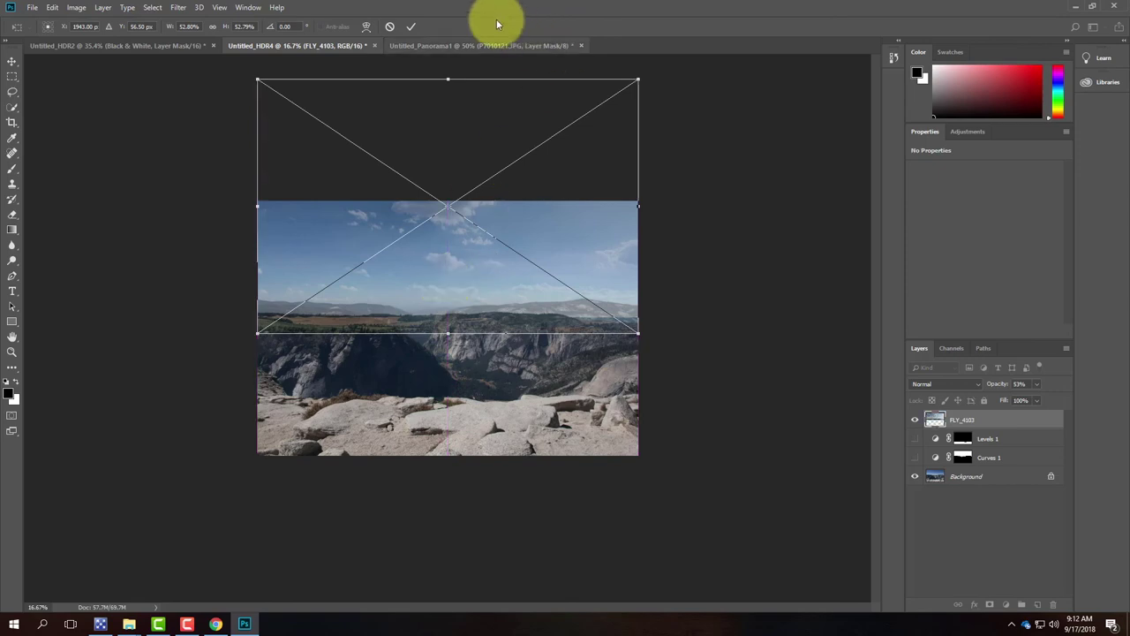
left_click(412, 25)
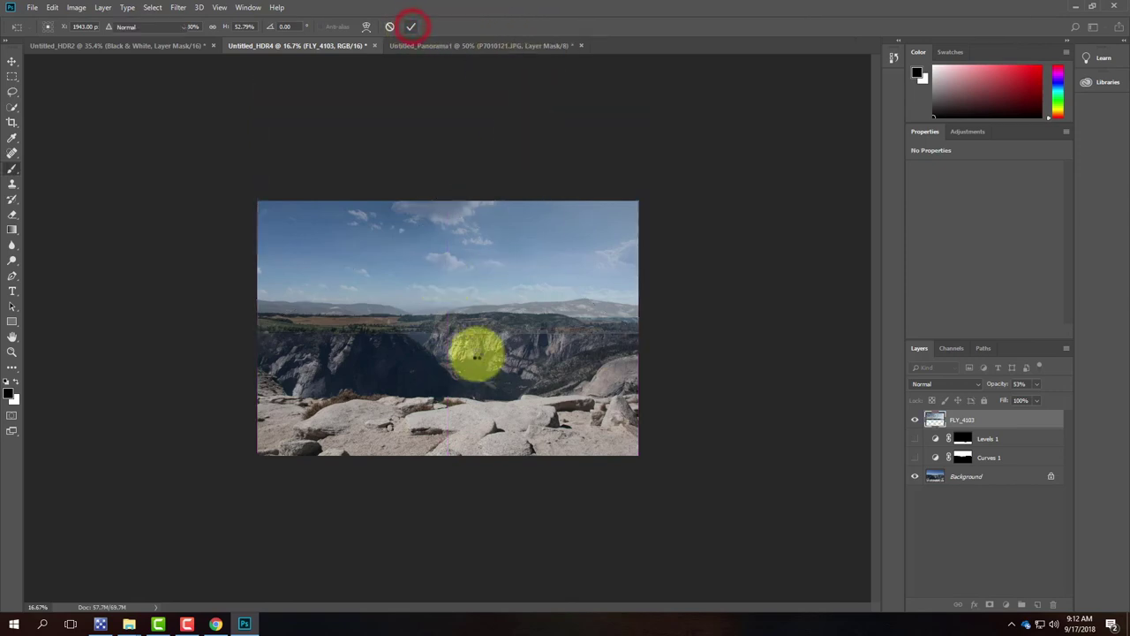
Restore the sky layer to 100% opacity and hide the Background so only FLY_4103 shows
left_click(1037, 384)
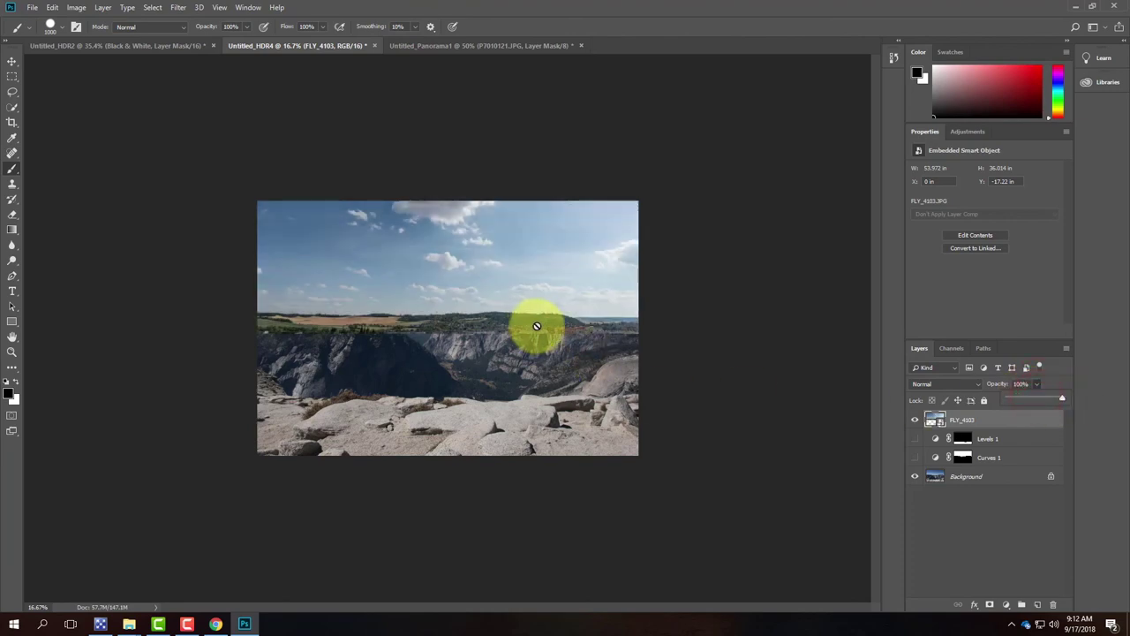
key("ctrl+equal")
key("ctrl+equal")
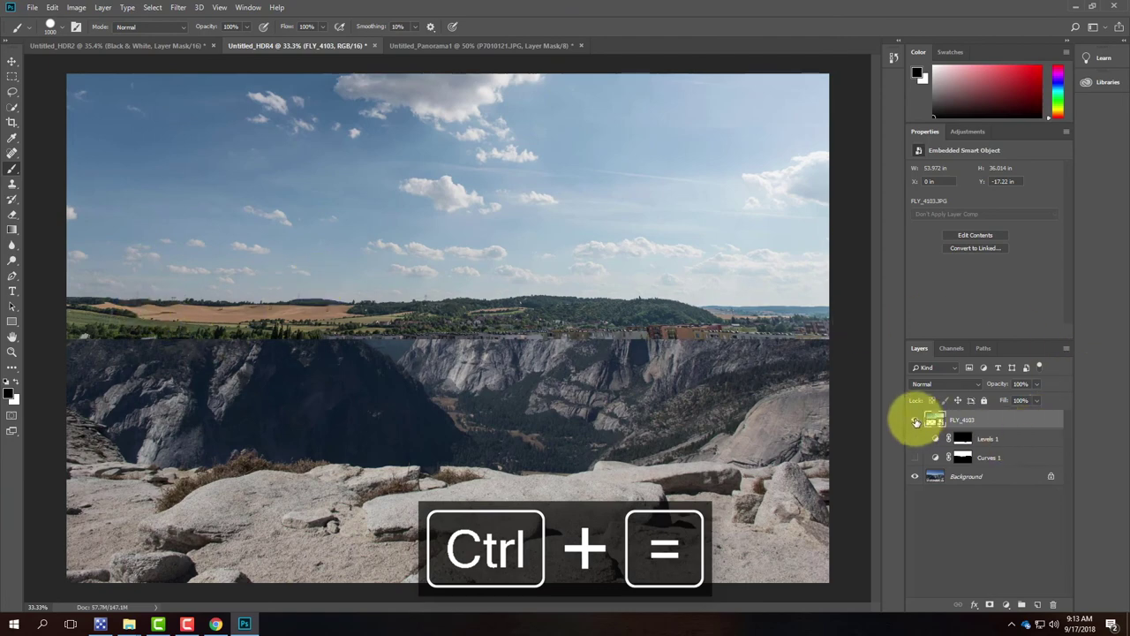
left_click(914, 476)
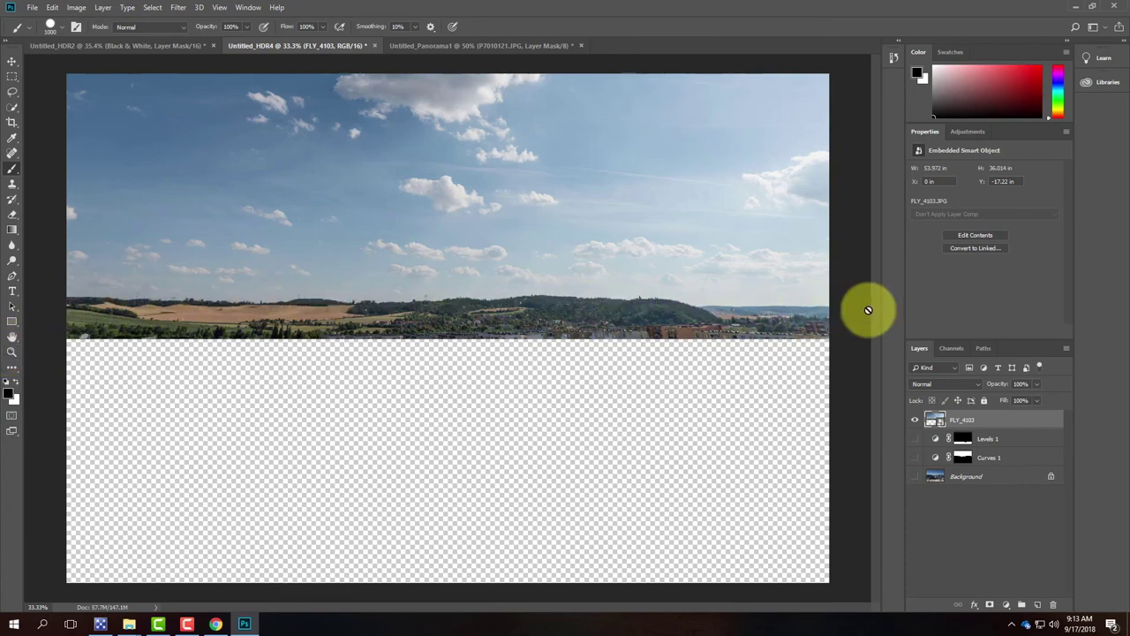
left_click(967, 477)
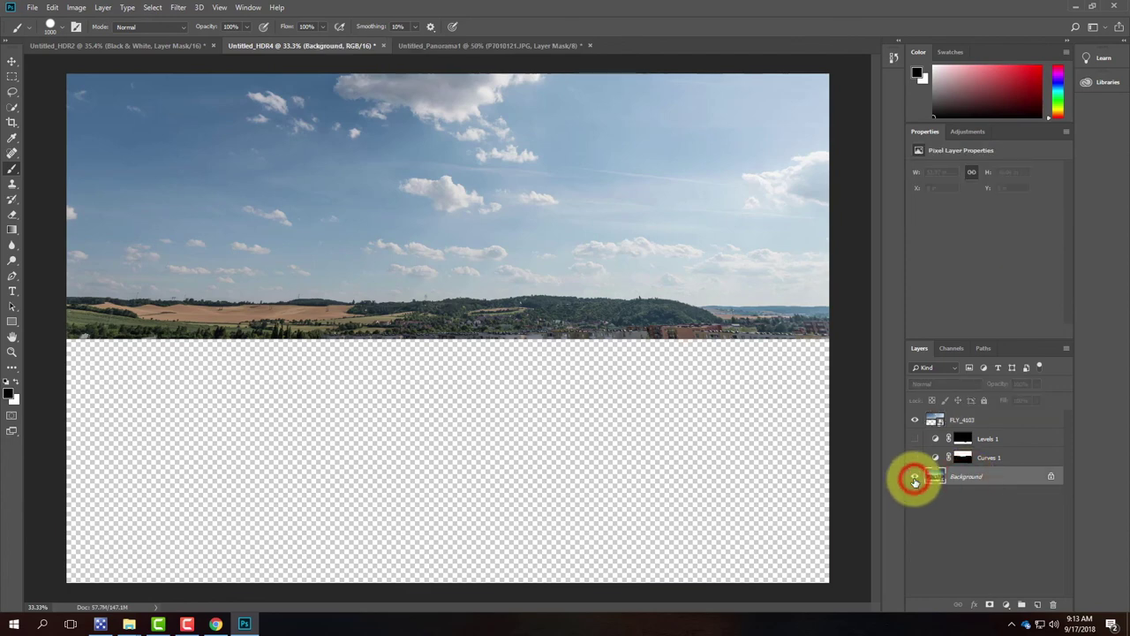
left_click(915, 477)
left_click(915, 478)
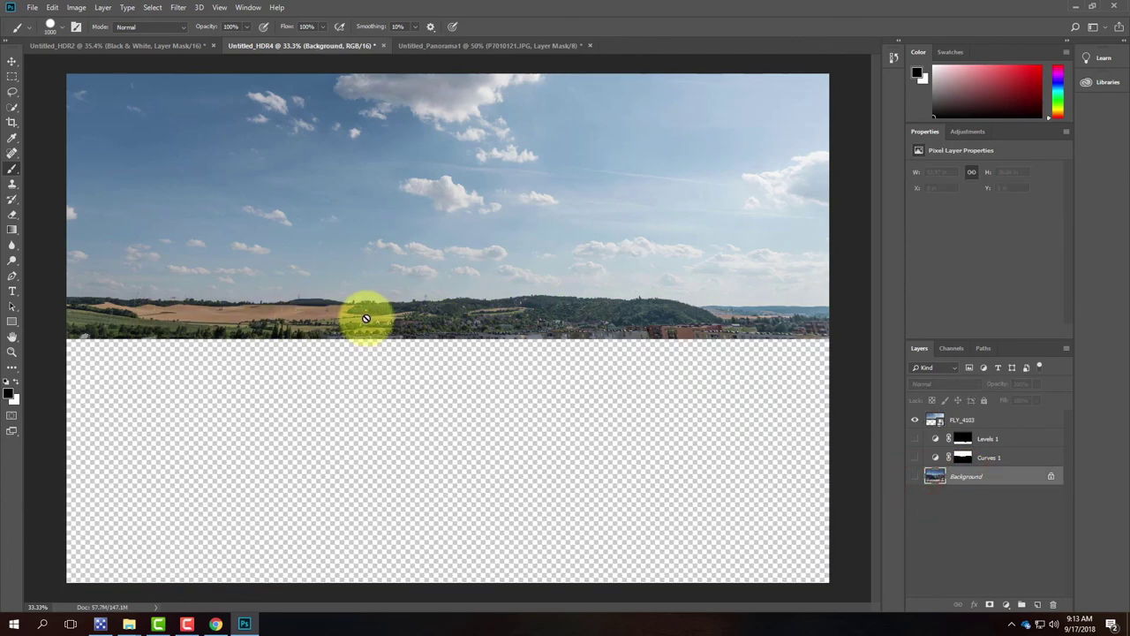
left_click(960, 415)
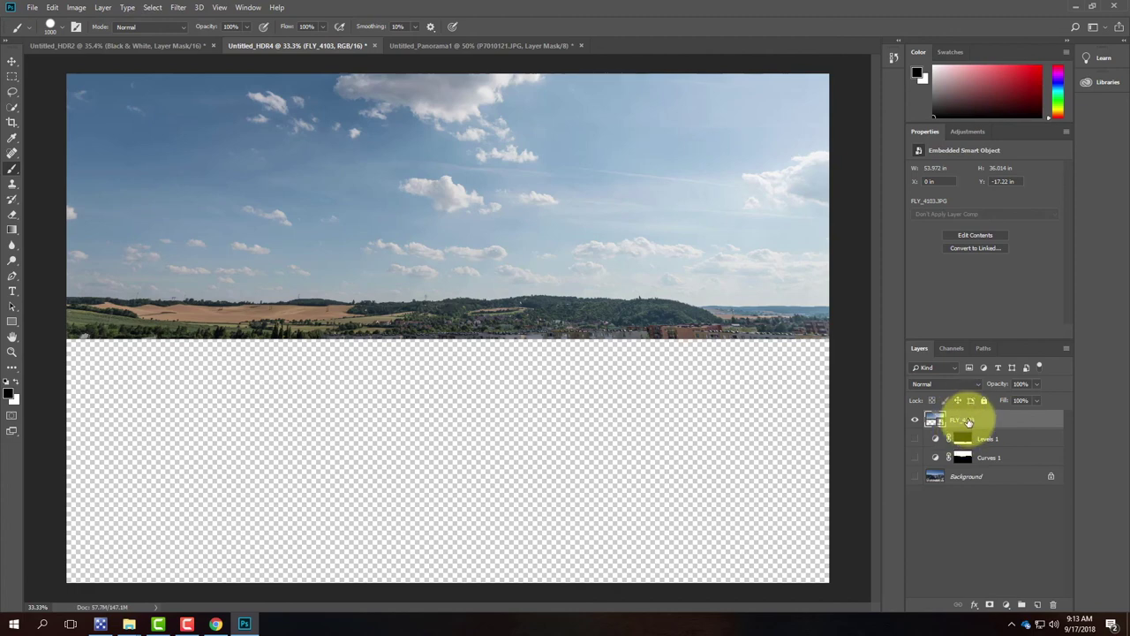
left_click_drag(954, 417, 995, 464)
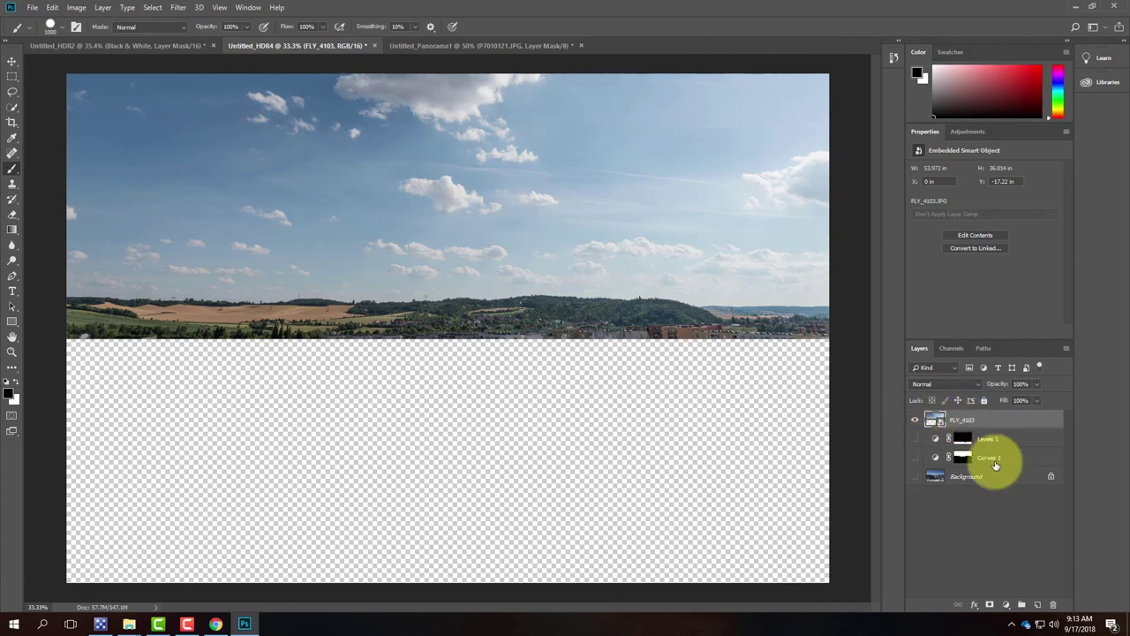
Add a layer mask to FLY_4103 and paint black along the horizon to hide hills and trees
left_click(991, 606)
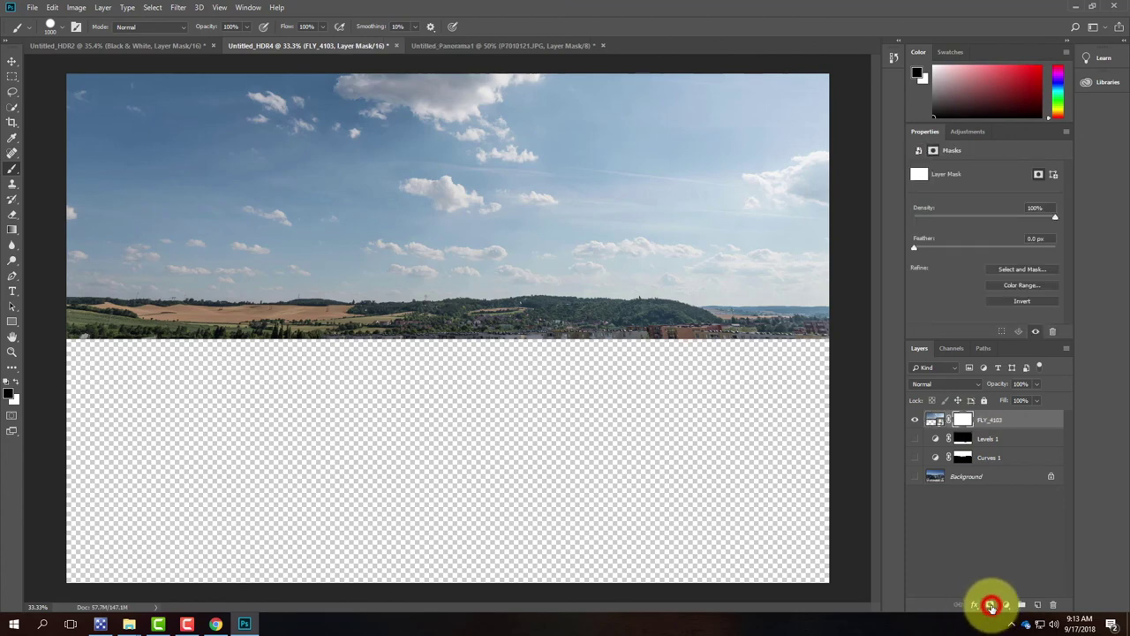
left_click(966, 421)
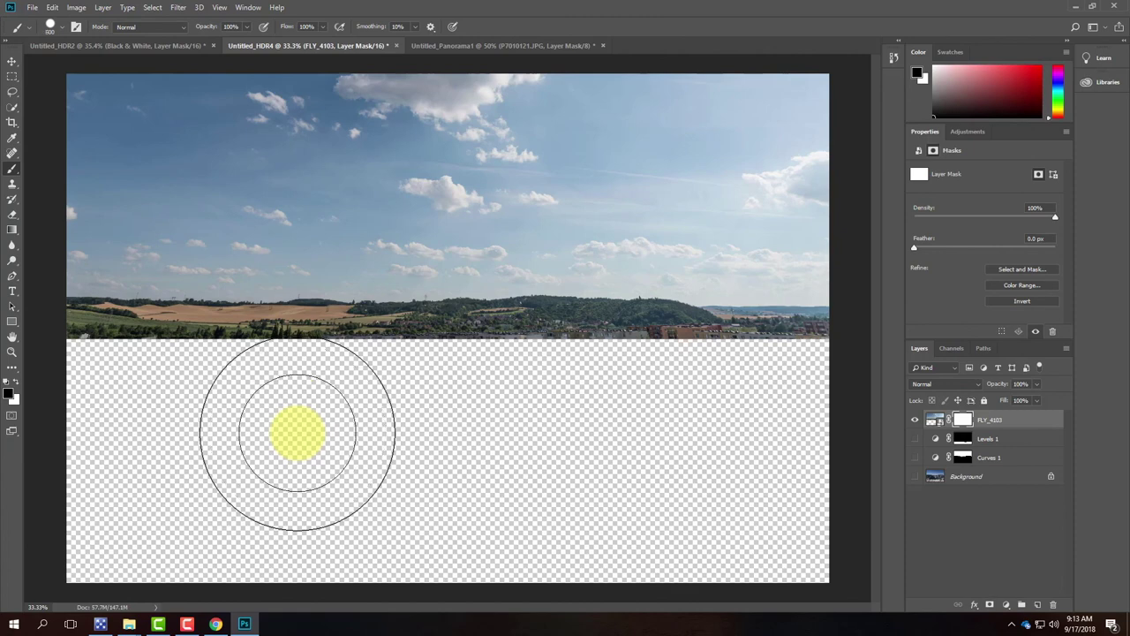
mouse_move(258, 365)
left_mouse_down()
mouse_move(179, 341)
mouse_move(101, 343)
mouse_move(828, 356)
left_mouse_up()
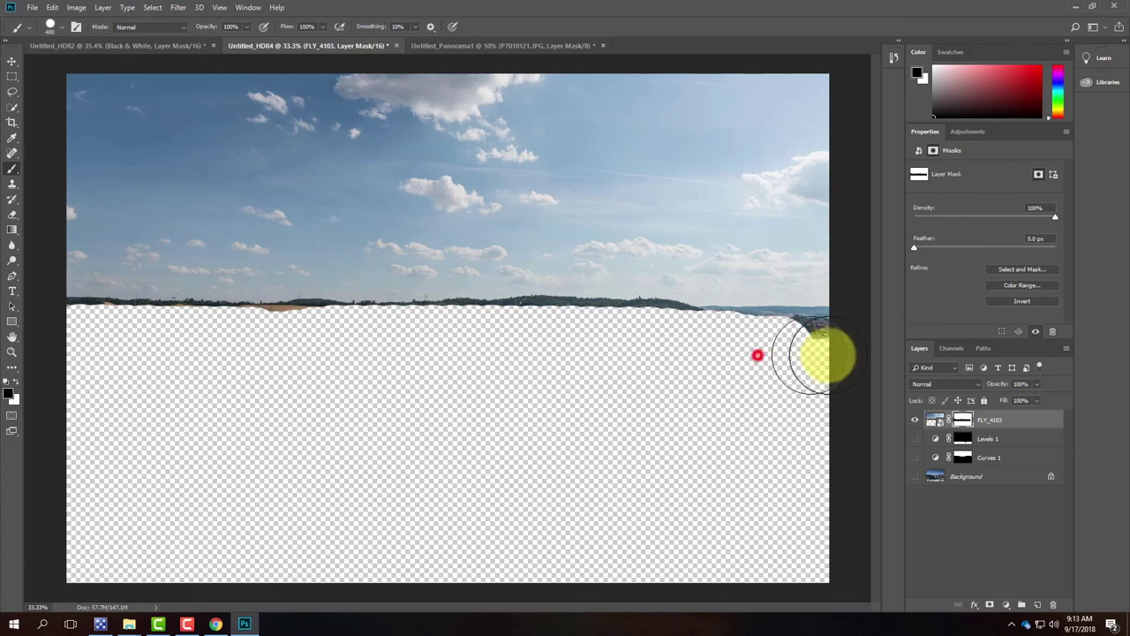
mouse_move(695, 344)
left_mouse_down()
mouse_move(843, 342)
mouse_move(496, 331)
mouse_move(202, 330)
left_mouse_up()
left_click_drag(315, 333, 65, 323)
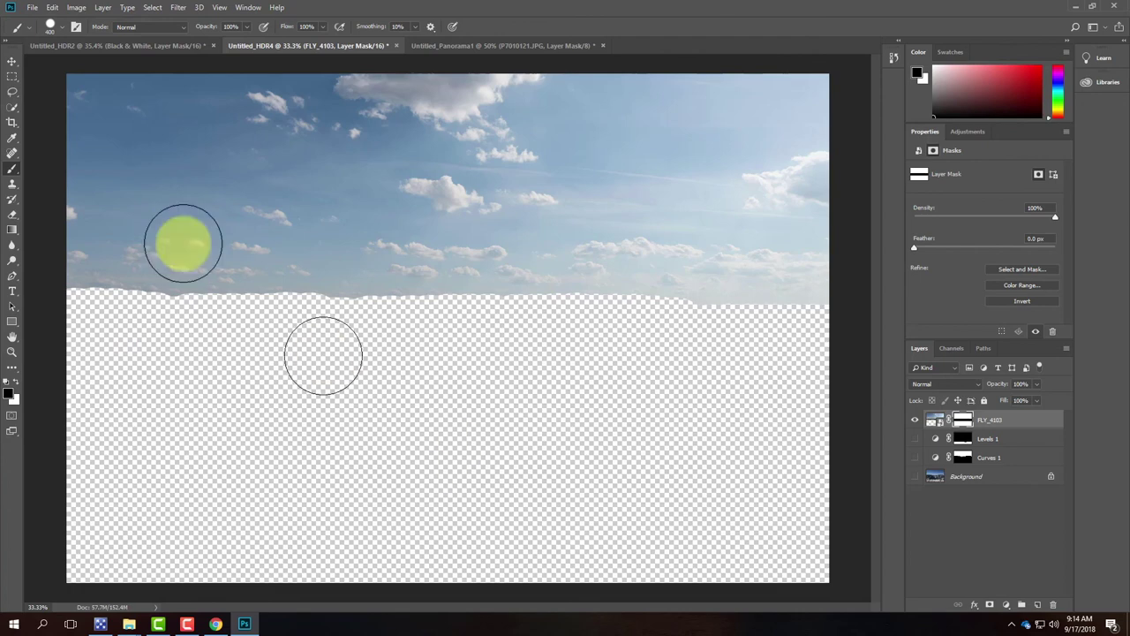
left_click_drag(318, 349, 331, 207)
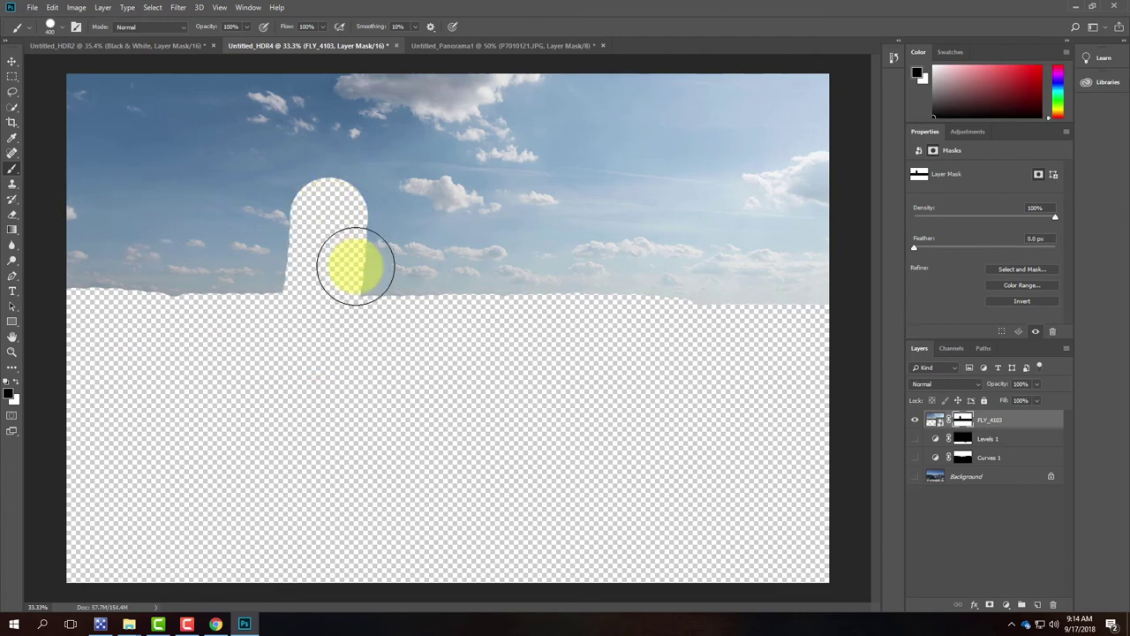
Paint white on the mask to bring back the accidentally hidden sky column
left_click(16, 383)
left_click_drag(316, 178, 253, 177)
mouse_move(407, 208)
left_mouse_down()
mouse_move(295, 210)
mouse_move(393, 224)
mouse_move(315, 230)
mouse_move(311, 246)
mouse_move(384, 247)
mouse_move(291, 249)
mouse_move(371, 258)
mouse_move(265, 251)
mouse_move(401, 203)
left_mouse_up()
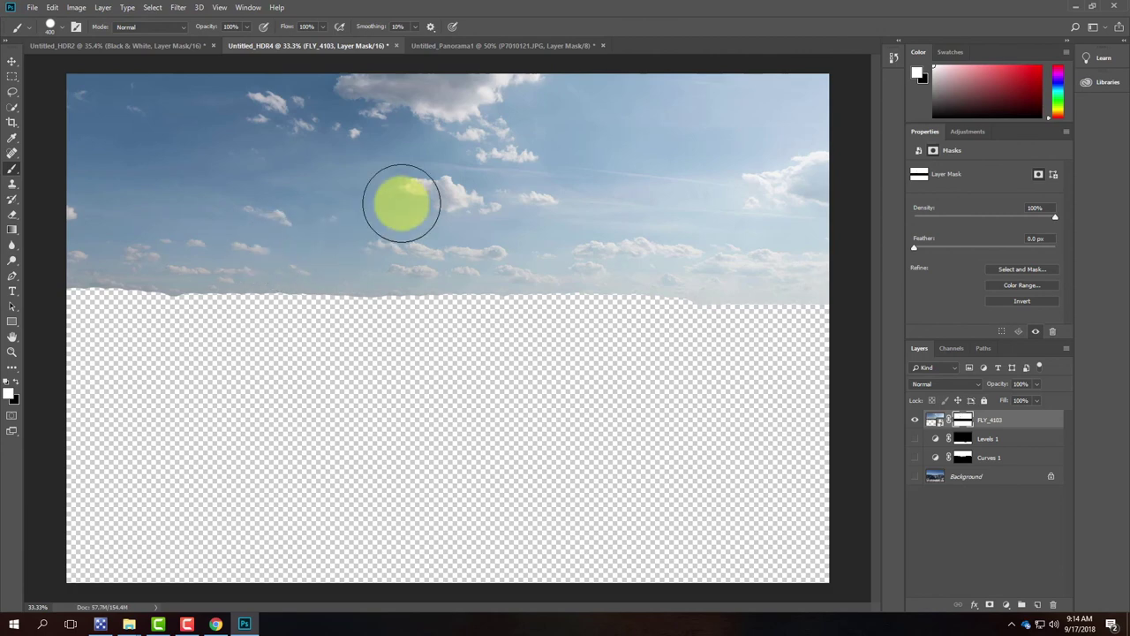
Show the Yosemite Background again and select the FLY_4103 image to change its blend mode
left_click(914, 478)
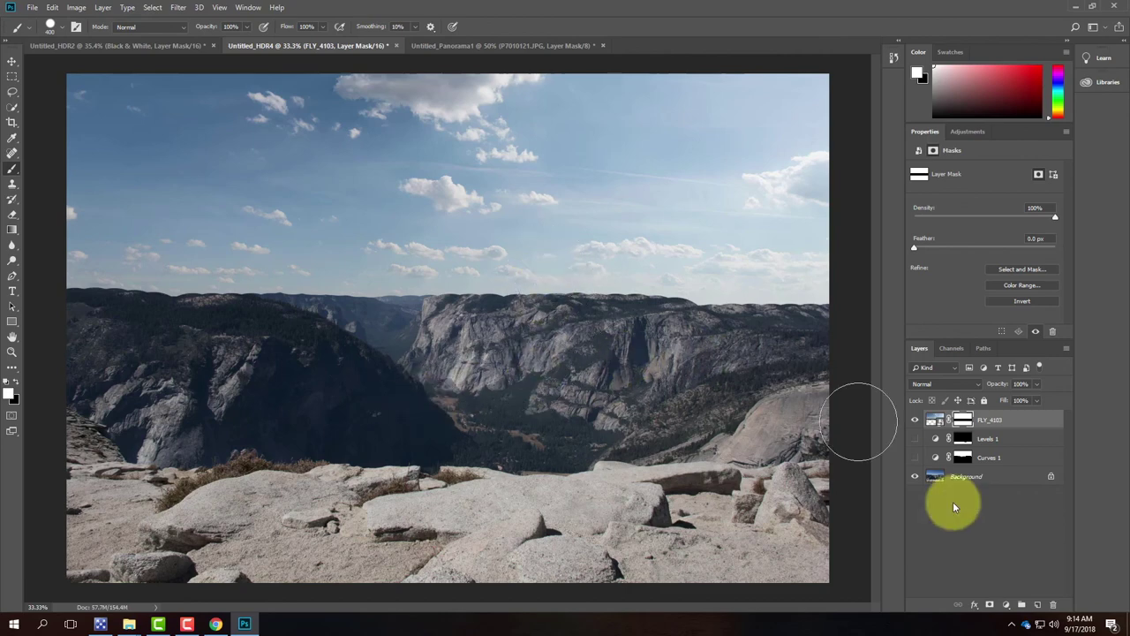
left_click(936, 422)
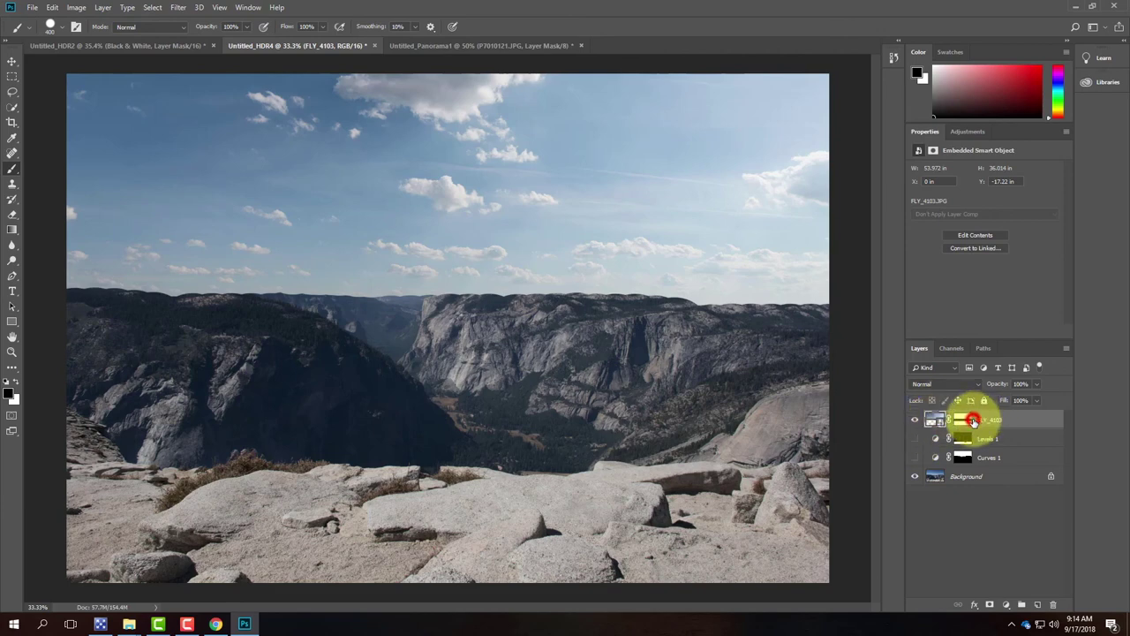
left_click(962, 421)
left_click(936, 421)
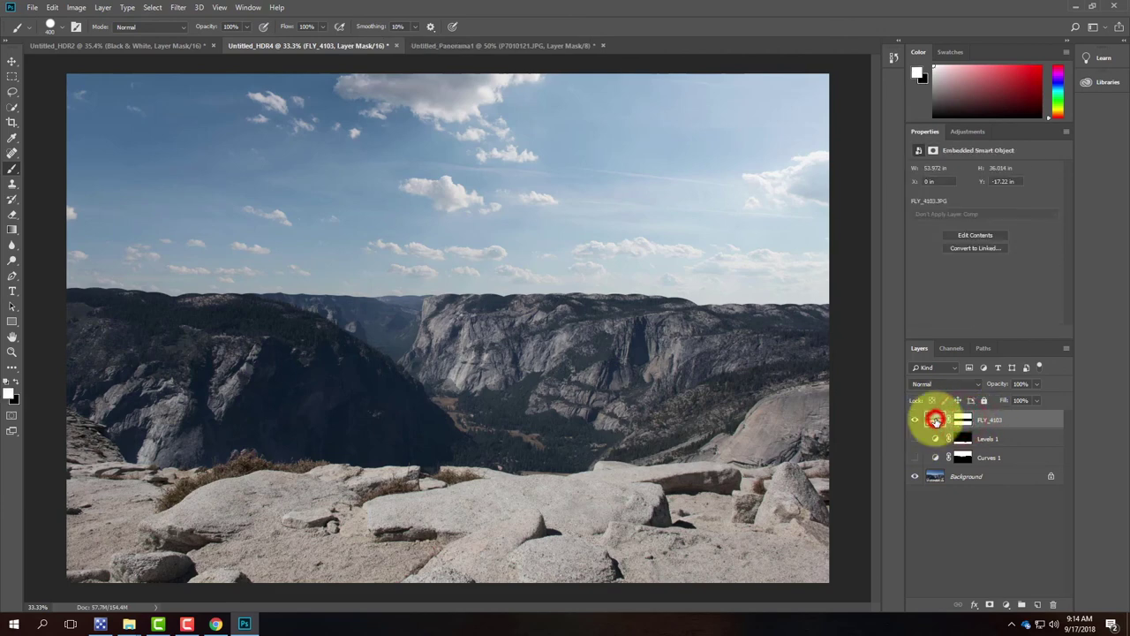
left_click(926, 383)
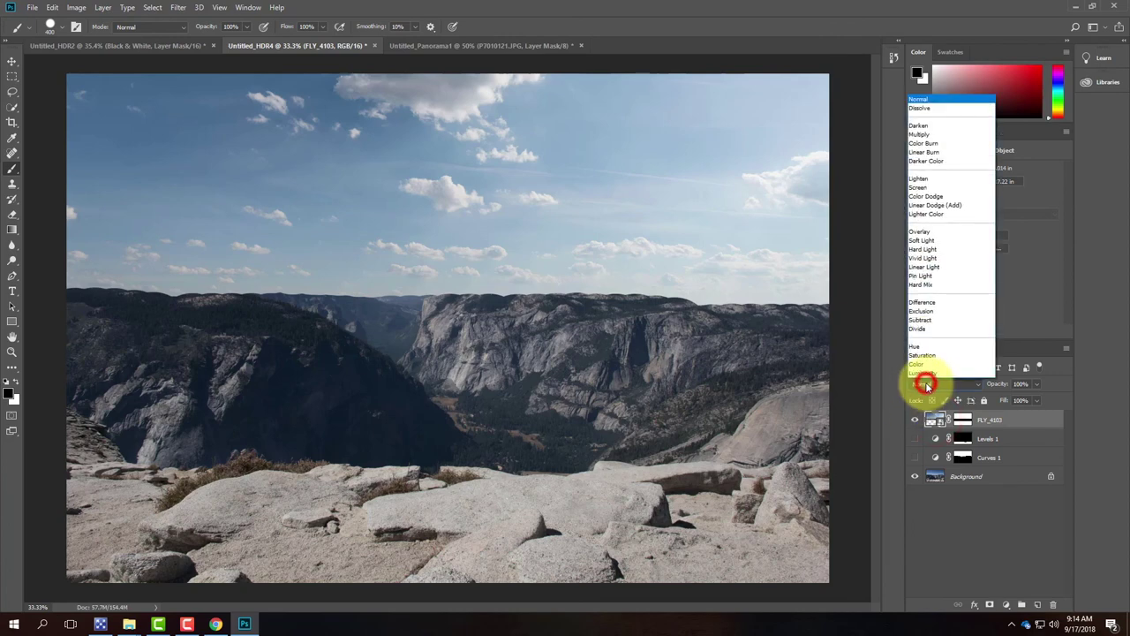
Try Screen and Multiply on the sky layer, then settle on Overlay blend mode
left_click(943, 188)
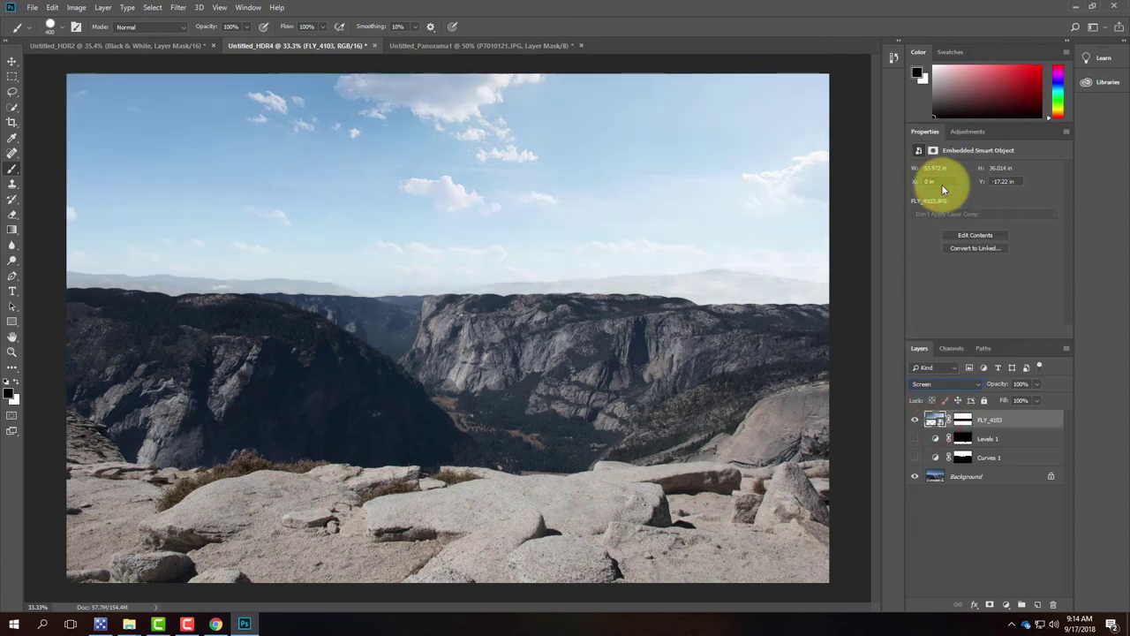
left_click(938, 386)
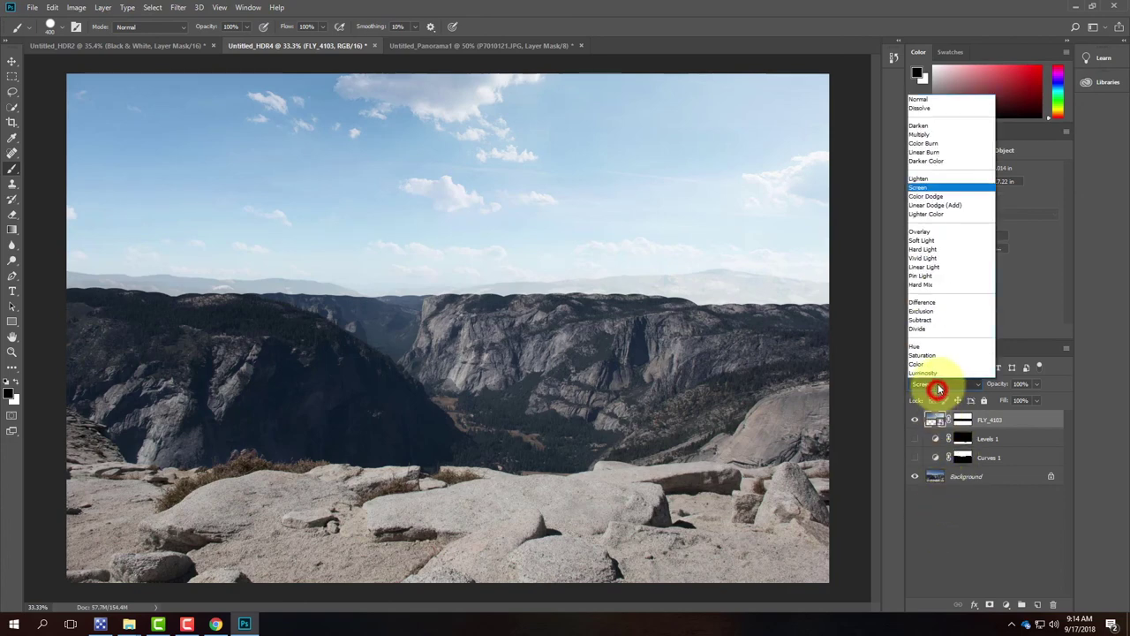
left_click(941, 138)
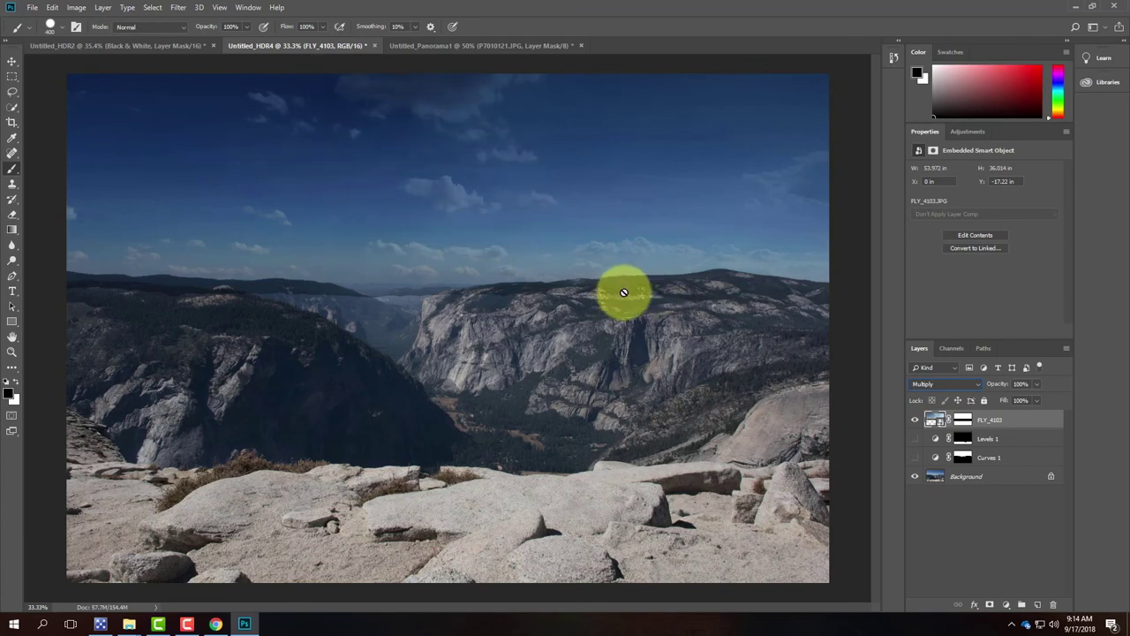
left_click(963, 385)
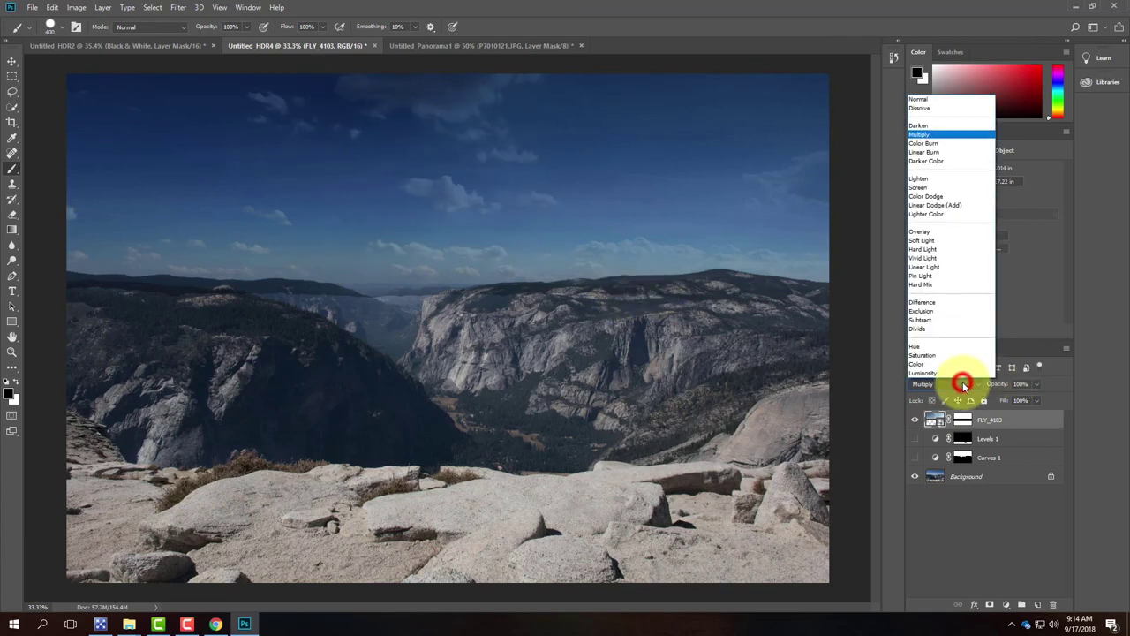
left_click(958, 233)
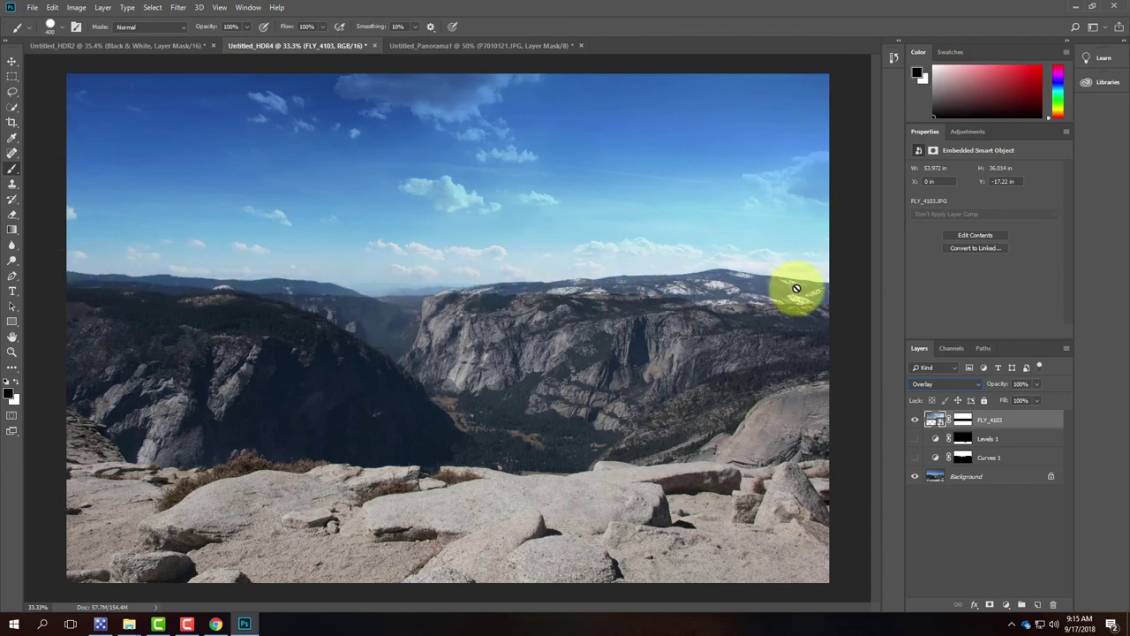
Target the FLY_4103 mask, zoom in, and paint black along the ridgeline
left_click(963, 419)
key("x")
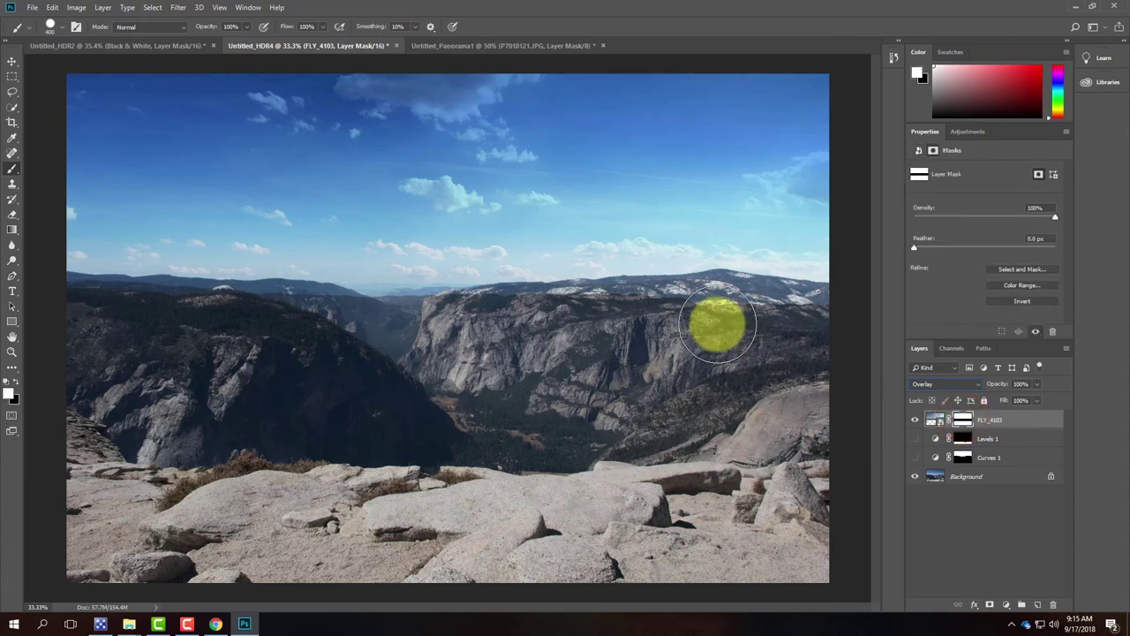
key("ctrl+equal")
key("ctrl+equal")
left_click_drag(685, 366, 519, 387)
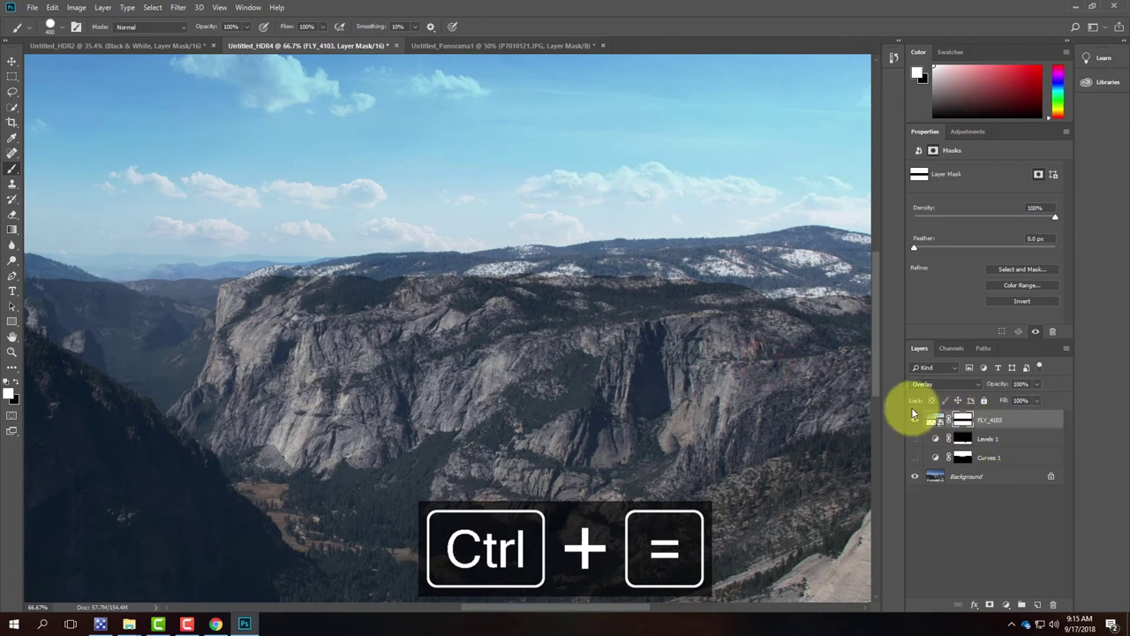
left_click(17, 383)
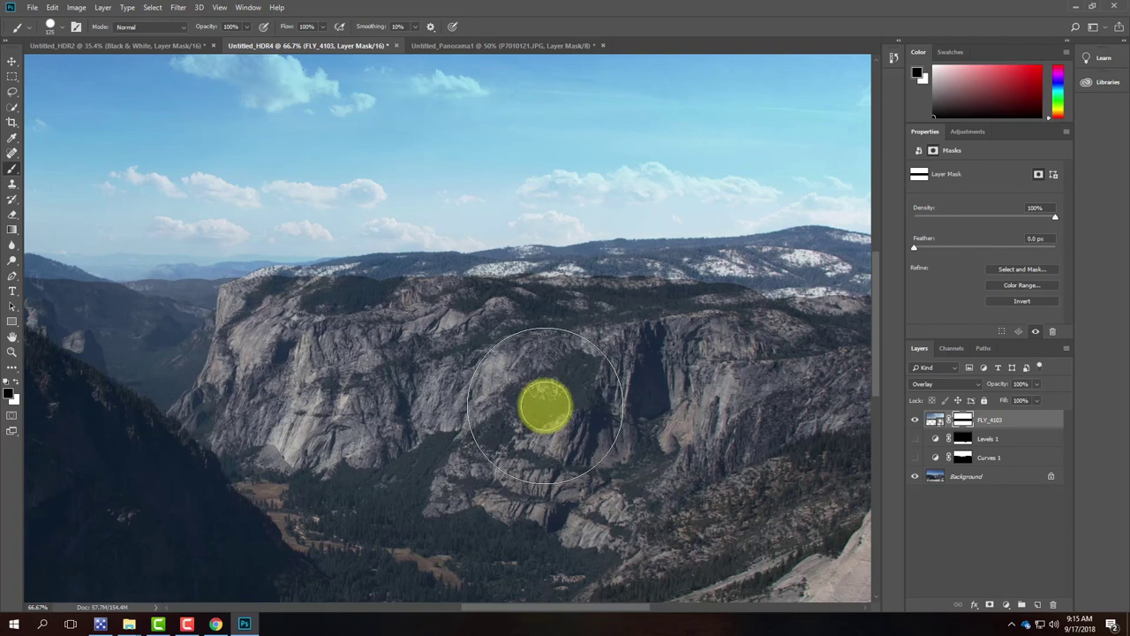
left_click(265, 298)
mouse_move(241, 294)
left_mouse_down()
mouse_move(576, 271)
mouse_move(493, 276)
left_mouse_up()
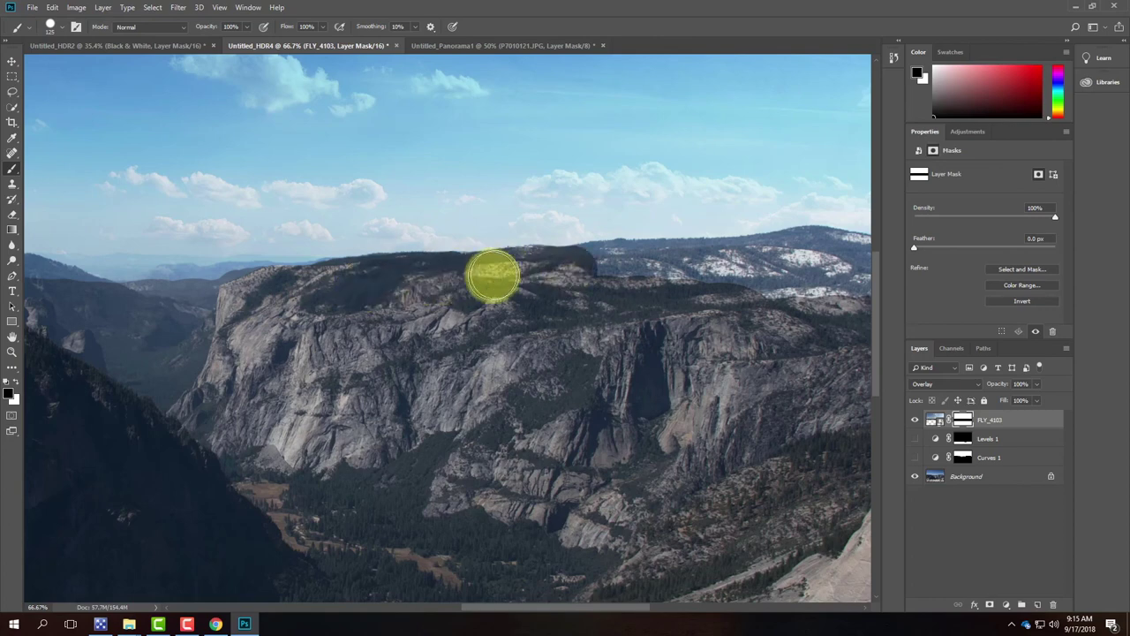
mouse_move(592, 306)
left_mouse_down()
mouse_move(406, 359)
mouse_move(373, 344)
mouse_move(424, 326)
mouse_move(372, 327)
mouse_move(618, 318)
left_mouse_up()
mouse_move(462, 343)
left_mouse_down()
mouse_move(592, 348)
mouse_move(689, 323)
mouse_move(585, 310)
mouse_move(827, 335)
mouse_move(618, 362)
left_mouse_up()
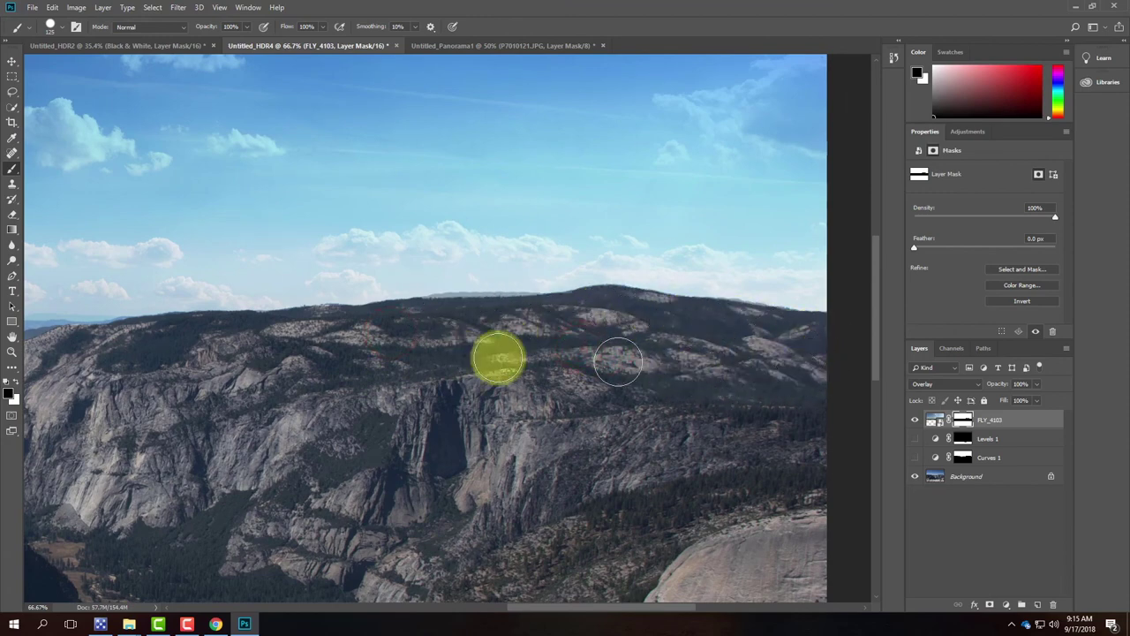
Paint white to restore sky above the skyline, then black over the mountain band and hazy valley
left_click(15, 381)
left_click_drag(424, 274, 563, 266)
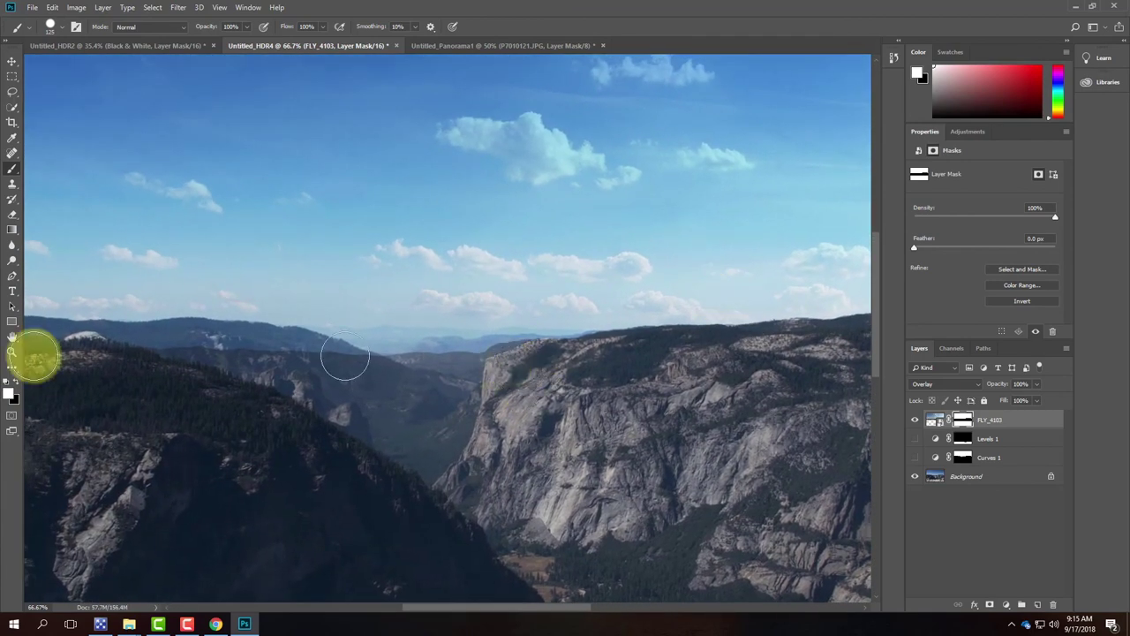
left_click(15, 381)
left_click_drag(144, 343, 234, 344)
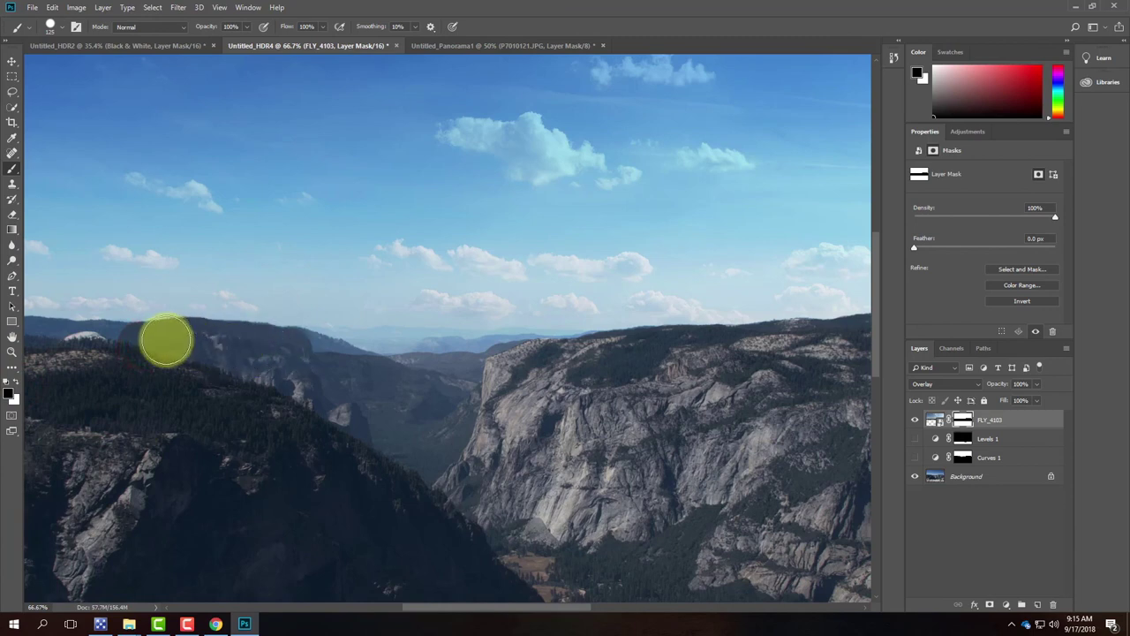
mouse_move(310, 350)
left_mouse_down()
mouse_move(600, 356)
mouse_move(309, 354)
mouse_move(452, 373)
mouse_move(626, 361)
mouse_move(167, 366)
mouse_move(30, 341)
mouse_move(157, 352)
mouse_move(133, 345)
mouse_move(26, 341)
mouse_move(41, 341)
left_mouse_up()
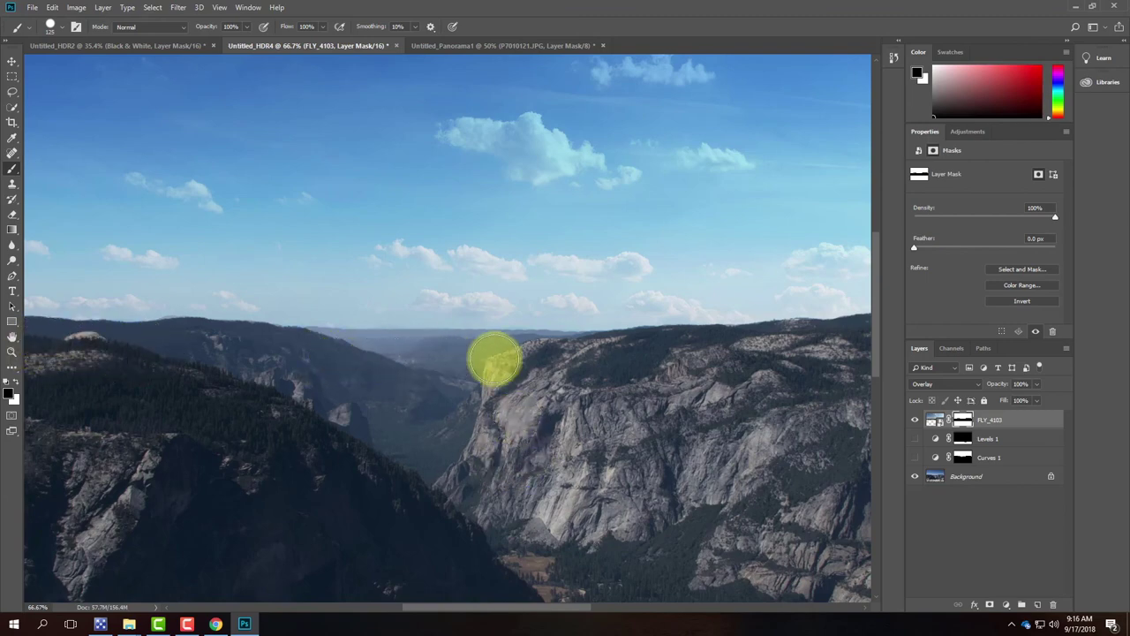
key("ctrl+equal")
key("ctrl+equal")
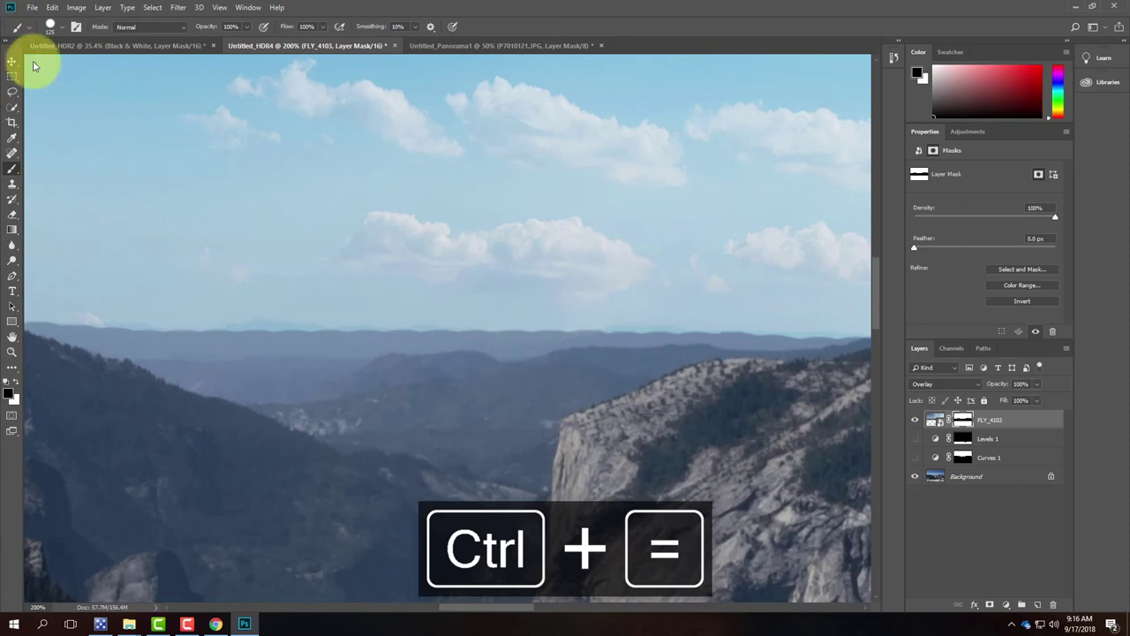
Set brush hardness to 26%, work along the hazy horizon, then fit the photo on screen
left_click(60, 29)
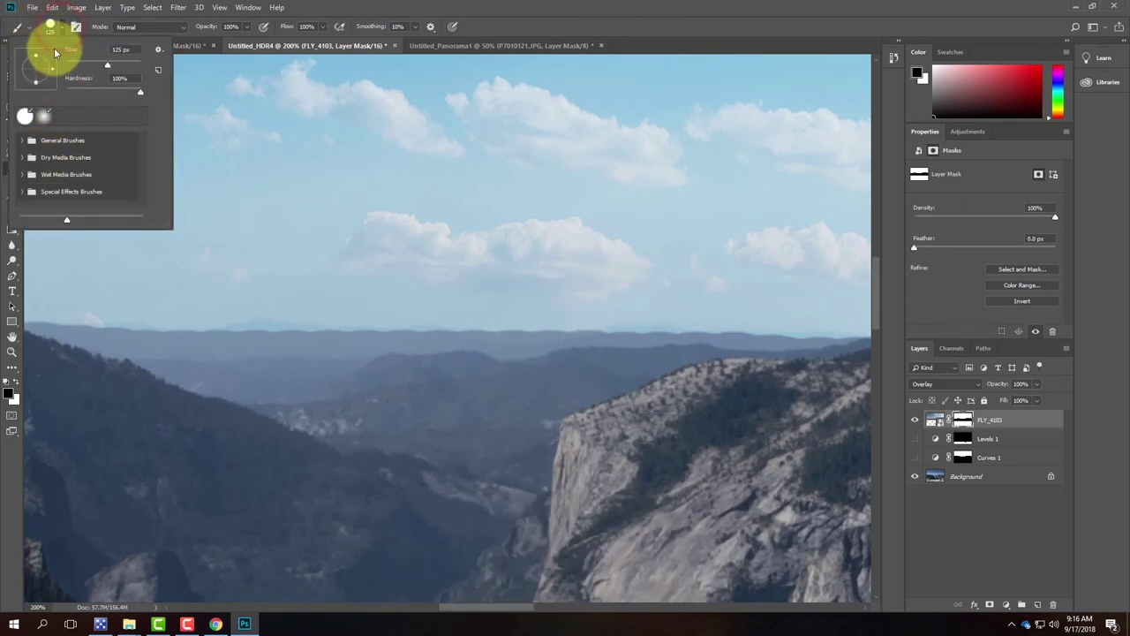
mouse_move(139, 92)
left_mouse_down()
mouse_move(75, 90)
mouse_move(88, 93)
left_mouse_up()
left_click(269, 399)
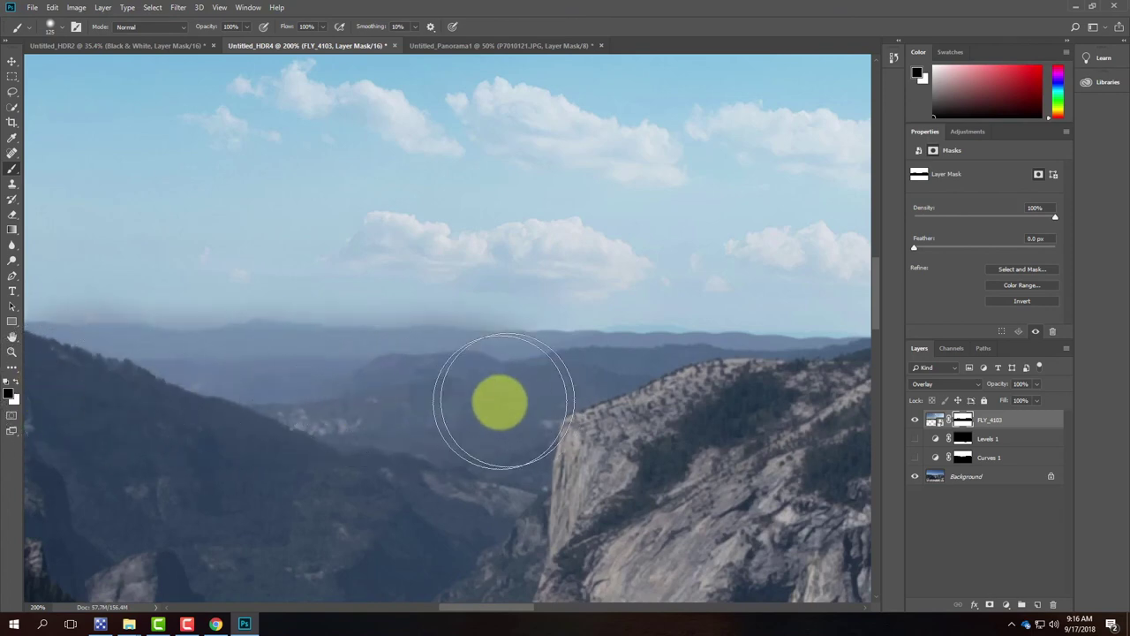
mouse_move(624, 431)
left_mouse_down()
mouse_move(421, 438)
mouse_move(329, 388)
mouse_move(355, 416)
mouse_move(310, 403)
mouse_move(498, 406)
mouse_move(416, 404)
mouse_move(482, 398)
mouse_move(730, 413)
mouse_move(538, 418)
mouse_move(498, 443)
mouse_move(548, 445)
mouse_move(491, 441)
left_mouse_up()
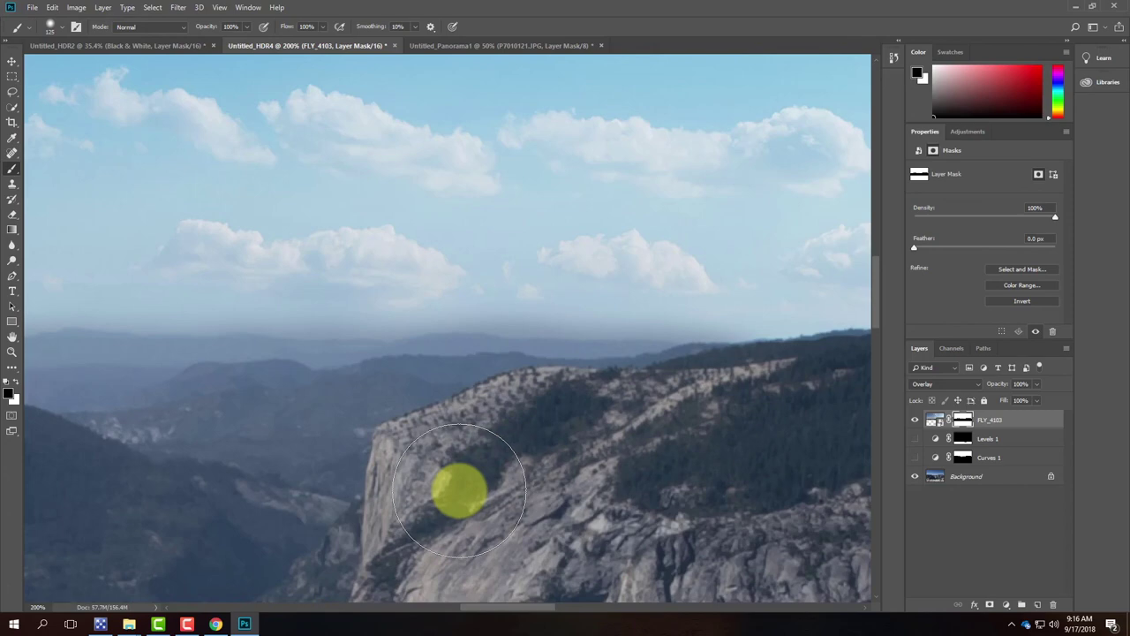
key("ctrl+0")
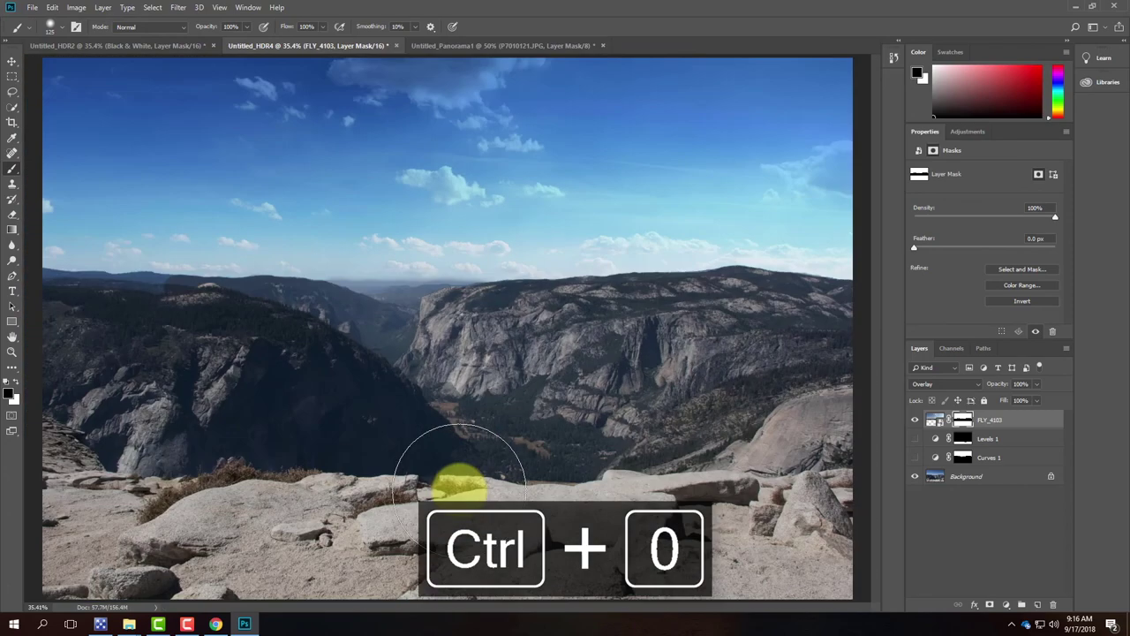
left_click(168, 290)
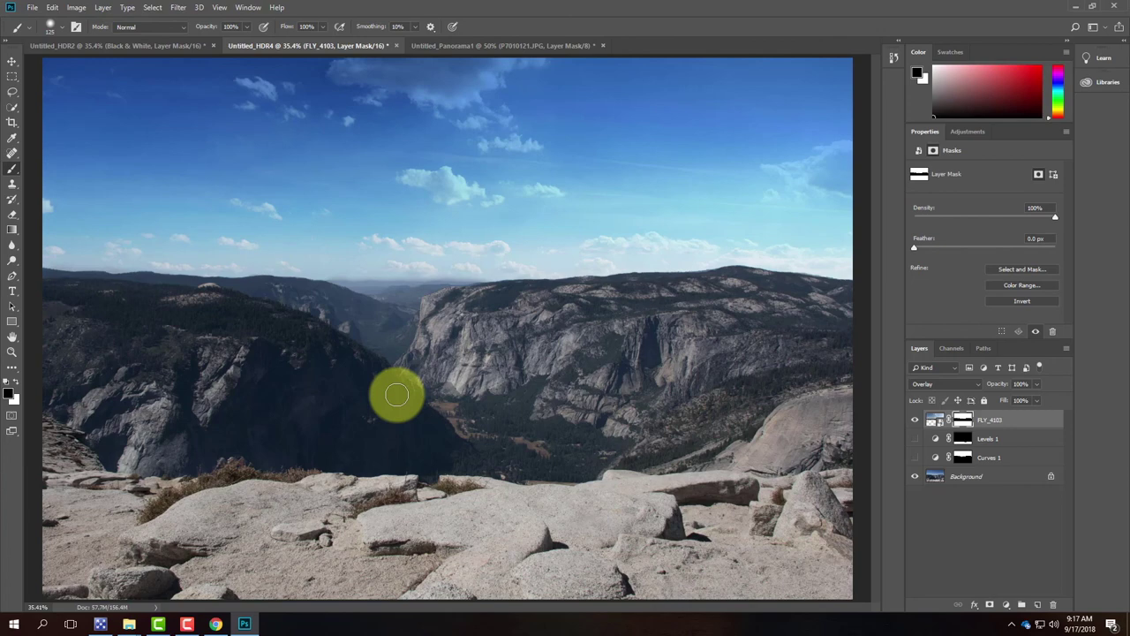
left_click(164, 47)
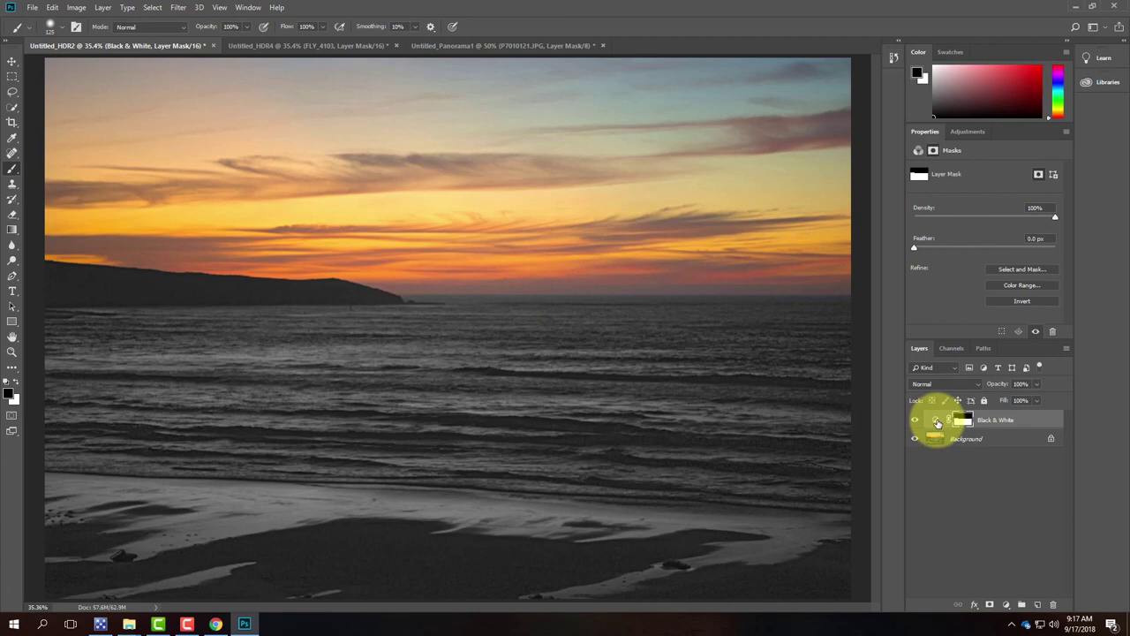
left_click(261, 47)
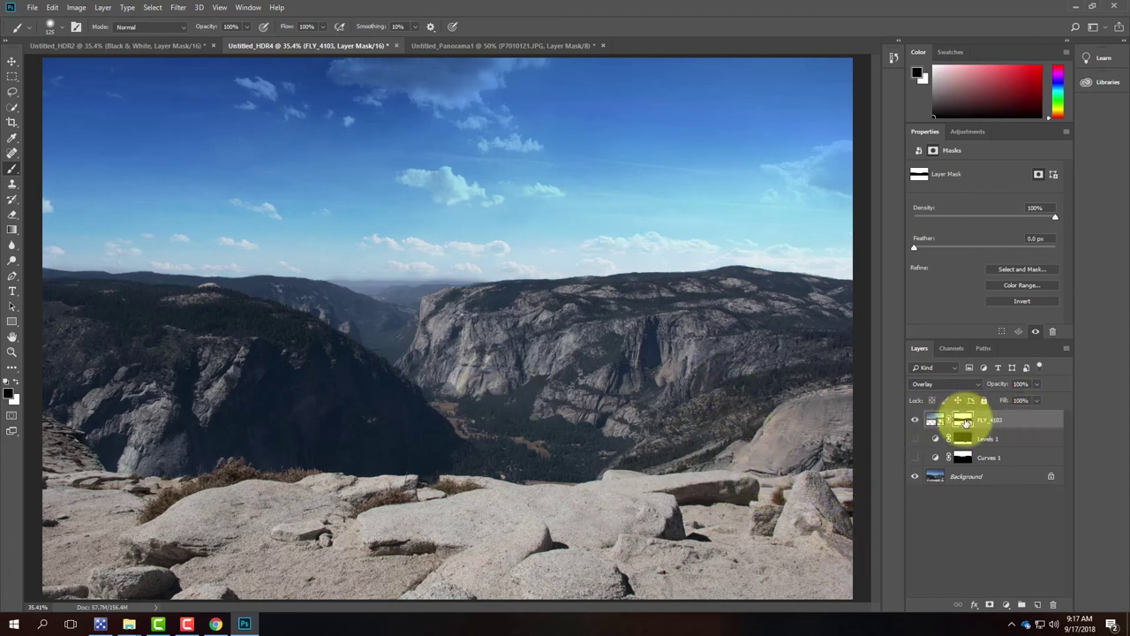
left_click_drag(961, 419, 959, 429)
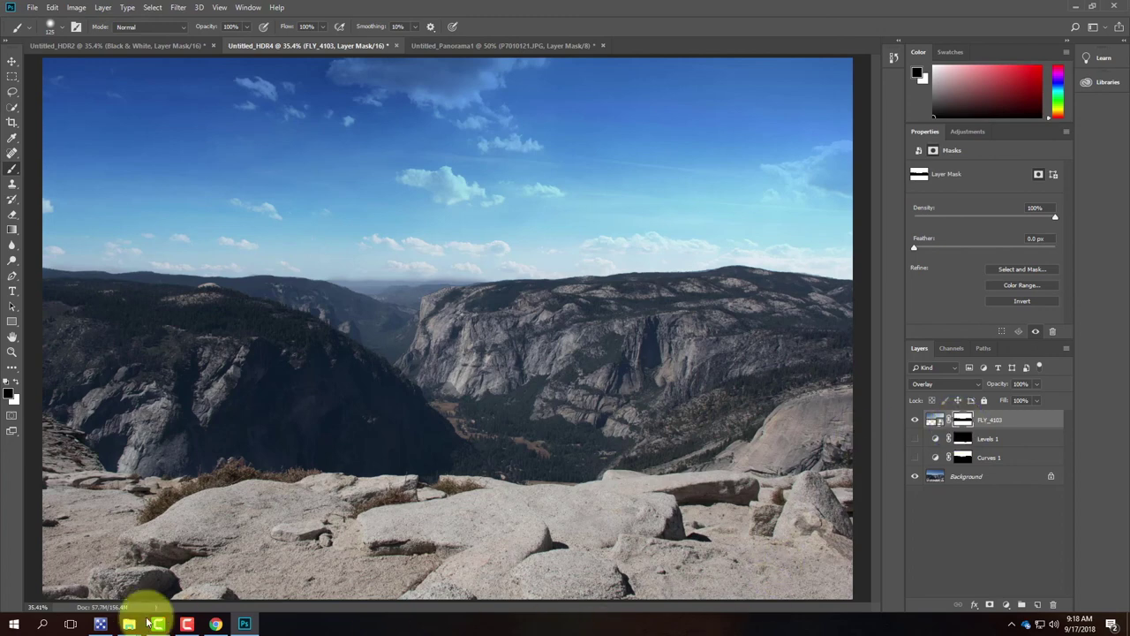
left_click(187, 624)
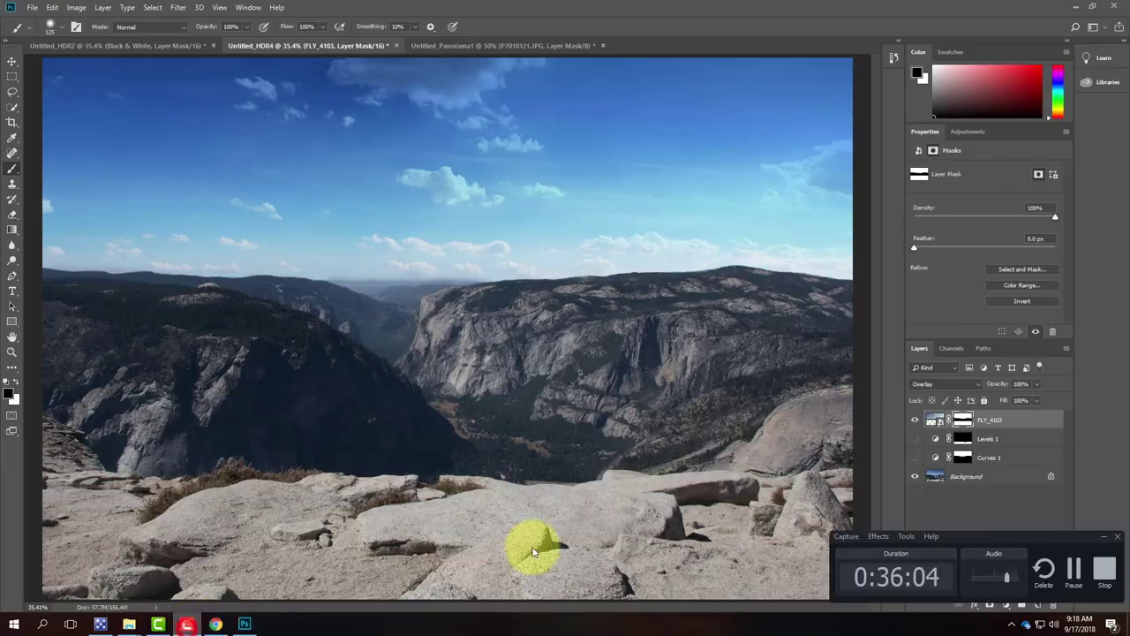